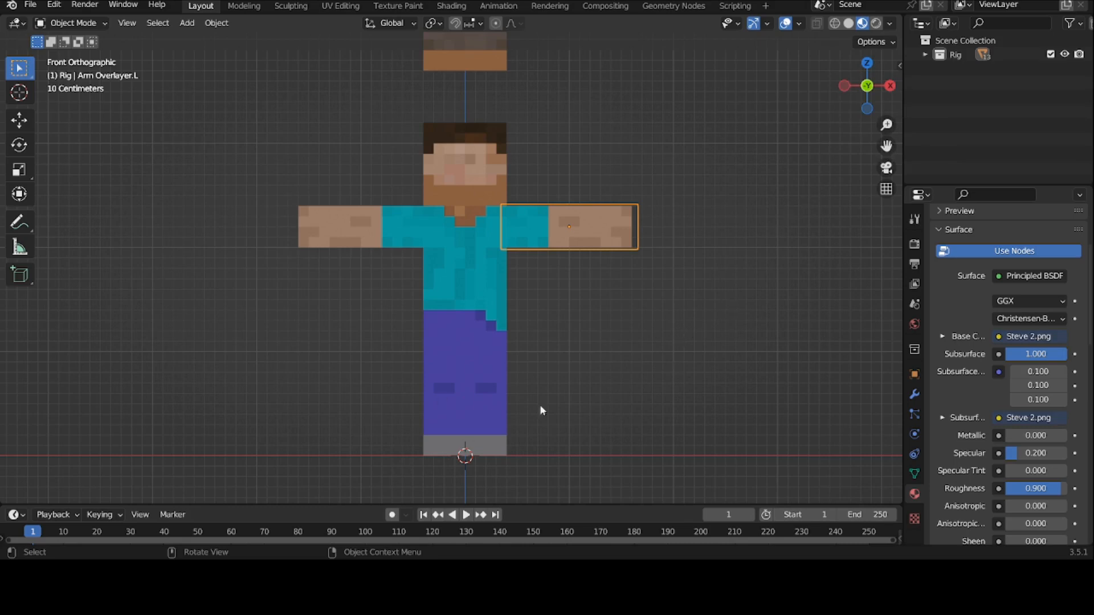
scroll(971, 422, "down", 3)
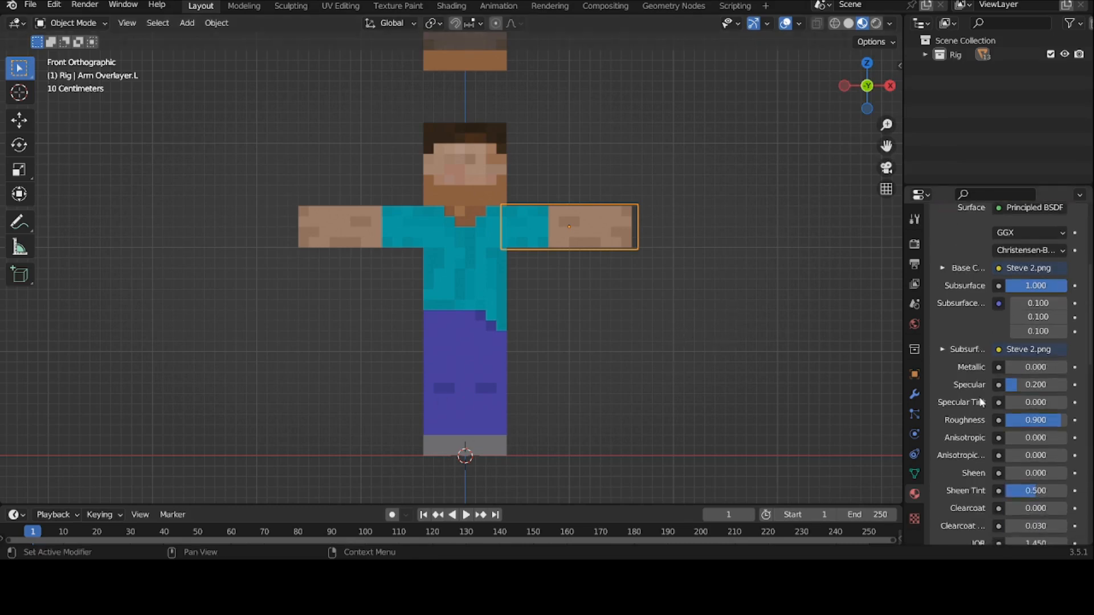
scroll(992, 366, "down", 2)
middle_click_drag(740, 319, 1074, 328)
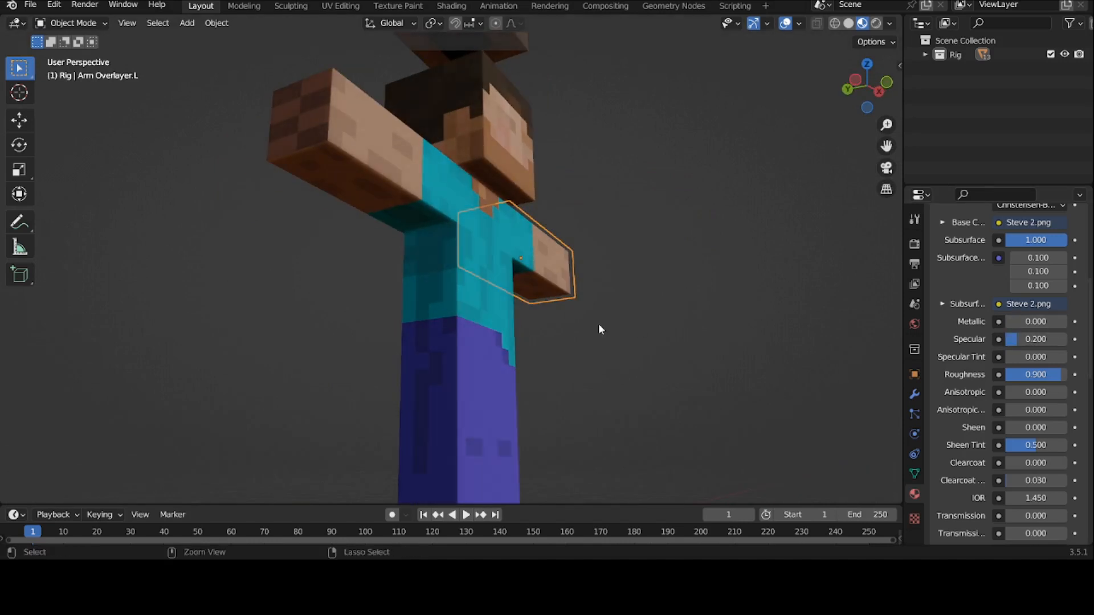
middle_click_drag(598, 323, 790, 176)
left_click(874, 90)
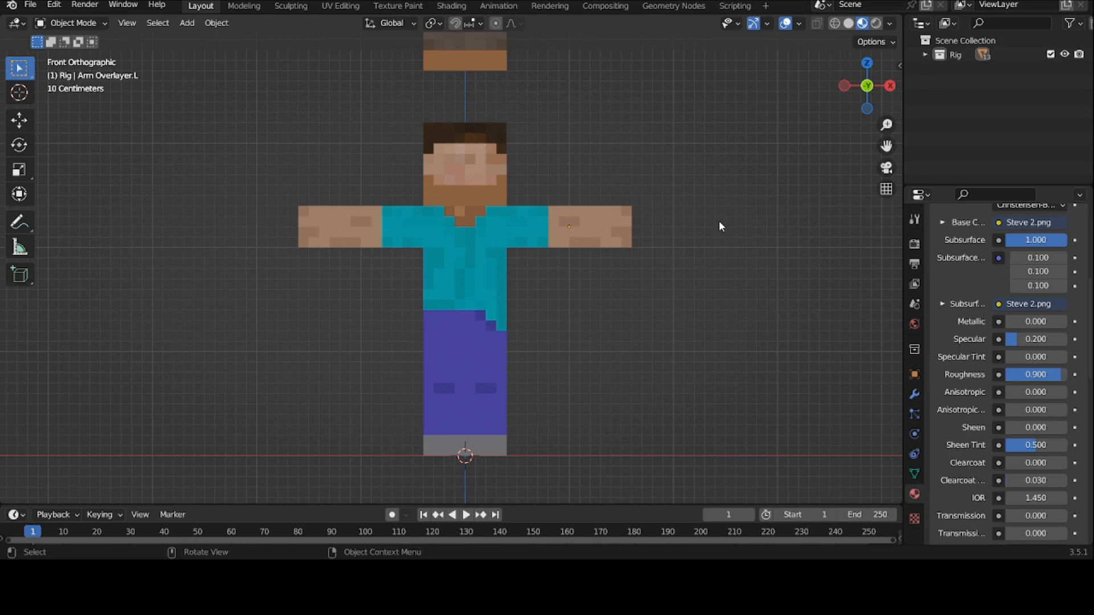
Step: Add an armature to the scene and set its bones to display in front of the character mesh
key("shift+a")
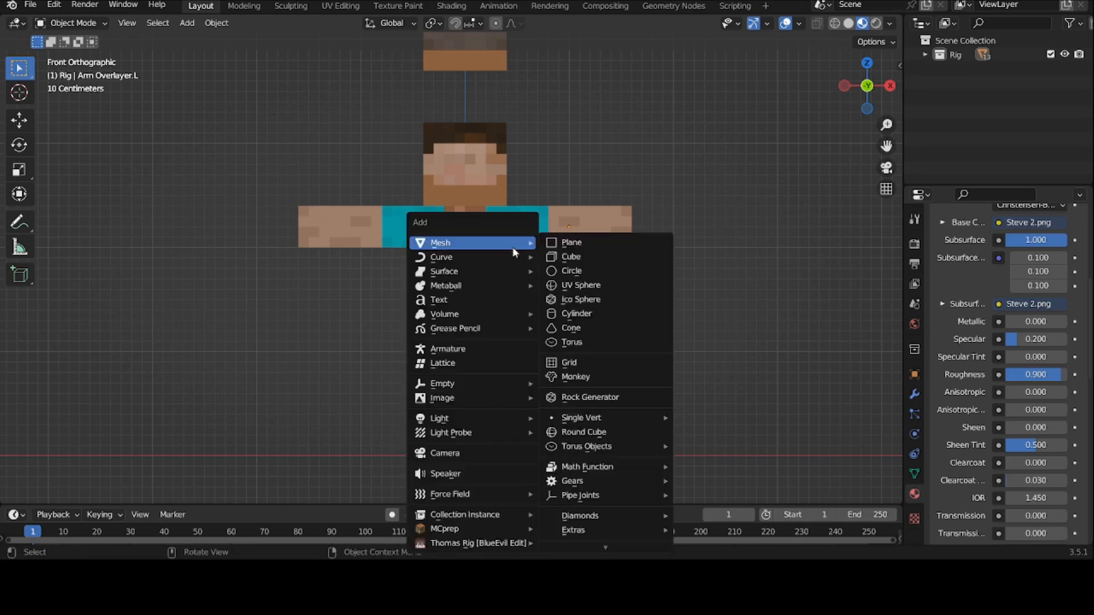
left_click(473, 349)
left_click(915, 433)
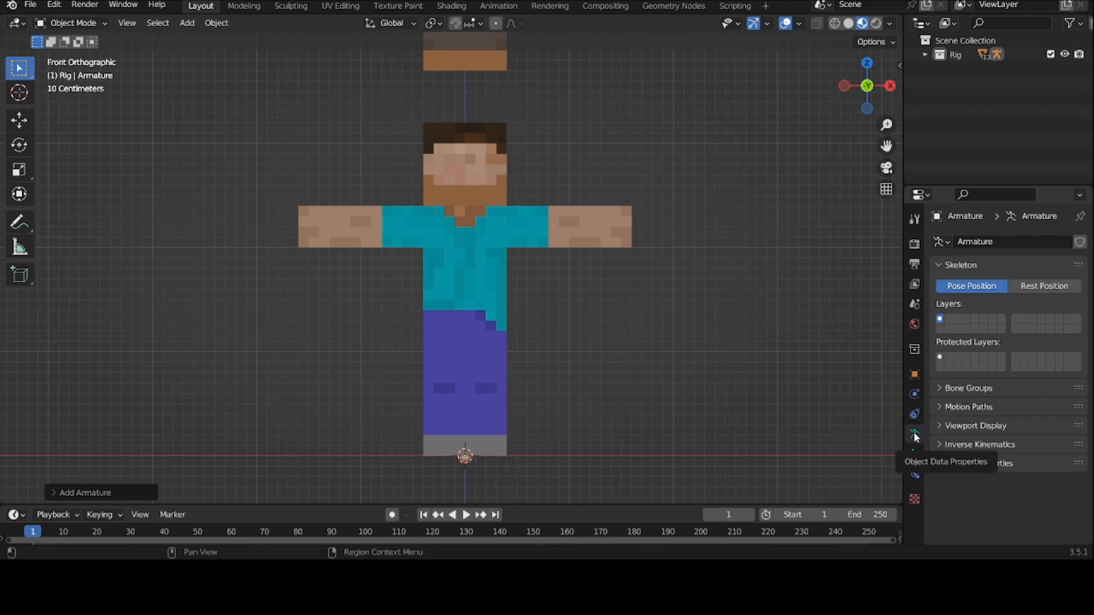
left_click(958, 428)
scroll(974, 447, "down", 2)
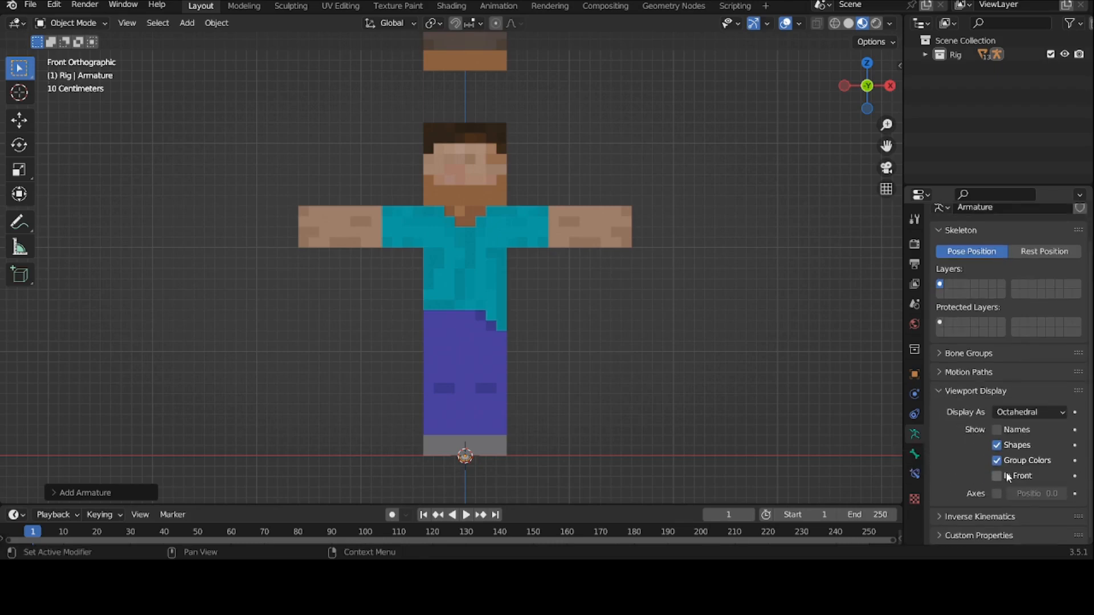
left_click(997, 477)
Step: Rename the armature's bone as Base, then enter Edit Mode with snapping on and the Transform sidebar shown
left_click(916, 455)
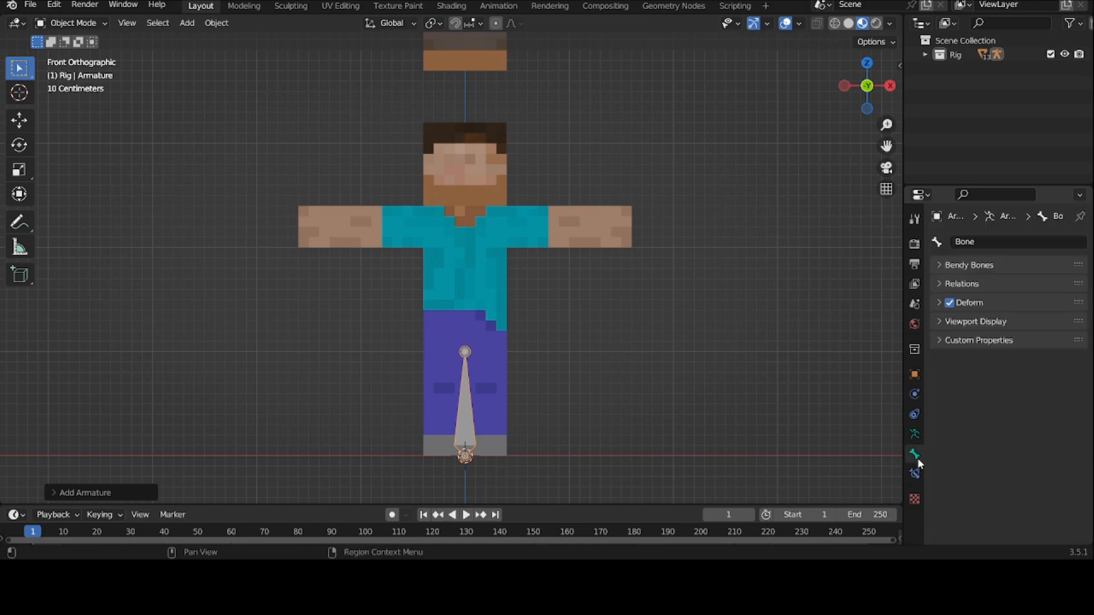
left_click(1017, 240)
type("Base")
key("Return")
key("Tab")
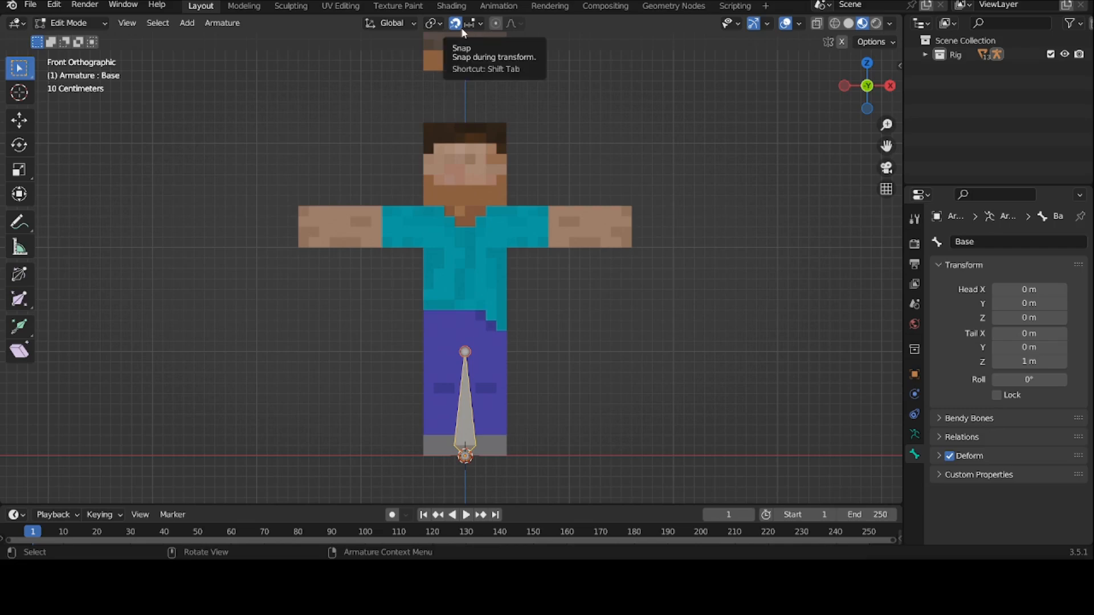
left_click(900, 65)
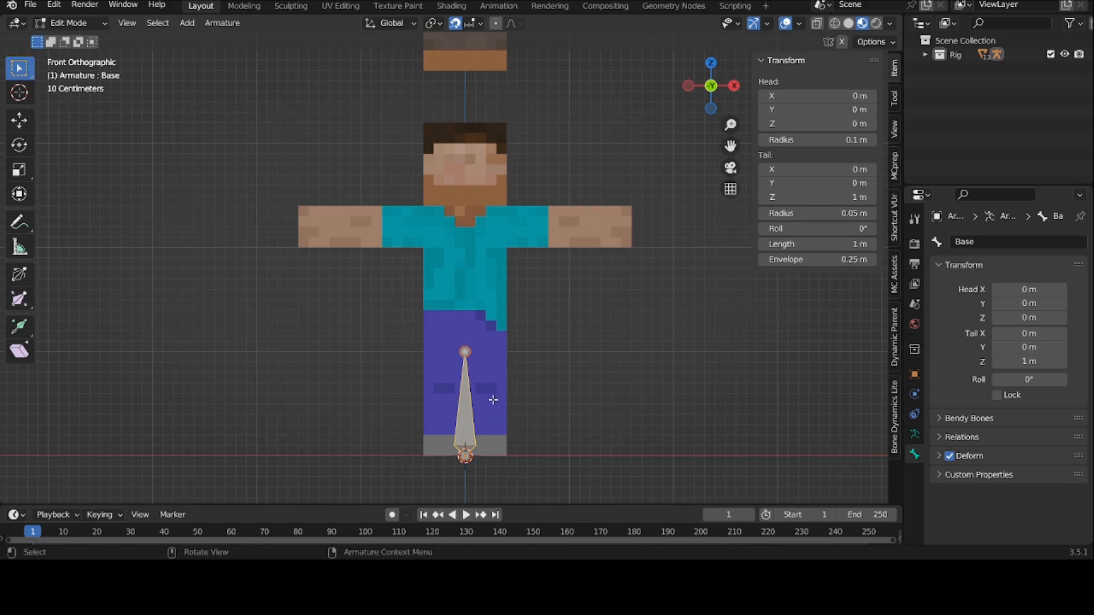
Step: Duplicate the Base bone in place and start the Shortcut VUr key display
key("shift+d")
right_click(480, 349)
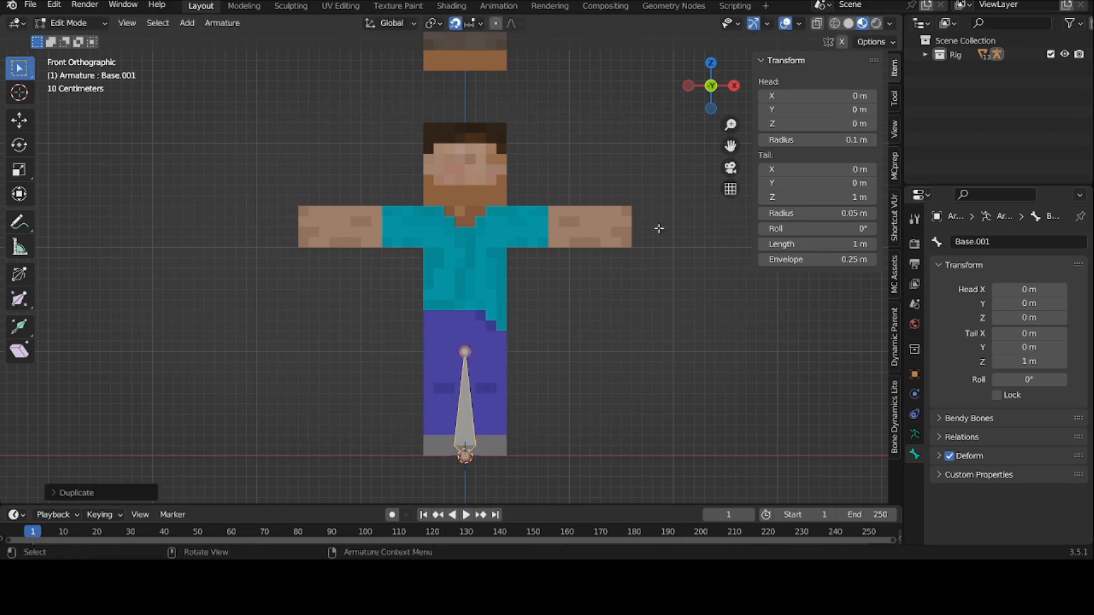
left_click(894, 218)
left_click(823, 82)
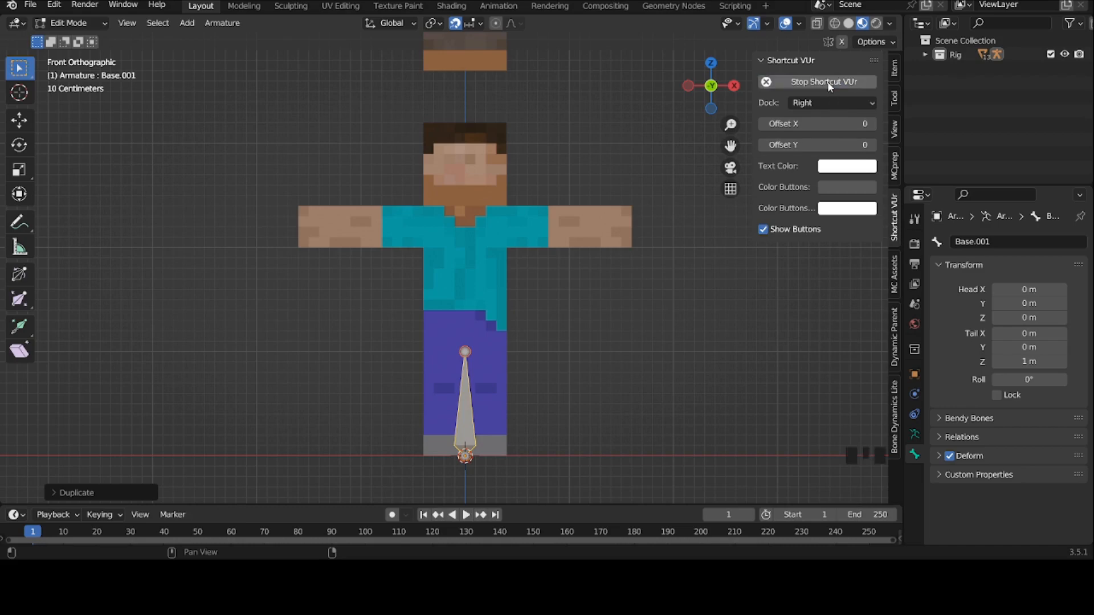
Step: Try moving the duplicated bone in snapped increments, and delete the duplicate
key("g")
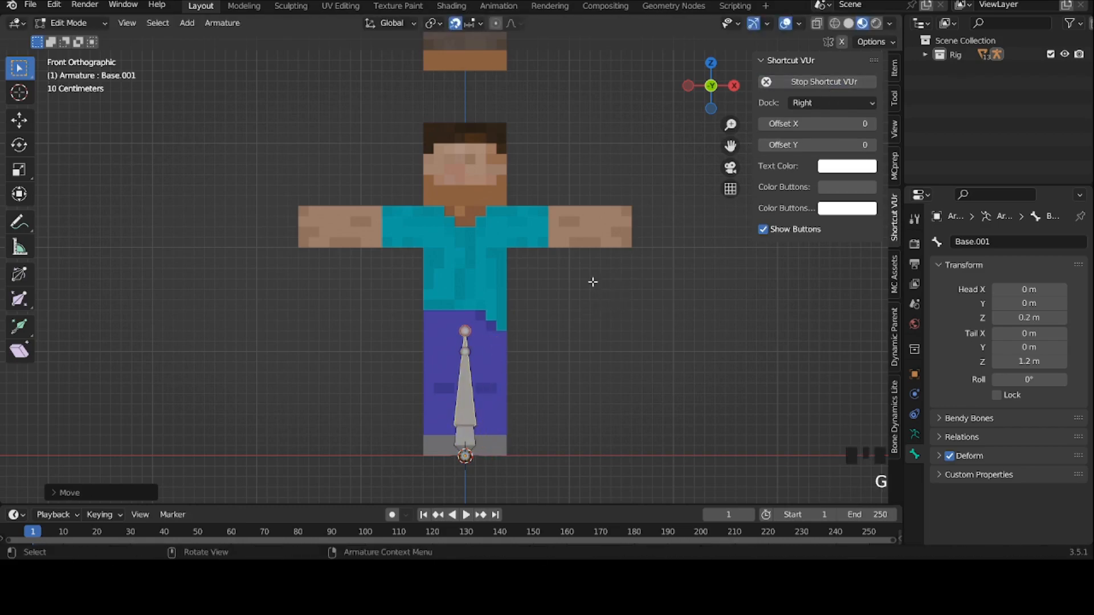
left_click(591, 281)
right_click(593, 285)
key("g")
left_click(610, 327)
key("g")
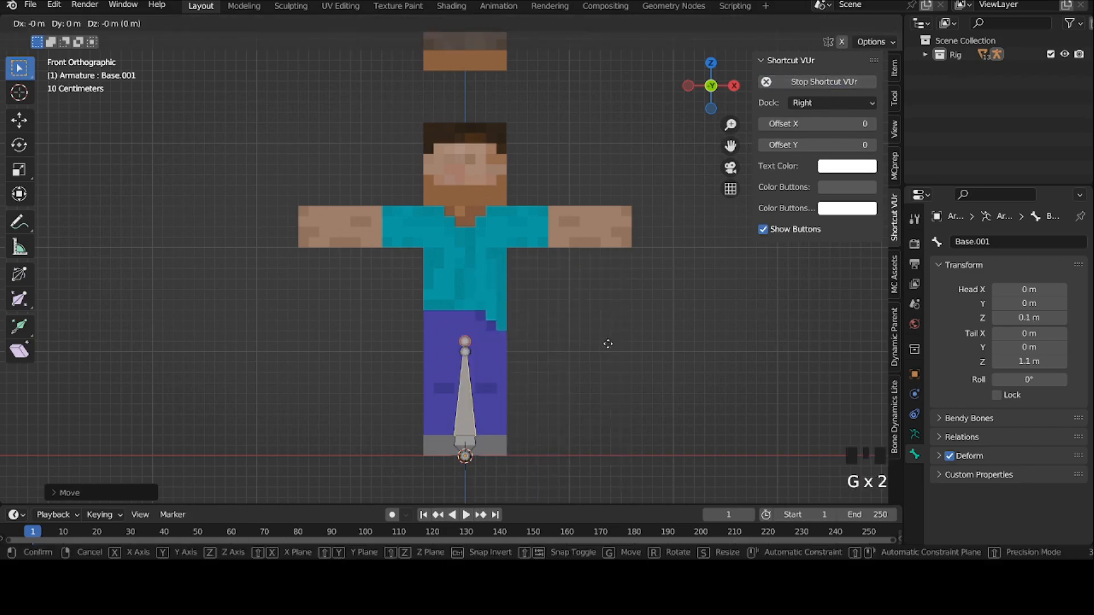
left_click(608, 350)
left_click(465, 401)
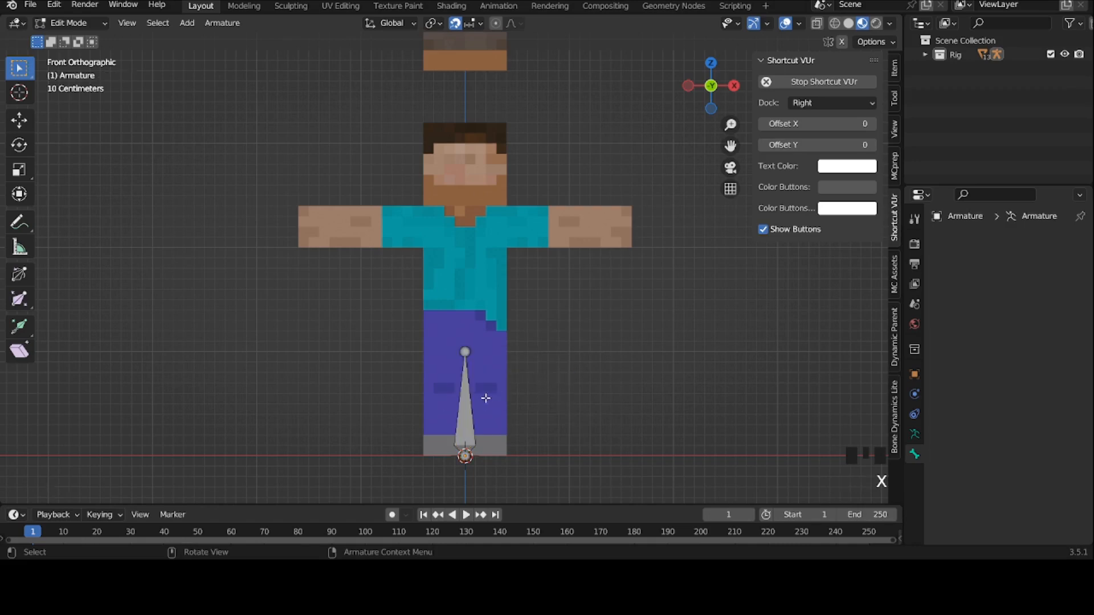
Step: Duplicate the Base bone and place the copy's head in the character's right shoulder at X -0.6 m, Z 2.2 m
key("shift+d")
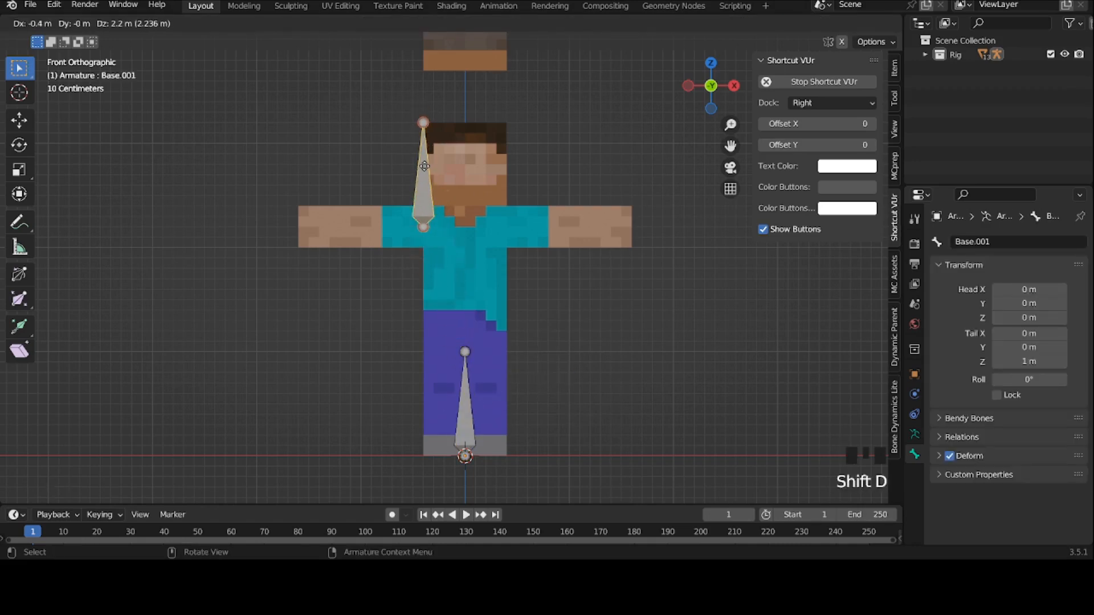
left_click(425, 169)
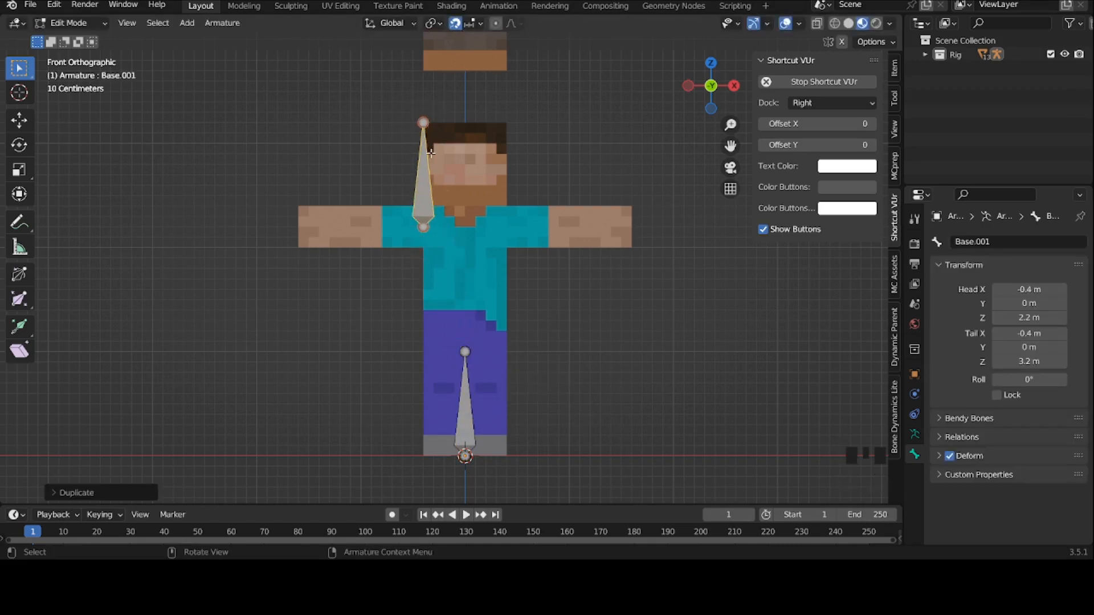
key("g")
left_click(403, 194)
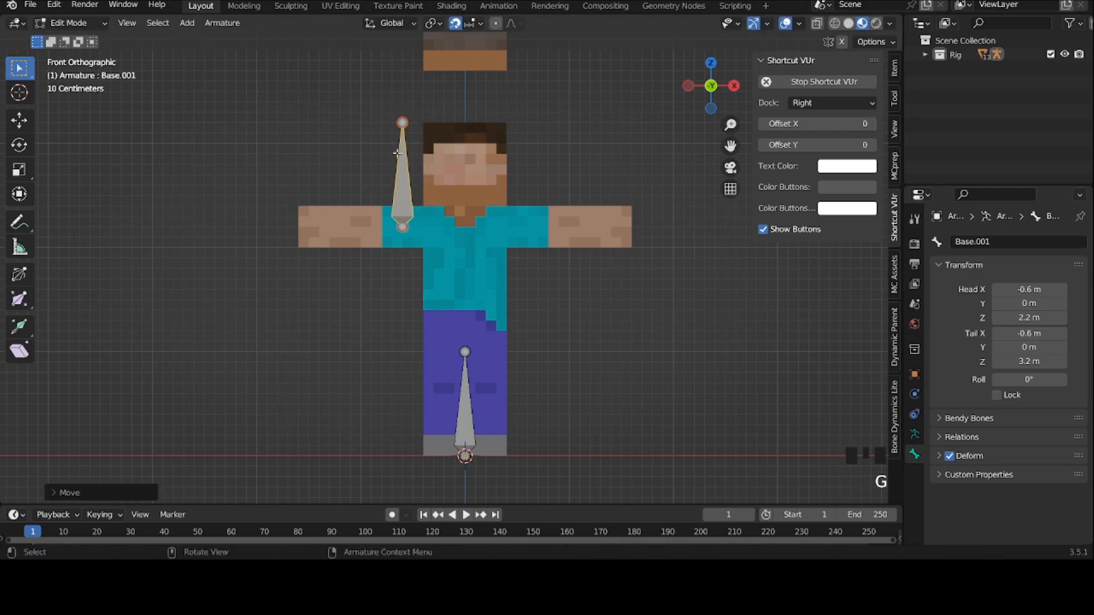
Step: Rotate the shoulder bone -90° to lie along the arm and shorten it by moving its tail to X -1.4 m
type("r90")
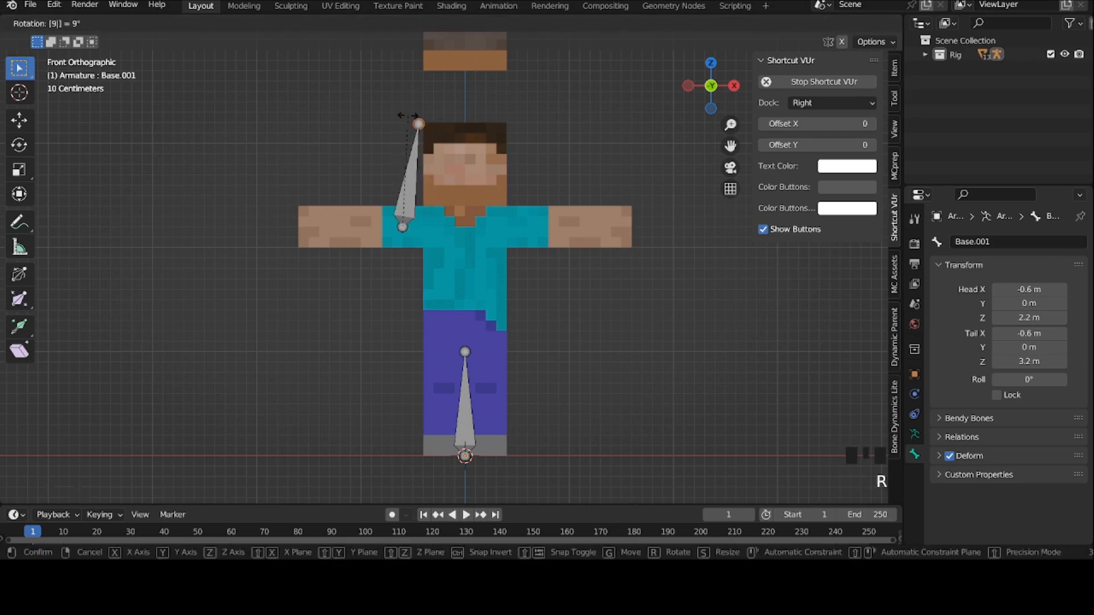
key("minus")
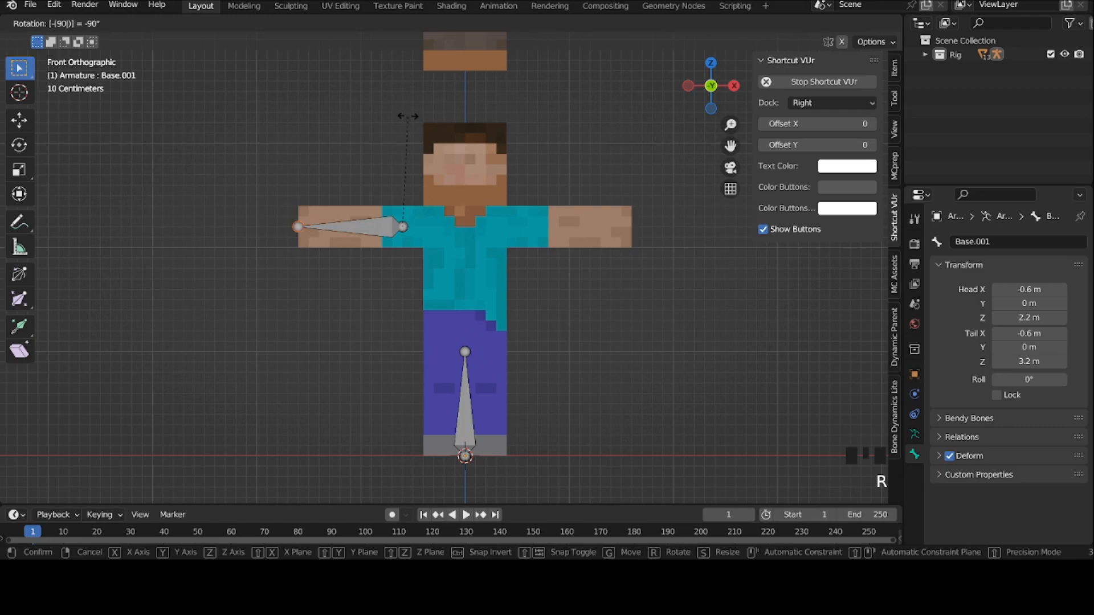
left_click(408, 117)
key("g")
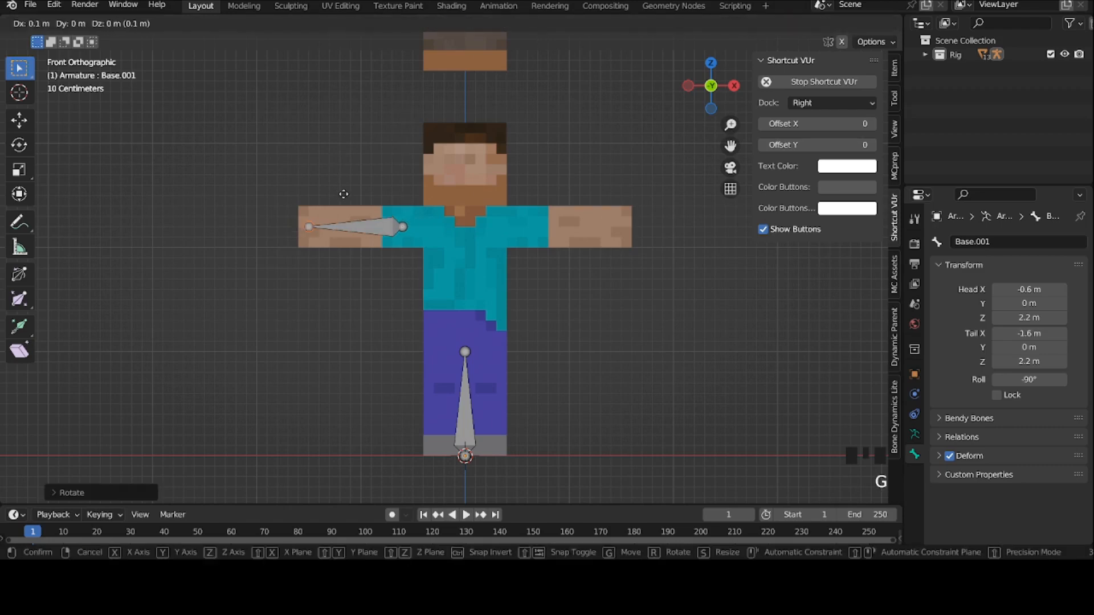
left_click(355, 193)
Step: Clear the arm bone's roll and subdivide it into two bones
left_click(894, 68)
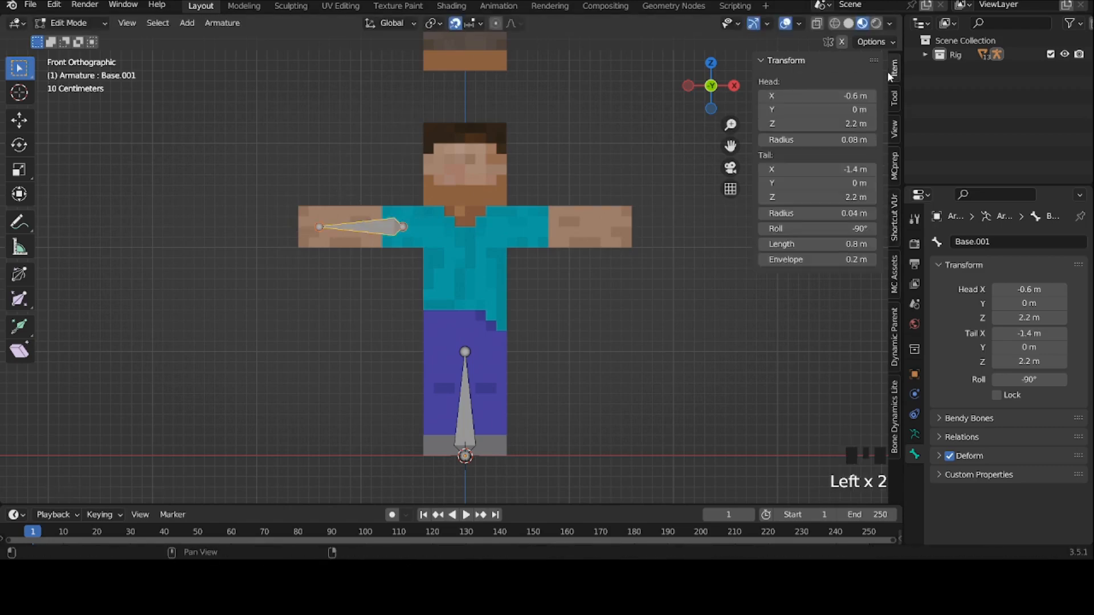
key("alt+r")
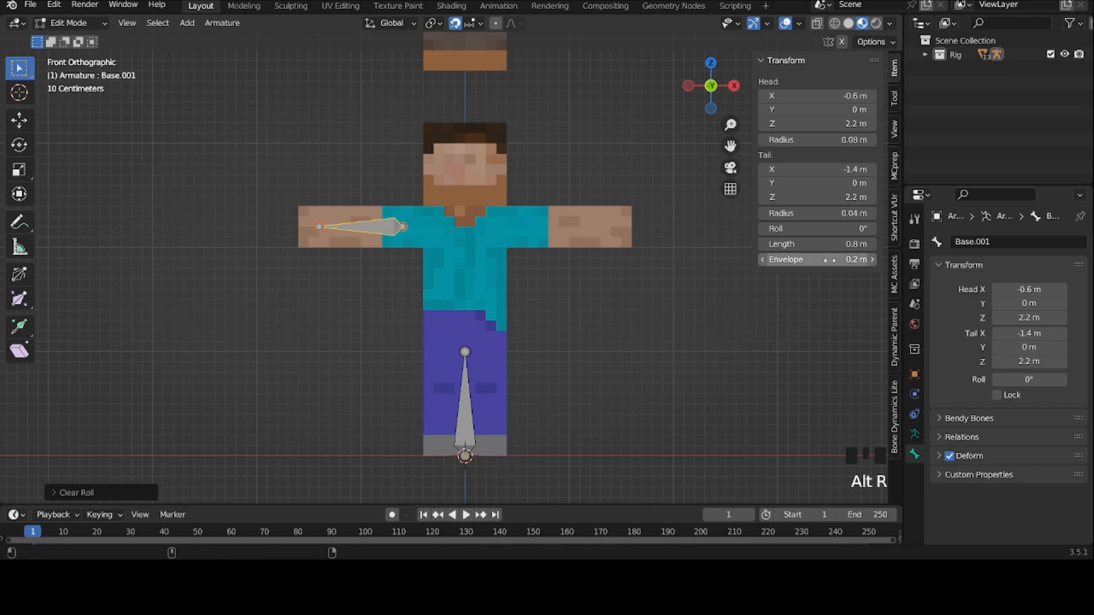
right_click(572, 210)
left_click(574, 215)
scroll(574, 215, "up", 3)
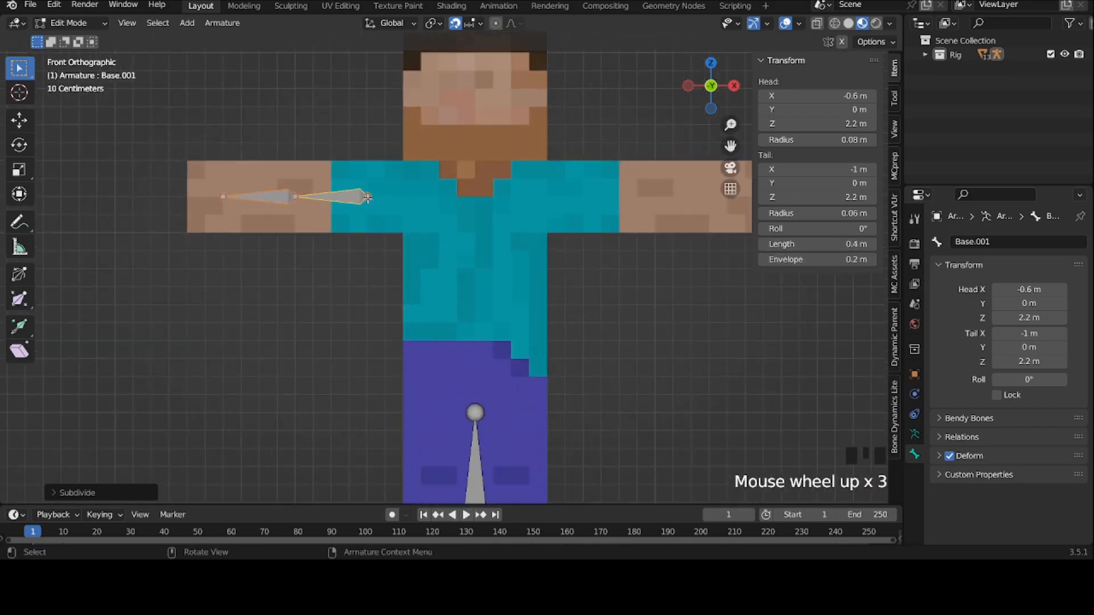
Step: Rename the upper arm bone nearest the shoulder as Arm Top.L
left_click(754, 295)
double_click(988, 241)
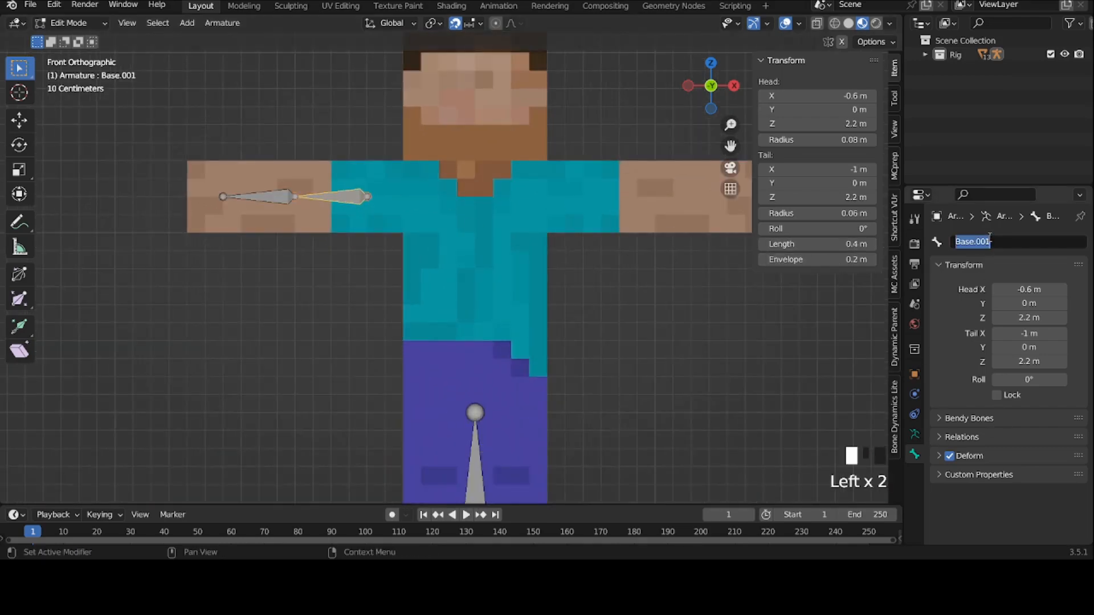
type("Arm Top.L")
key("Return")
Step: Rename the lower arm bone as Arm Bottom.R
left_click(256, 196)
left_click(1008, 245)
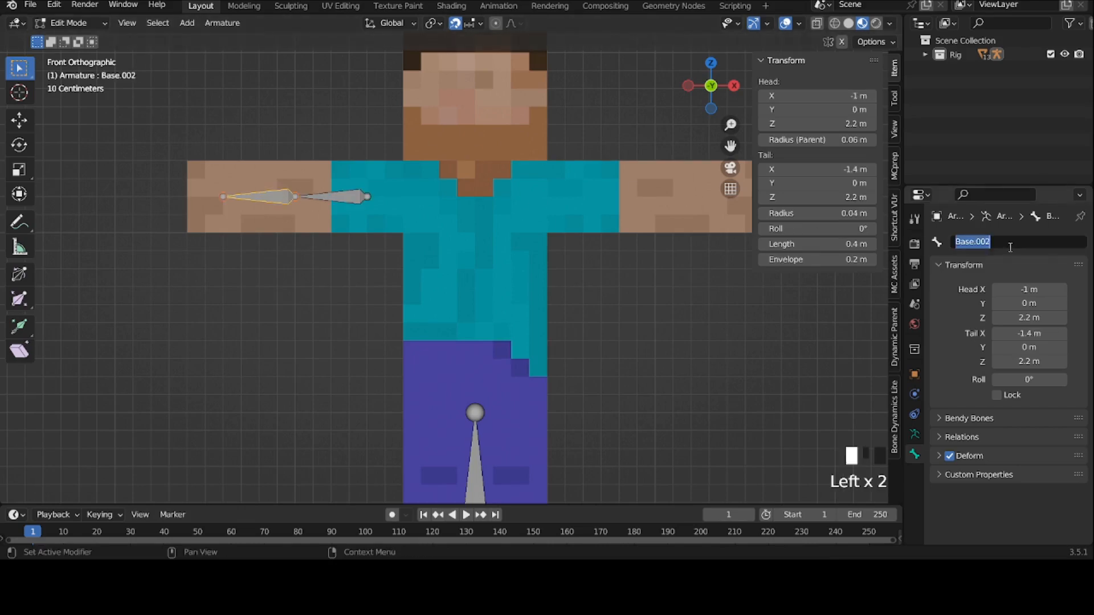
type("Arm Bottom")
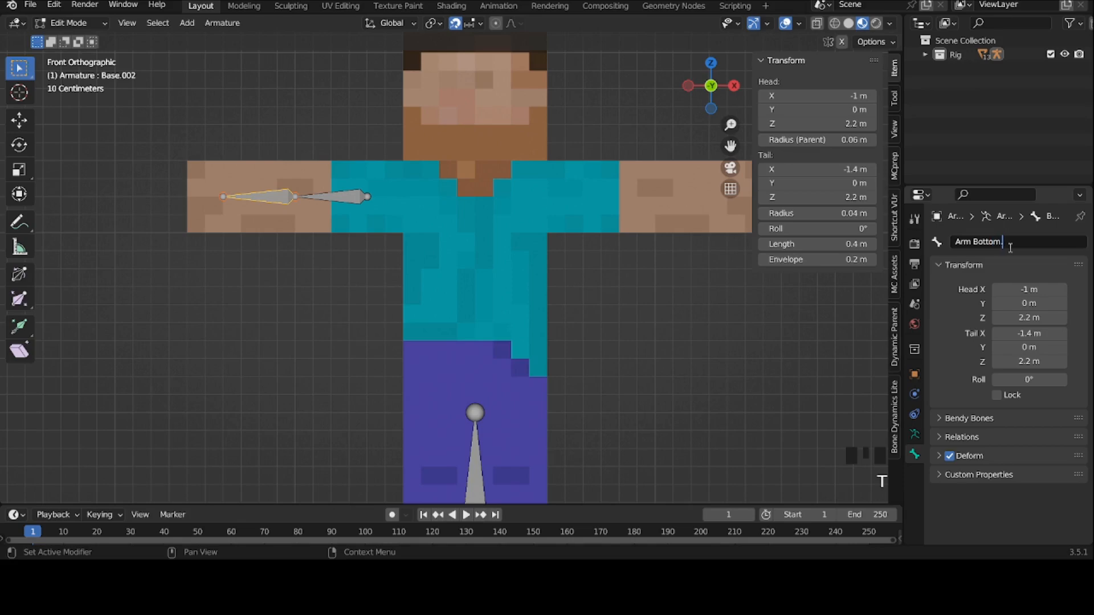
type(".R")
key("Return")
Step: Extrude a bone from the lower arm's tail to the hand's end at X -1.6 m and name it Wrist.R
key("e")
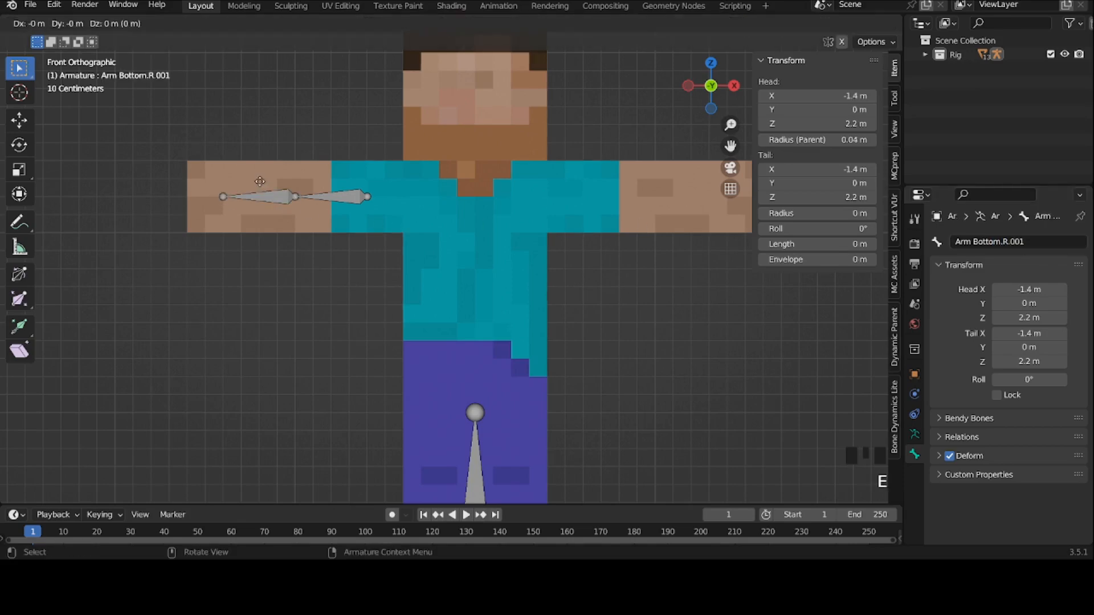
left_click(185, 199)
double_click(1003, 241)
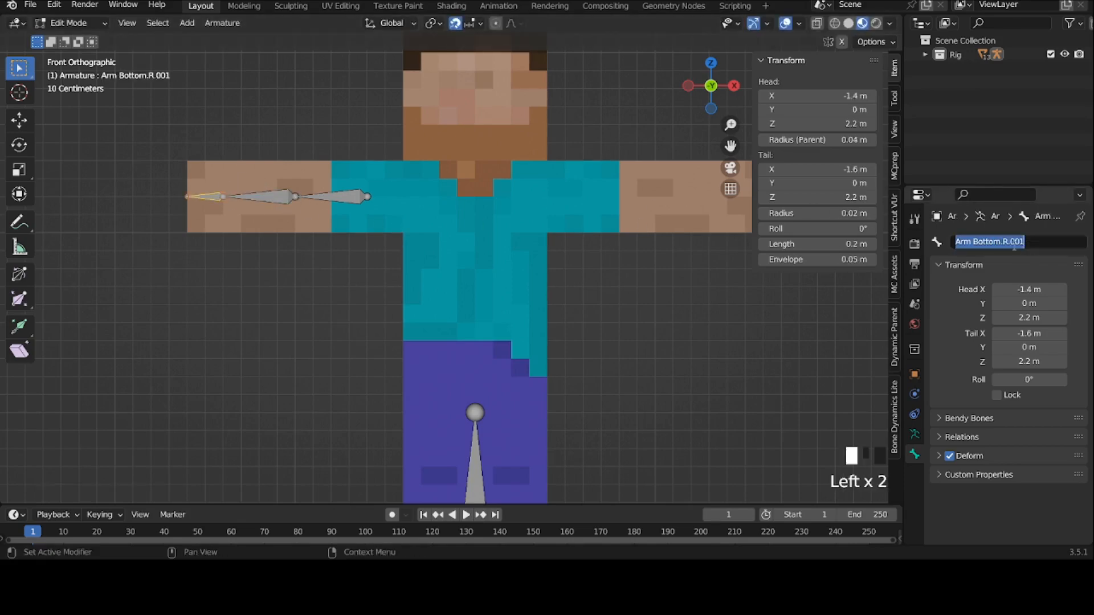
type("Wrist.R")
key("Return")
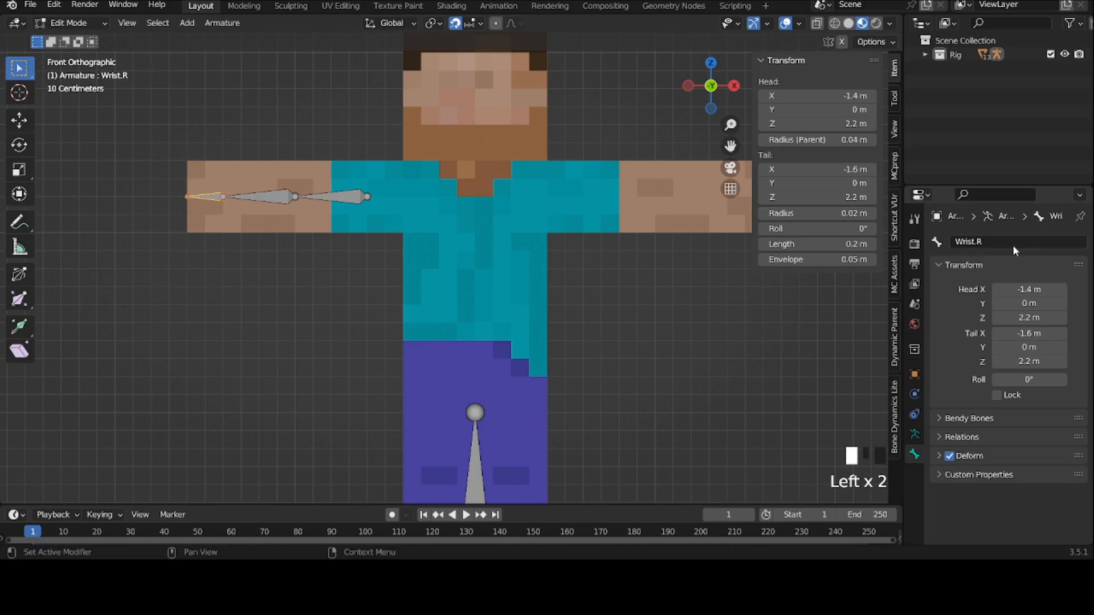
Step: Switch the armature to Pose Mode and select the Arm Bottom.R bone
key("Tab")
key("ctrl+Tab")
left_click(258, 209)
Step: Test the lower arm bone's bending with a free rotation and a Z-axis rotation, clearing each one
key("r")
left_click(209, 229)
key("alt+r")
middle_click_drag(472, 172, 494, 245)
key("r")
key("z")
left_click(463, 228)
key("alt+r")
Step: Turn off snapping, test-rotate the lower arm bone about the Z axis and clear the rotation
left_click(478, 24)
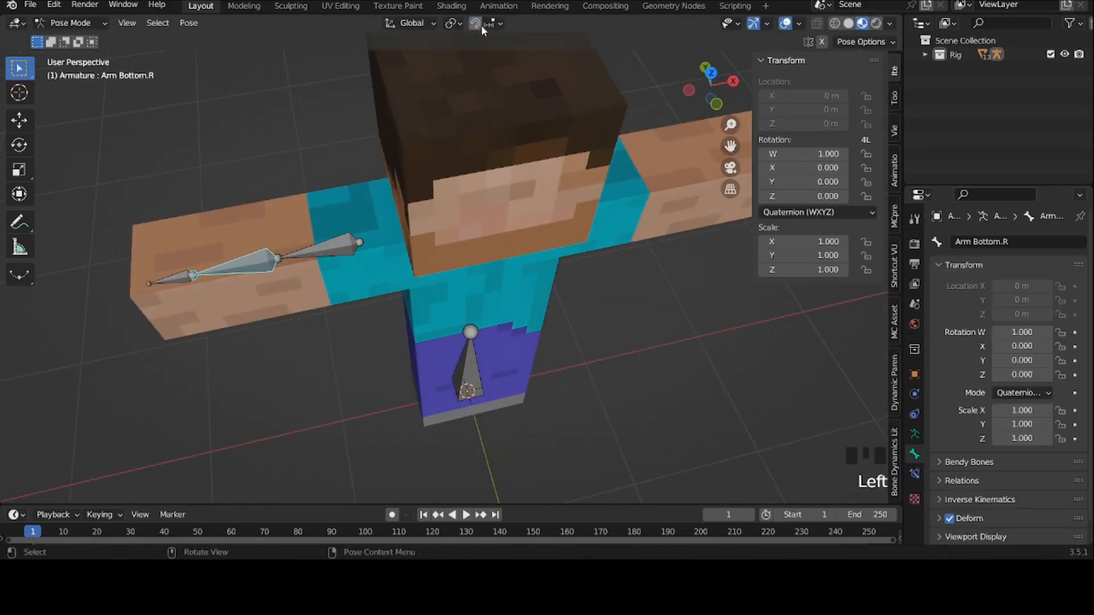
key("r")
key("z")
left_click(521, 304)
key("alt+r")
Step: Add a Limit Rotation constraint to the Arm Bottom.R bone and enable its X, Y and Z limits
left_click(914, 473)
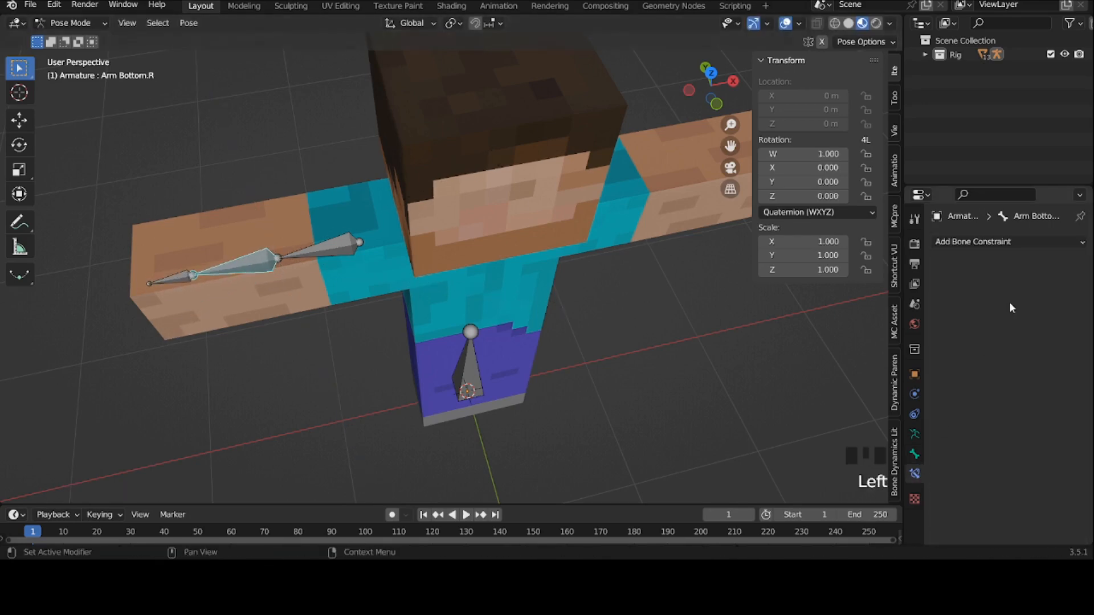
left_click(1023, 242)
left_click(830, 373)
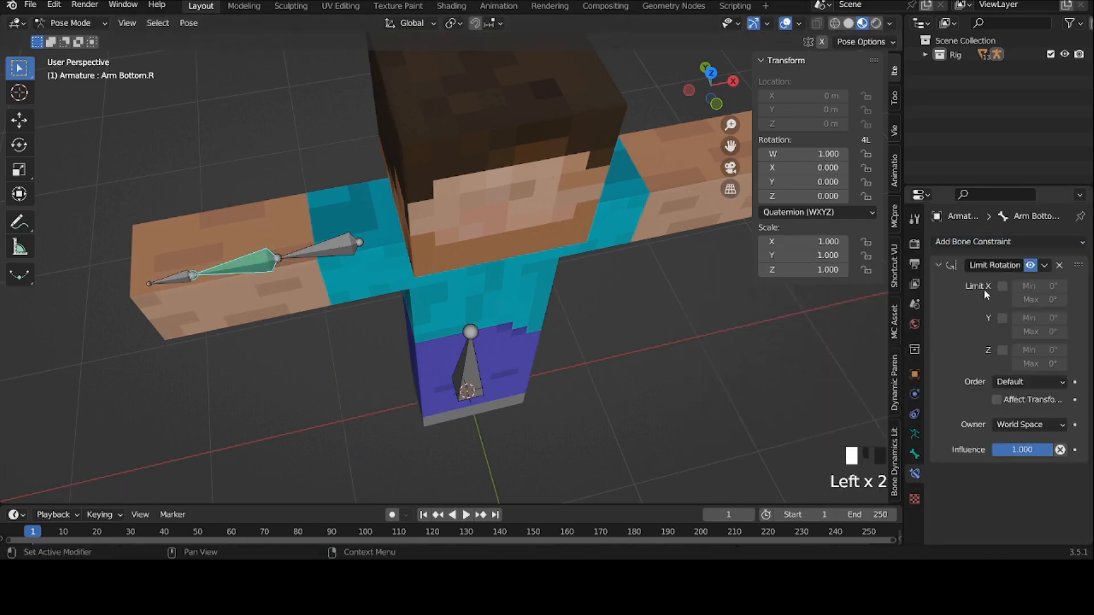
left_click(1002, 286)
left_click(1002, 318)
left_click(1002, 350)
Step: Set the Limit Rotation owner to Local Space with Affect Transform enabled and the X maximum at 125°
left_click(1004, 425)
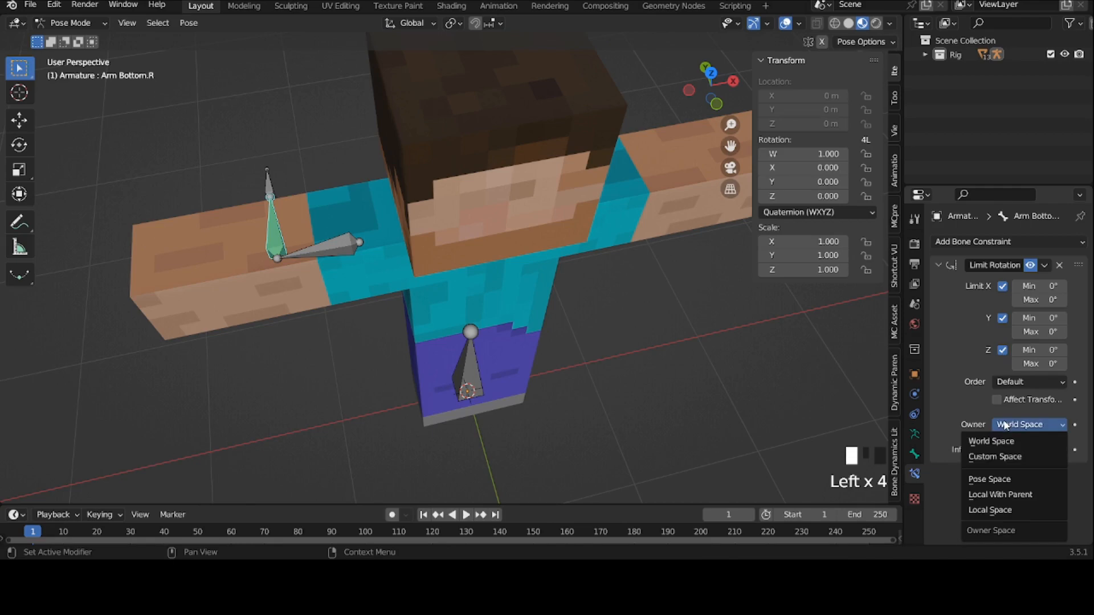
key("s")
left_click(995, 400)
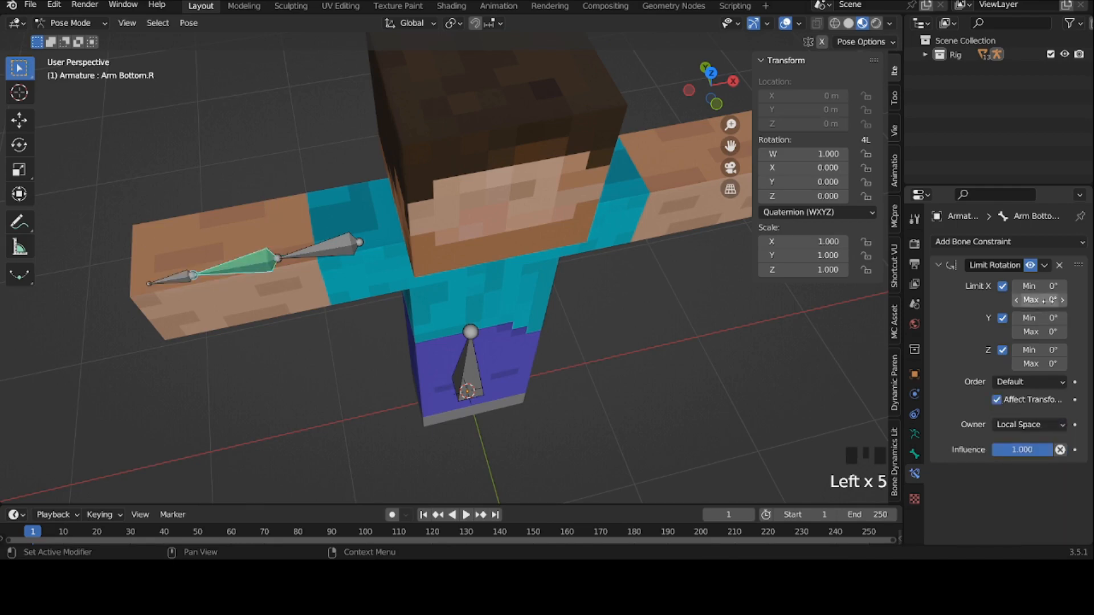
left_click(1048, 300)
type("125")
middle_click_drag(735, 319, 692, 278)
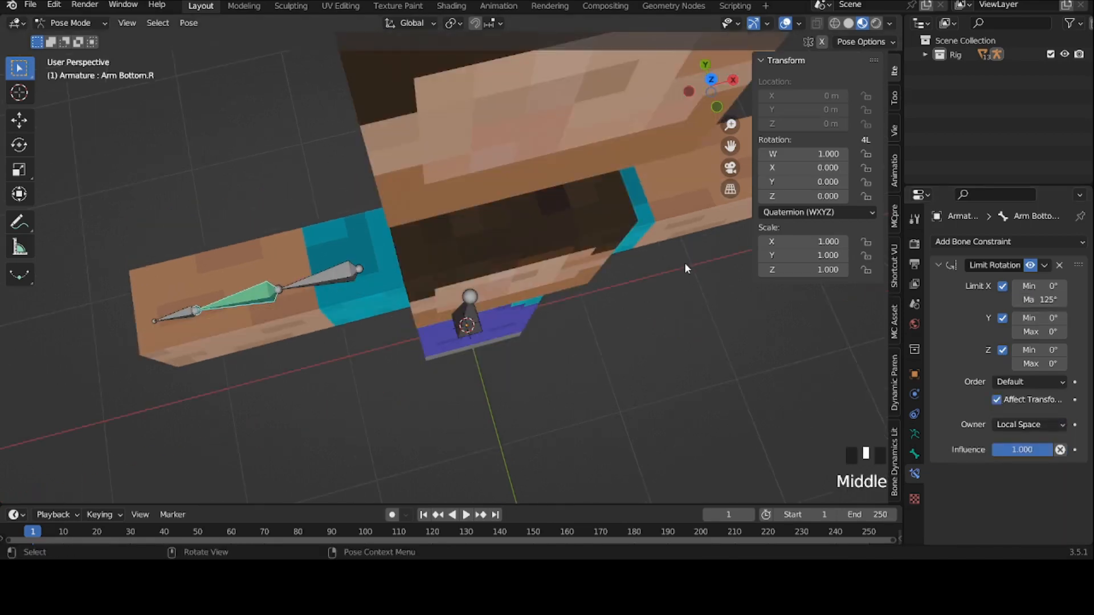
Step: Set the lower arm bone's Limit Rotation maximum to 125° on Z and 0° on X
key("alt+r")
key("ctrl+c")
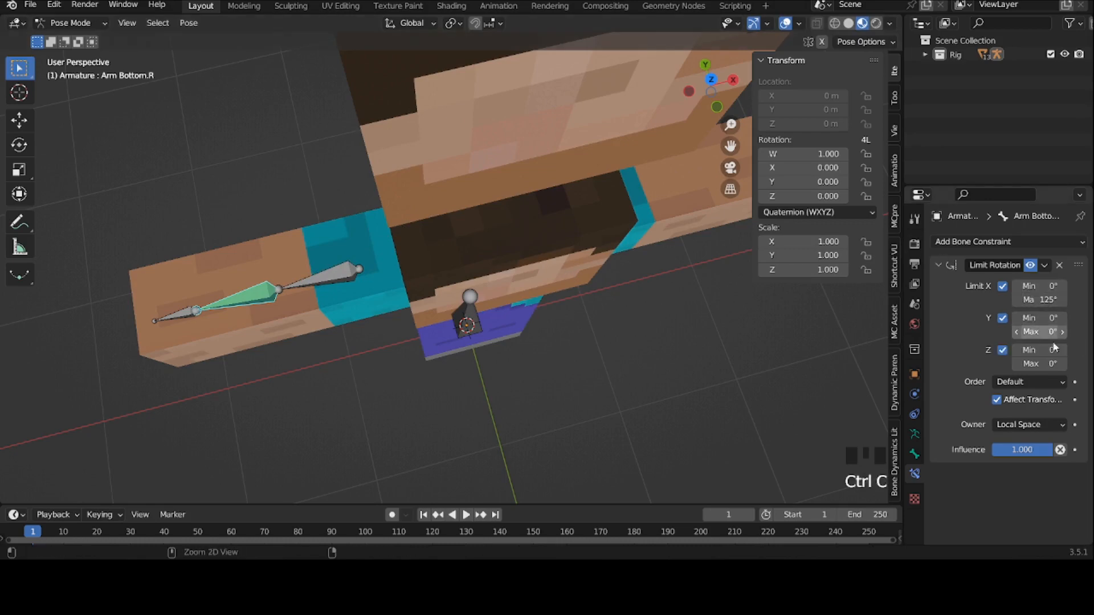
key("ctrl+v")
middle_click_drag(712, 297, 555, 239)
key("r")
key("alt+r")
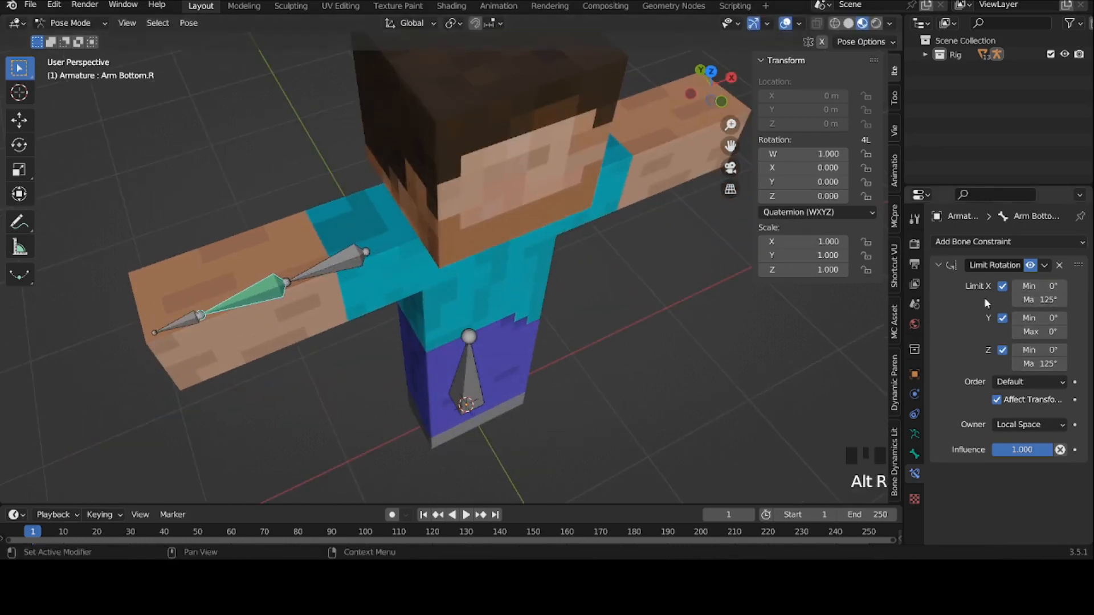
left_click(1046, 301)
type("0")
key("Return")
Step: Test-rotate the lower arm bone with the new limits, clear the rotation, and review the Limit Rotation settings
left_click(940, 266)
middle_click_drag(569, 216, 581, 234)
key("r")
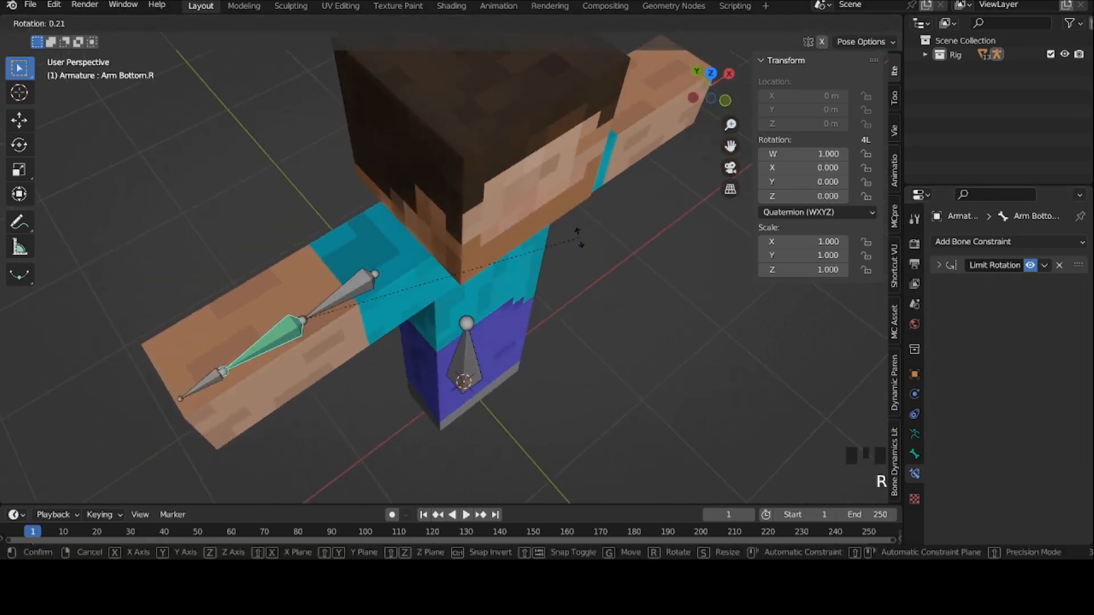
left_click(317, 130)
key("alt+r")
left_click(939, 266)
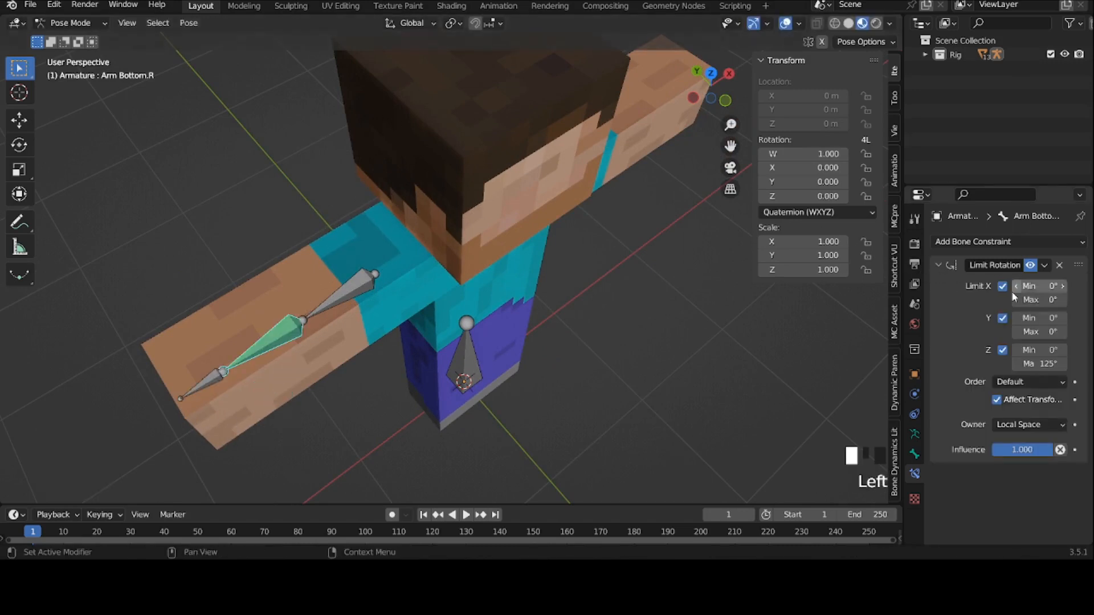
left_click(940, 265)
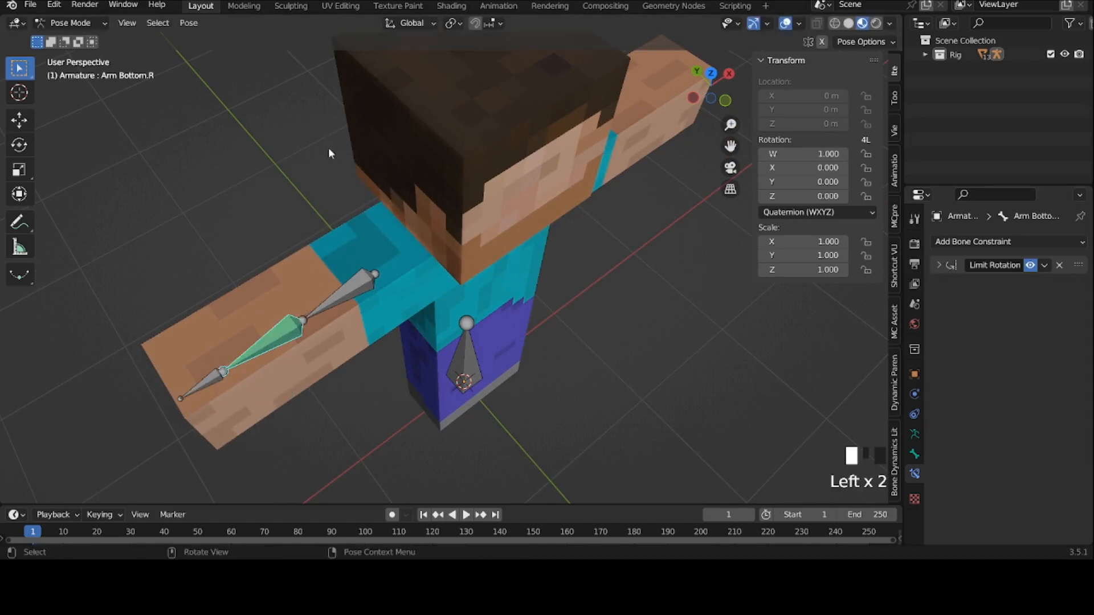
Step: Test-rotate the lower arm bone twice from a steeper overhead view, clearing each rotation, and recheck the constraint limits
middle_click_drag(329, 149, 342, 194)
key("r")
left_click(188, 335)
key("alt+r")
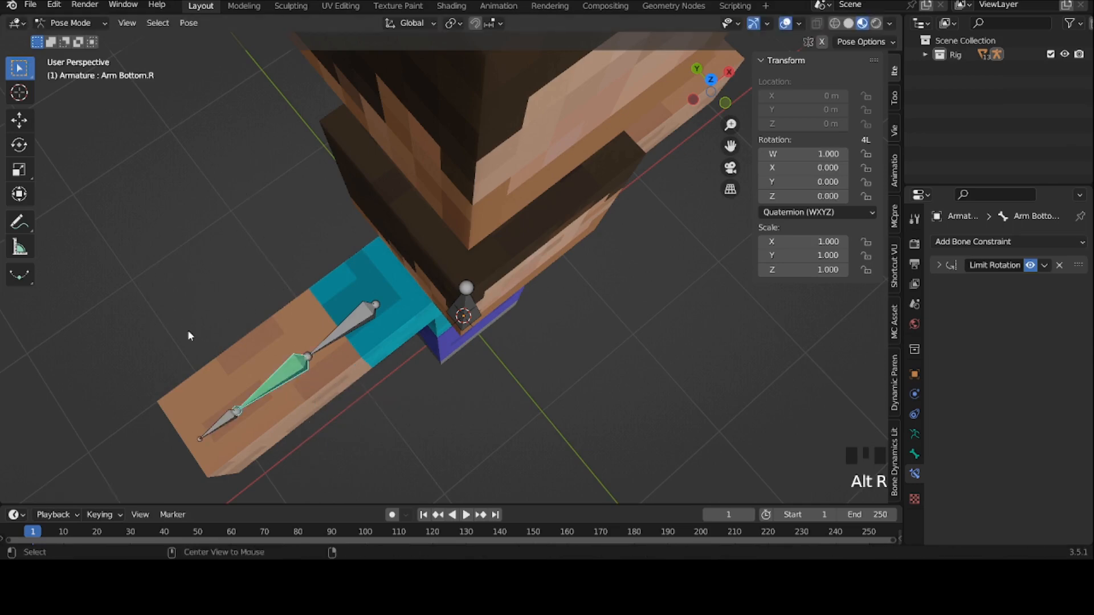
key("r")
left_click(181, 299)
key("alt+r")
double_click(939, 265)
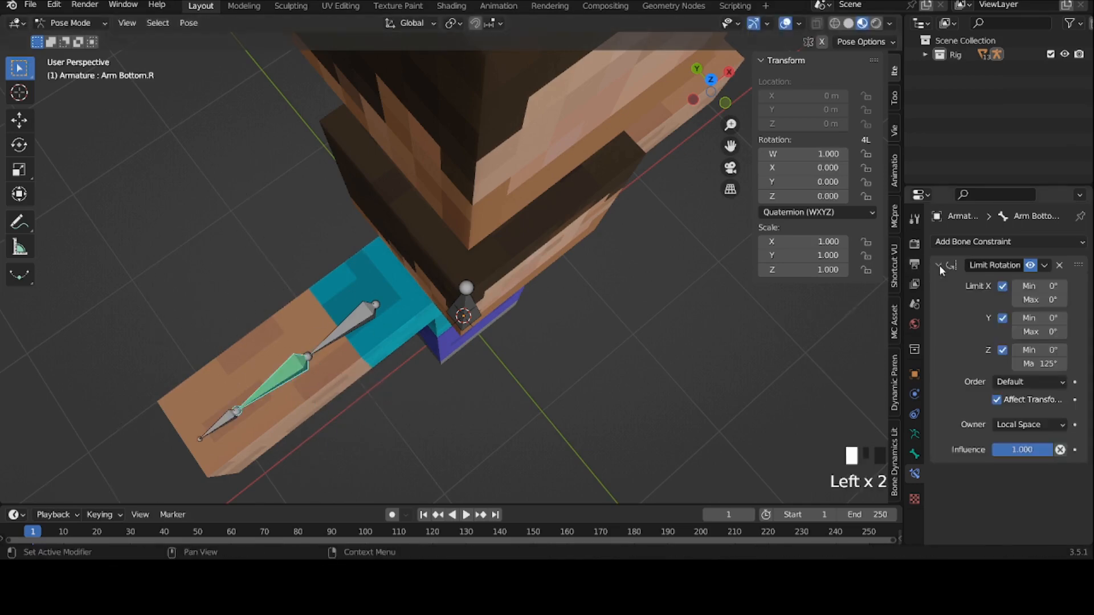
left_click(952, 267)
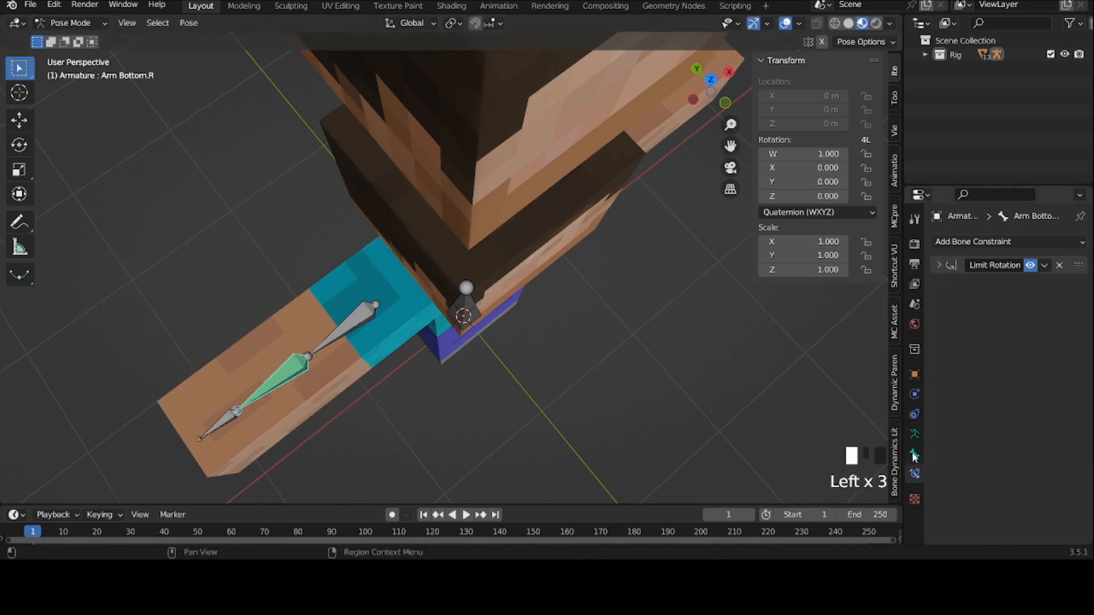
Step: Bend the lower arm bone to its Z rotation limit and clear the rotation
key("r")
left_click(353, 235)
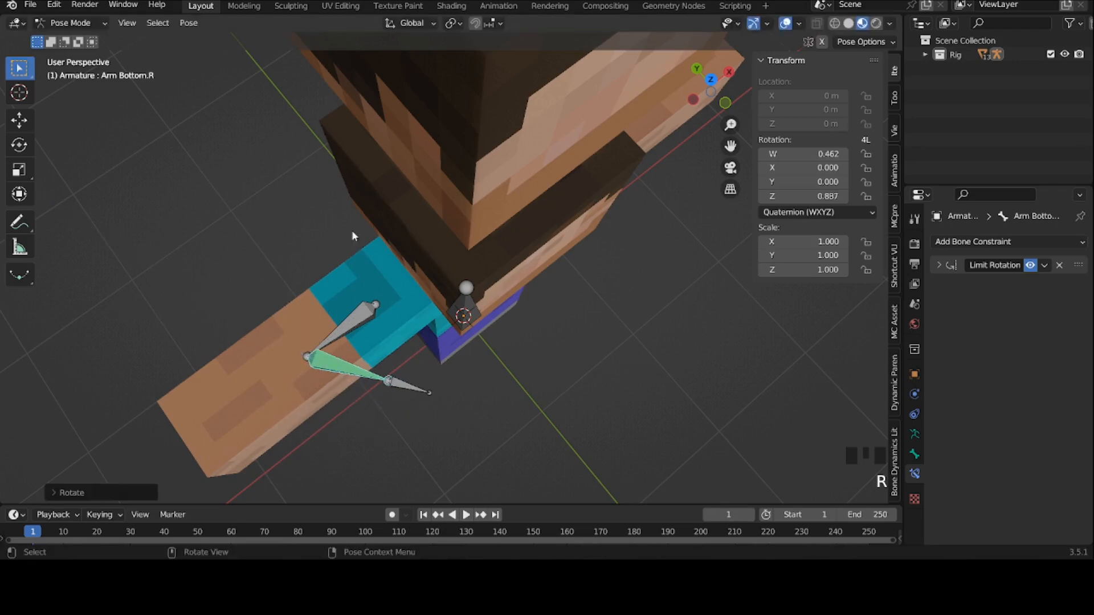
key("super")
key("shift")
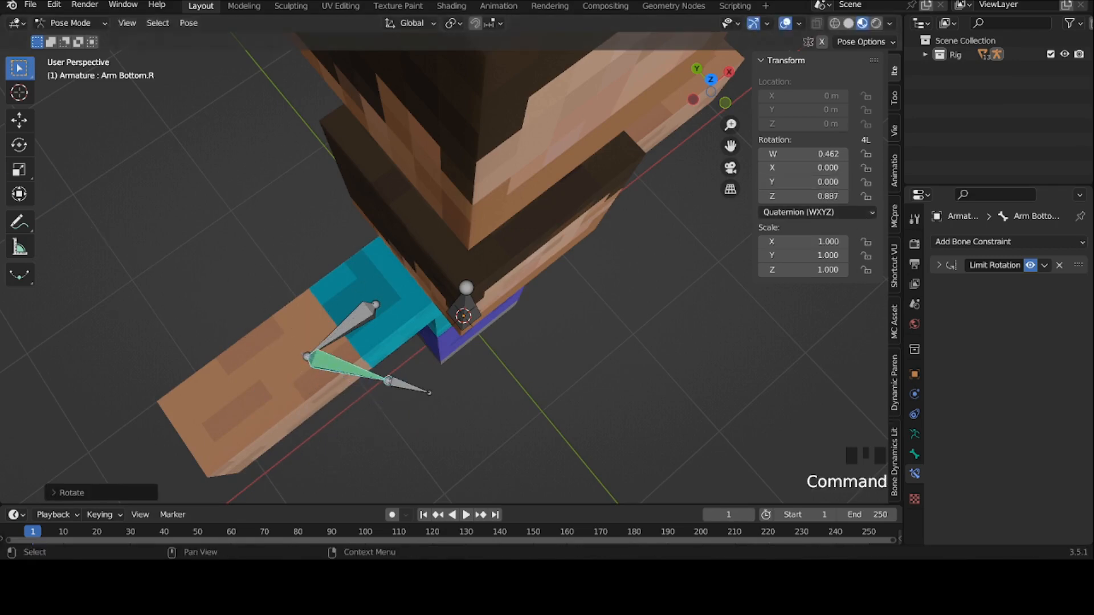
key("alt+e")
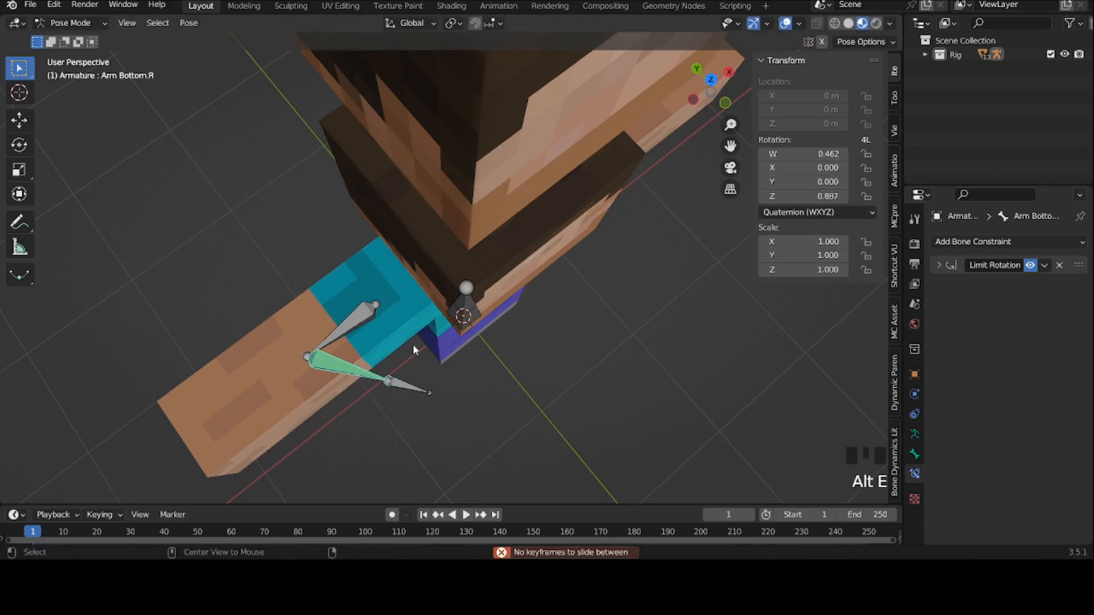
key("alt+r")
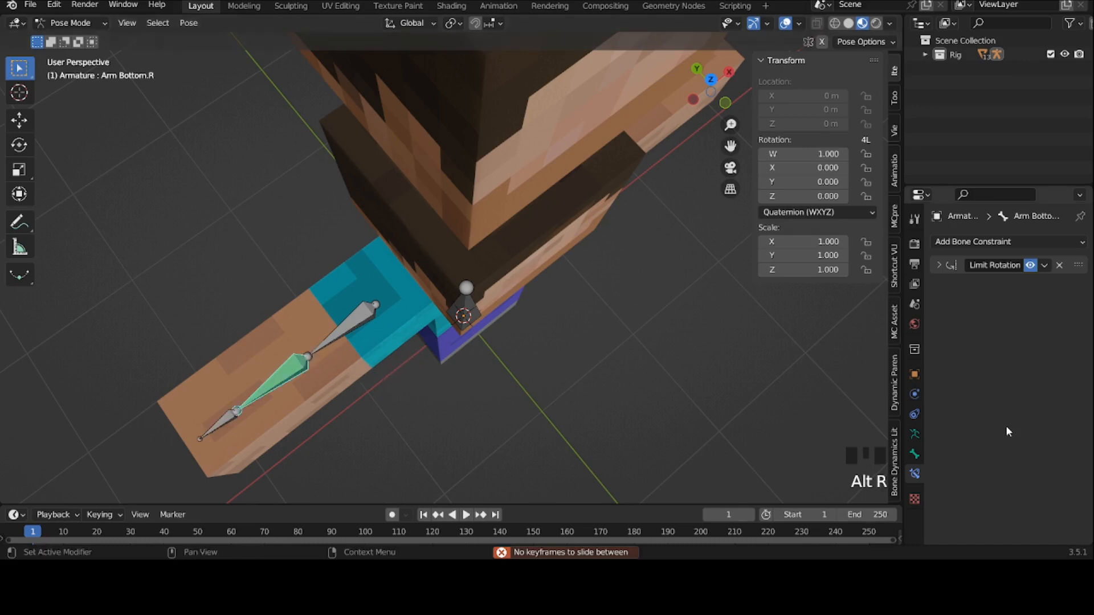
Step: Change the Arm Bottom.R bone's rotation mode to XYZ Euler
left_click(914, 454)
left_click(1015, 393)
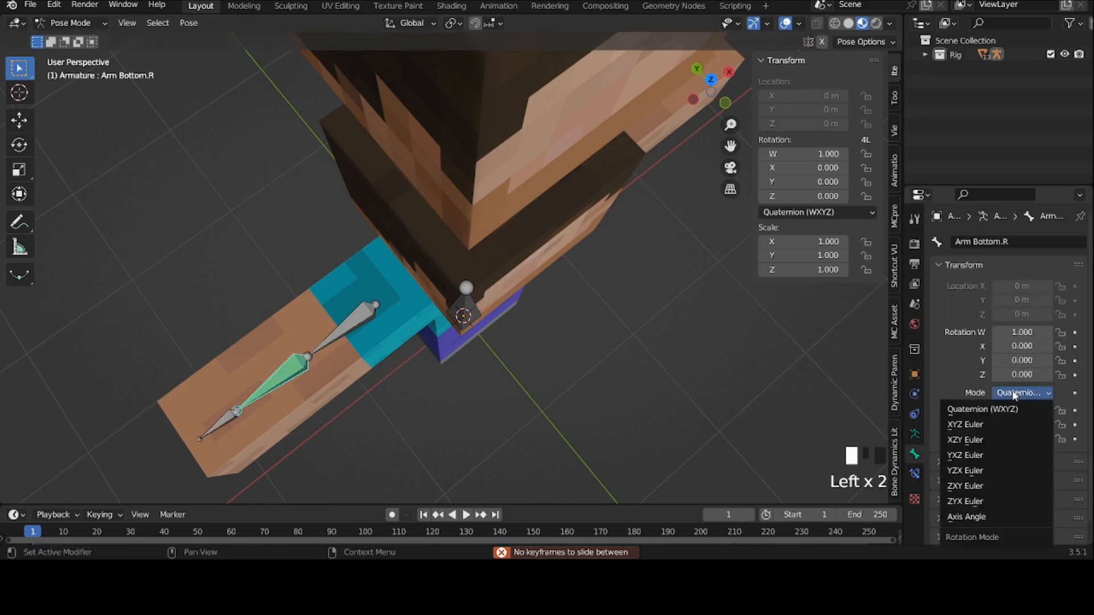
left_click(998, 425)
Step: Test-rotate the lower arm bone to 125° on Z in Euler mode, inspect the bend, and clear the rotation
middle_click_drag(588, 276, 572, 292)
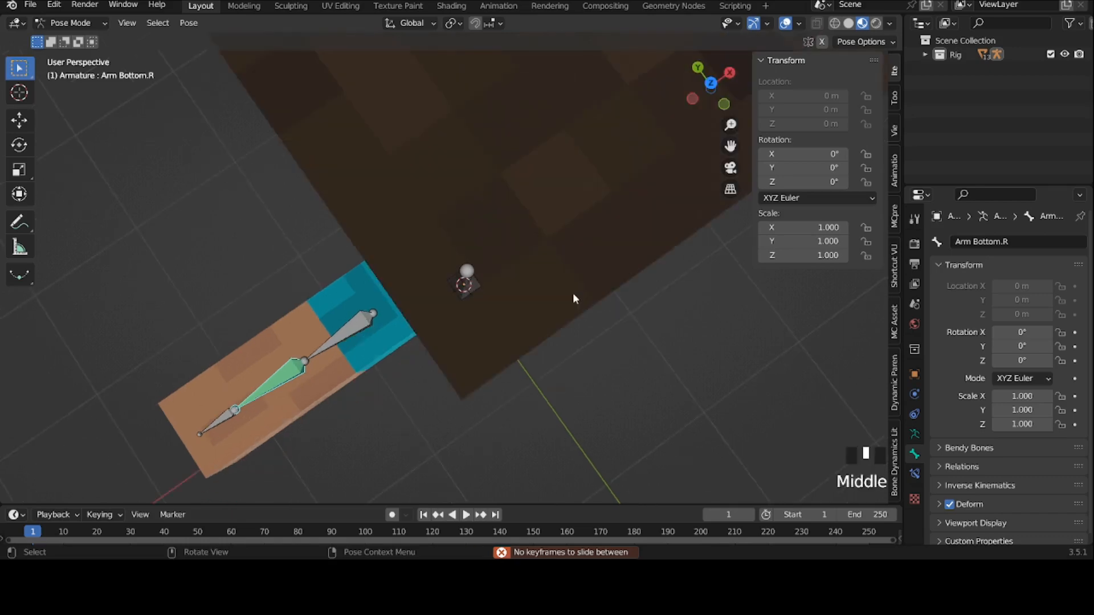
key("r")
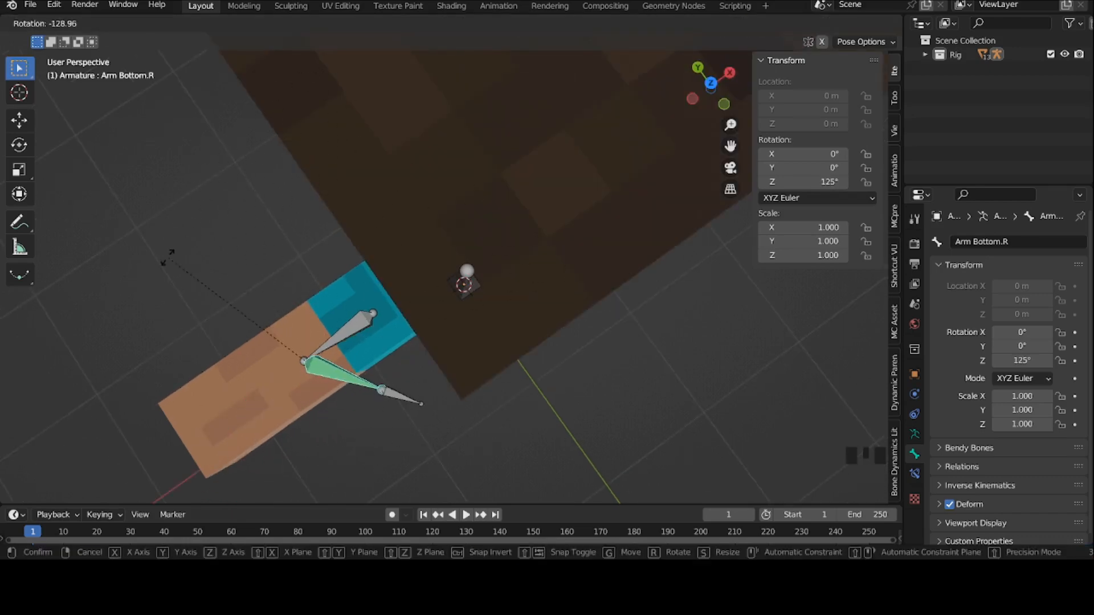
left_click(168, 283)
middle_click_drag(168, 283, 888, 117)
middle_click_drag(834, 189, 740, 205)
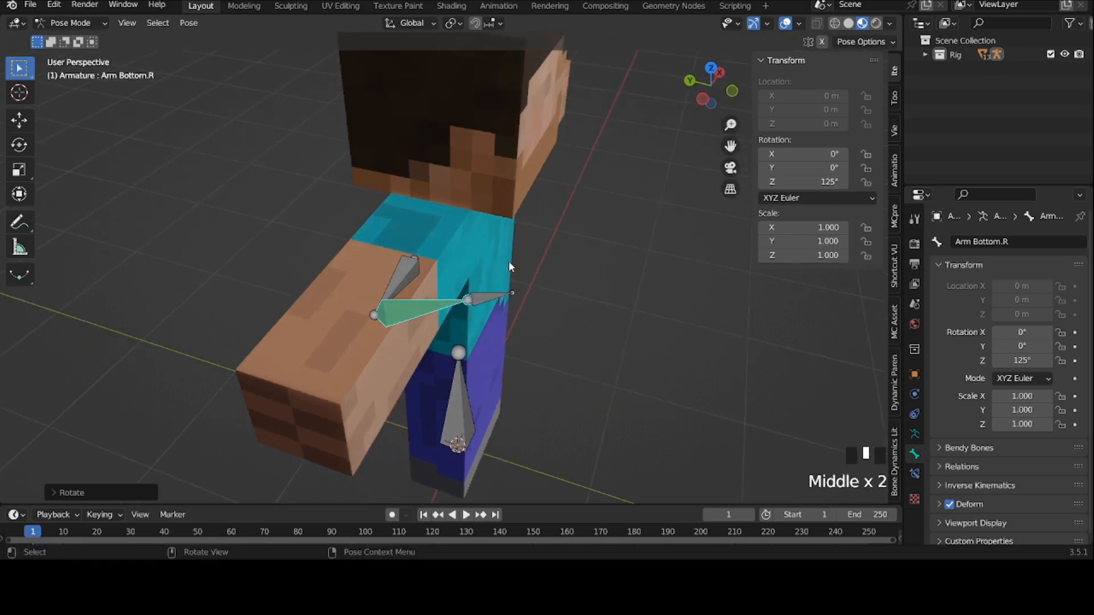
key("alt+r")
Step: Lock the lower arm bone's X and Y rotation, then test-rotate the bone and clear the rotation
left_click_drag(867, 169, 866, 154)
middle_click_drag(643, 137, 359, 227)
key("r")
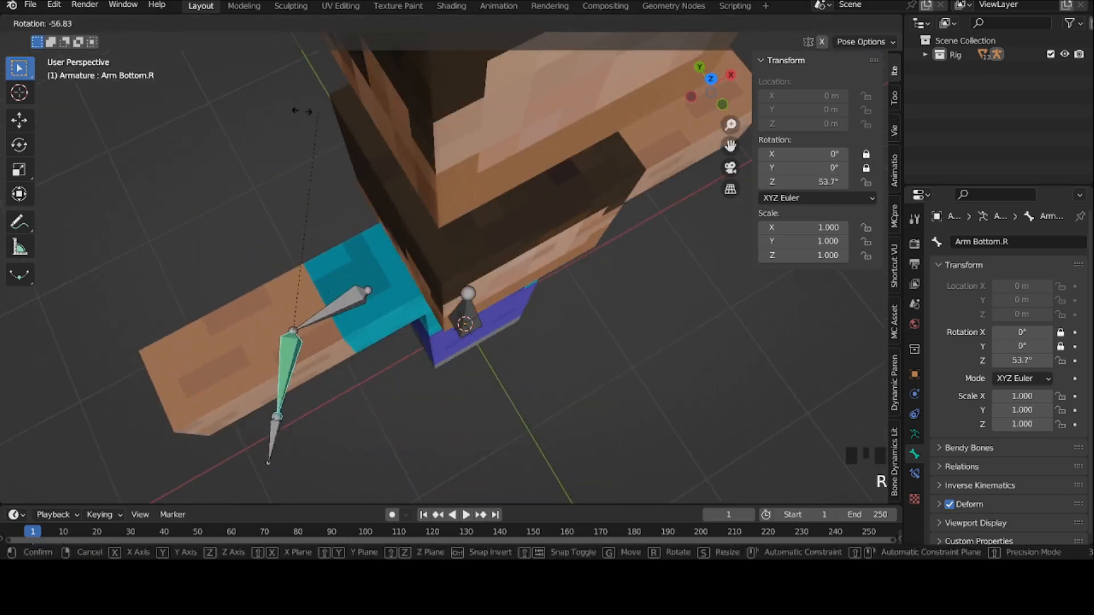
left_click(412, 208)
key("alt+r")
Step: Test-rotate the Arm Top.R bone and clear its rotation
left_click(360, 295)
key("r")
left_click(387, 257)
key("alt+r")
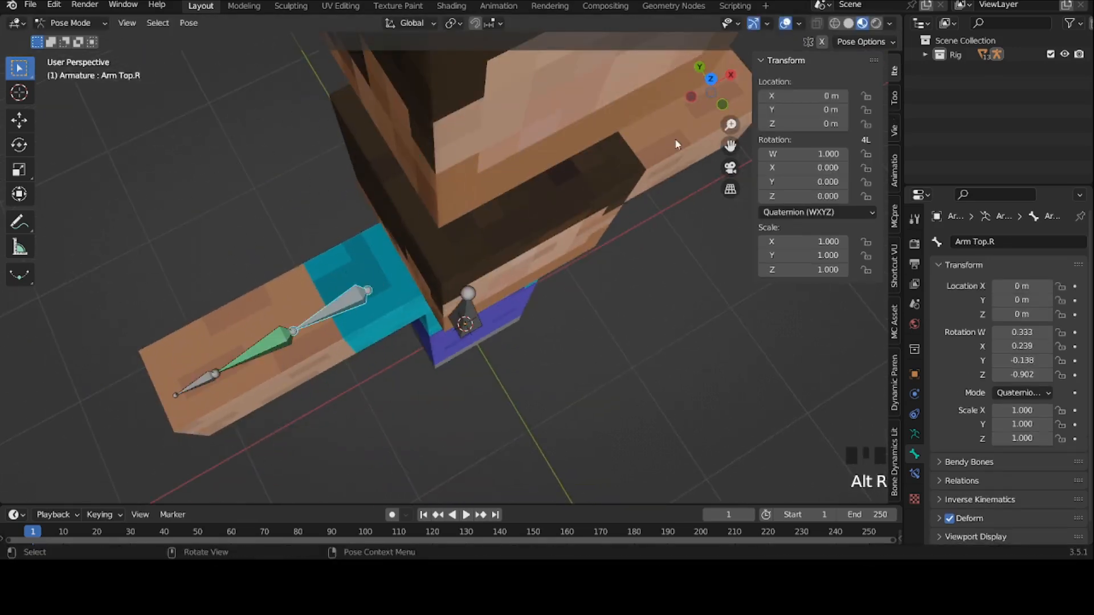
Step: Return to Object Mode in top view and delete the Arm Overlayer.R mesh
left_click(711, 76)
key("ctrl+Tab")
left_click(359, 233)
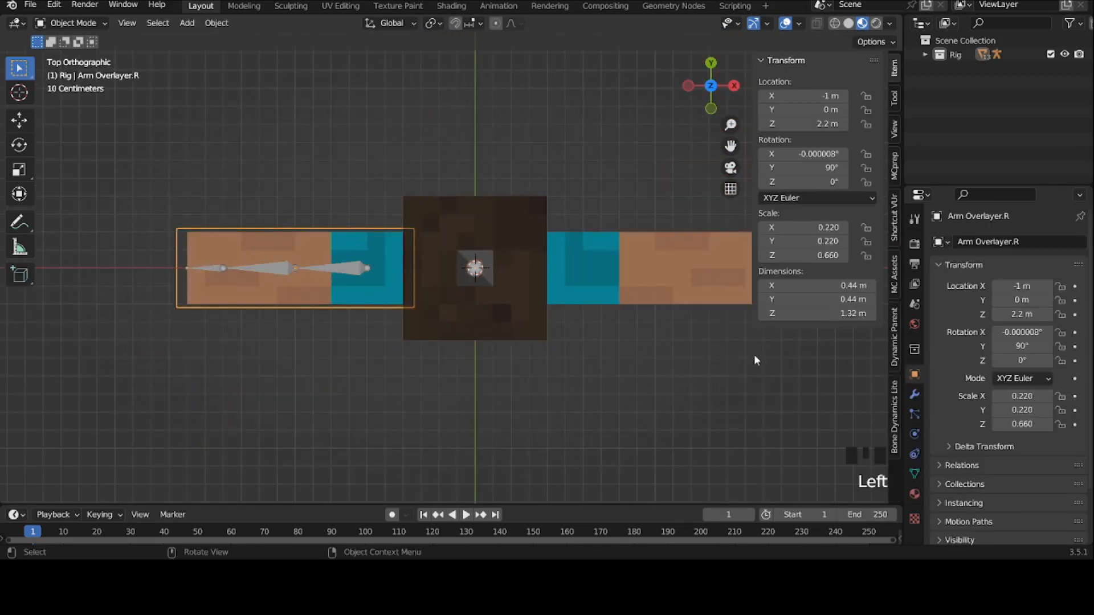
left_click(1006, 238)
left_click(1006, 241)
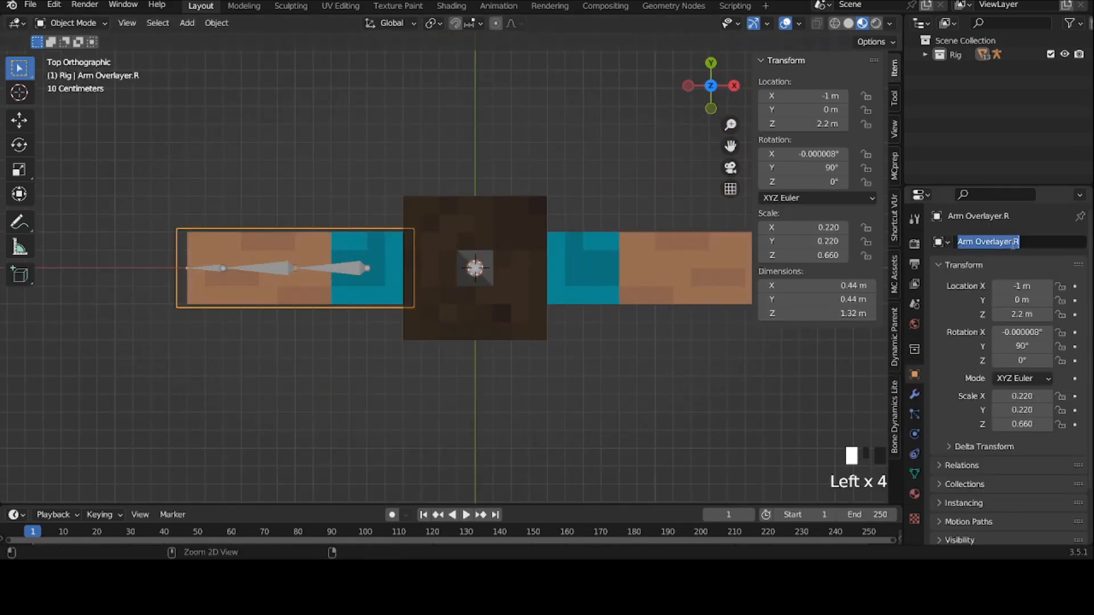
key("x")
left_click(371, 248)
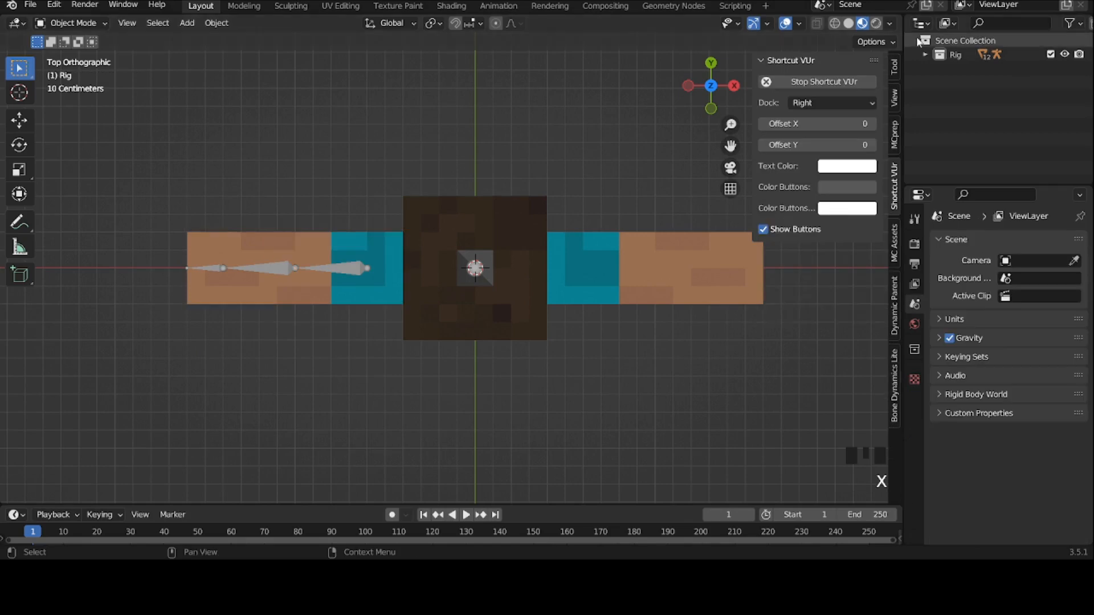
Step: Switch the Outliner area to the UV Editor
left_click(921, 23)
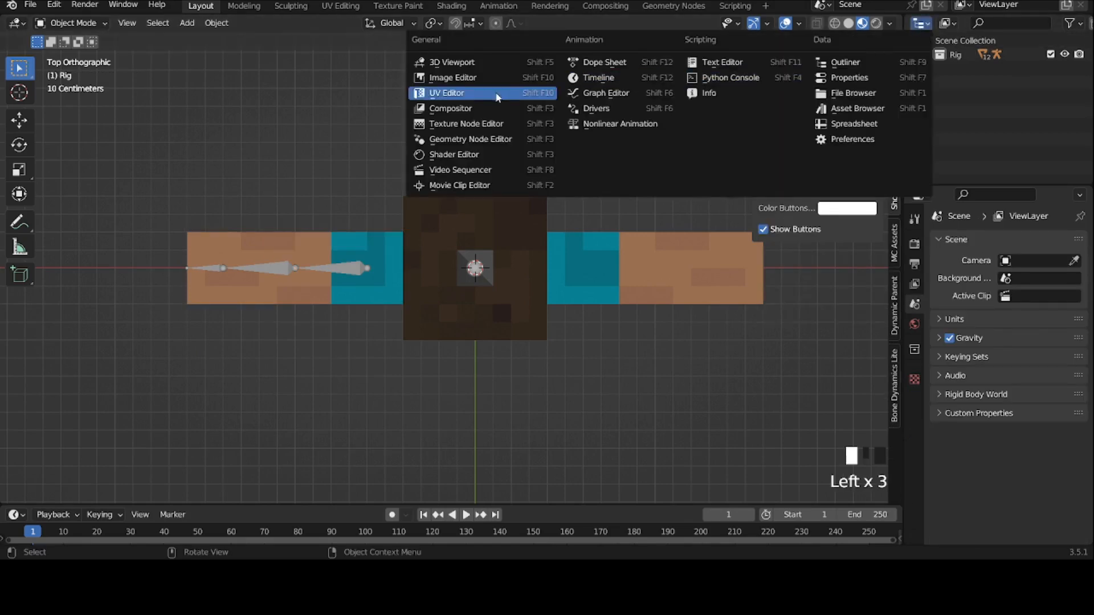
left_click(456, 94)
Step: Select all geometry of the Arm.R mesh in Edit Mode and set its edge crease to 1.00
scroll(613, 186, "up", 2)
left_click(484, 260)
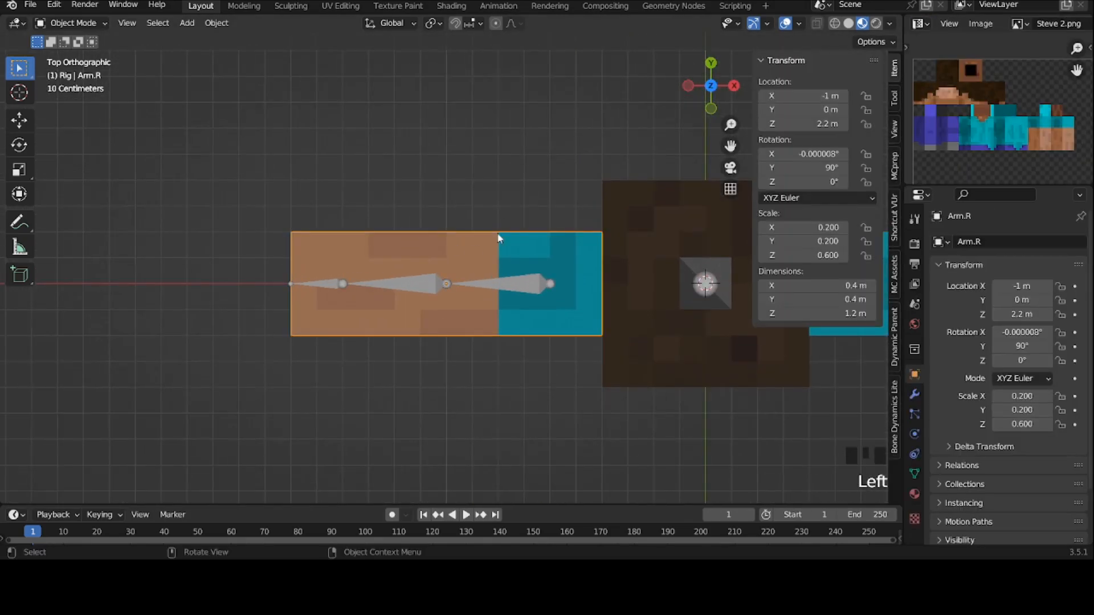
key("Tab")
key("a")
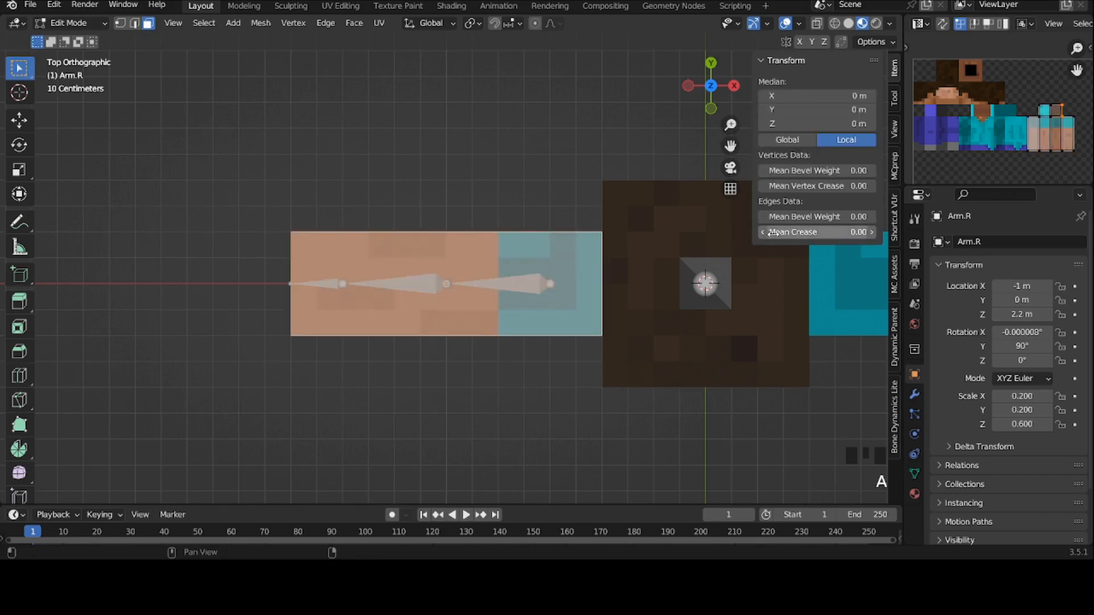
key("shift+e")
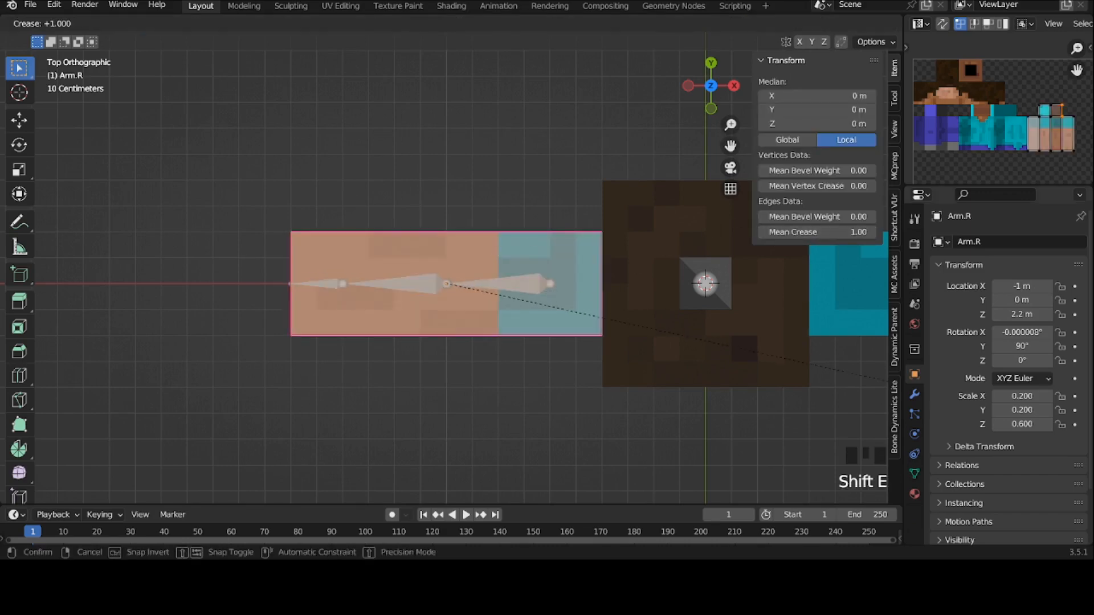
left_click(212, 423)
Step: Add two loop cuts across Arm.R and three more between them with Correct UVs enabled, then return to Object Mode
left_click(19, 376)
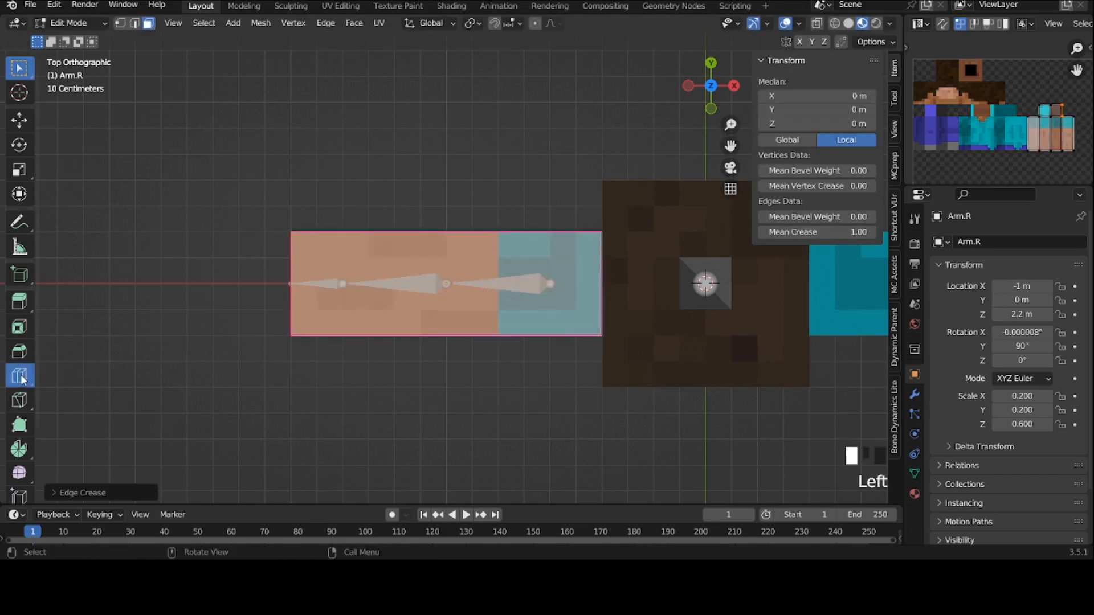
left_click(150, 41)
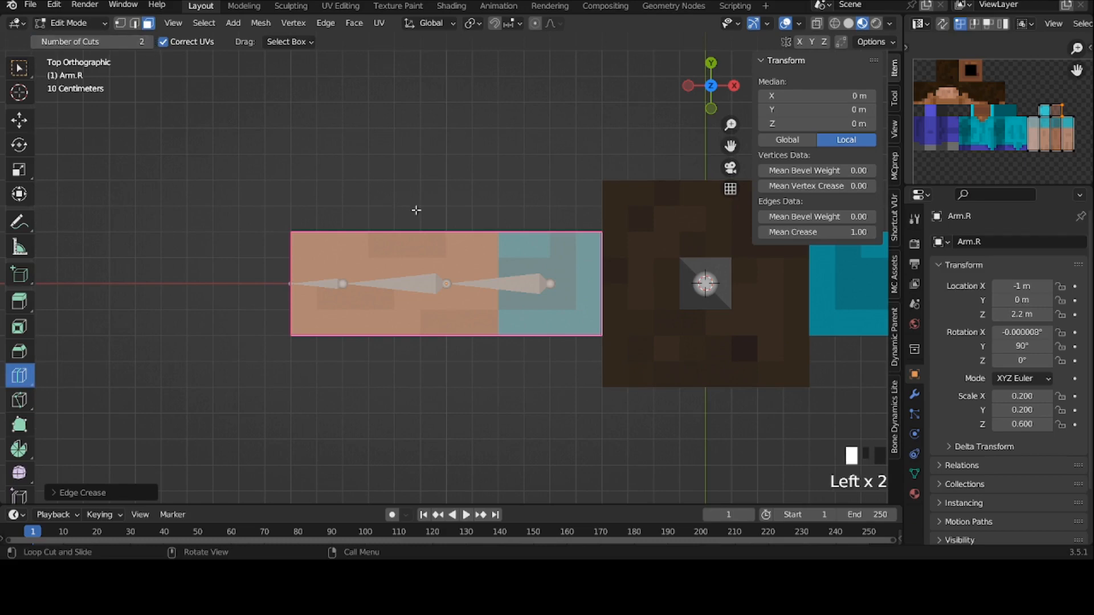
left_click(449, 241)
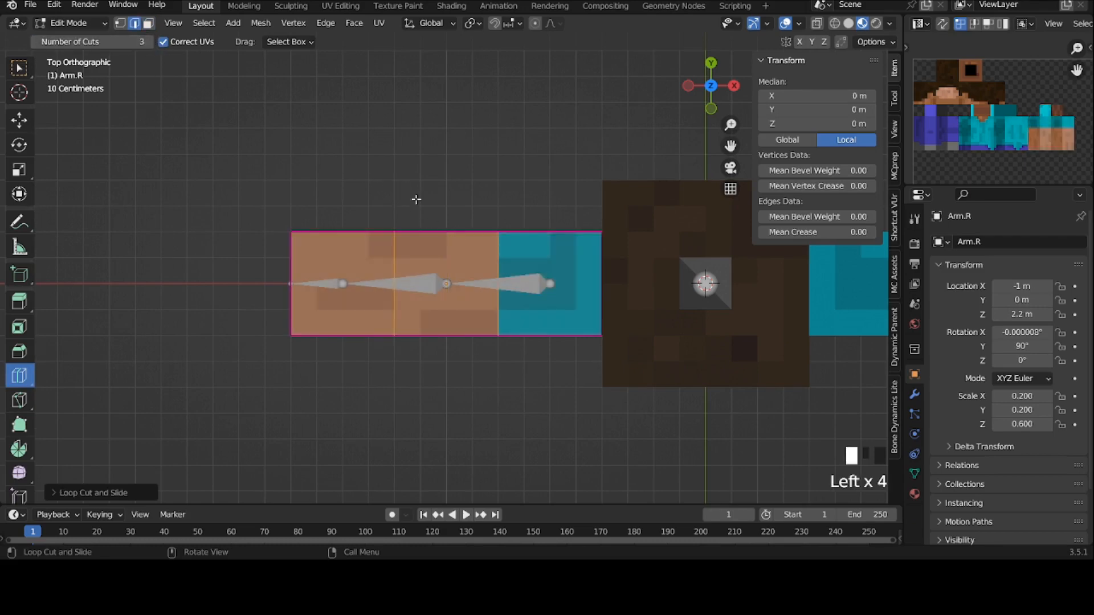
left_click(440, 213)
left_click(19, 69)
left_click(380, 195)
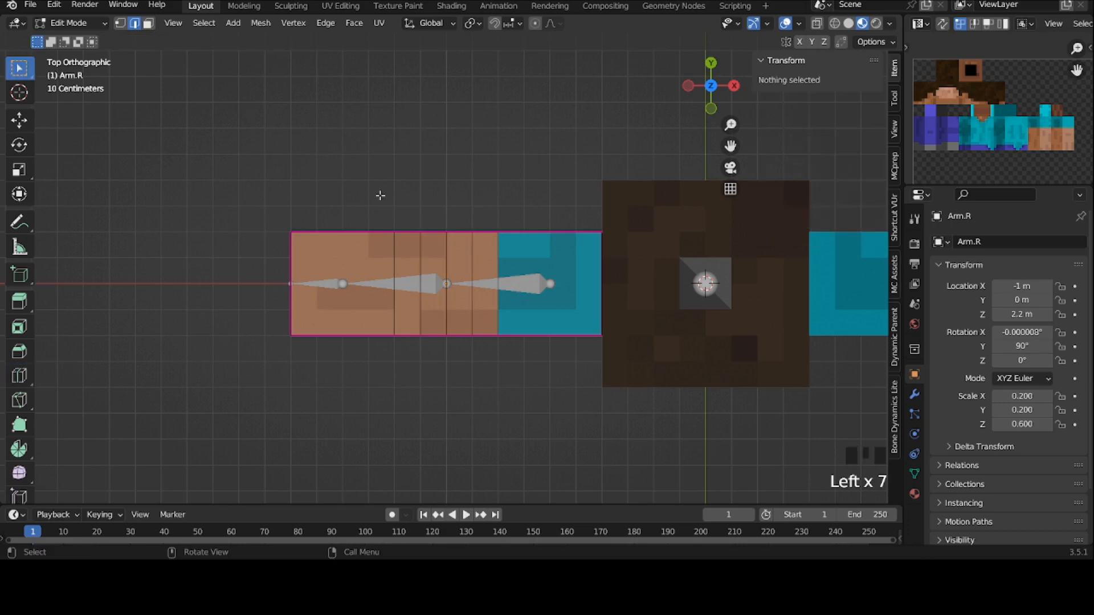
key("Tab")
key("Tab")
key("Tab")
key("Tab")
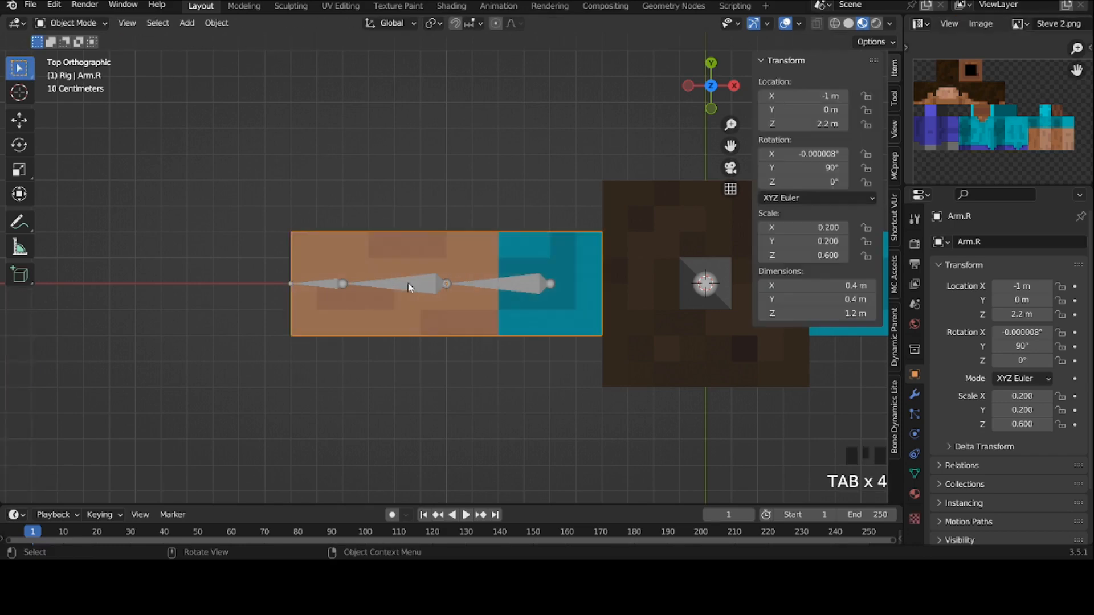
Step: Parent the Arm.R mesh to the armature with vertex groups for its bones
left_click(409, 283, "shift")
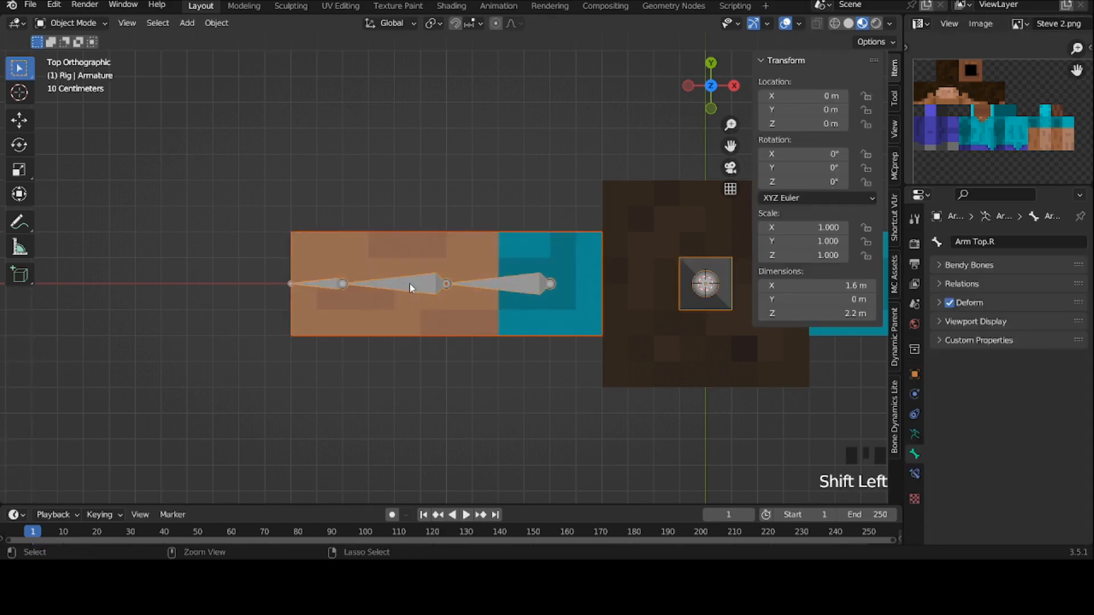
key("ctrl+p")
left_click(363, 358)
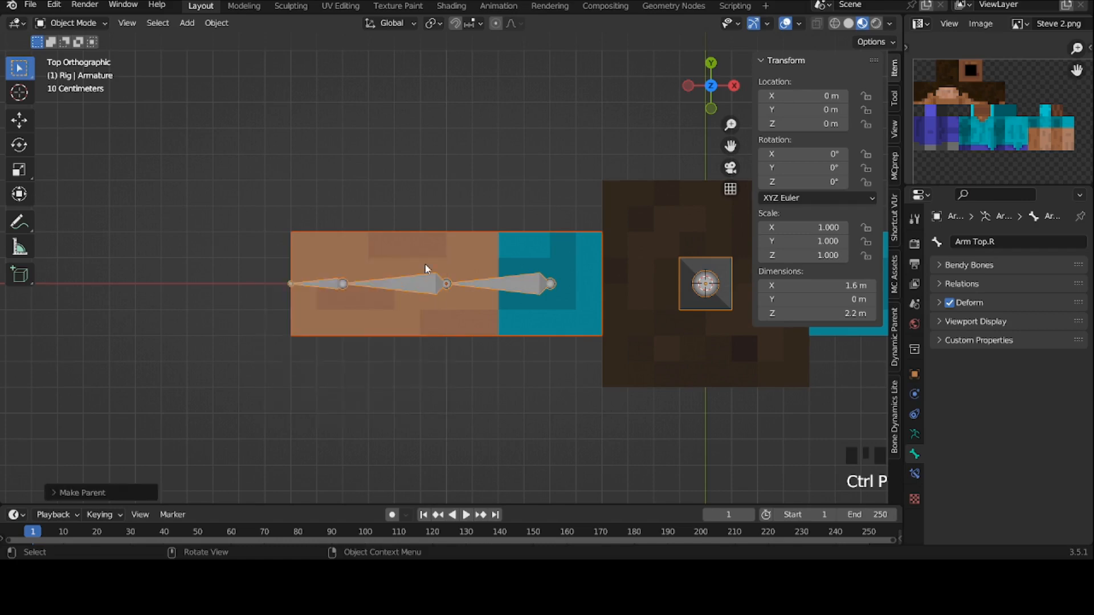
Step: Remove the Base vertex group from the Arm.R mesh
left_click(426, 269)
left_click(914, 474)
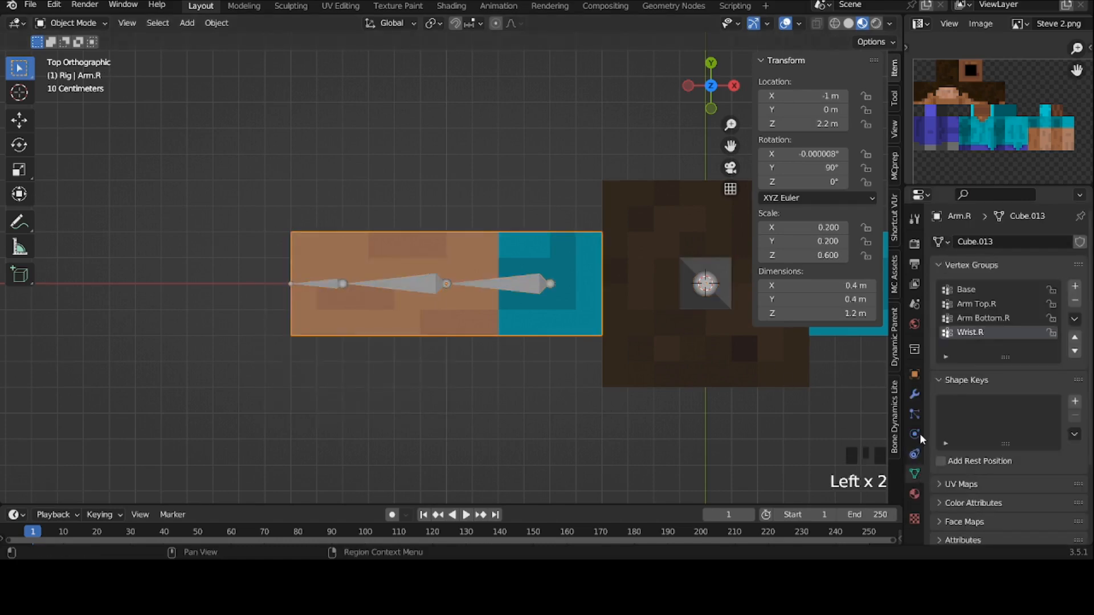
left_click(981, 289)
left_click(1075, 300)
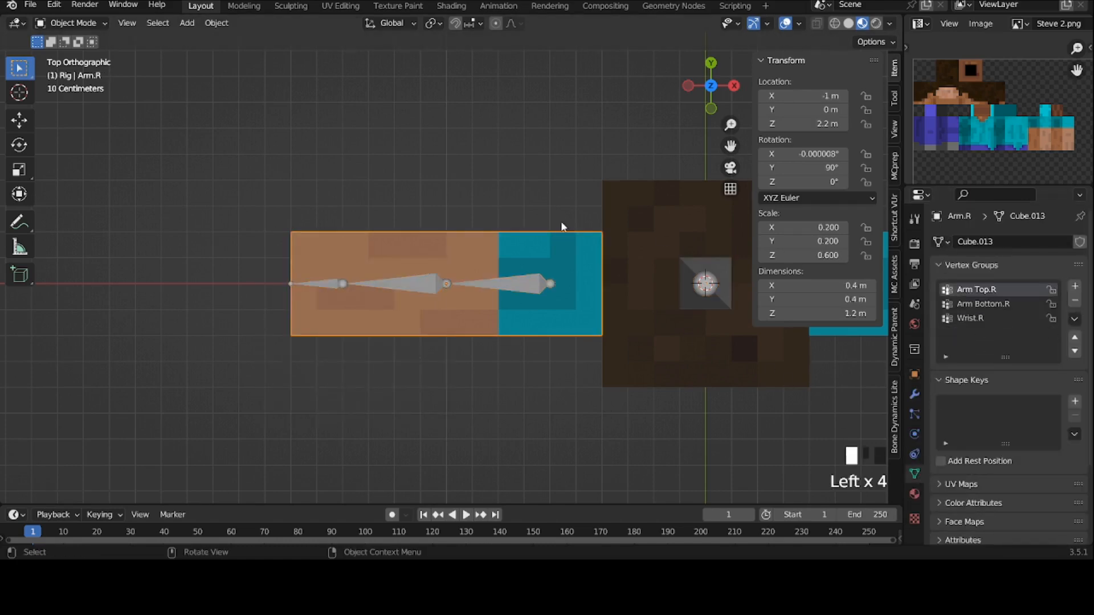
Step: In Edit Mode with X-ray on, select Arm.R's vertices from the shoulder to just above the elbow and assign them to Arm Top.R
key("Tab")
left_click(561, 29)
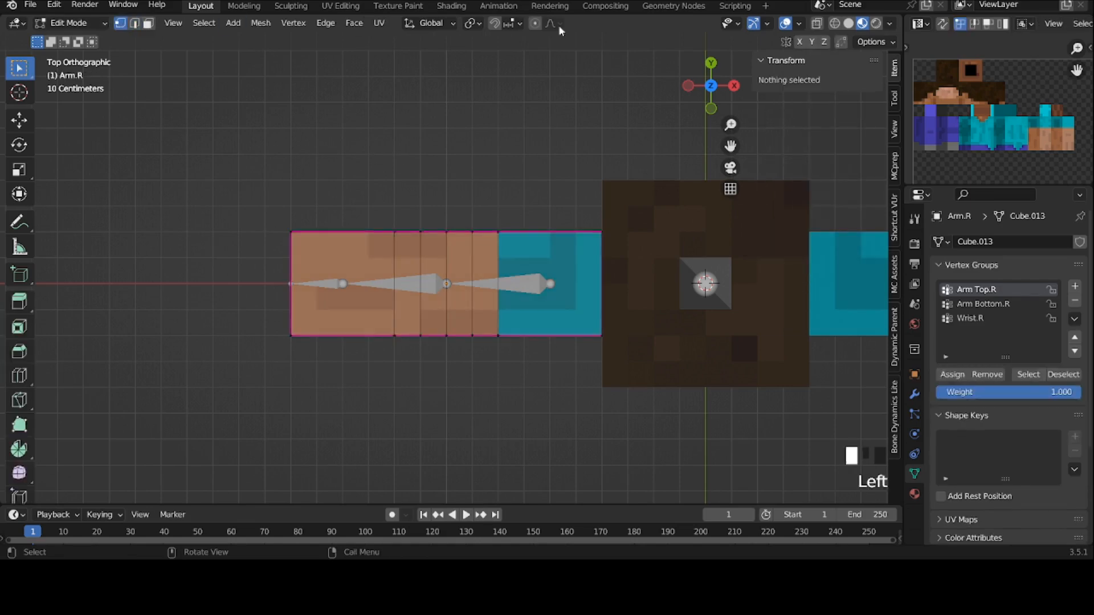
left_click(816, 24)
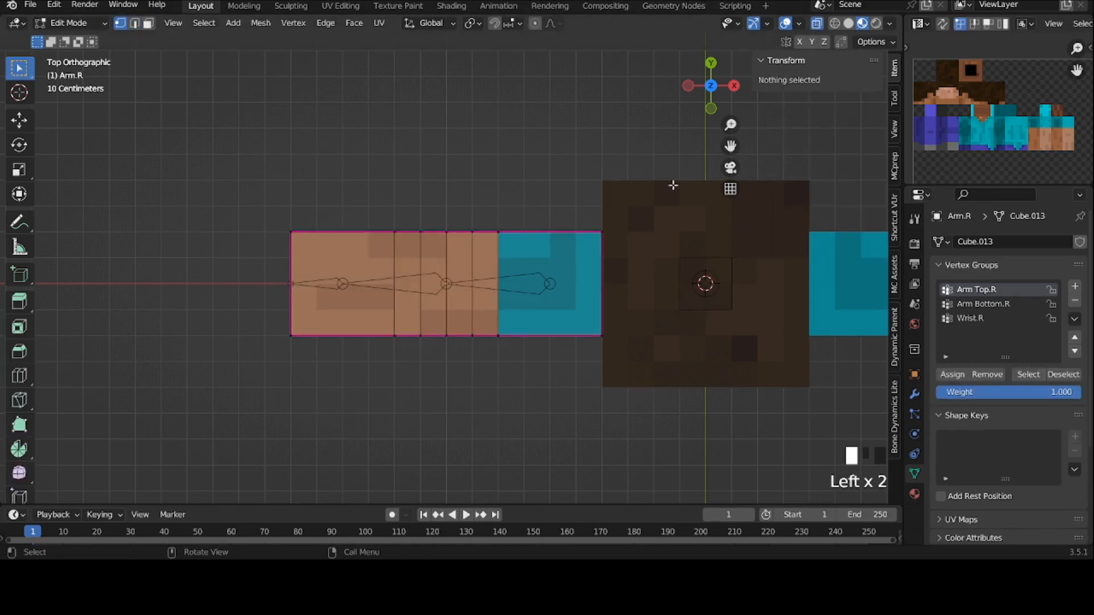
left_click_drag(673, 185, 459, 386)
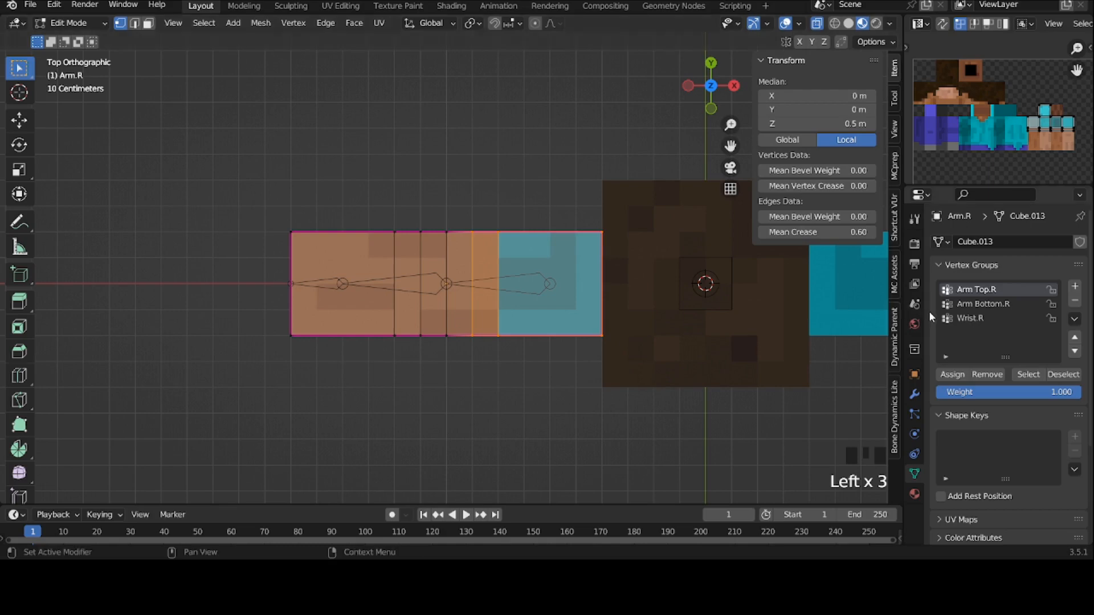
left_click(954, 375)
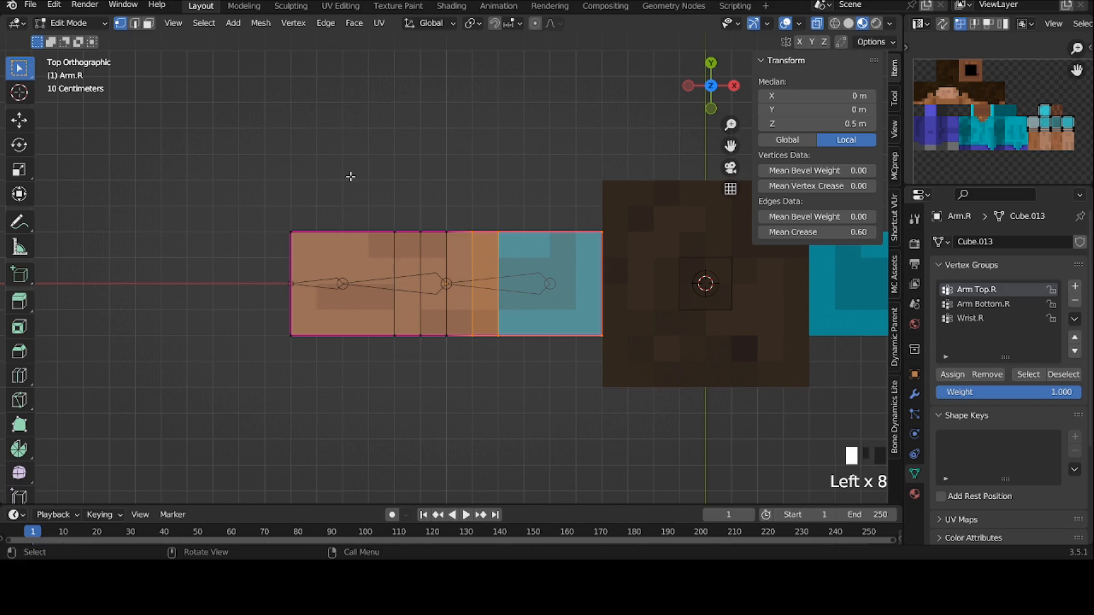
Step: Select the three vertex loops at and just below the elbow and assign them to the Arm Bottom.R vertex group
left_click_drag(350, 176, 456, 390)
left_click(981, 305)
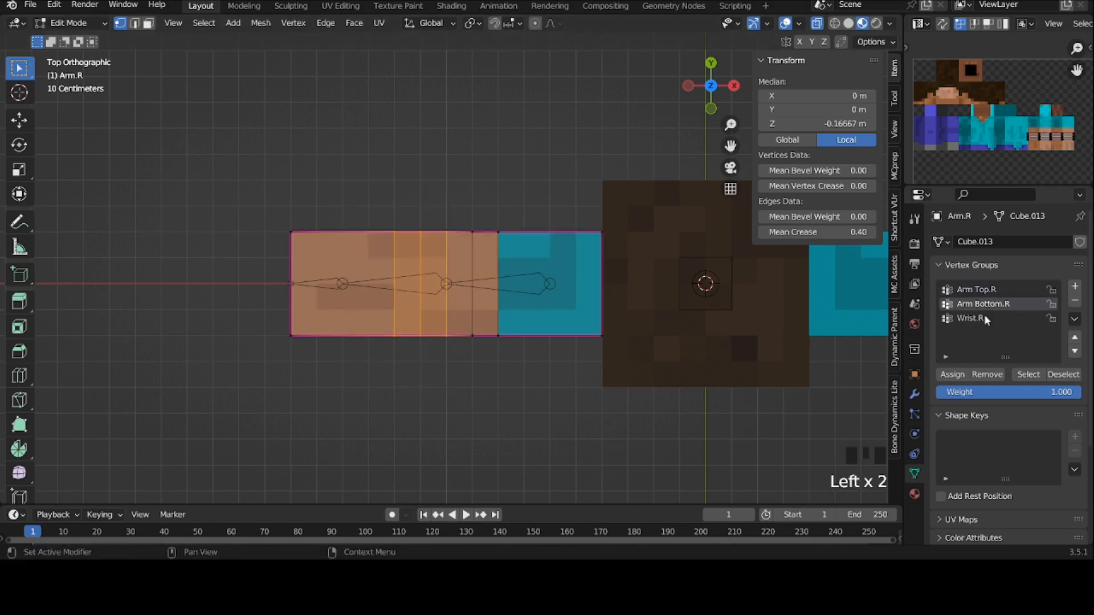
left_click(945, 375)
Step: Assign the vertices at the hand end of the arm to the Wrist.R vertex group and return to Object Mode
left_click_drag(215, 193, 323, 396)
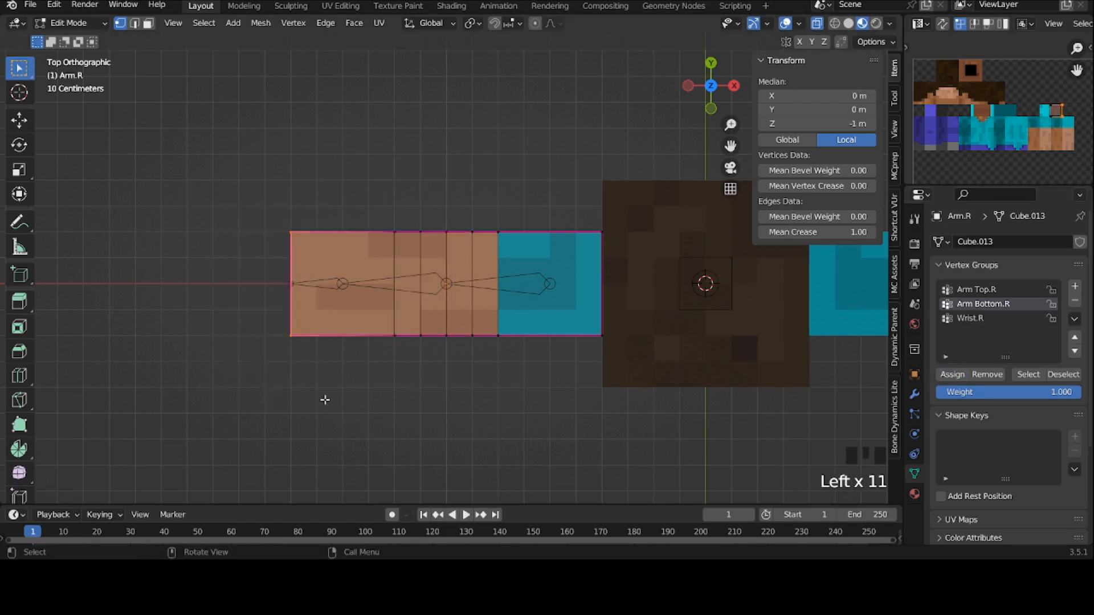
left_click(970, 318)
left_click(952, 374)
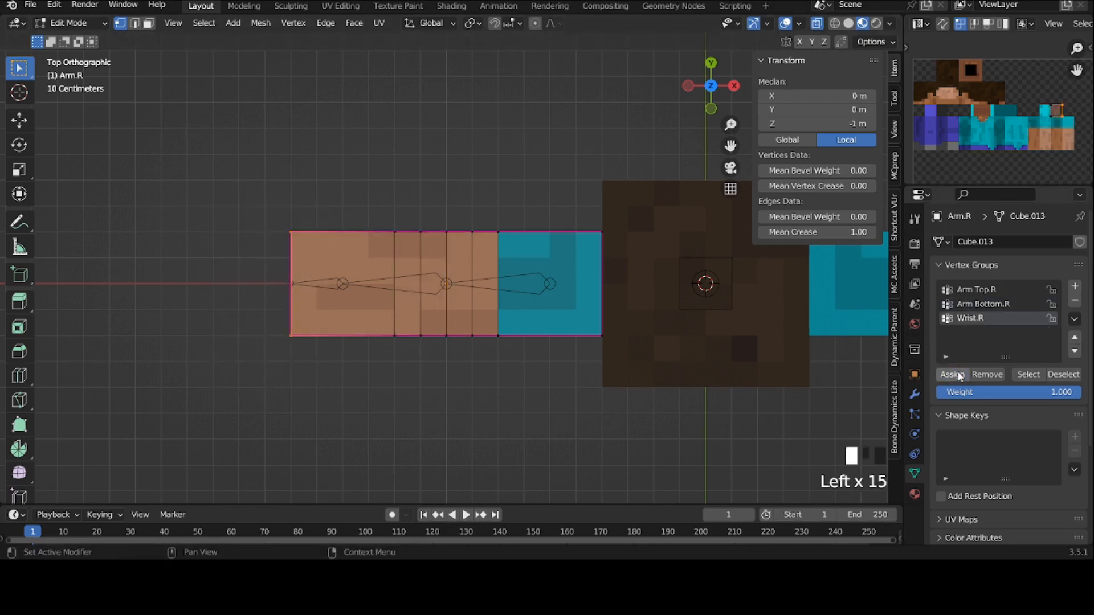
key("Tab")
Step: Try rotating the Arm Bottom.R bone to test the elbow deformation, and clear its rotation
left_click(428, 281)
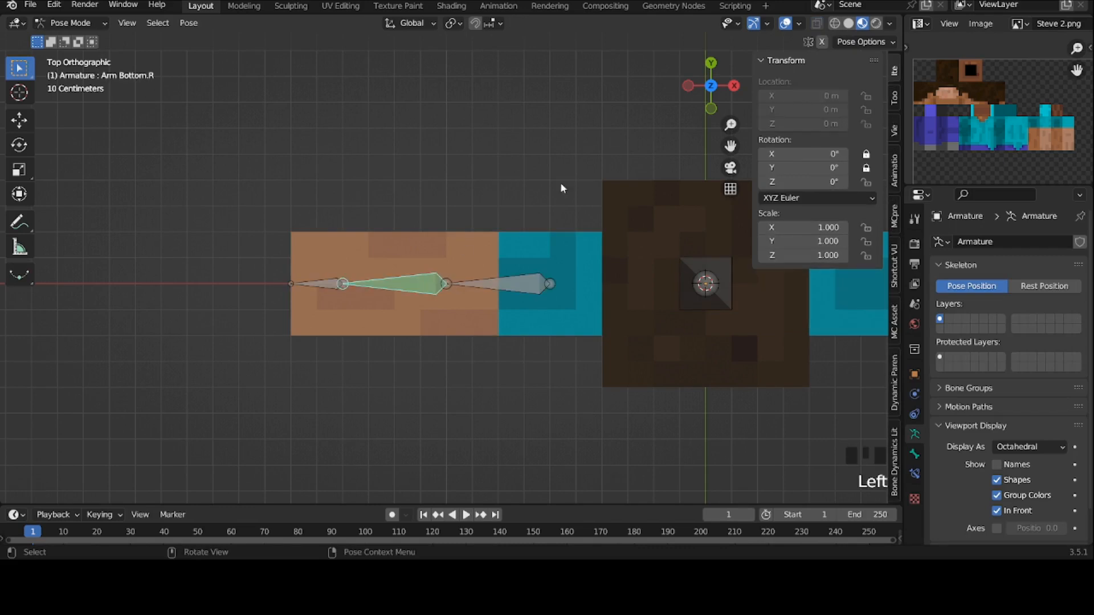
key("r")
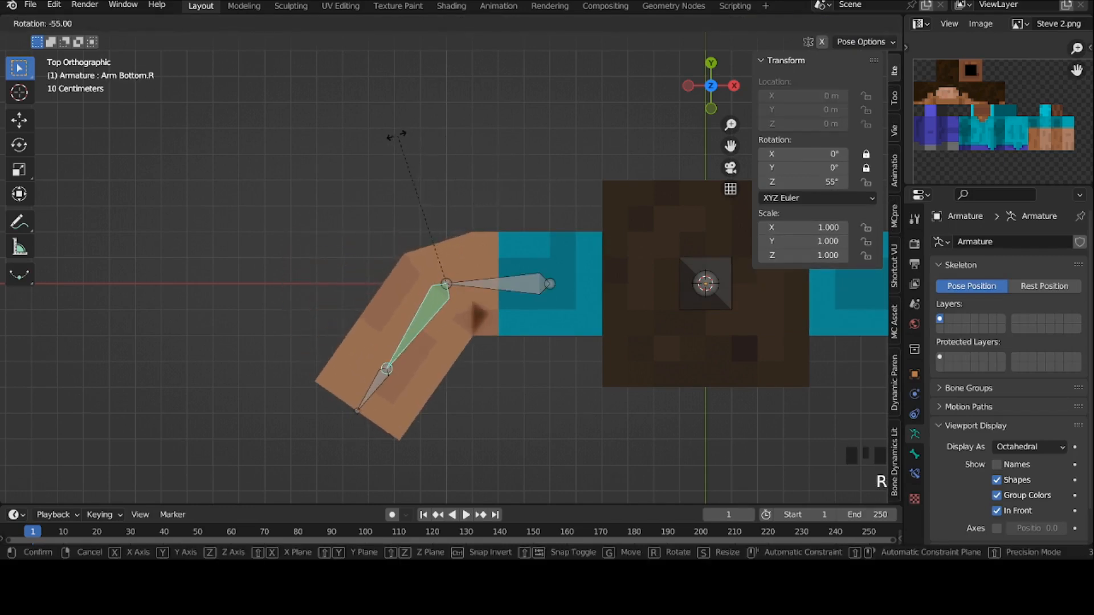
left_click(315, 166)
key("alt+r")
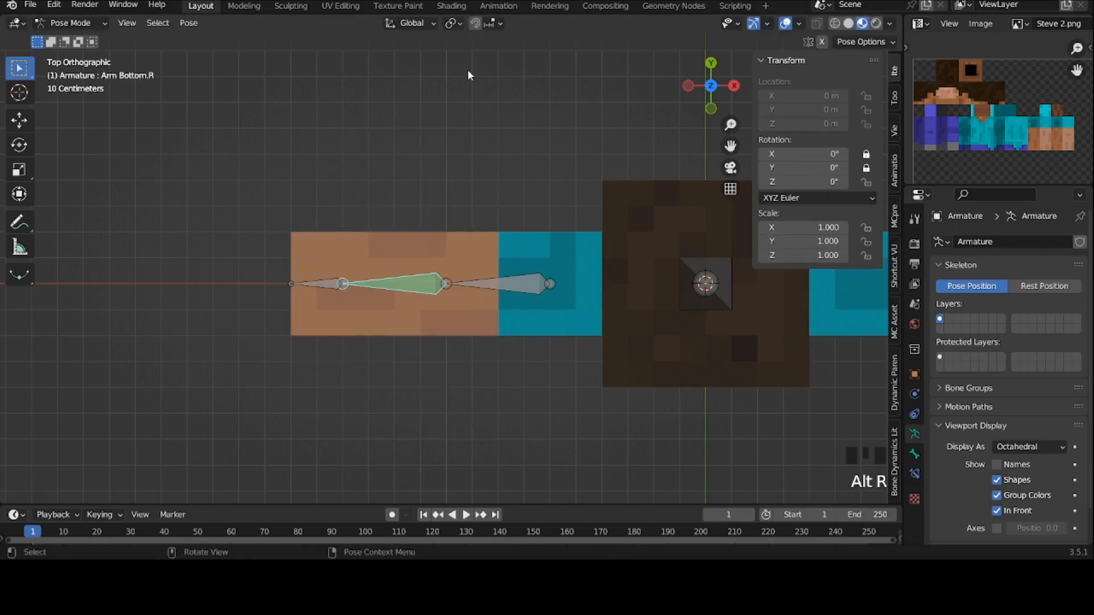
Step: Try moving the Arm Top.R bone to test that the arm mesh follows, and clear its location
left_click(554, 286)
key("g")
left_click(574, 256)
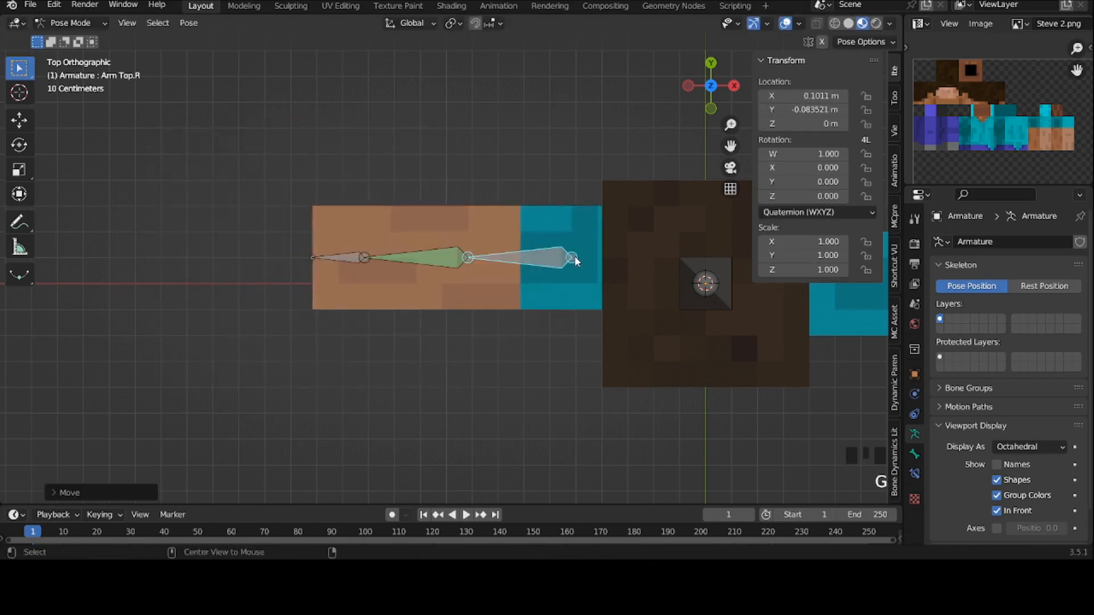
key("alt+g")
key("g")
key("alt+g")
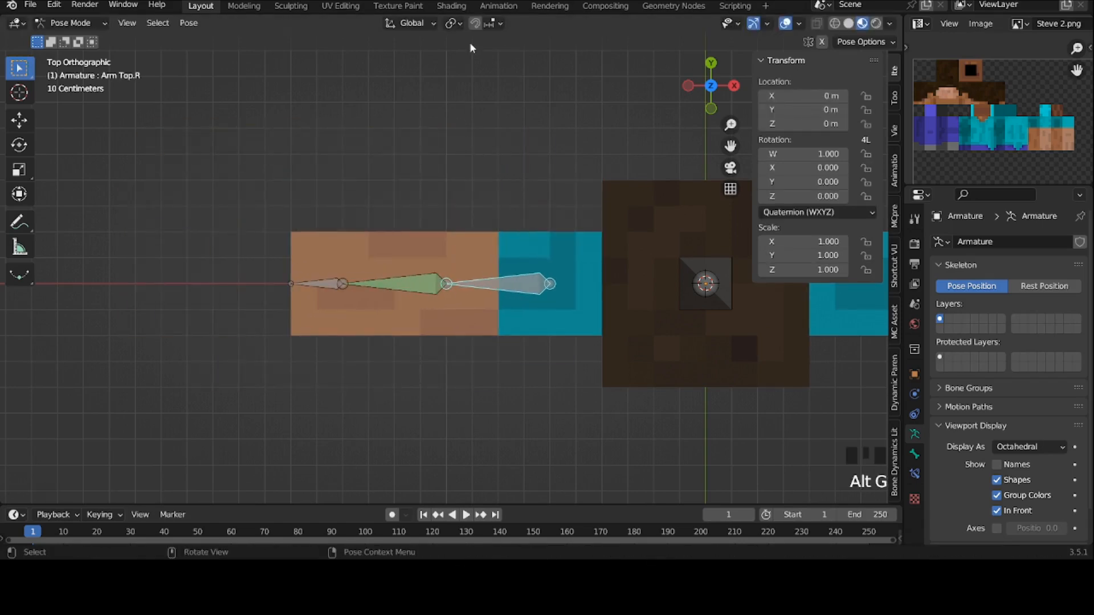
Step: Rotate the Arm Bottom.R bone by -90° in the top view so the arm bends at the elbow
left_click(422, 288)
type("r")
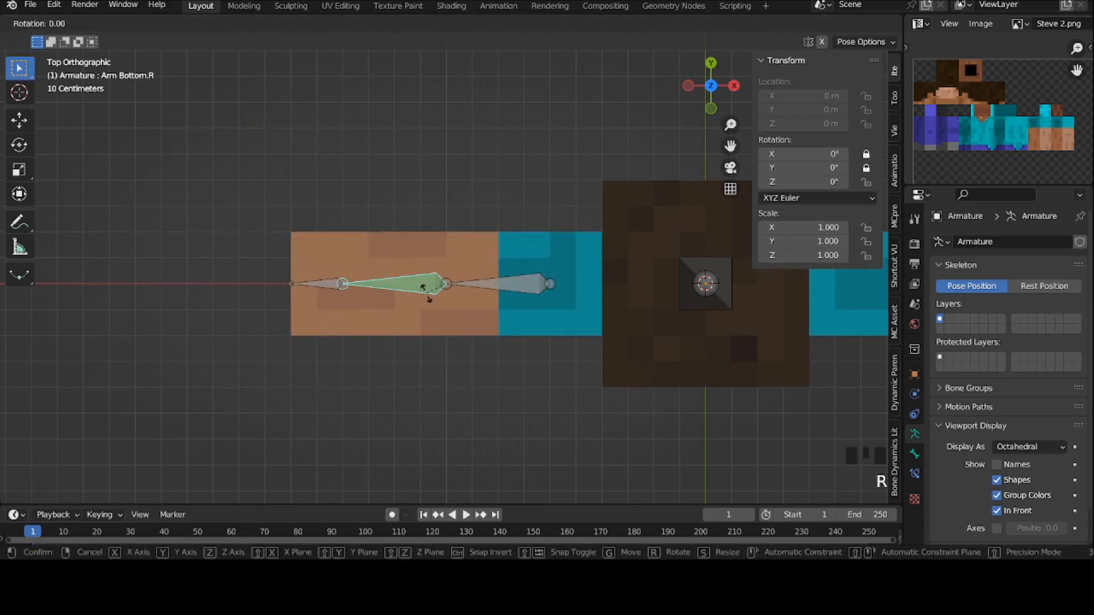
type("90-")
key("Return")
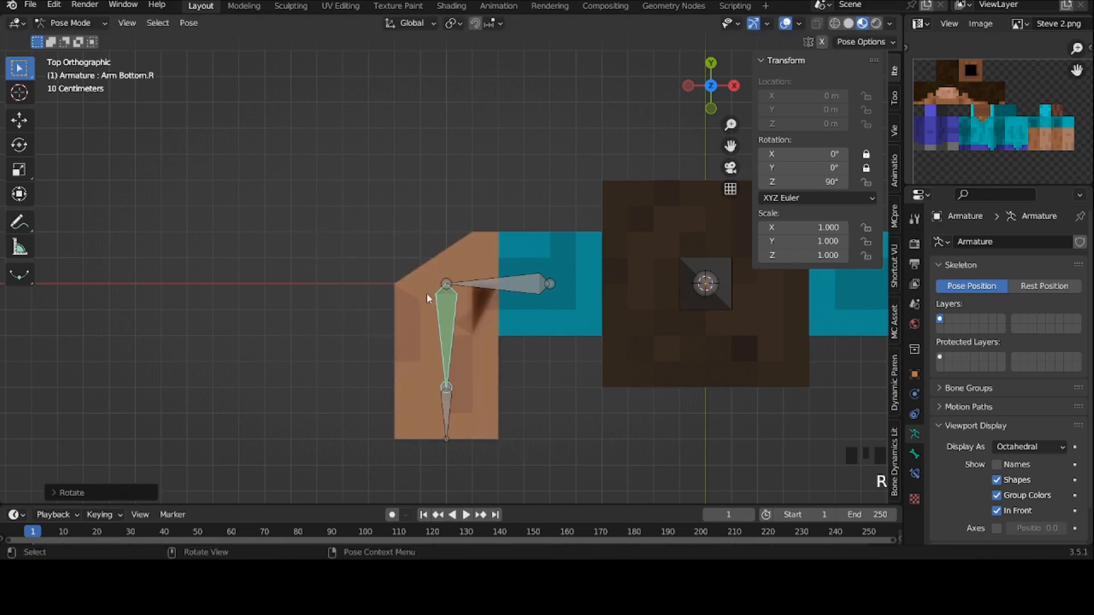
Step: Enter Edit Mode on the Arm.R mesh and enable its Armature modifier's display in Edit Mode and on the cage
scroll(426, 291, "up", 2)
key("ctrl+Tab")
left_click(419, 260)
key("Tab")
key("Tab")
key("Tab")
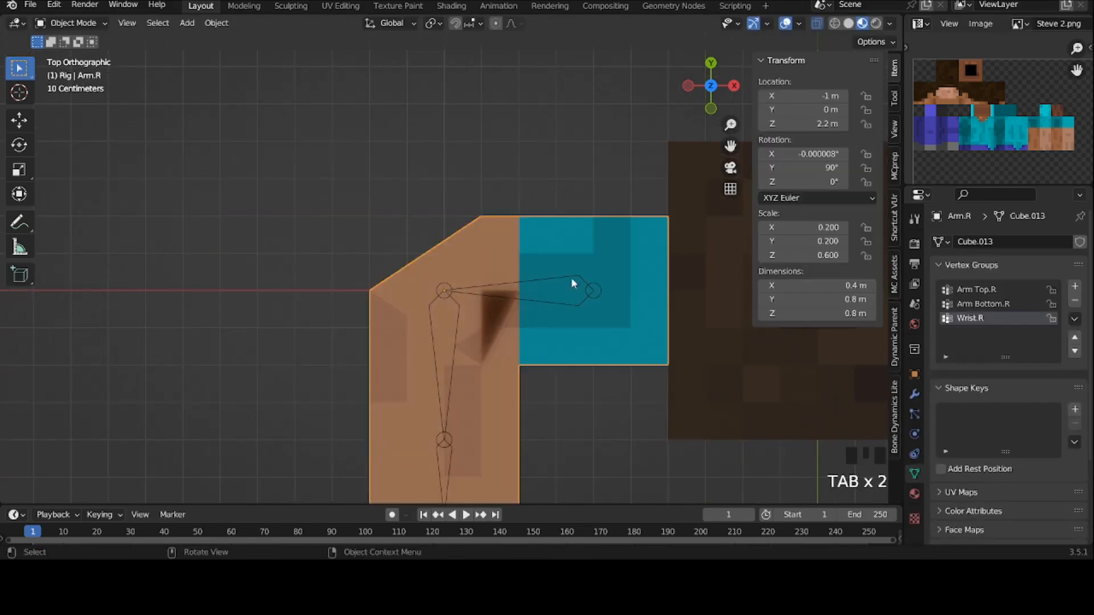
left_click(915, 394)
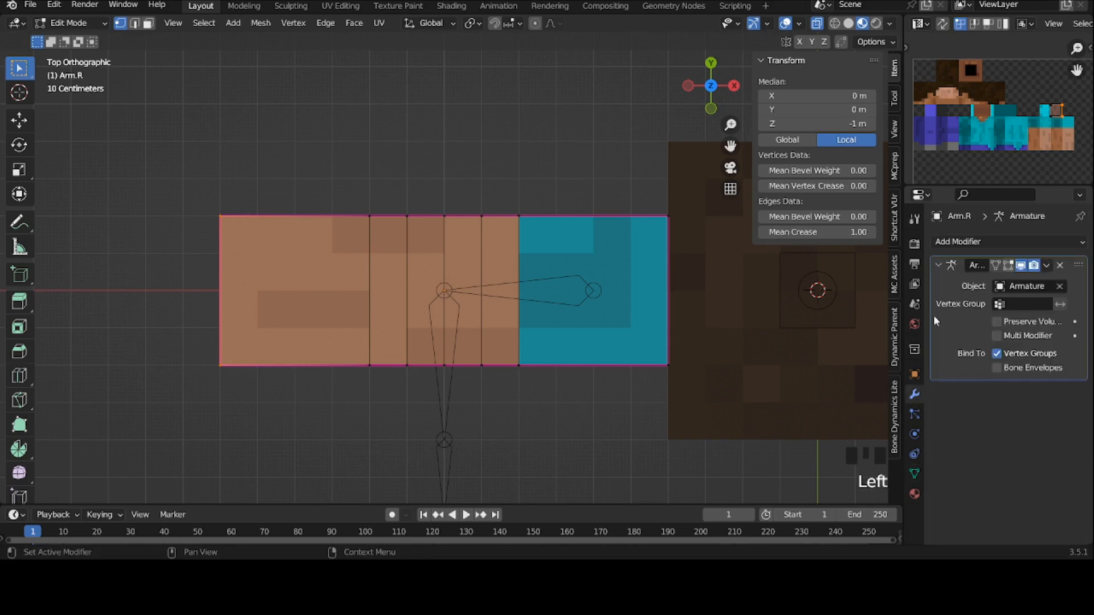
left_click(941, 266)
left_click(1008, 266)
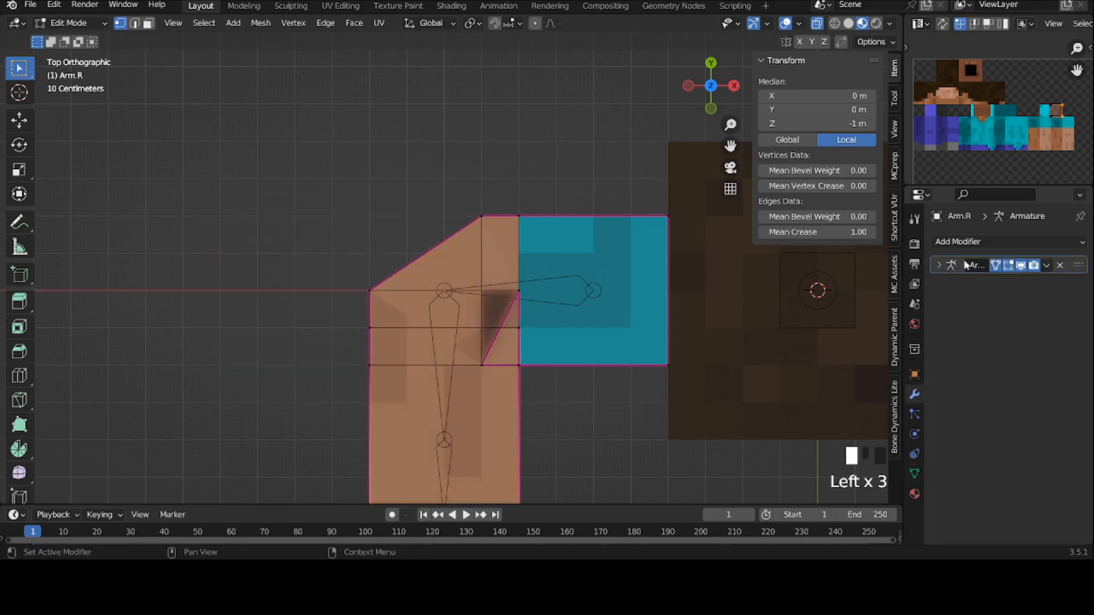
Step: In Object Mode, add a Basis shape key and two further shape keys to Arm.R
left_click(914, 473)
key("Tab")
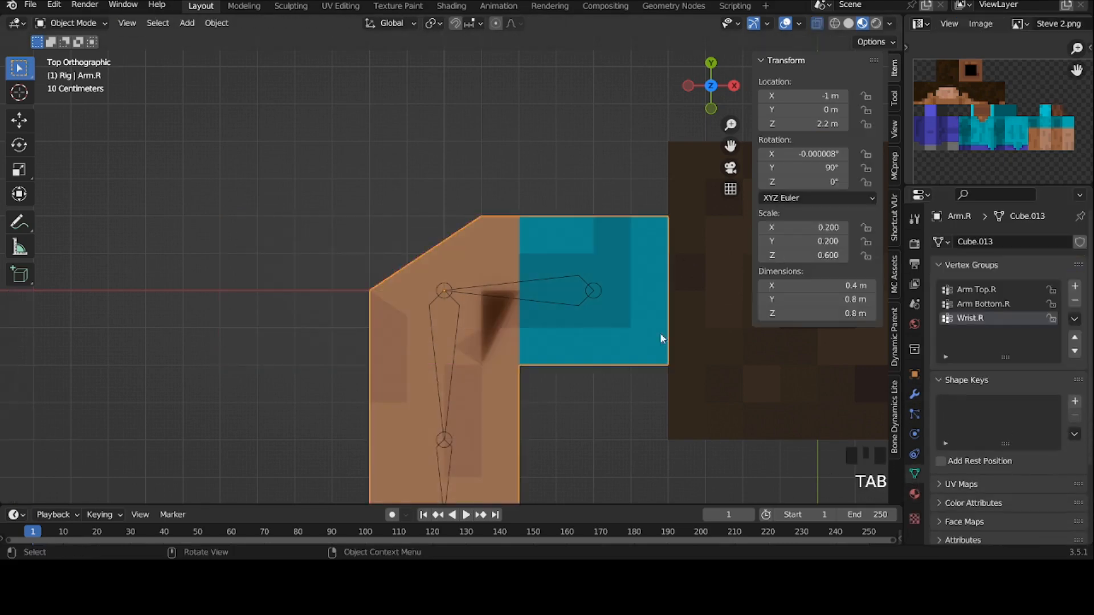
left_click(1073, 402)
left_click(1073, 402)
left_click(1073, 402)
Step: Rename the two shape keys after Basis as "Bend- 90" and "Bend- 125"
left_click(980, 418)
double_click(980, 418)
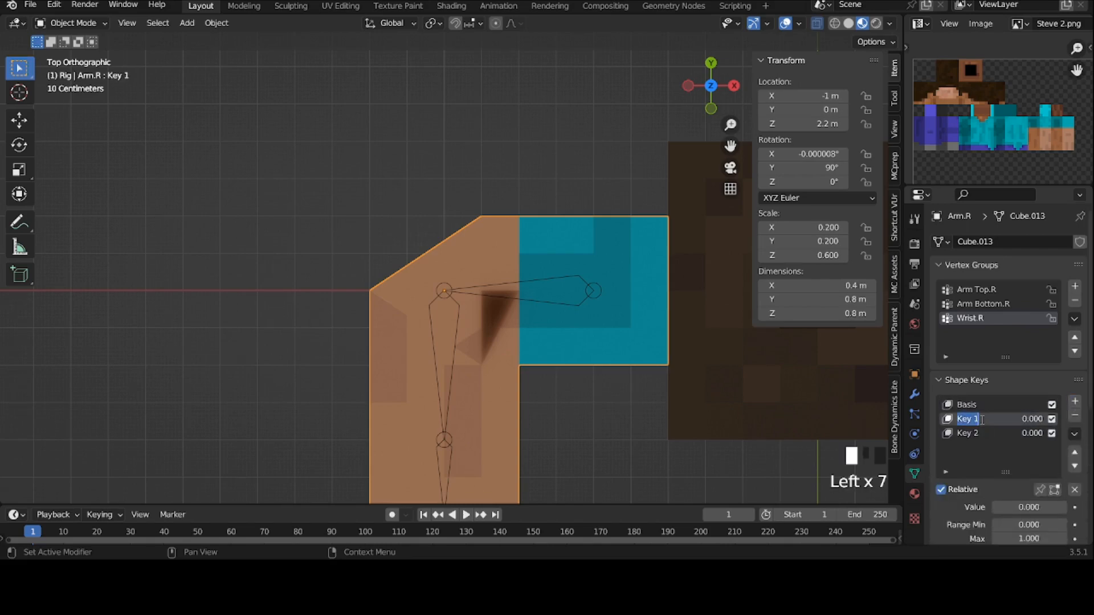
type("Bend-9")
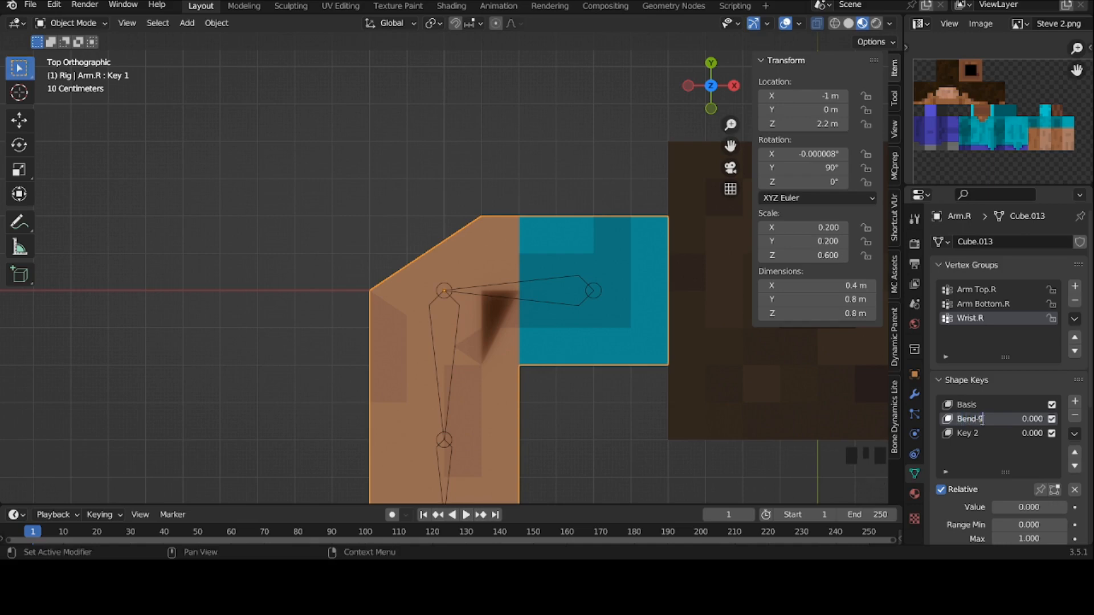
type("0")
key("Left")
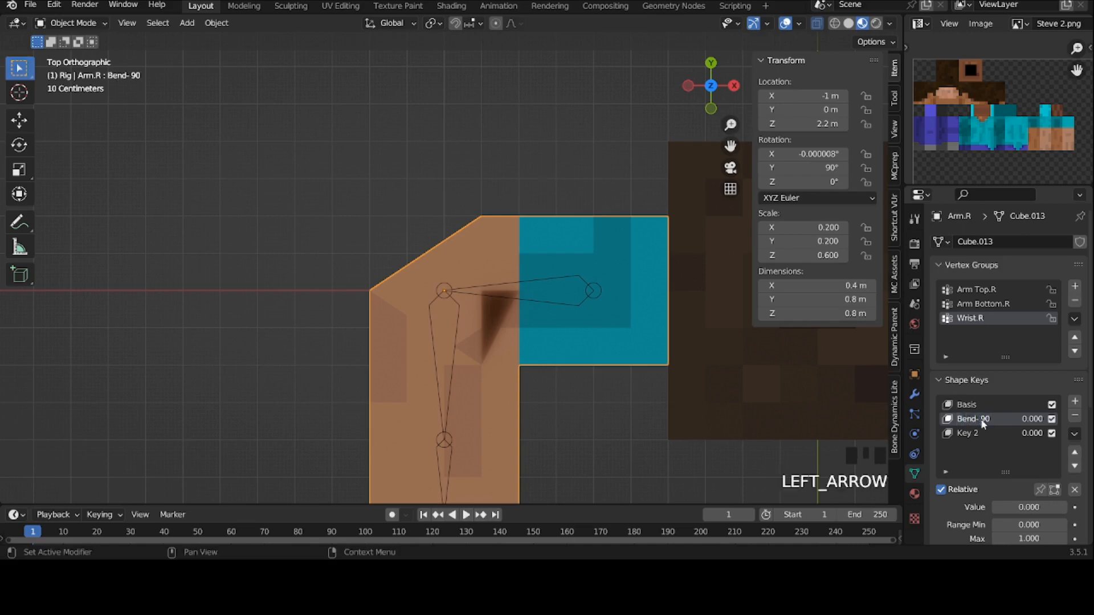
left_click(981, 433)
double_click(980, 432)
type("Bend-")
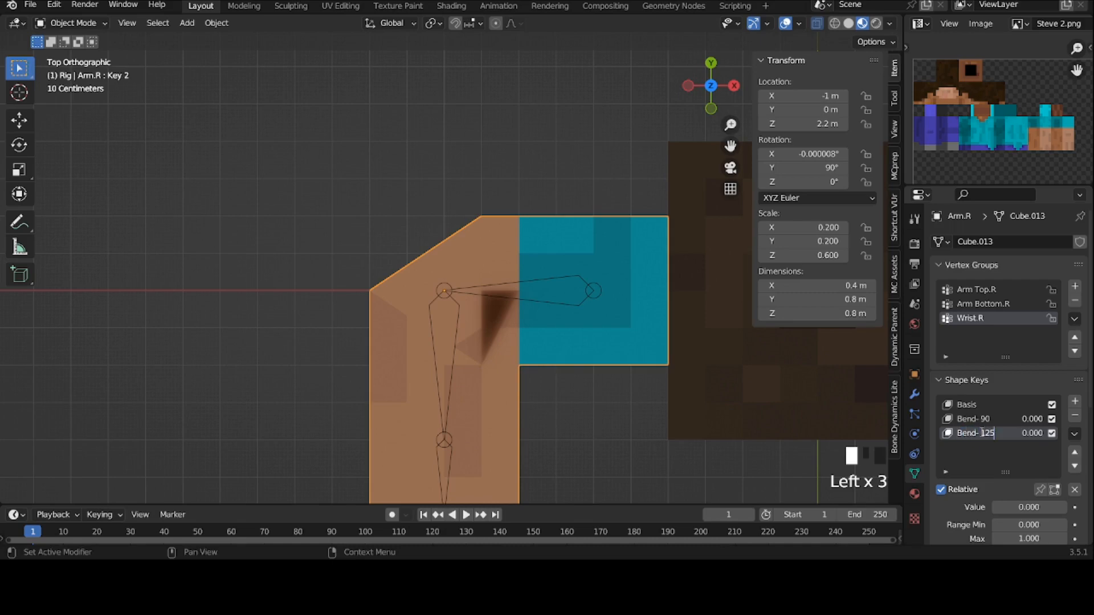
key("Return")
Step: Add a driver to the value of the Bend- 90 shape key with the scripted expression tan(var/2)
left_click(973, 421)
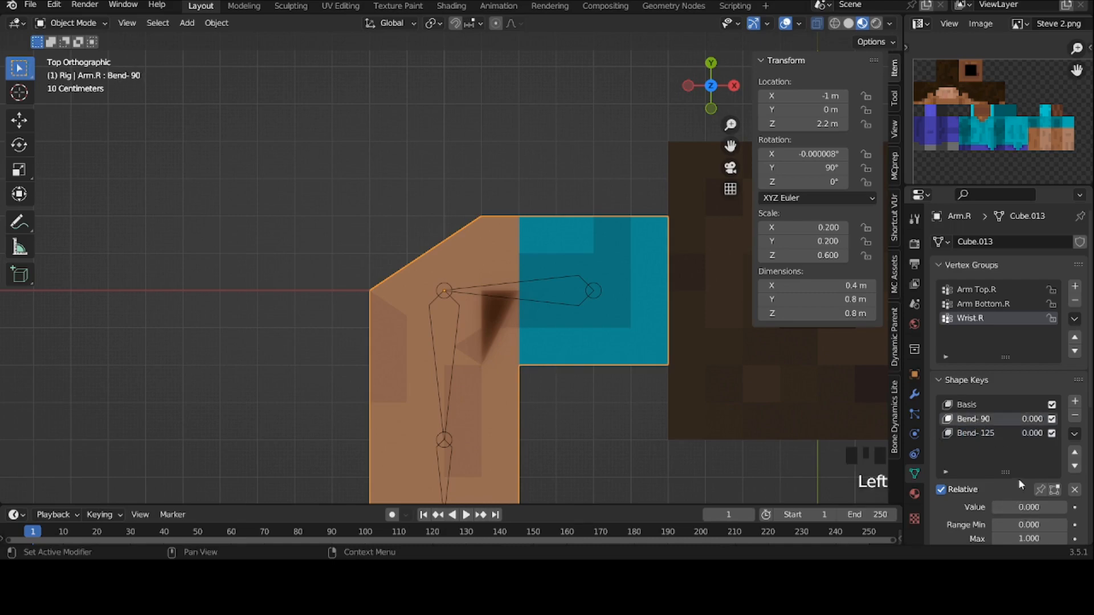
scroll(1019, 490, "down", 2)
right_click(1012, 483)
left_click(978, 397)
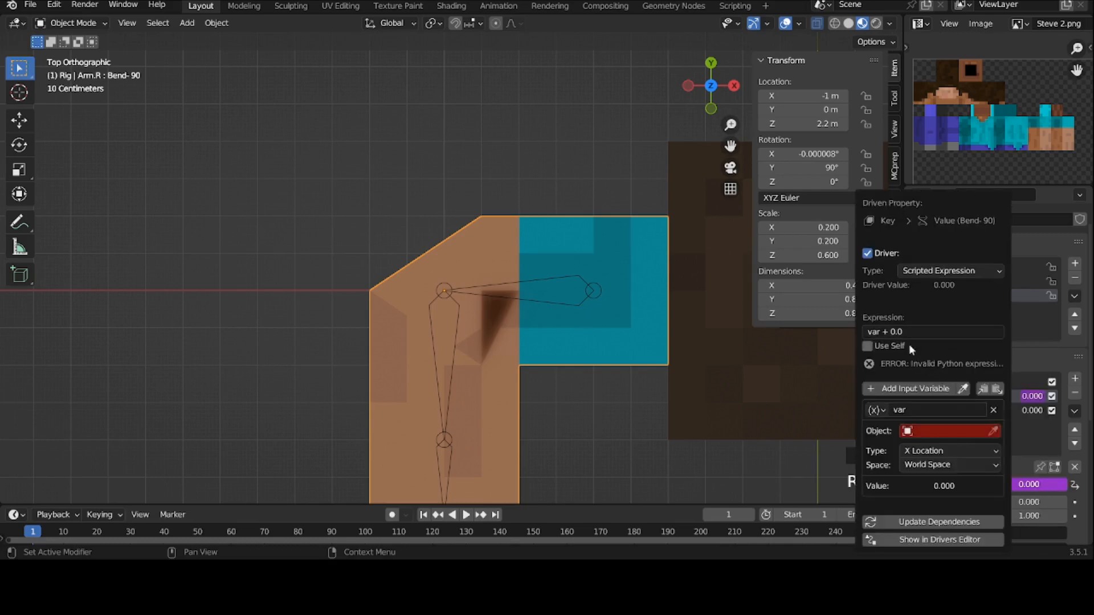
left_click(905, 334)
type("tan(")
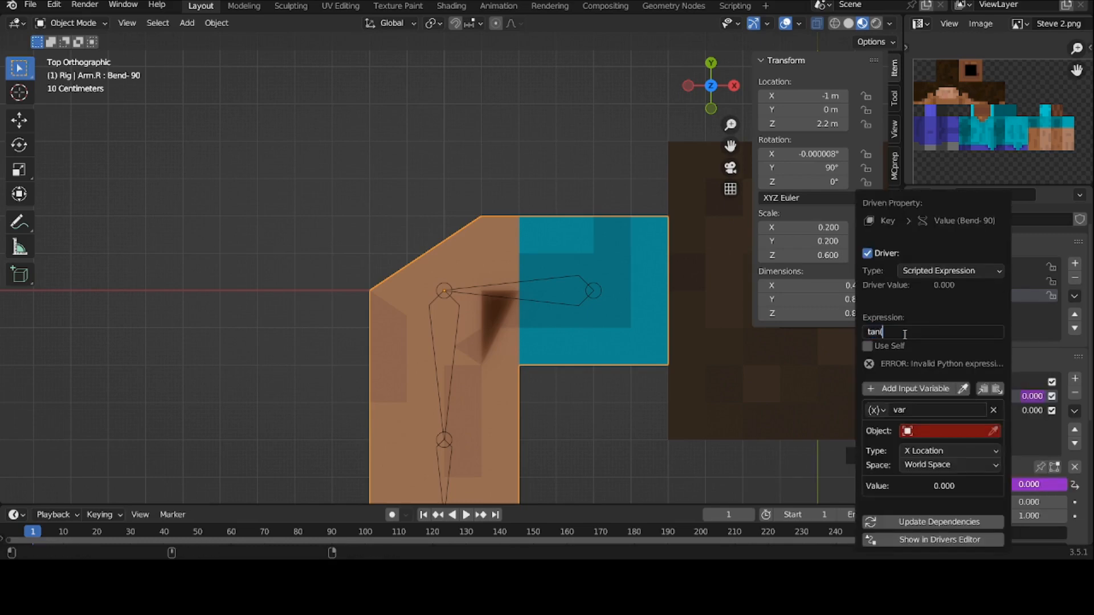
type("var/2)")
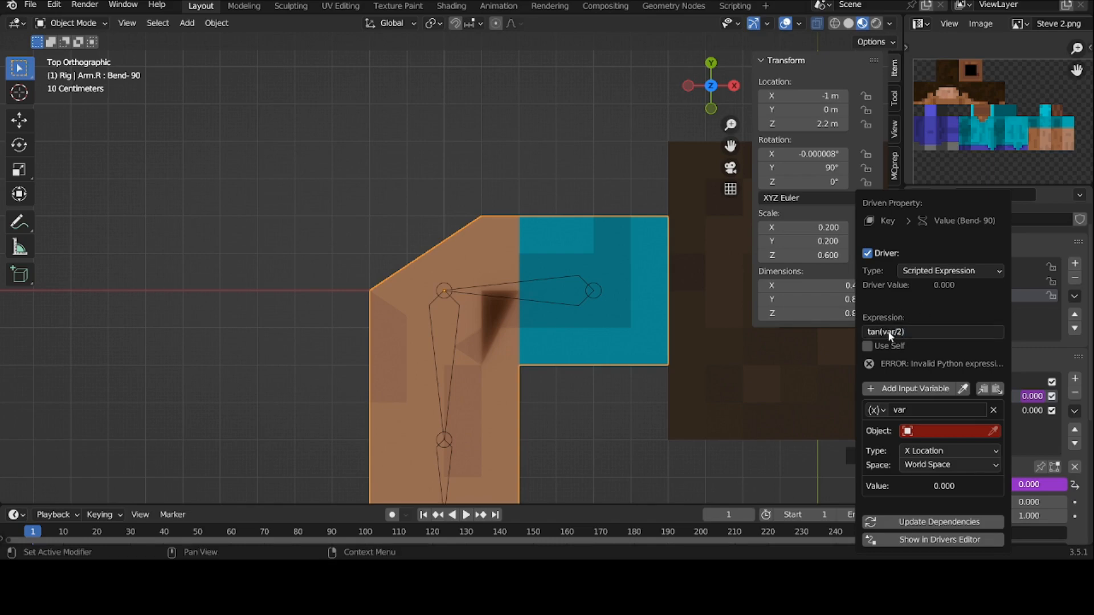
Step: Point the driver variable at the Armature's Arm Bottom.R bone, using Z Rotation in Local Space
left_click(927, 466)
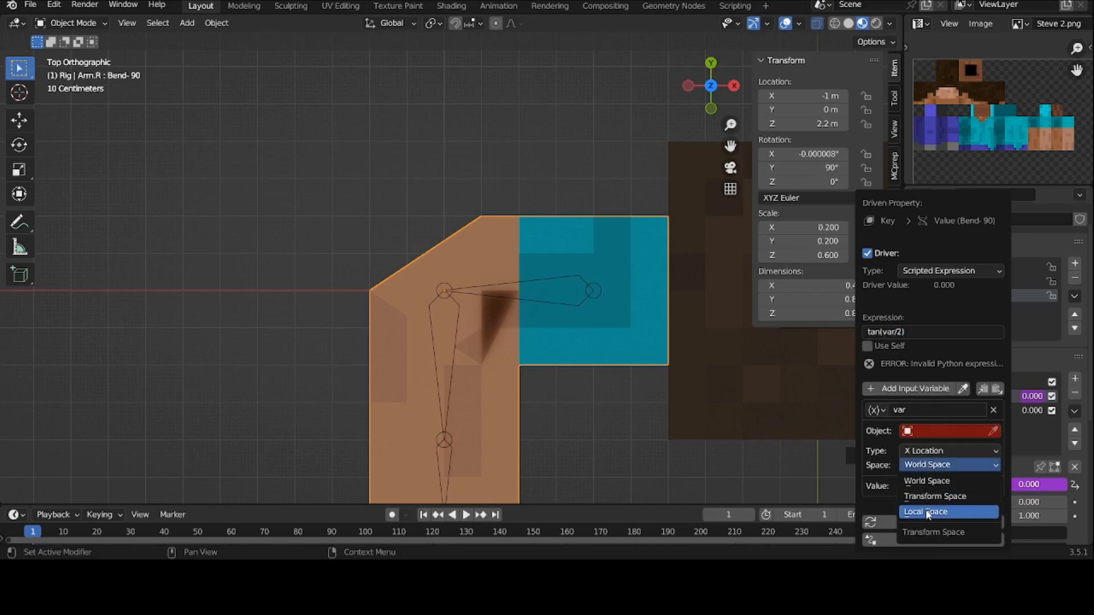
left_click(929, 510)
left_click(945, 431)
type("a")
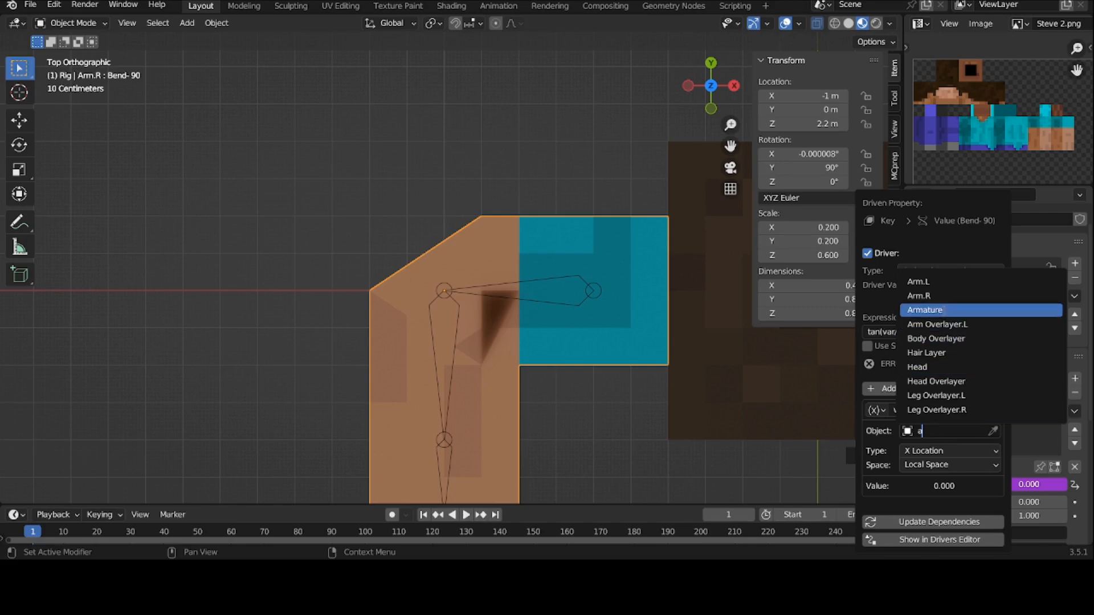
left_click(925, 309)
left_click(928, 430)
type("arm")
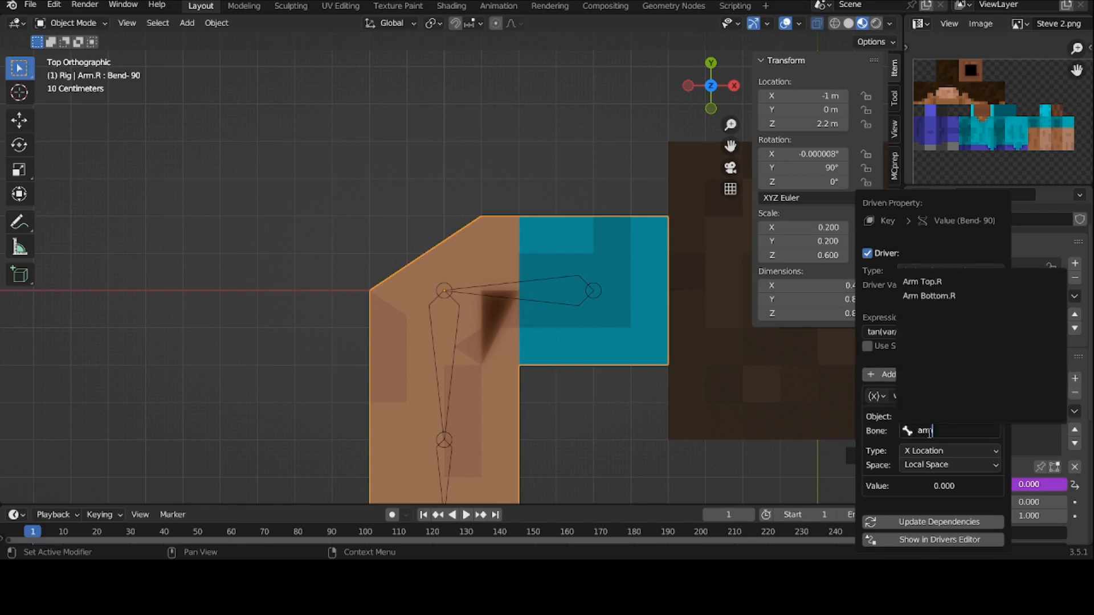
left_click(930, 295)
left_click(939, 453)
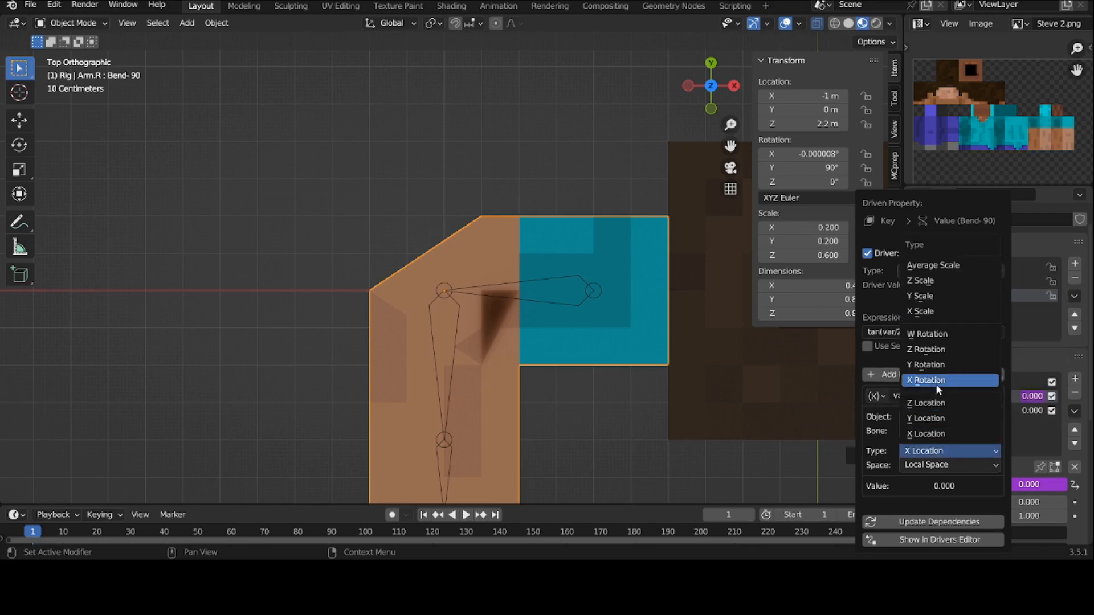
left_click(937, 350)
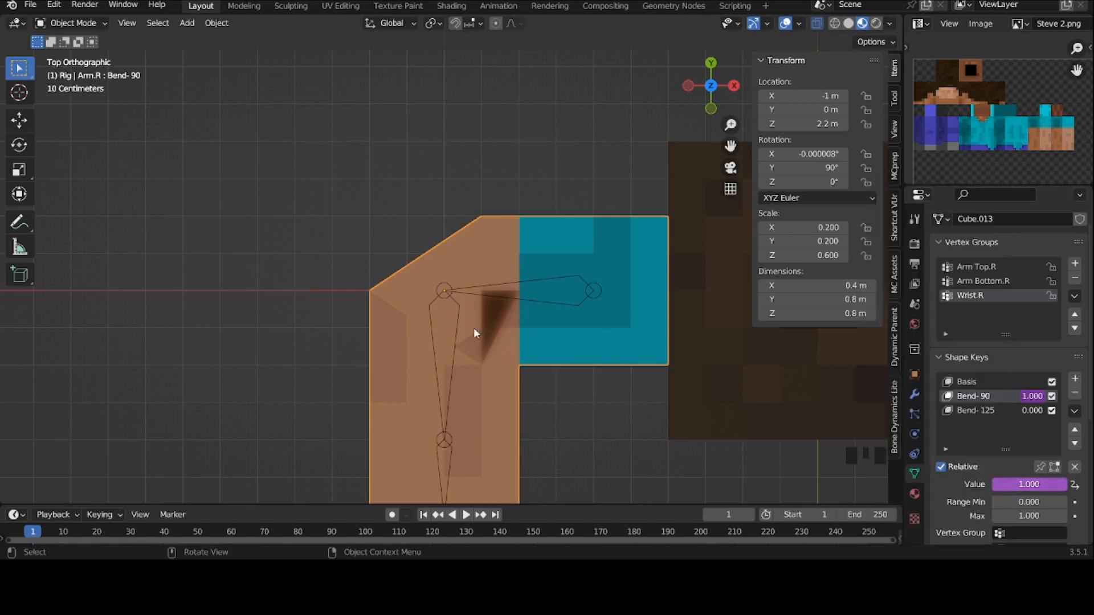
Step: With snapping on, move the outer elbow vertices 0.2 m along Y in the Bend- 90 shape key to square the corner
key("Tab")
scroll(447, 225, "down", 2)
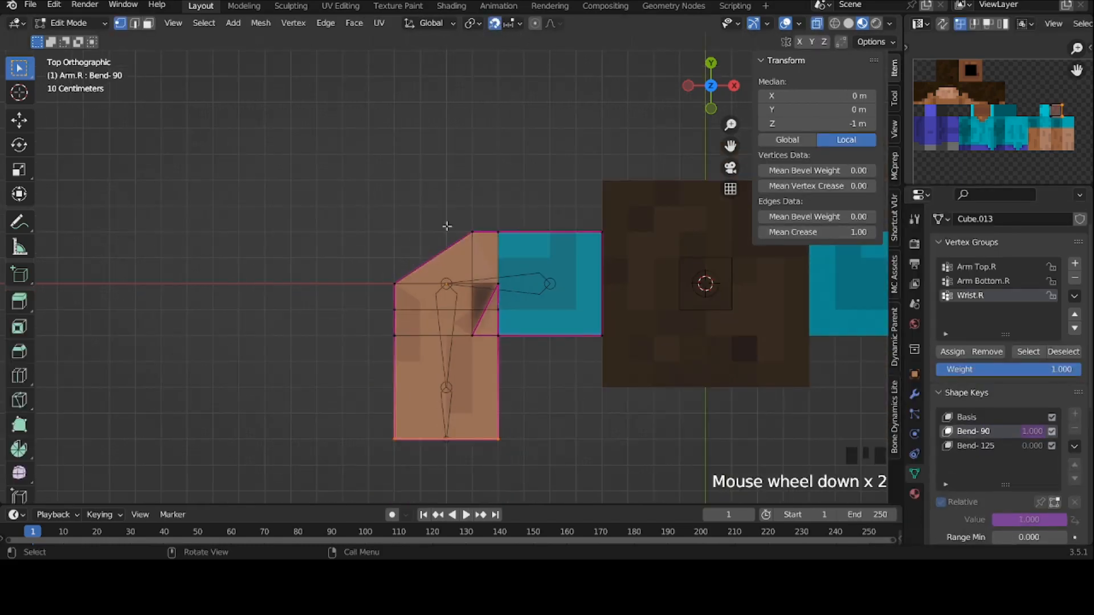
left_click_drag(347, 261, 414, 295)
key("g")
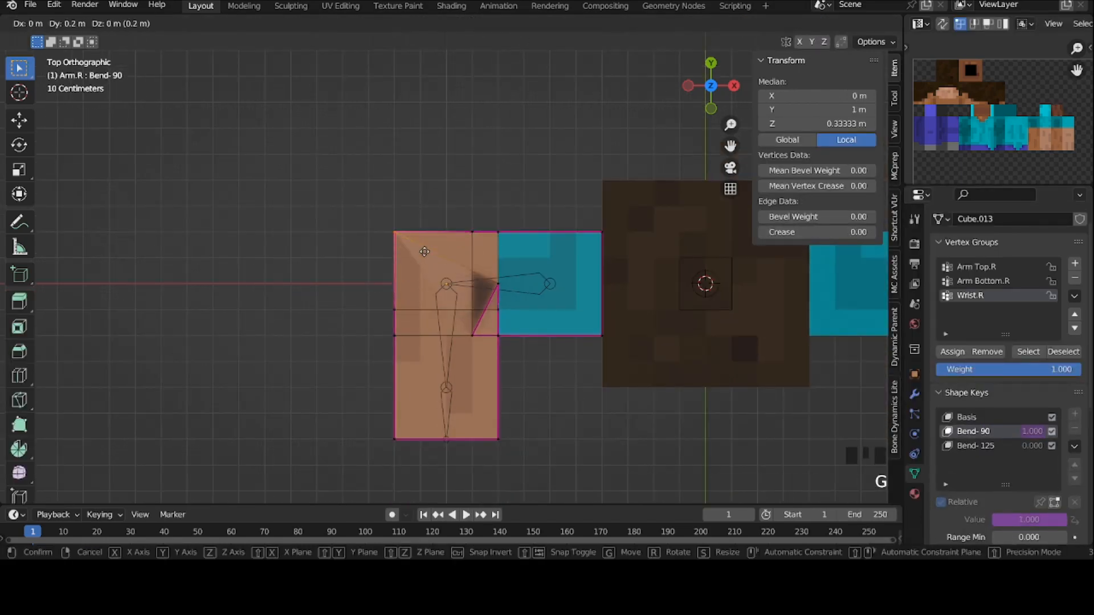
right_click(421, 274)
Step: Move the inner elbow vertices of both arm halves onto the inner corner of the bend in the Bend- 90 shape key
left_click(499, 284)
key("g")
left_click(515, 314)
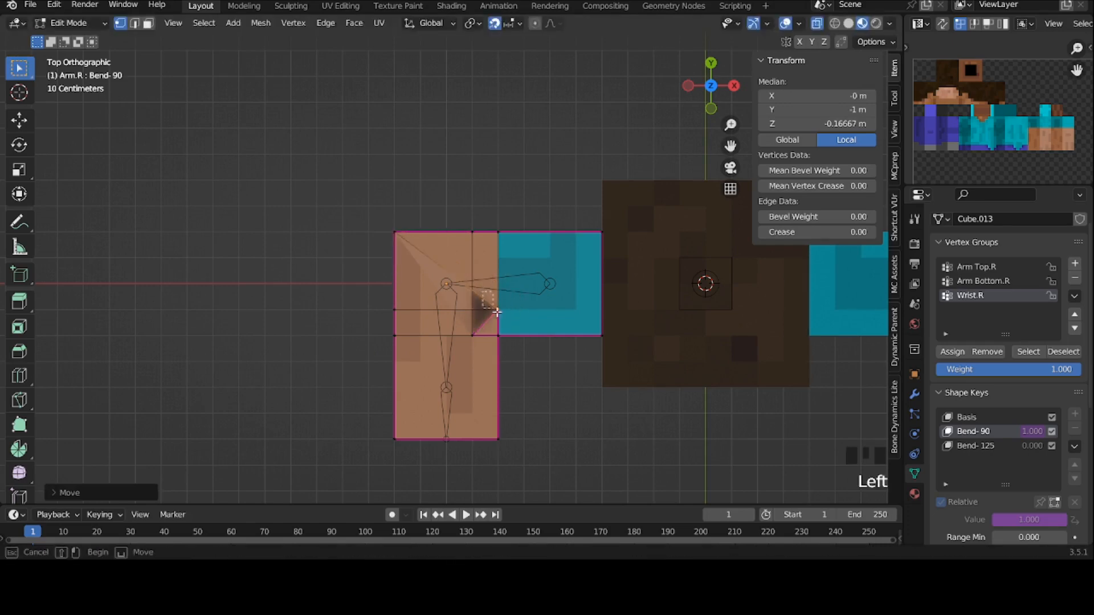
key("g")
left_click(515, 341)
left_click_drag(444, 316, 473, 342)
key("g")
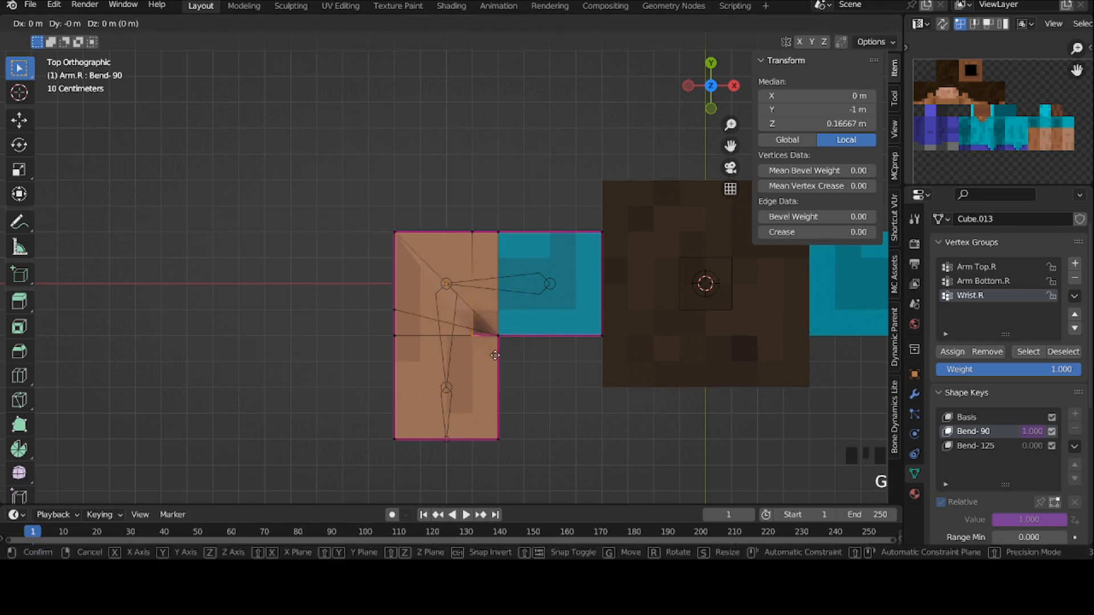
left_click(501, 353)
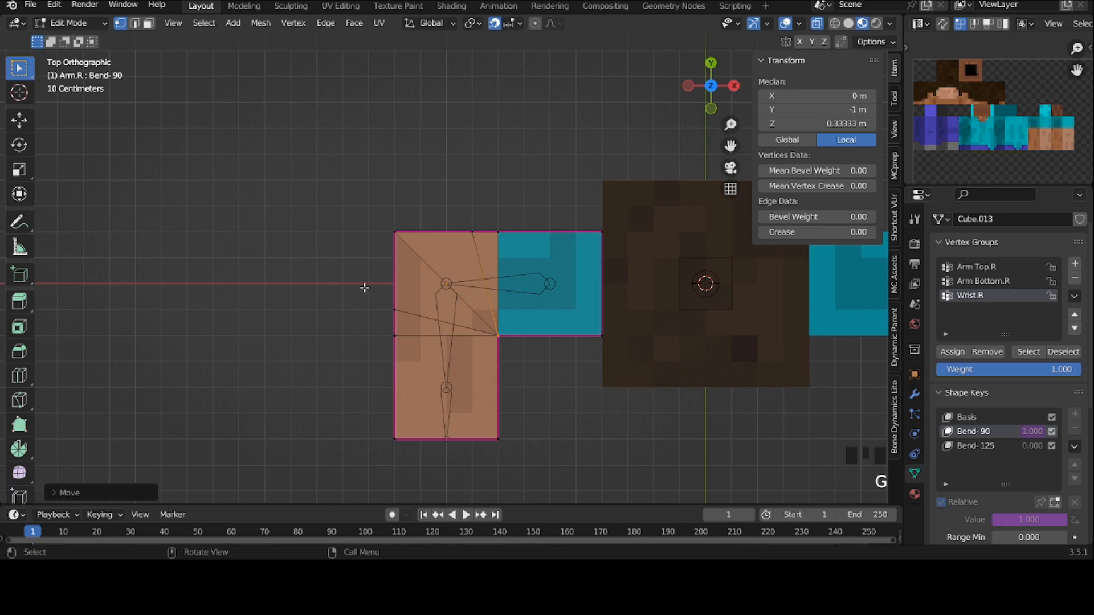
Step: Shift the remaining outer edge-loop vertices toward the outer elbow corner in Bend- 90, and check the bend in Object Mode
left_click_drag(364, 288, 426, 319)
key("g")
left_click(429, 304)
left_click_drag(450, 193, 490, 246)
key("Tab")
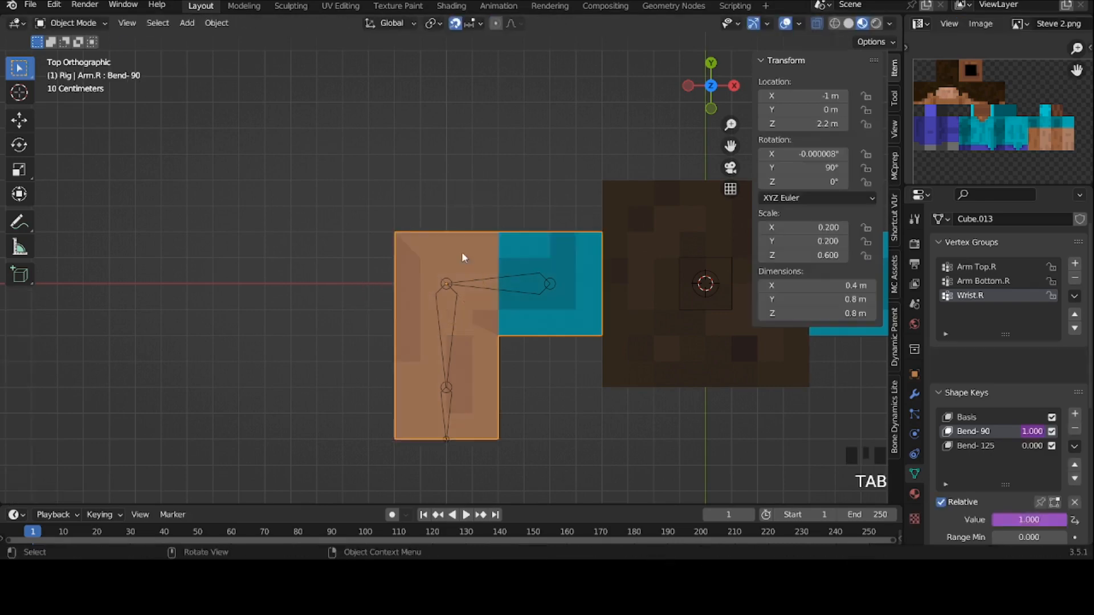
key("Tab")
key("Tab")
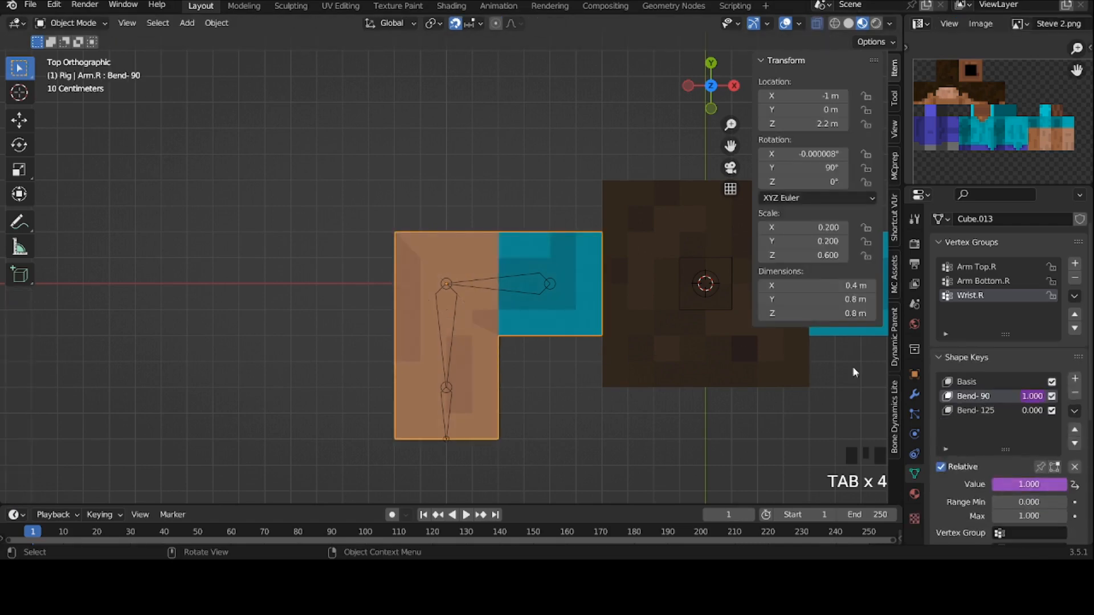
Step: Enable Wireframe in the viewport display settings of the Arm.R object
left_click(914, 374)
scroll(972, 404, "down", 4)
left_click(963, 496)
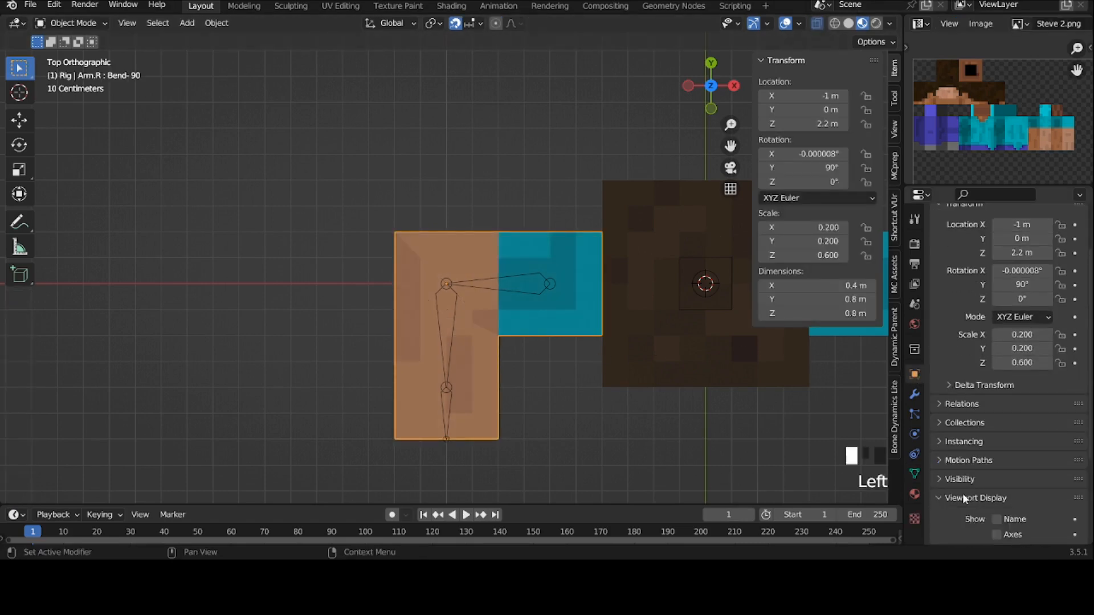
scroll(991, 487, "down", 3)
left_click(997, 482)
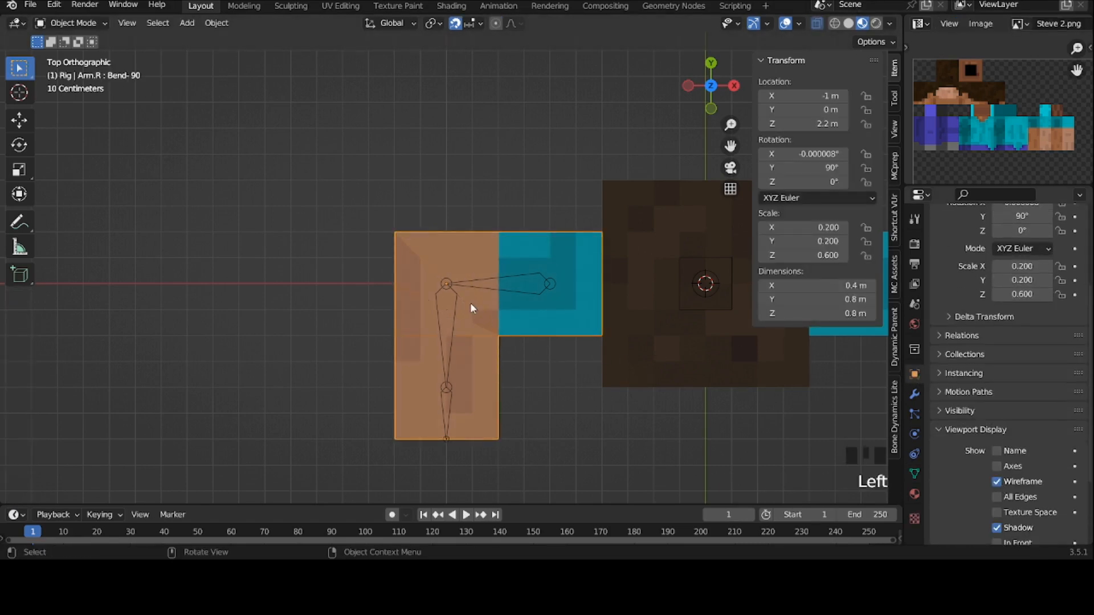
Step: Test the elbow by rotating the Arm Bottom.R bone in Pose Mode, leaving it bent to 125° about Z
left_click(437, 299)
key("ctrl+Tab")
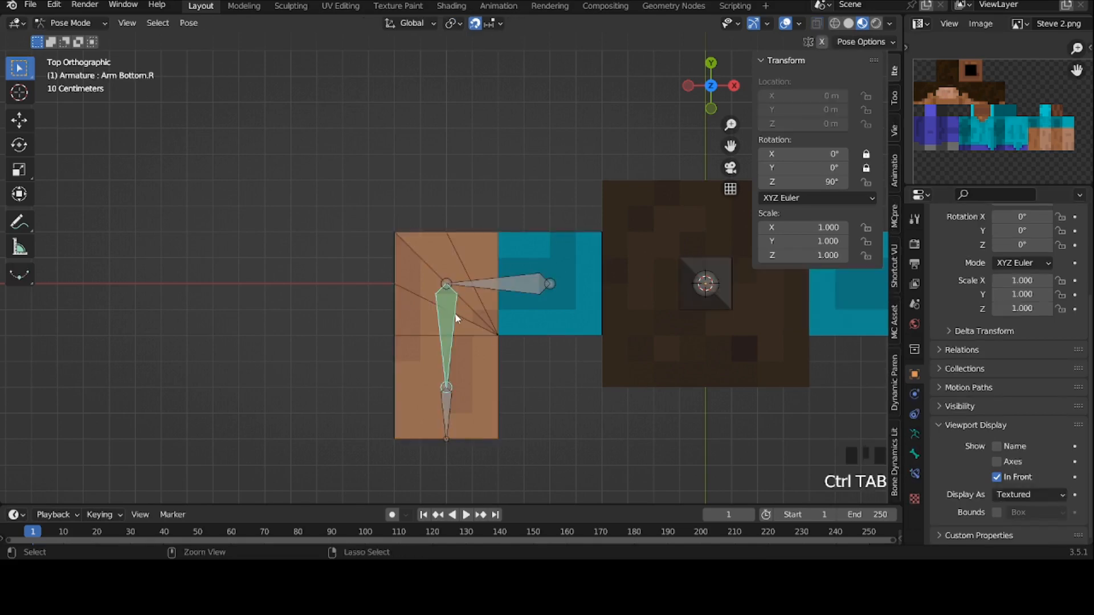
key("r")
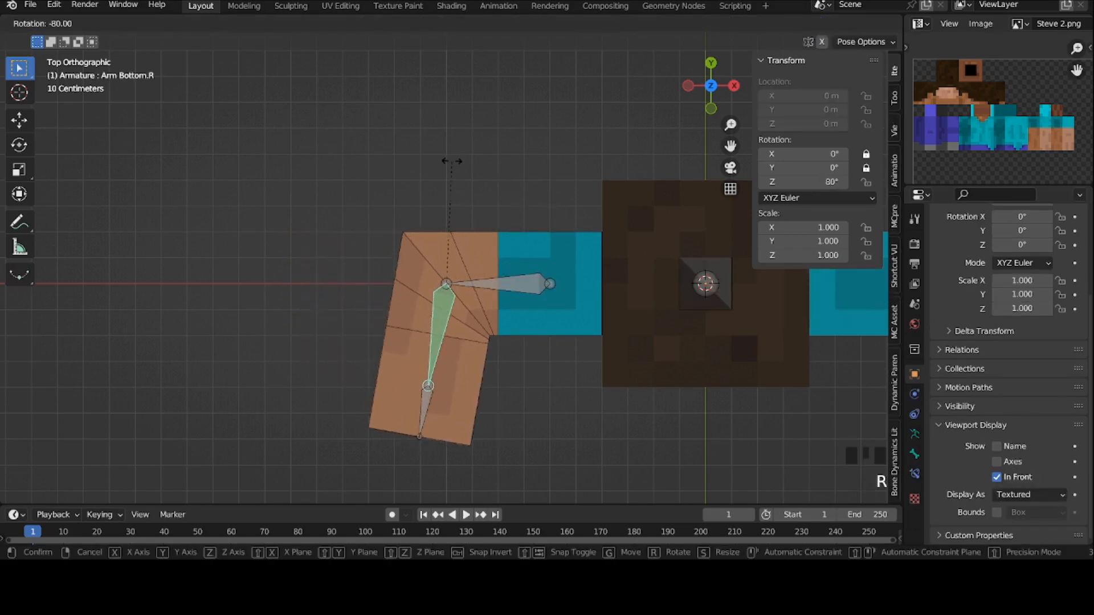
key("r")
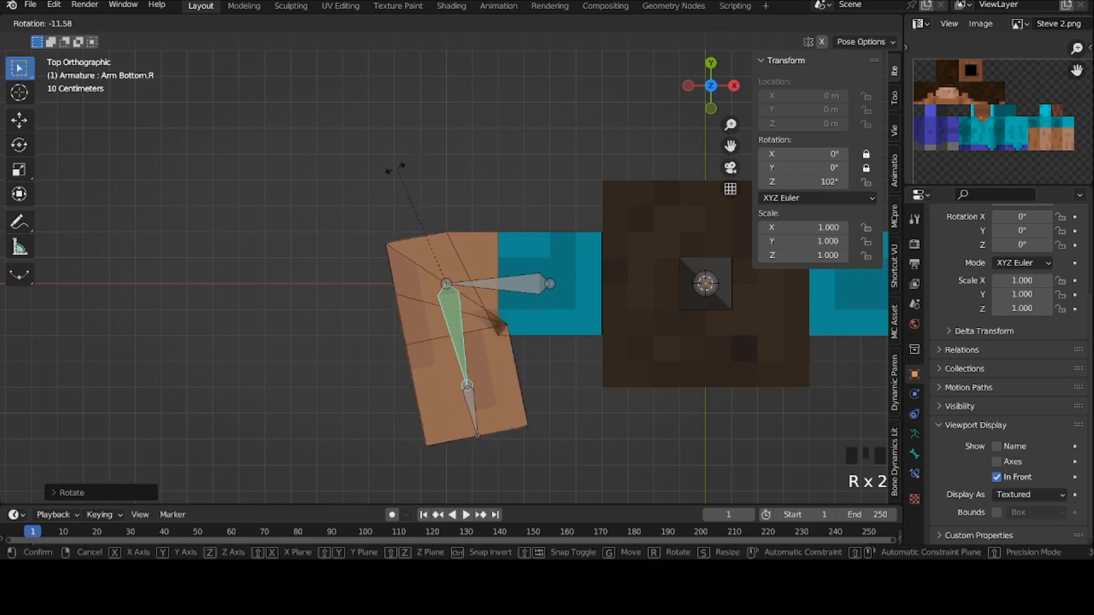
left_click(329, 253)
Step: Raise the range maximum of the arm's Bend- 90 shape key to 2
left_click(429, 245)
left_click(914, 474)
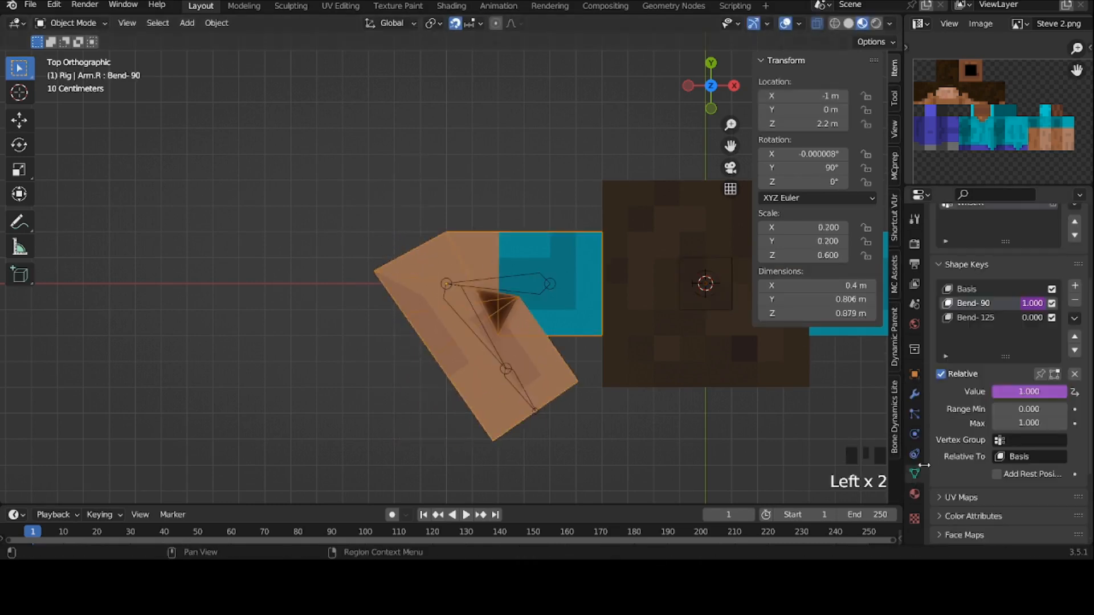
left_click(1019, 423)
type("2")
left_click(975, 342)
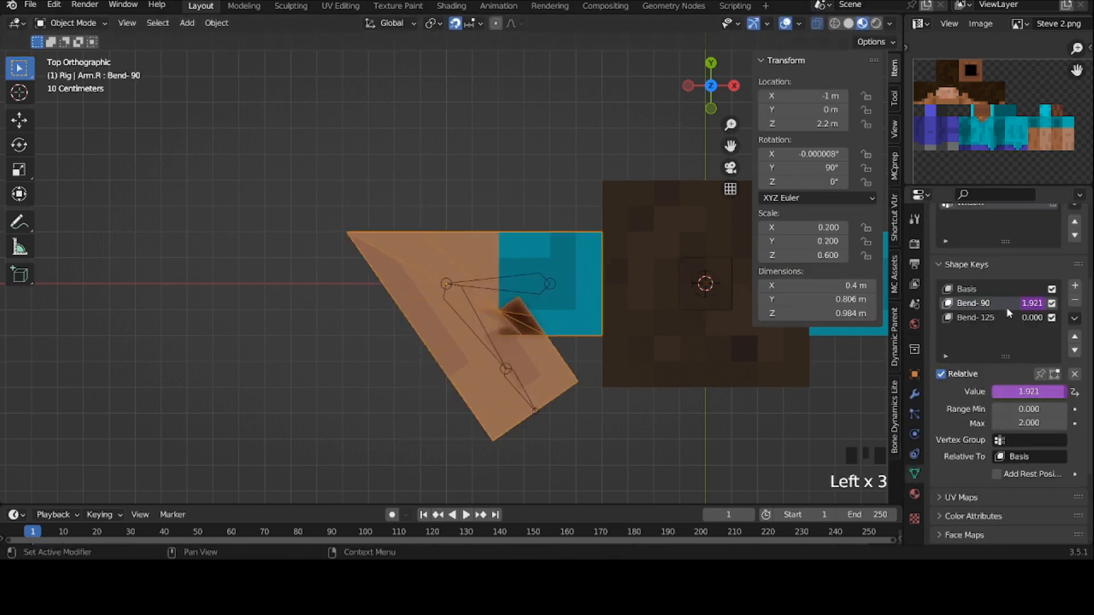
Step: Copy the Bend- 90 driver to the Bend- 125 value and edit its scripted expression to give 1 less
right_click(1025, 303)
left_click(1014, 317)
left_click(999, 318)
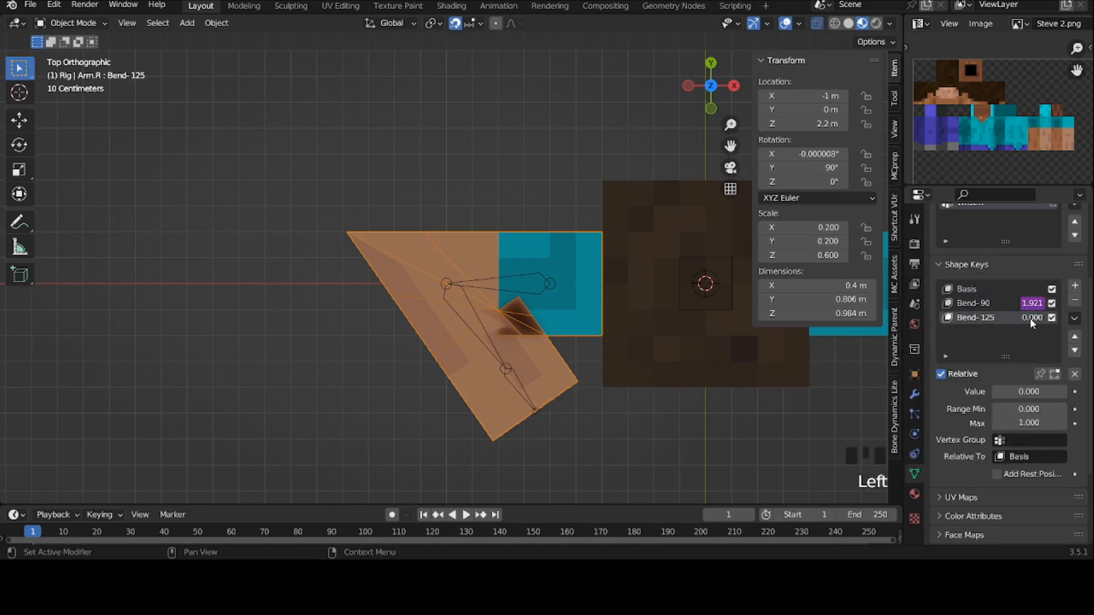
right_click(1030, 318)
left_click(1017, 355)
right_click(1031, 321)
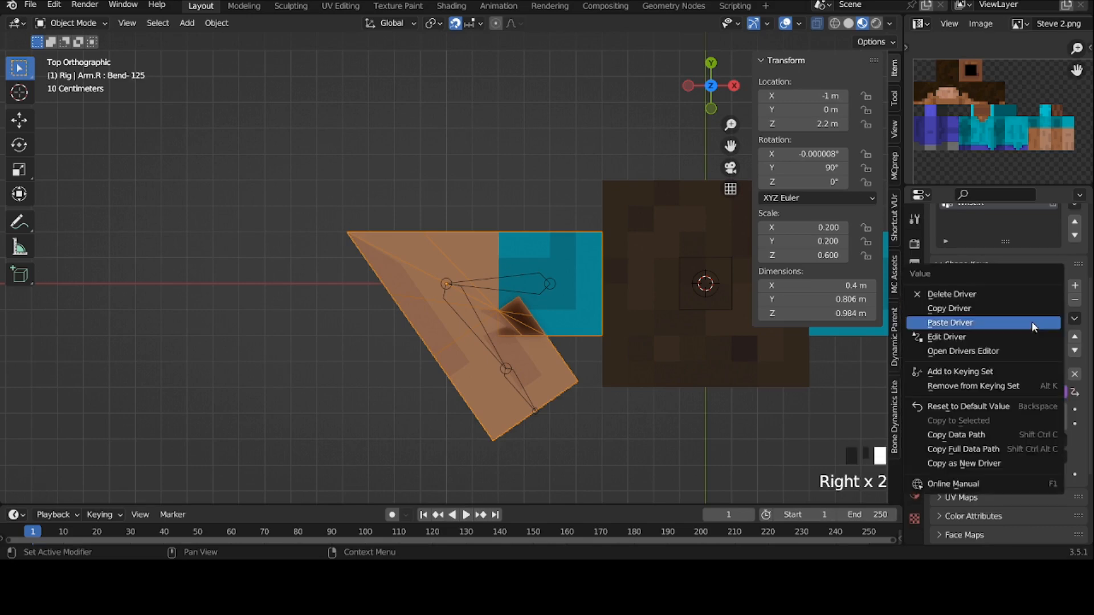
left_click(1018, 336)
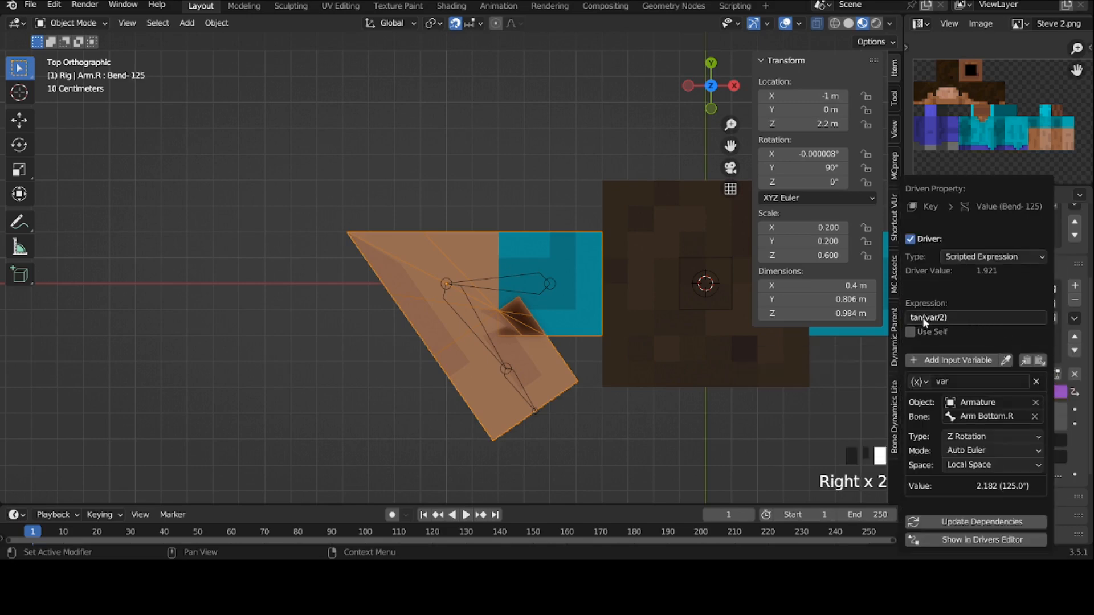
left_click(970, 317)
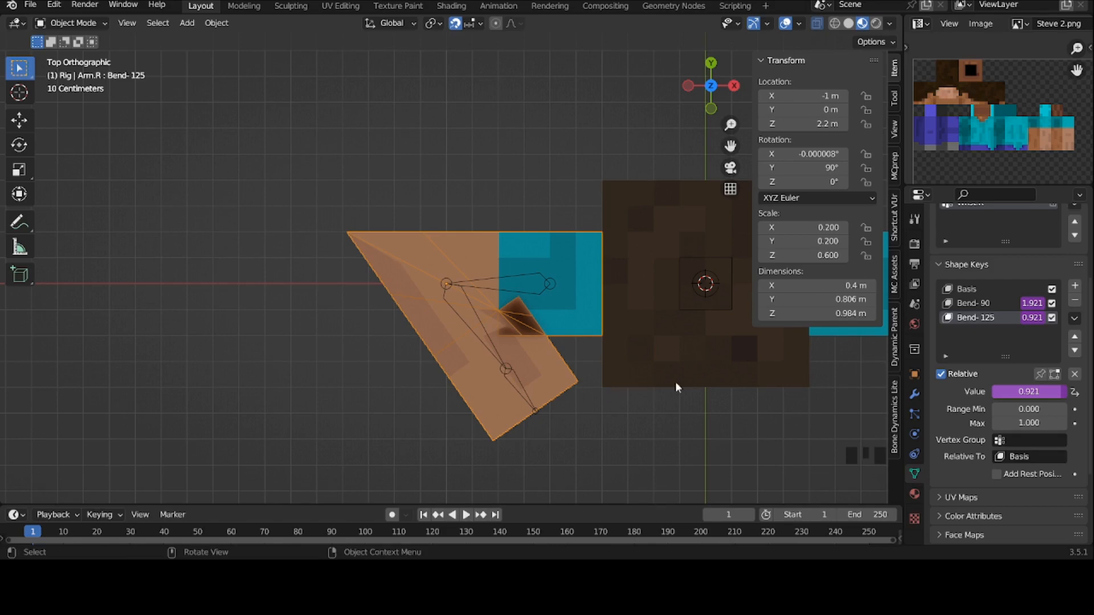
Step: Turn off the wireframe viewport display of the Arm.R object
left_click(915, 374)
scroll(988, 416, "down", 5)
left_click(952, 330)
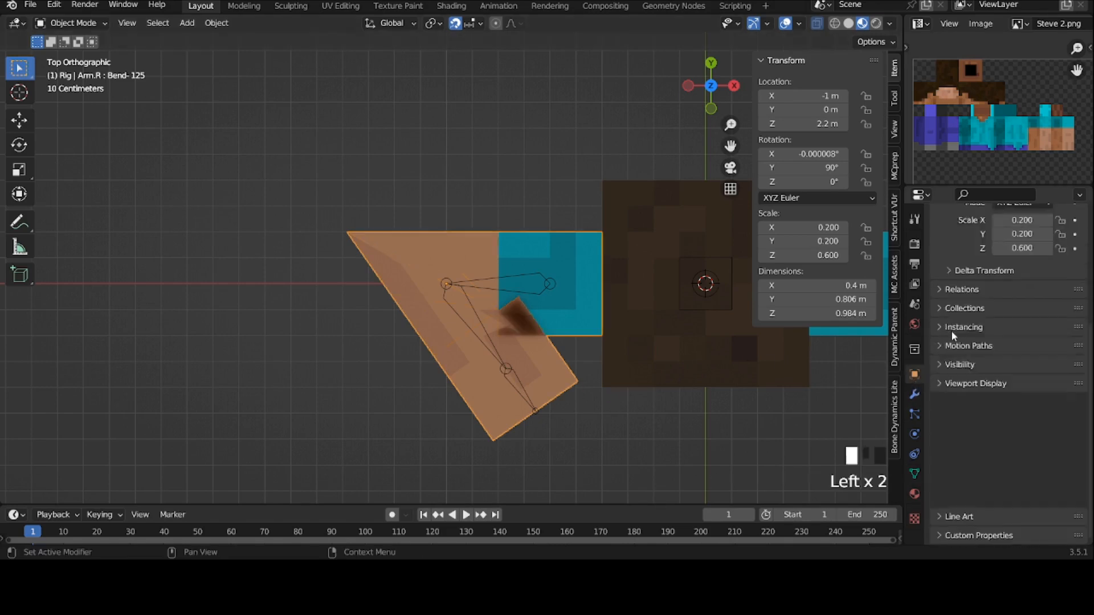
Step: Enter Edit Mode on the Bend- 125 shape key and enable shape key display while editing
key("Tab")
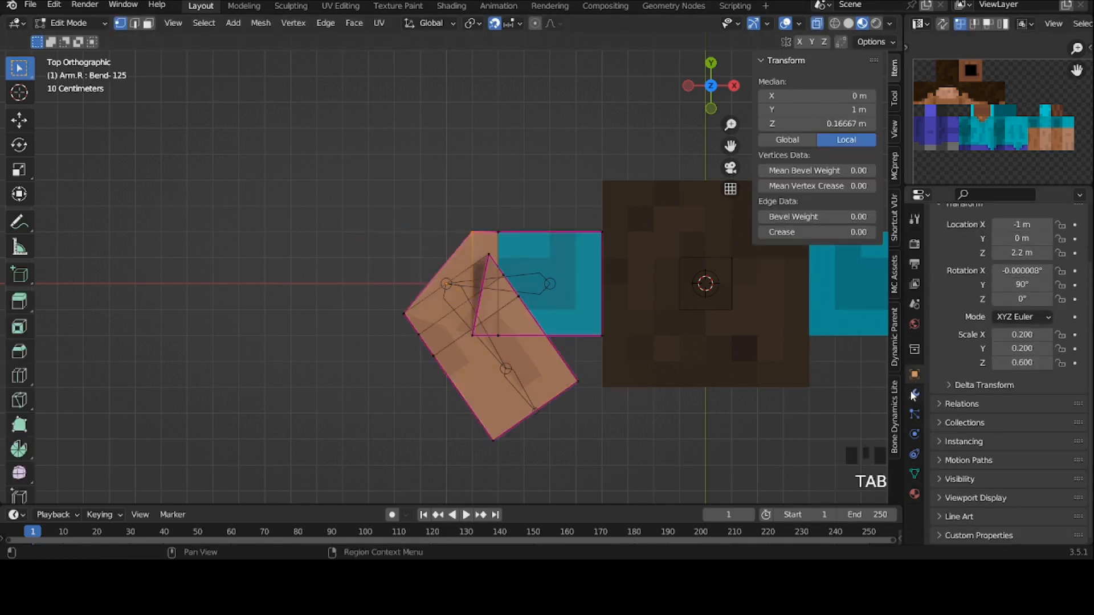
left_click(914, 394)
left_click(915, 474)
scroll(1053, 444, "down", 3)
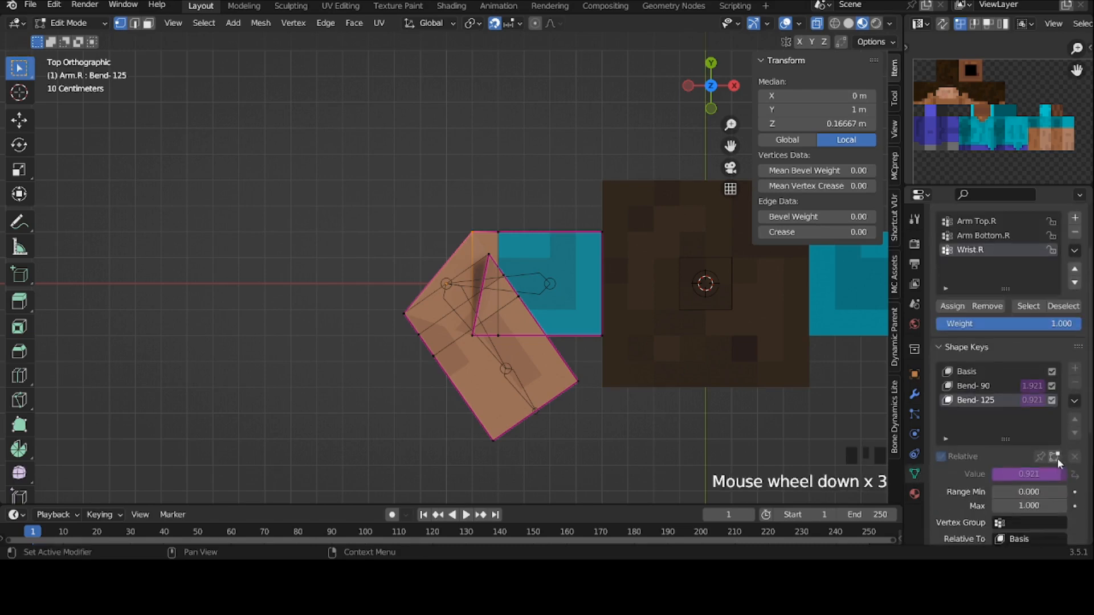
left_click(1054, 456)
Step: Move the inner elbow vertices beside the corner onto it in Bend- 125, using Snap Vertices to place them at local Z 0.33333 m
scroll(673, 268, "up", 4)
left_click_drag(730, 146, 612, 79)
scroll(429, 332, "up", 2)
left_click(470, 371)
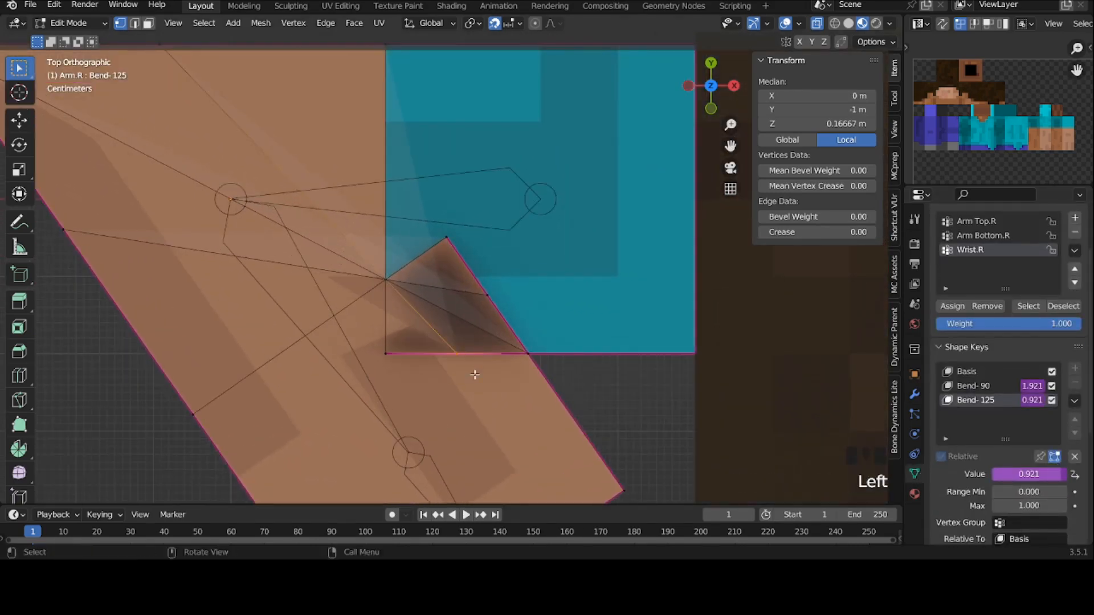
scroll(471, 361, "up", 3)
key("g")
left_click(596, 356)
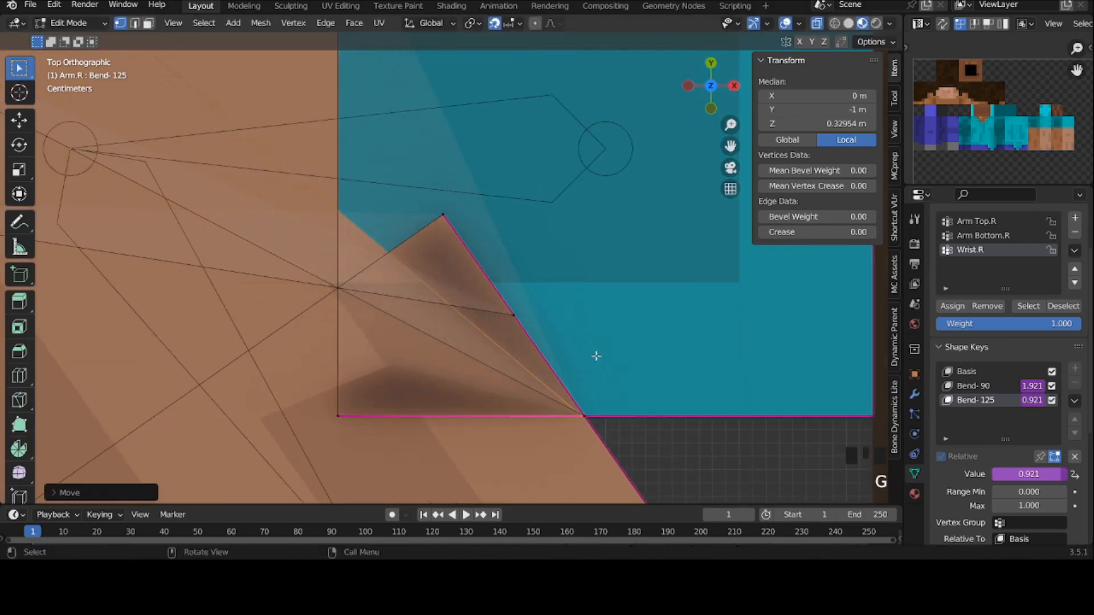
scroll(710, 198, "up", 4)
left_click_drag(729, 145, 413, 3)
scroll(632, 178, "up", 8)
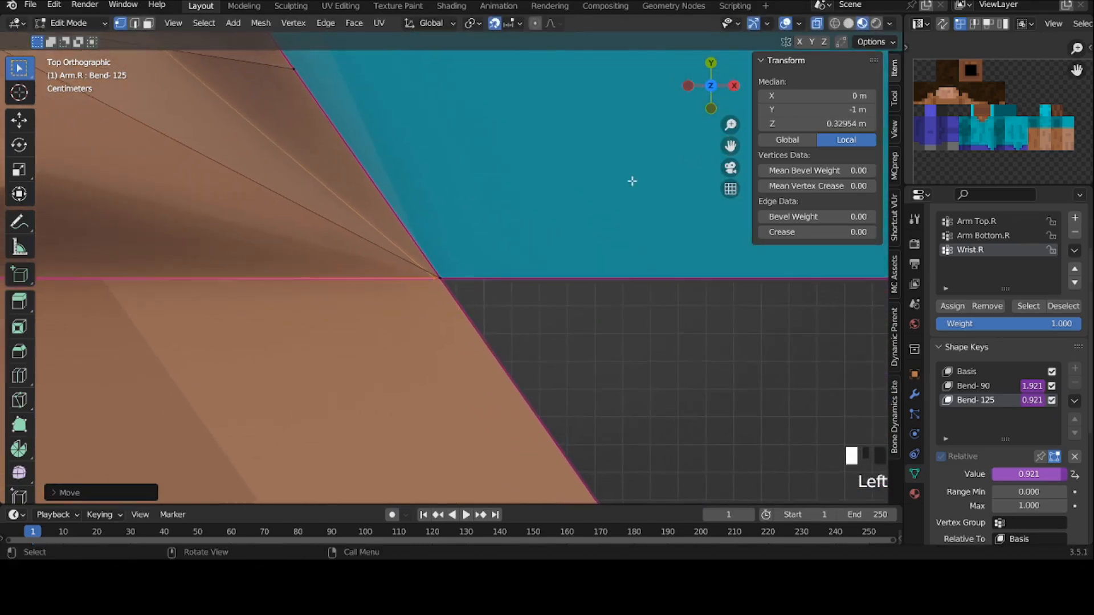
key("g")
left_click(471, 261)
scroll(427, 308, "up", 5)
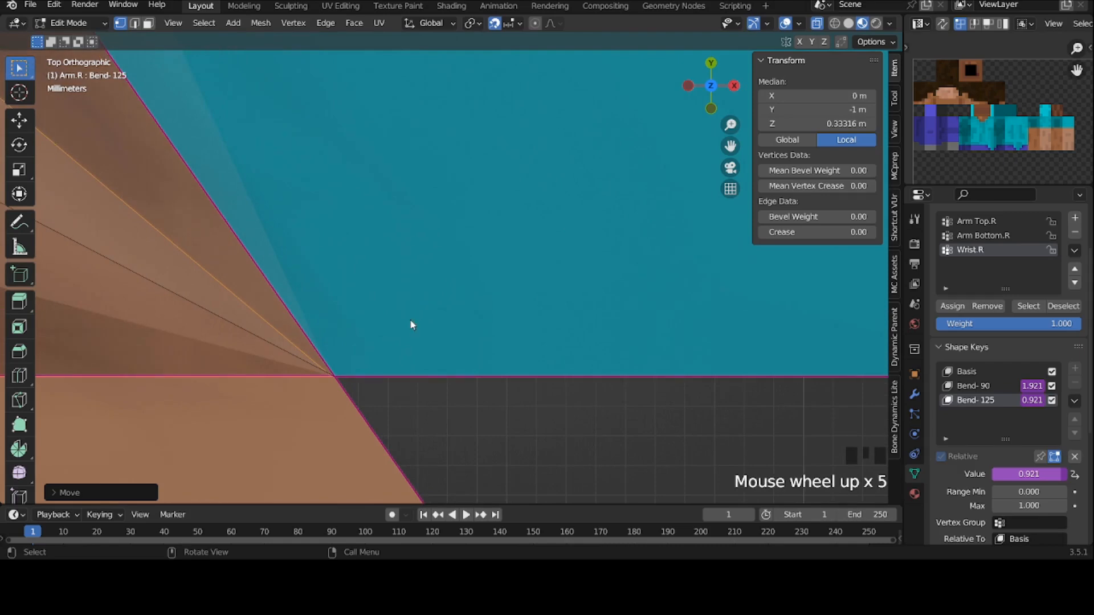
right_click(412, 325)
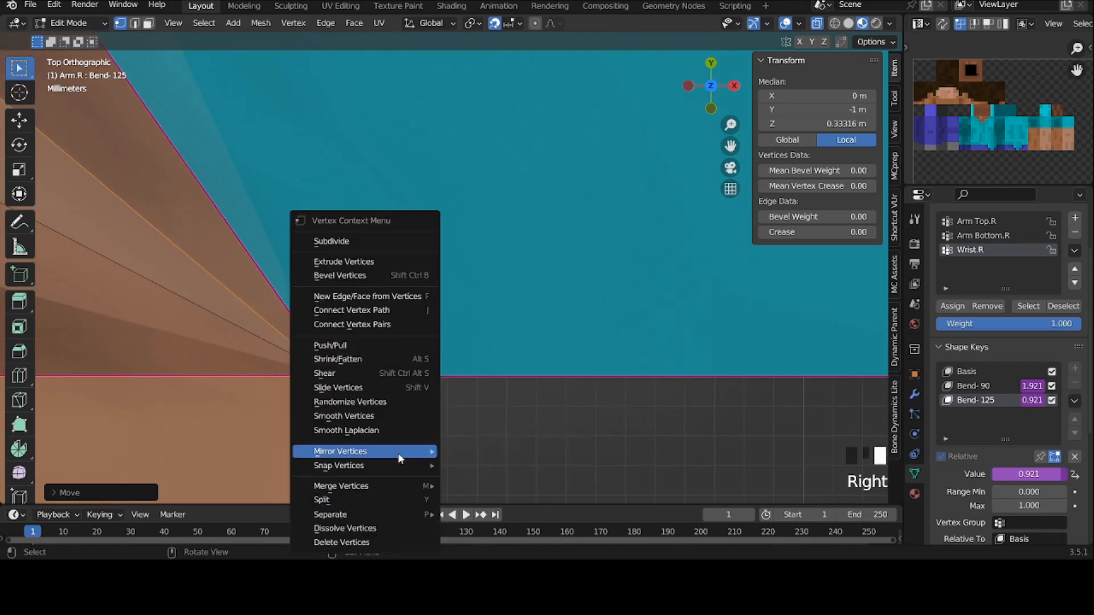
mouse_move(402, 465)
left_click(516, 355)
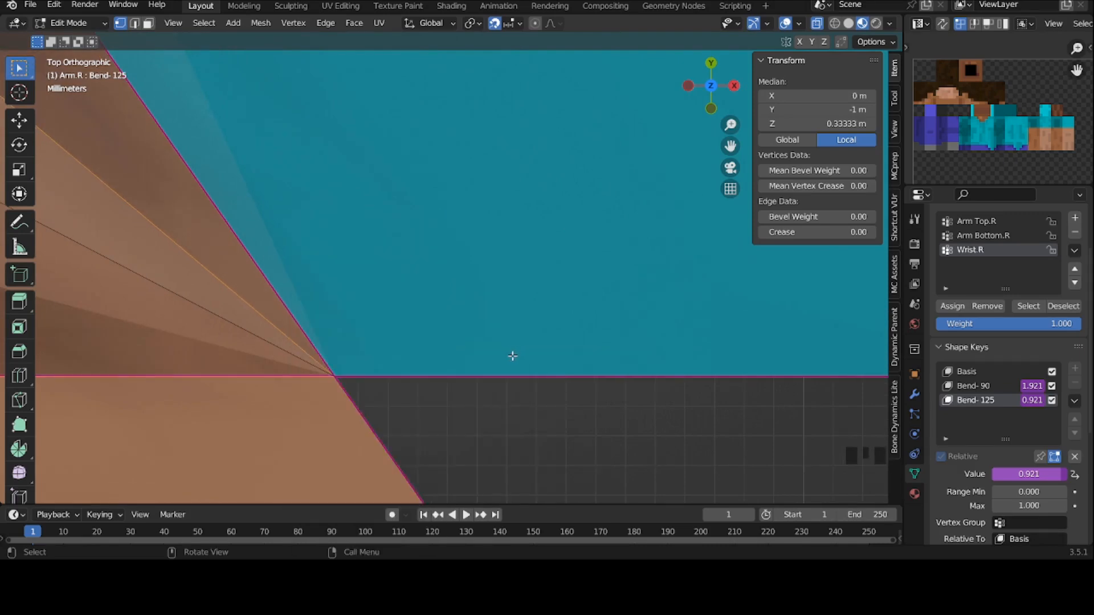
Step: Move the upper arm's inner edge vertices along X to the bend corner and snap them to local Z 0.66667 m
scroll(490, 356, "down", 20)
left_click_drag(274, 256, 366, 284)
key("g")
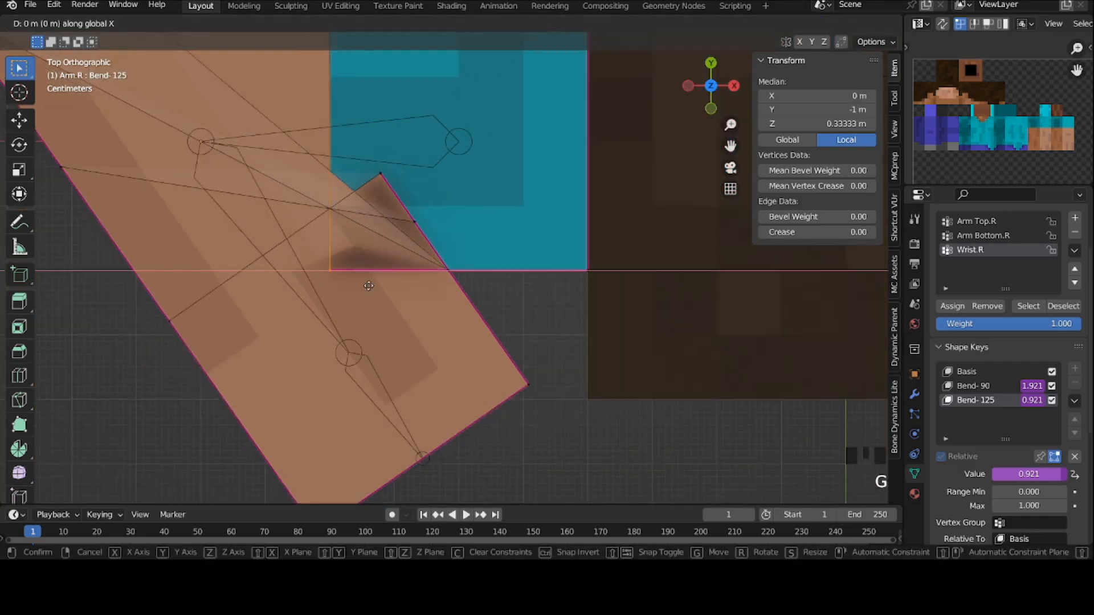
left_click(489, 273)
scroll(495, 270, "up", 5)
key("g")
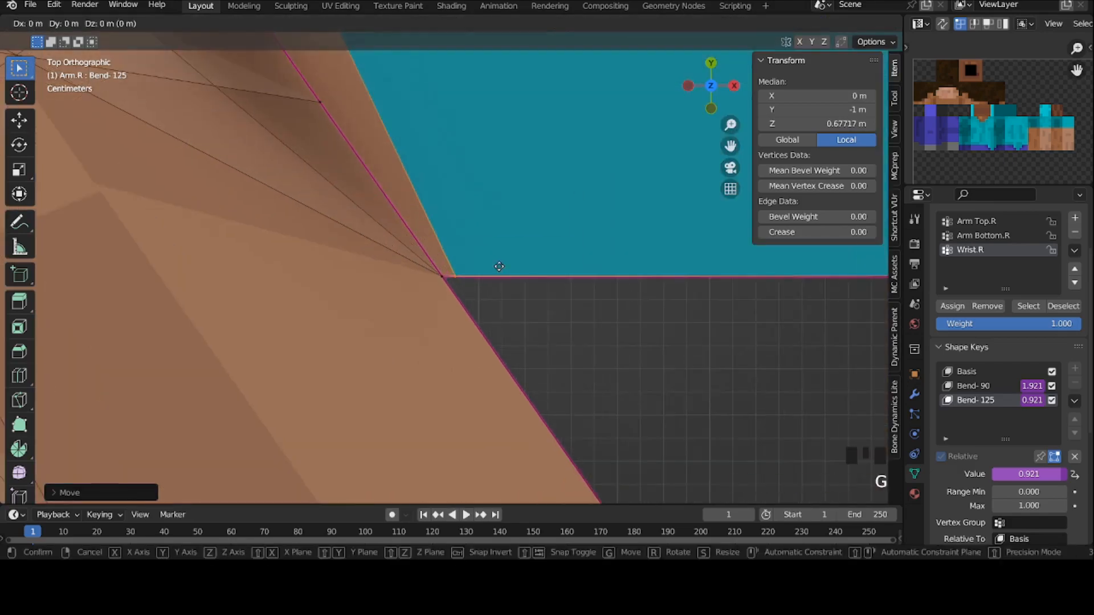
scroll(499, 266, "up", 4)
key("x")
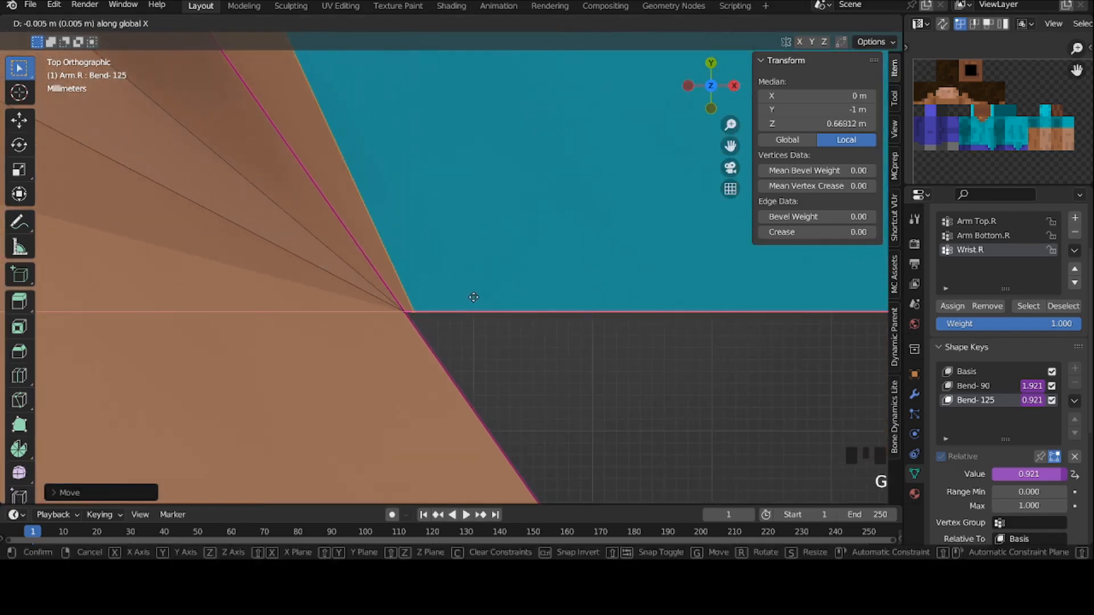
left_click(475, 297)
scroll(420, 320, "up", 4)
right_click(419, 320)
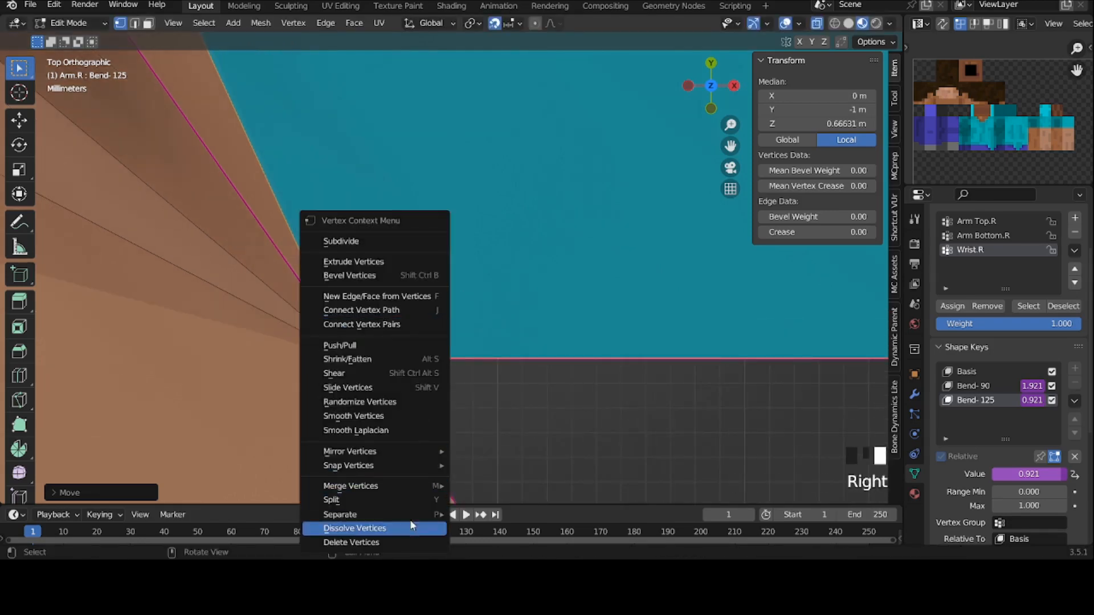
mouse_move(408, 466)
left_click(517, 362)
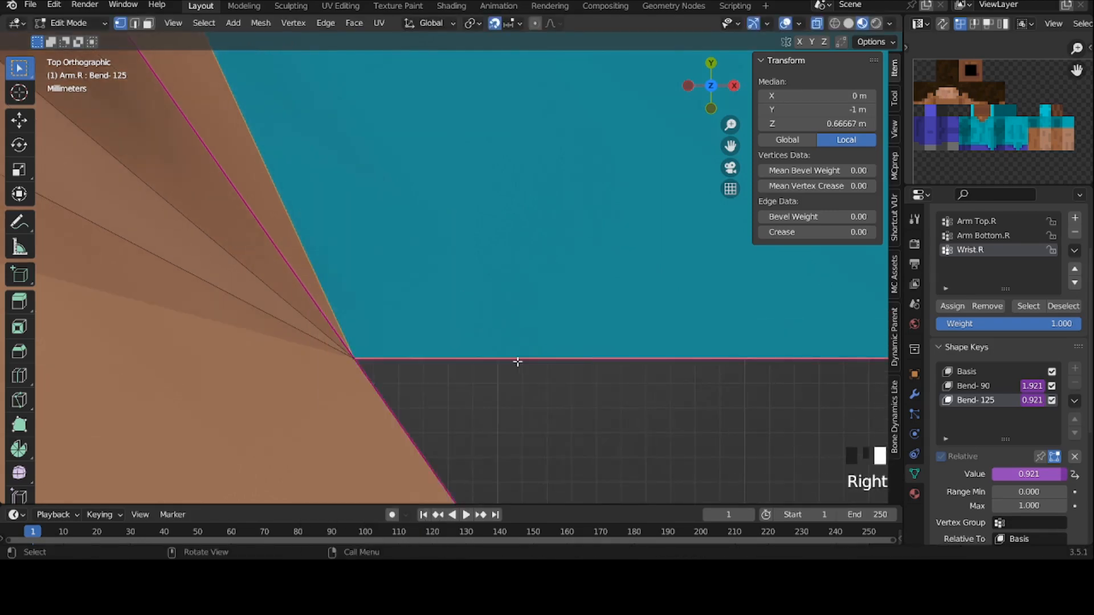
Step: Move the forearm's nearest inner vertices to the same bend corner and snap them to local Y -1 m, Z -0.33333 m
scroll(501, 317, "down", 20)
left_click(434, 237)
scroll(442, 255, "up", 6)
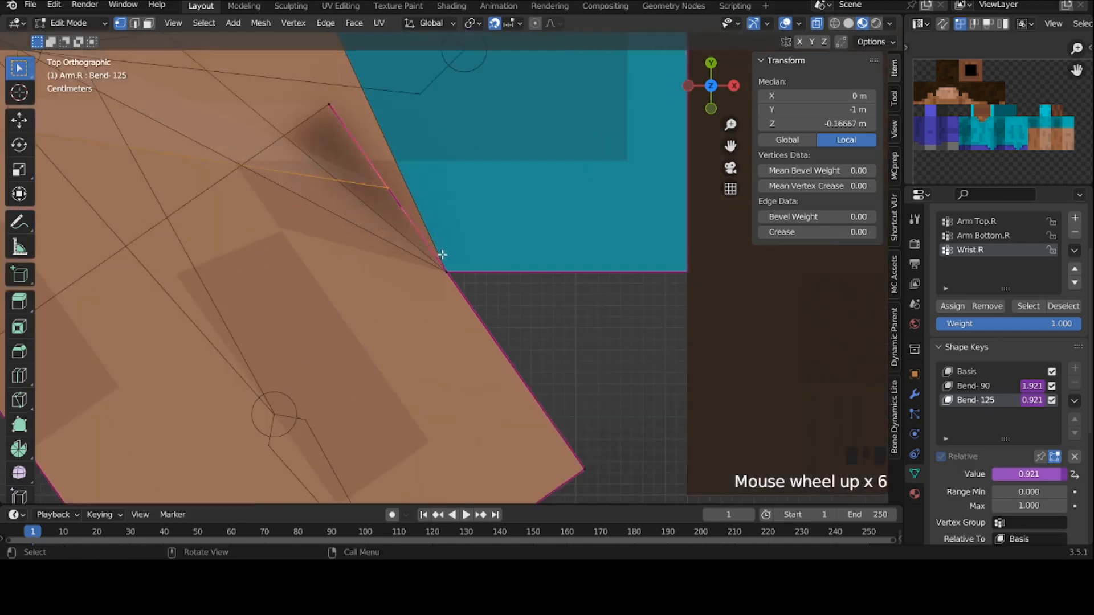
scroll(442, 254, "up", 1)
key("g")
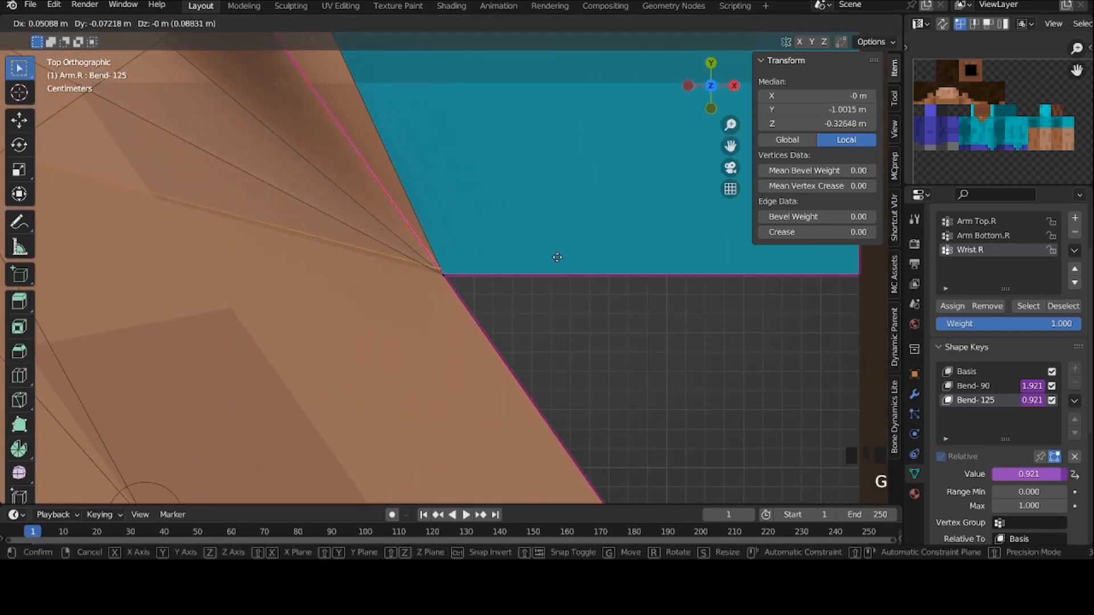
left_click(555, 259)
scroll(398, 370, "up", 7)
right_click(359, 466)
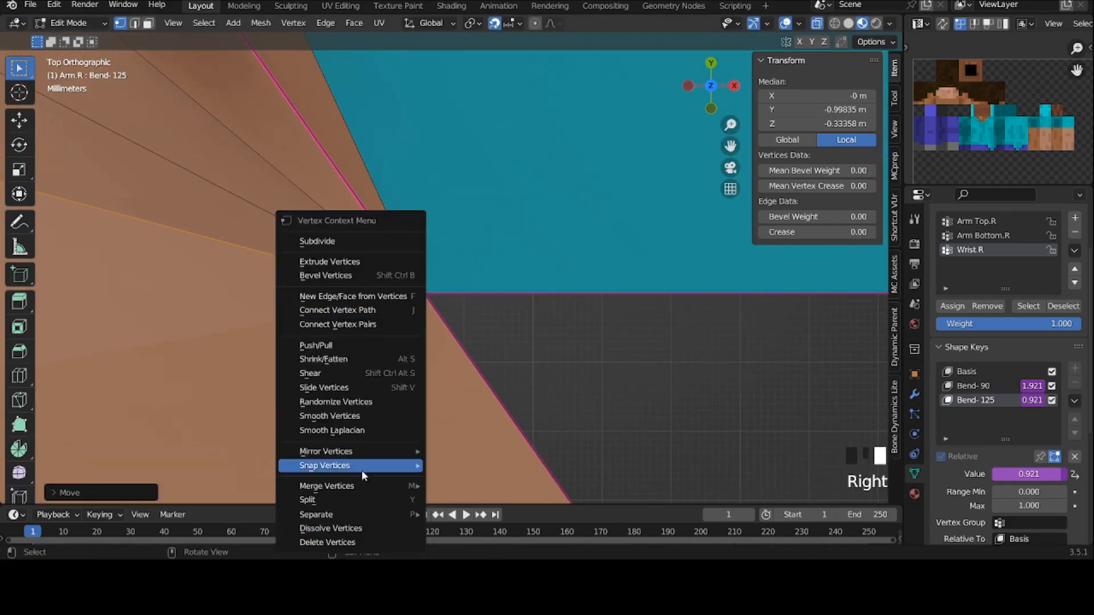
mouse_move(361, 466)
left_click(456, 359)
scroll(449, 310, "up", 10)
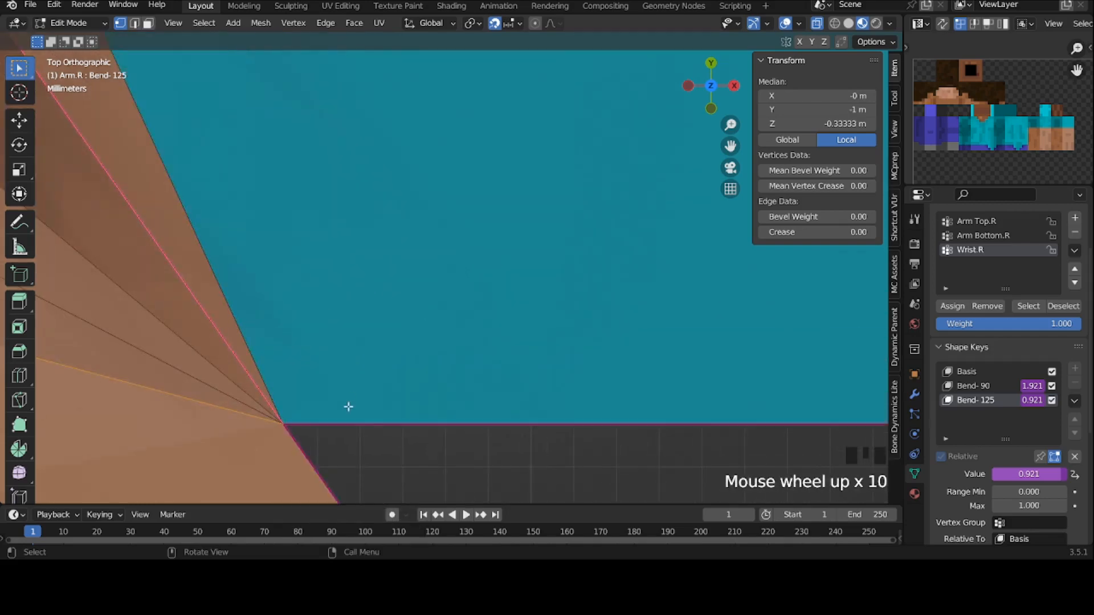
scroll(439, 268, "down", 20)
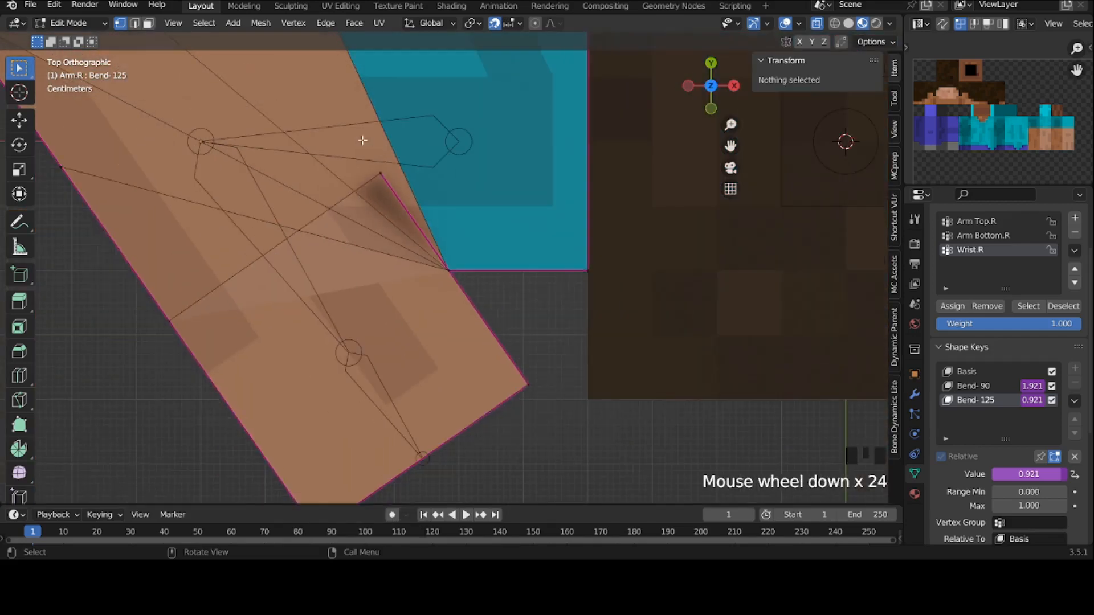
Step: Move the remaining forearm inner edge vertices onto the bend corner in Bend- 125 and snap the selection to the grid
key("g")
left_click(471, 295)
scroll(477, 295, "up", 18)
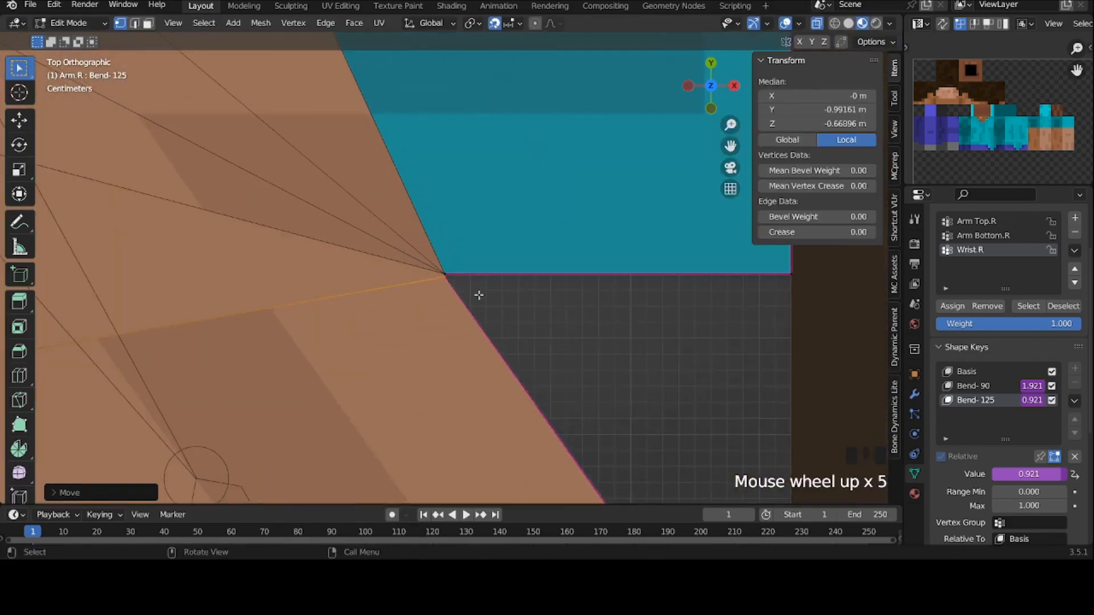
key("g")
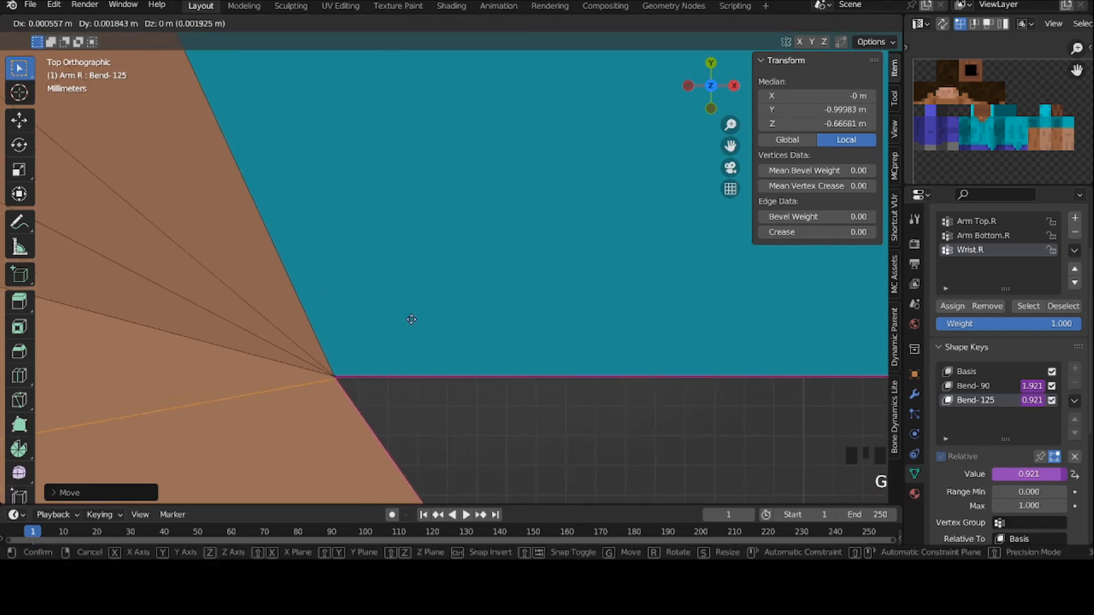
left_click(412, 321)
right_click(412, 323)
mouse_move(433, 462)
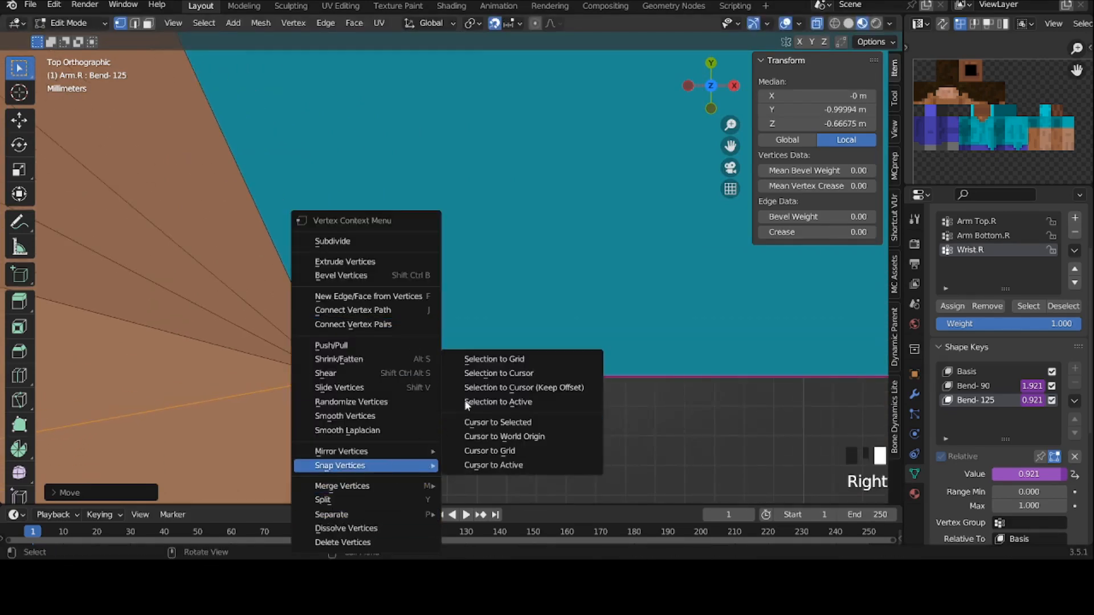
left_click(483, 360)
left_click(739, 397)
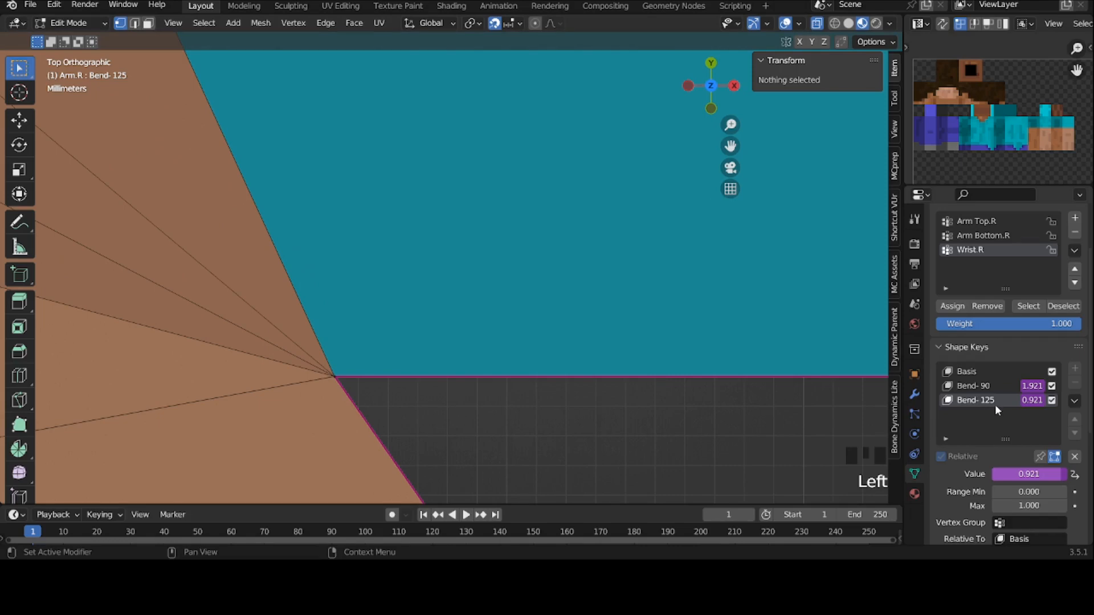
scroll(445, 324, "down", 20)
scroll(448, 321, "up", 1)
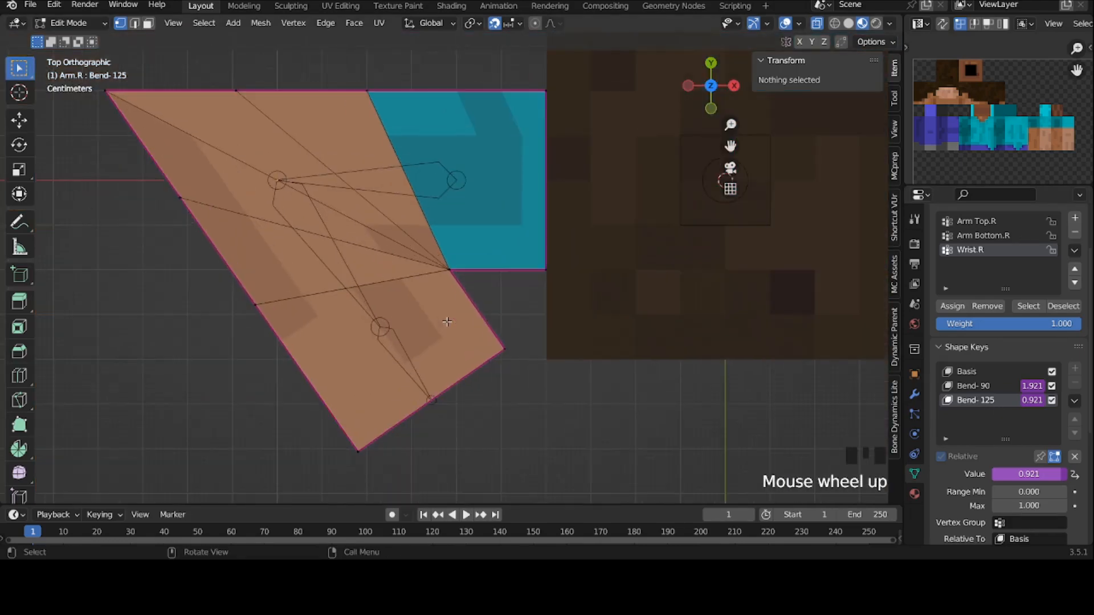
Step: Make Basis the active shape key and test the elbow bend by rotating the Arm Bottom.R bone in Pose Mode
left_click(968, 371)
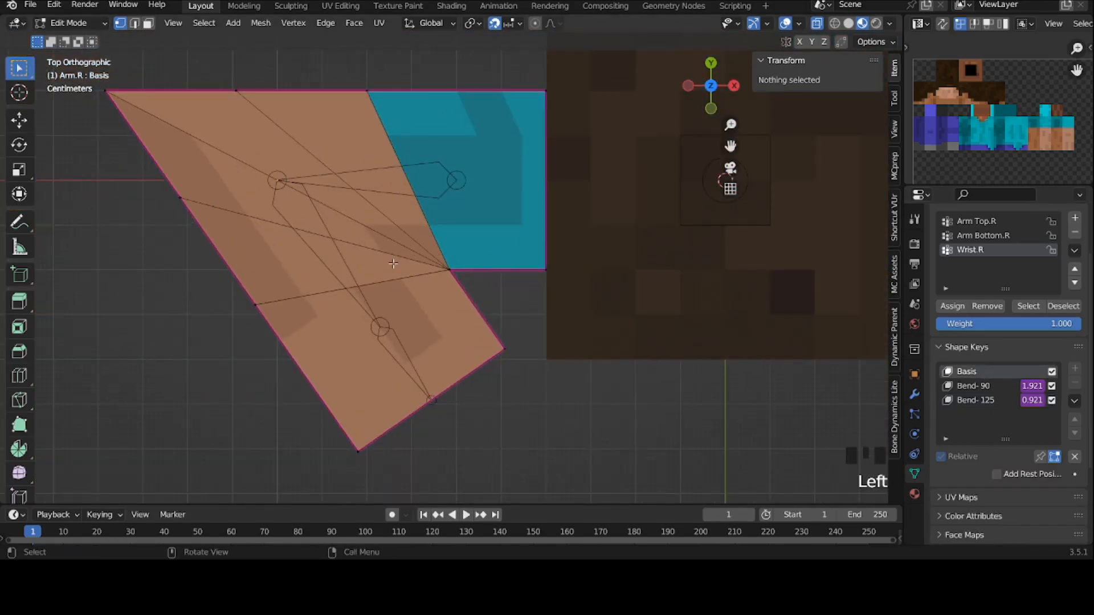
key("Tab")
left_click(340, 258)
key("ctrl+Tab")
key("alt+r")
key("r")
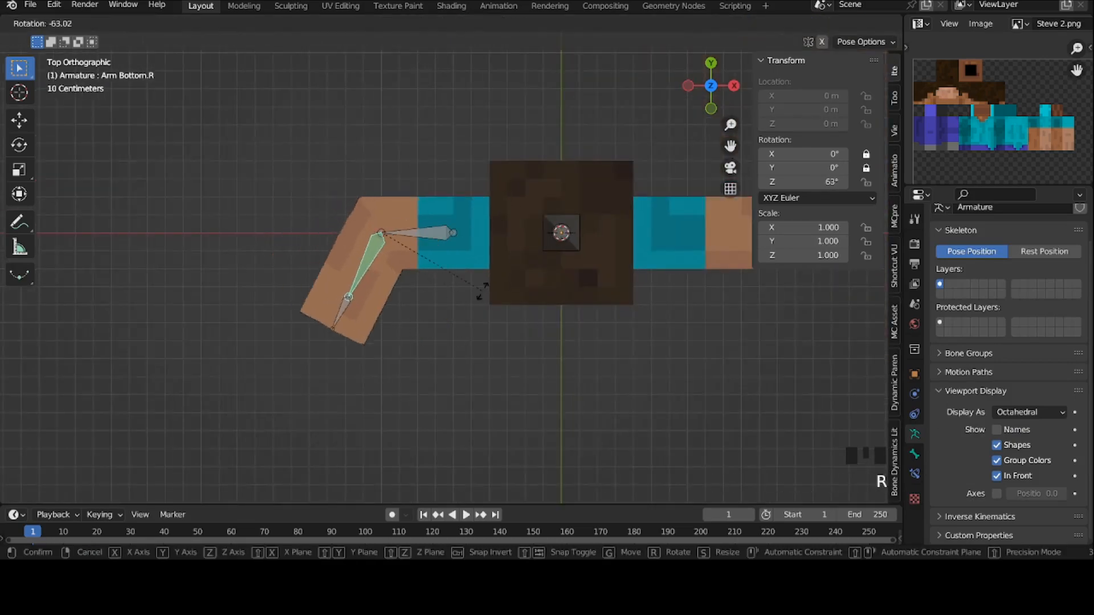
left_click(394, 204)
key("alt+r")
key("r")
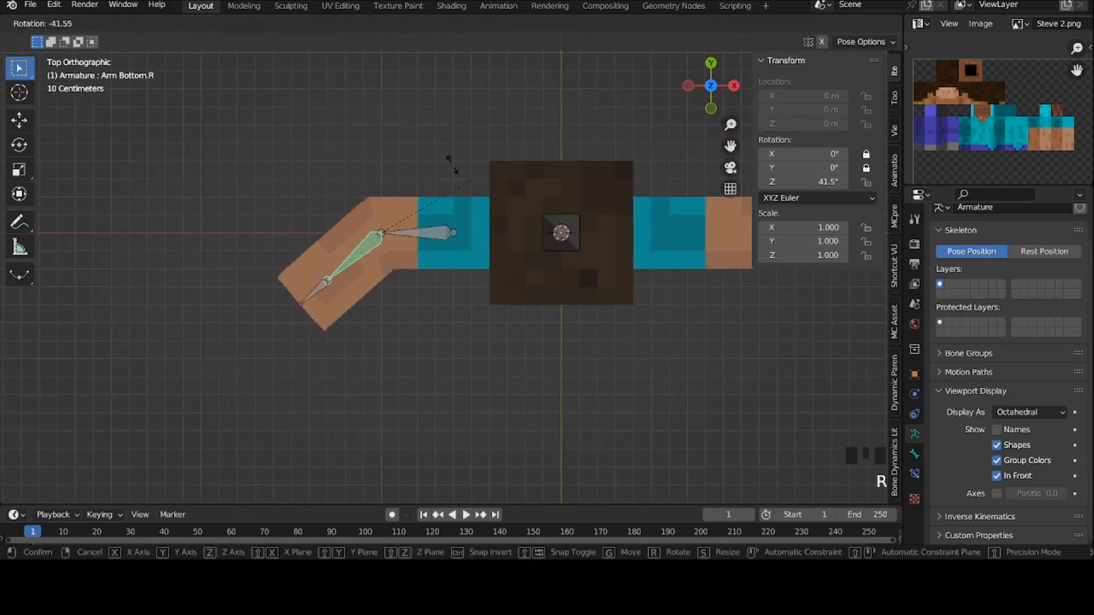
left_click(297, 163)
Step: Clear the Arm Bottom.R bone's rotation and enter Edit Mode on the right arm mesh
key("ctrl+Tab")
left_click(349, 232)
key("Tab")
scroll(603, 212, "up", 3)
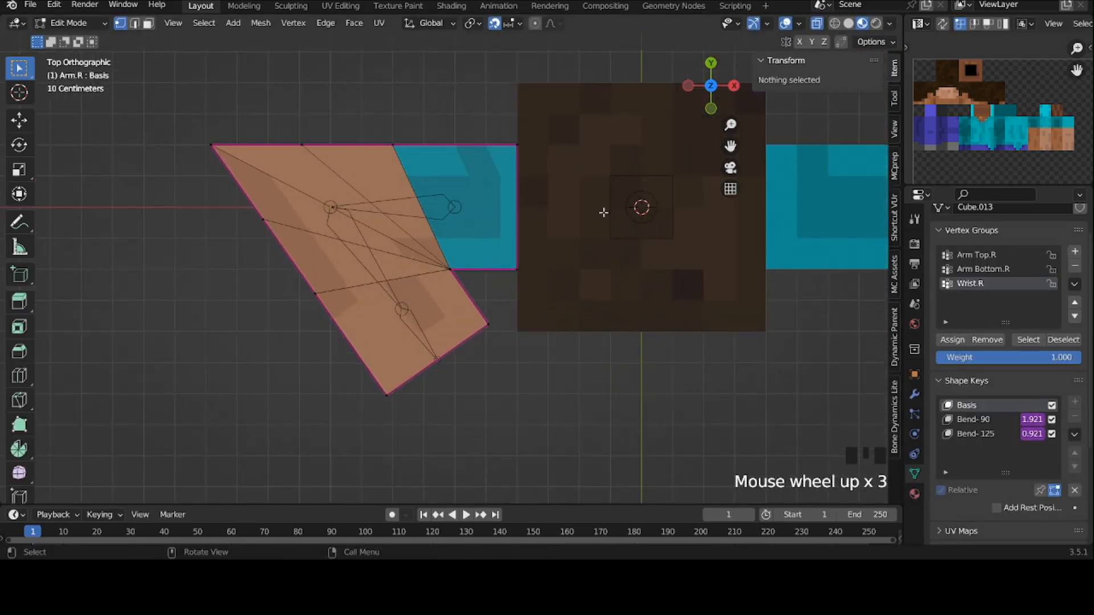
key("Tab")
left_click(371, 238)
left_click(368, 246)
key("ctrl+Tab")
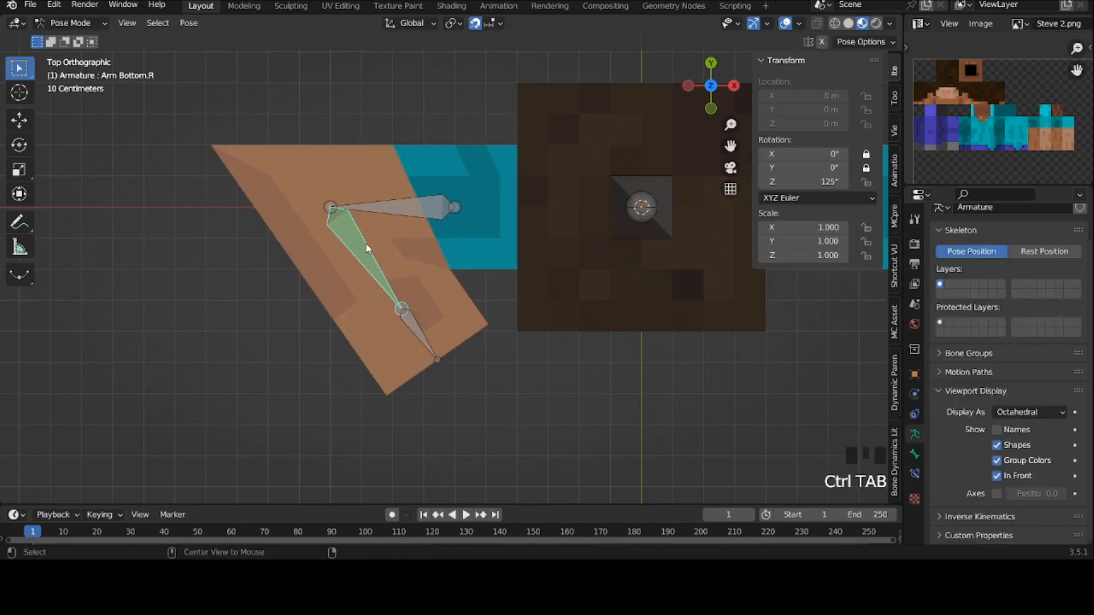
key("alt+r")
key("ctrl+Tab")
left_click(331, 234)
key("Tab")
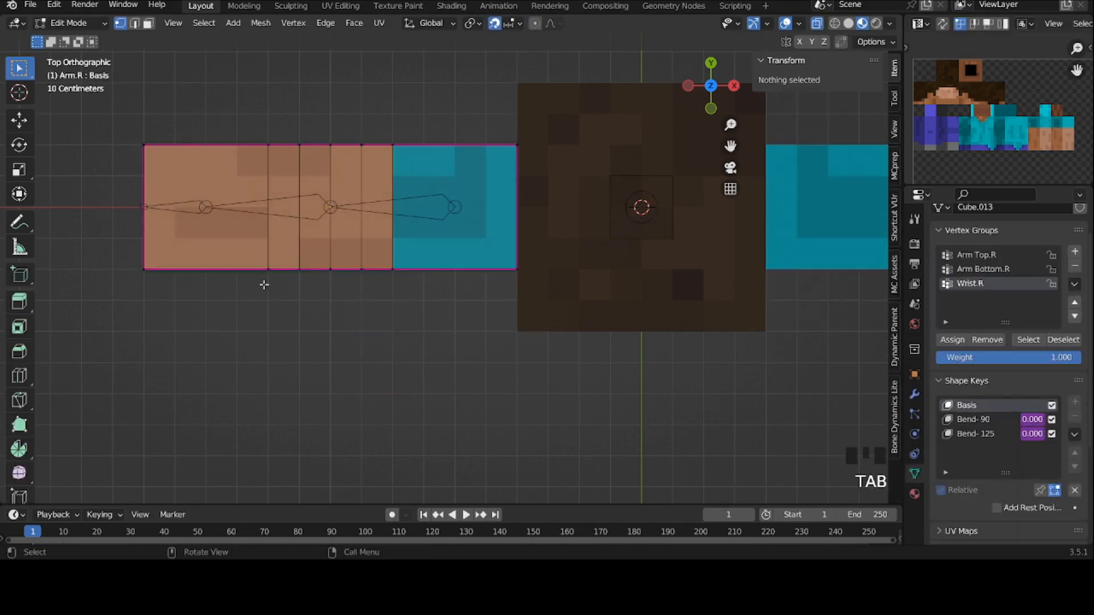
Step: Add three-cut loop cuts to the forearm and sleeve sections and across the arm's height and depth
left_click(19, 376)
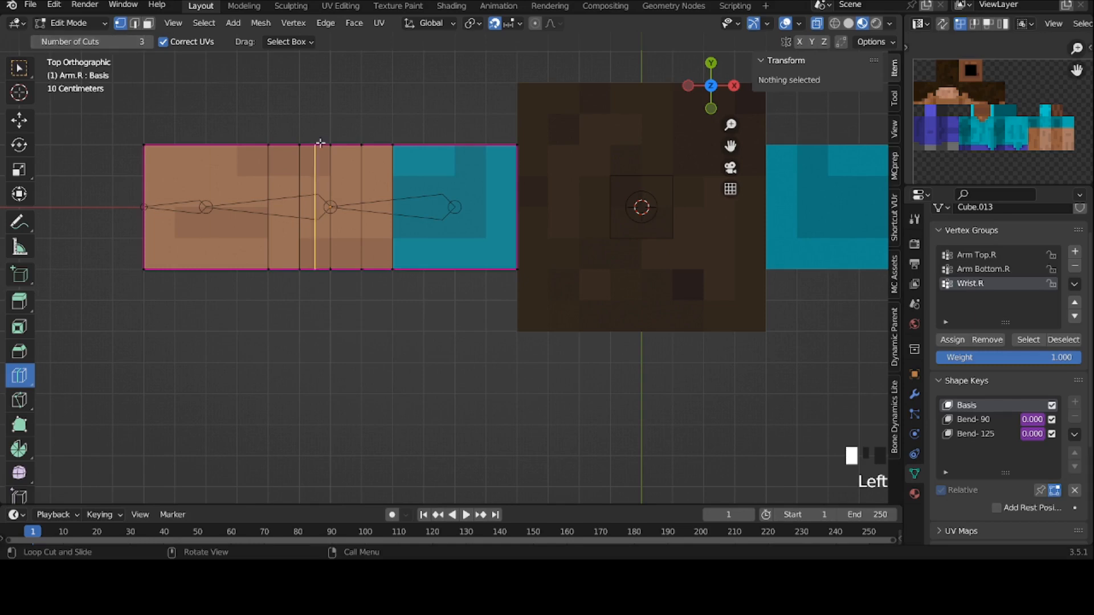
left_click_drag(234, 147, 249, 147)
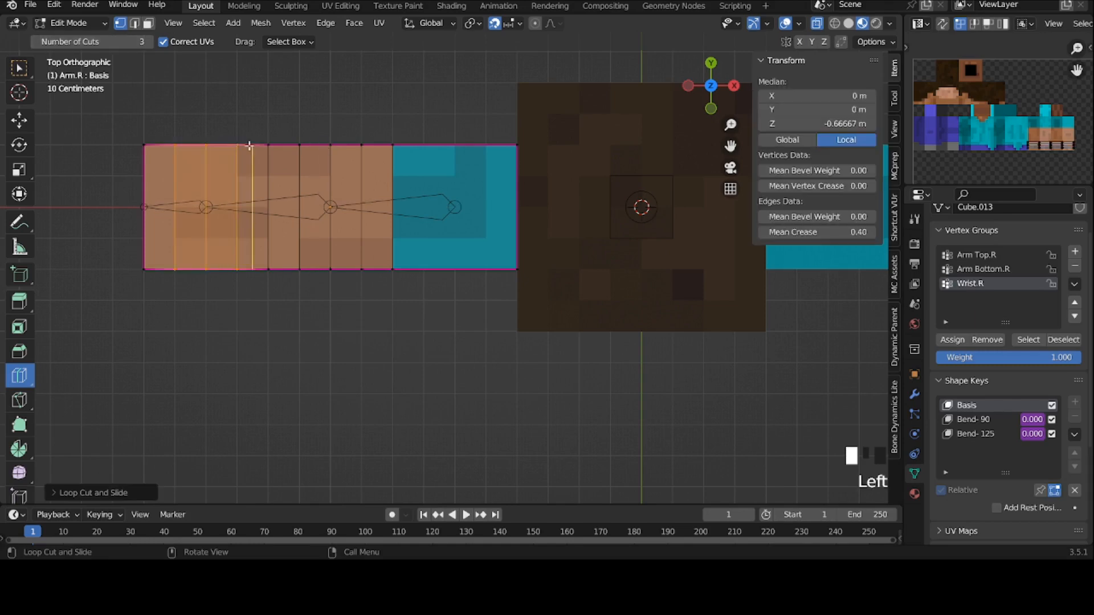
left_click(500, 154)
left_click(711, 108)
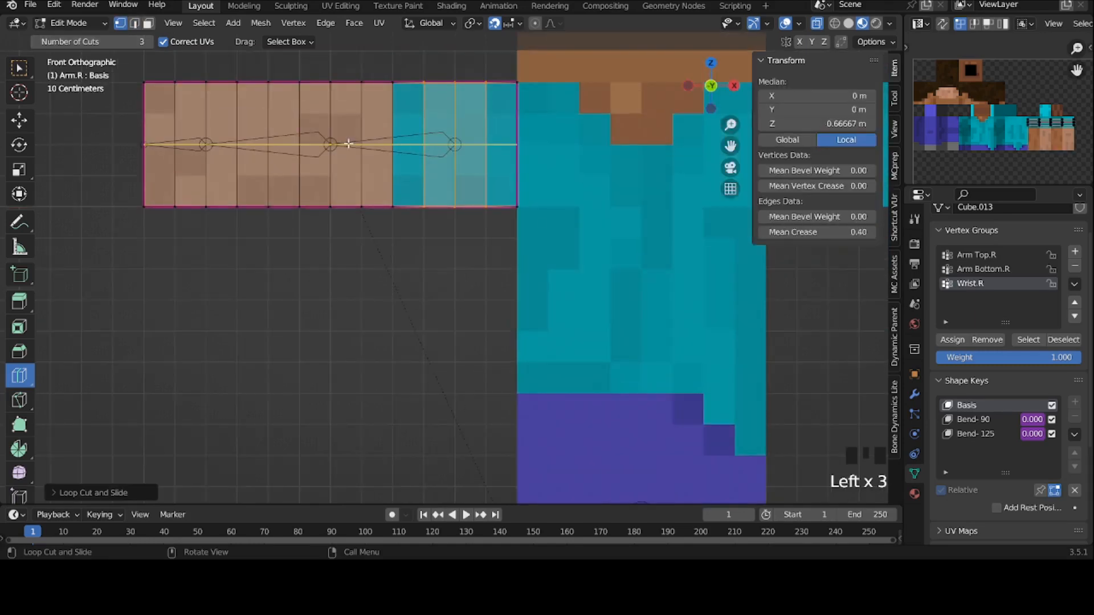
left_click(401, 112)
left_click(687, 86)
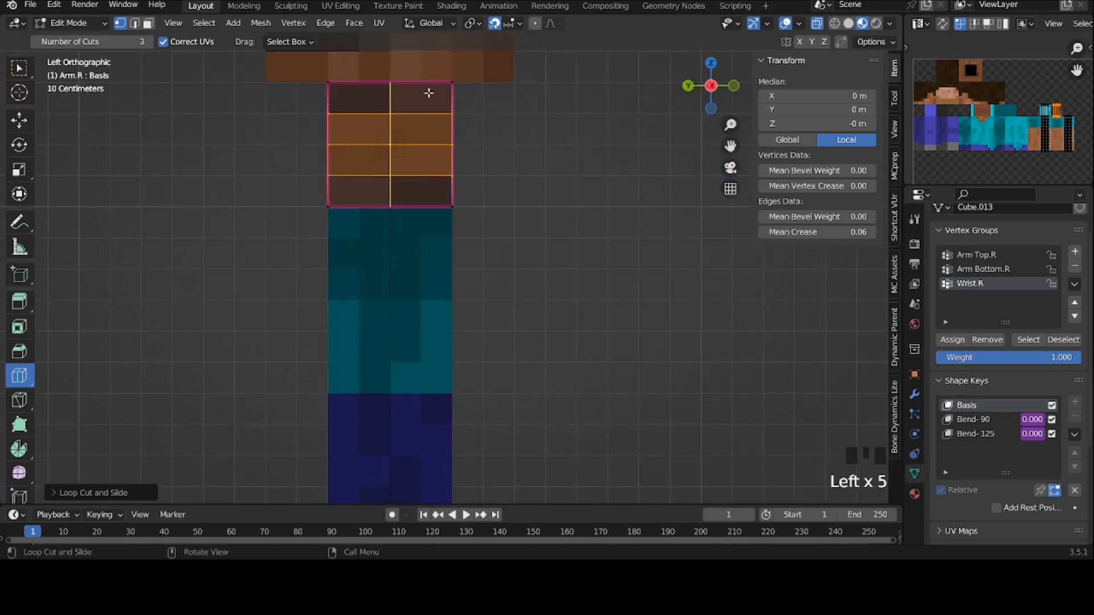
left_click(428, 93)
Step: Turn off X-Ray and examine the arm's subdivided grid from an angled perspective view
left_click(20, 68)
scroll(689, 128, "up", 2)
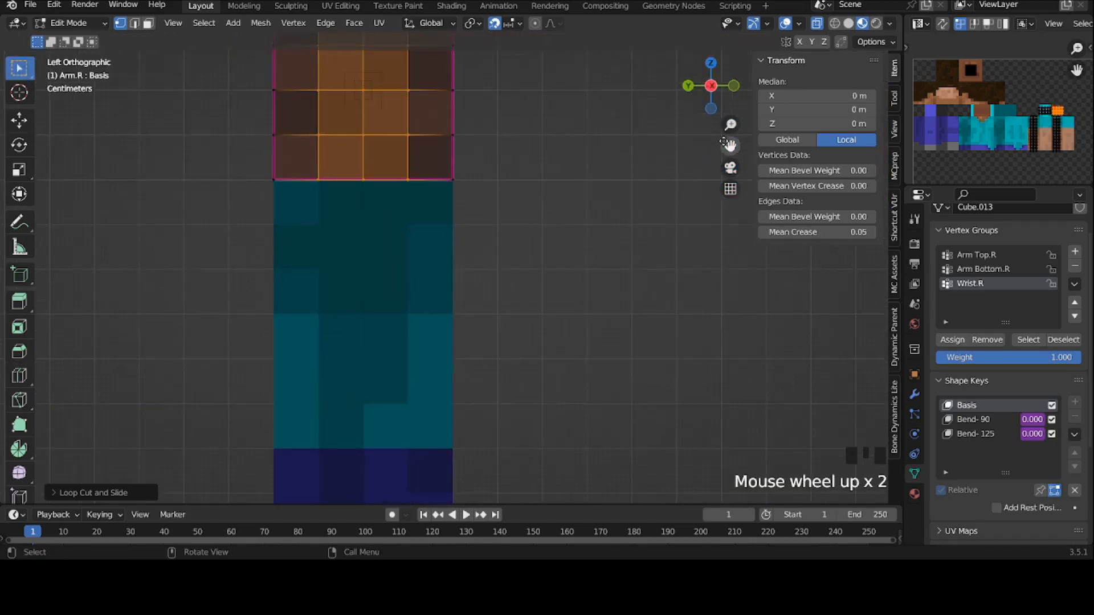
left_click_drag(729, 146, 615, 222)
left_click(350, 185)
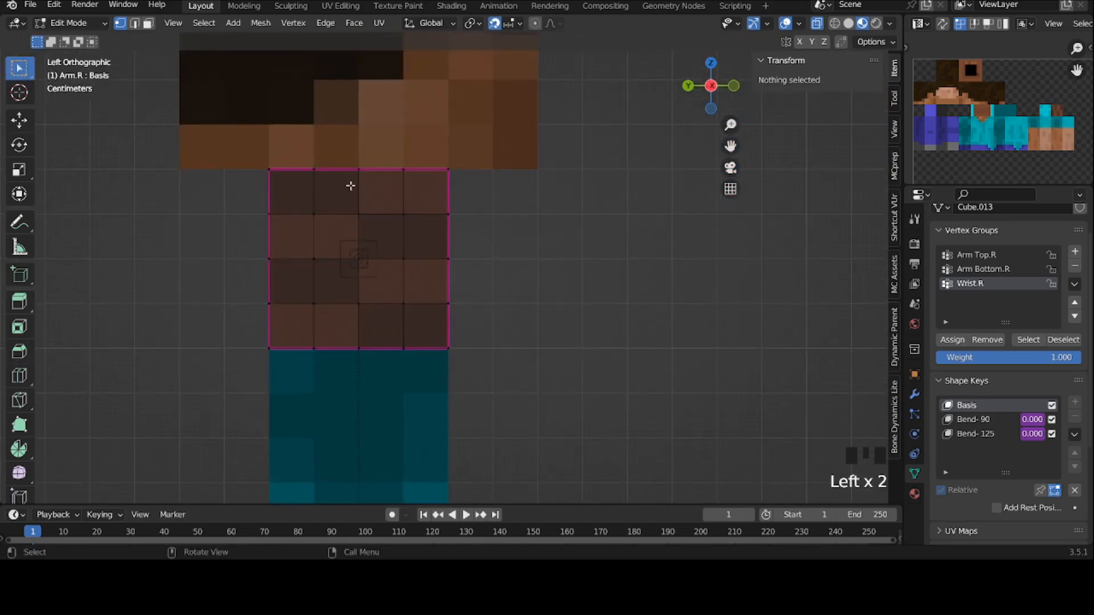
left_click(19, 376)
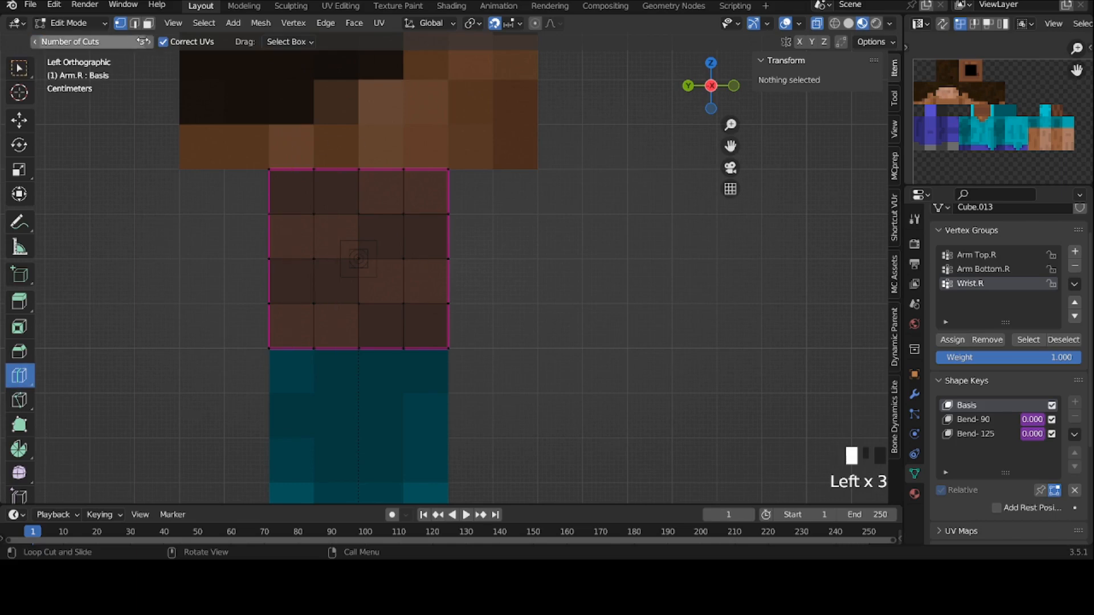
middle_click_drag(376, 59, 159, 111)
scroll(159, 111, "down", 1)
left_click(19, 68)
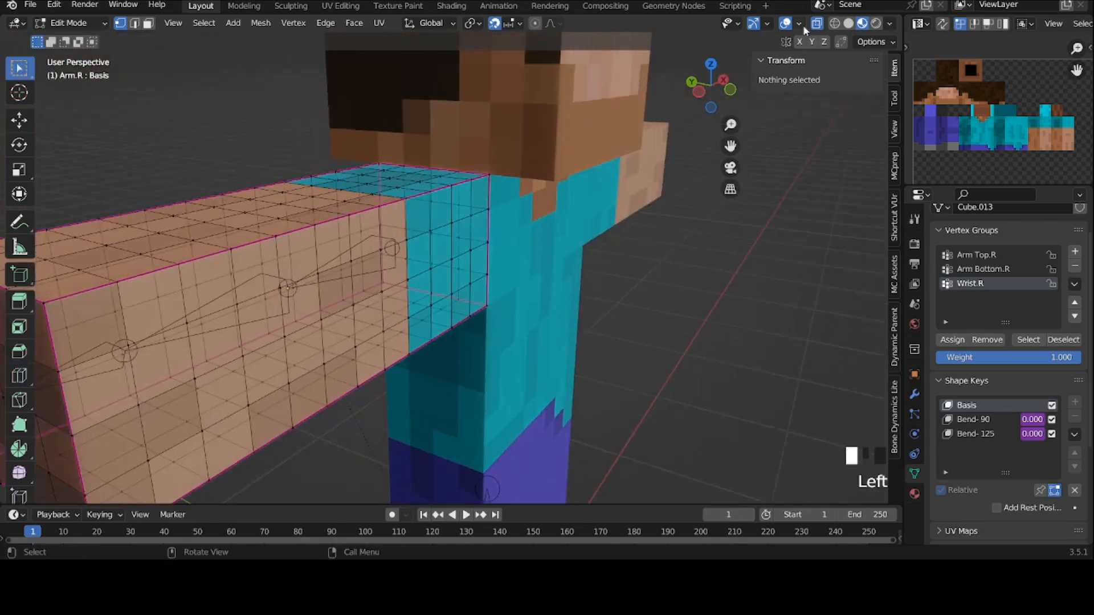
left_click(805, 28)
scroll(733, 31, "down", 2)
left_click(820, 26)
middle_click_drag(319, 285, 301, 278)
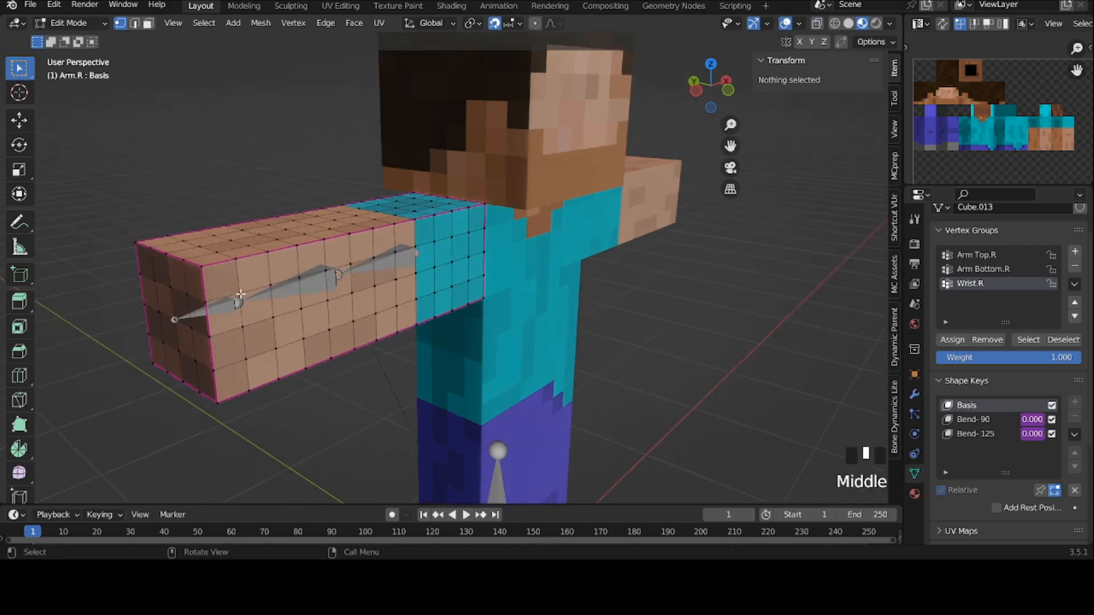
Step: Test-rotate the Wrist.R bone in Pose Mode, clear its rotation, and return to Object Mode in front view
key("Tab")
left_click(285, 287)
key("ctrl+Tab")
left_click(209, 310)
key("r")
key("alt+r")
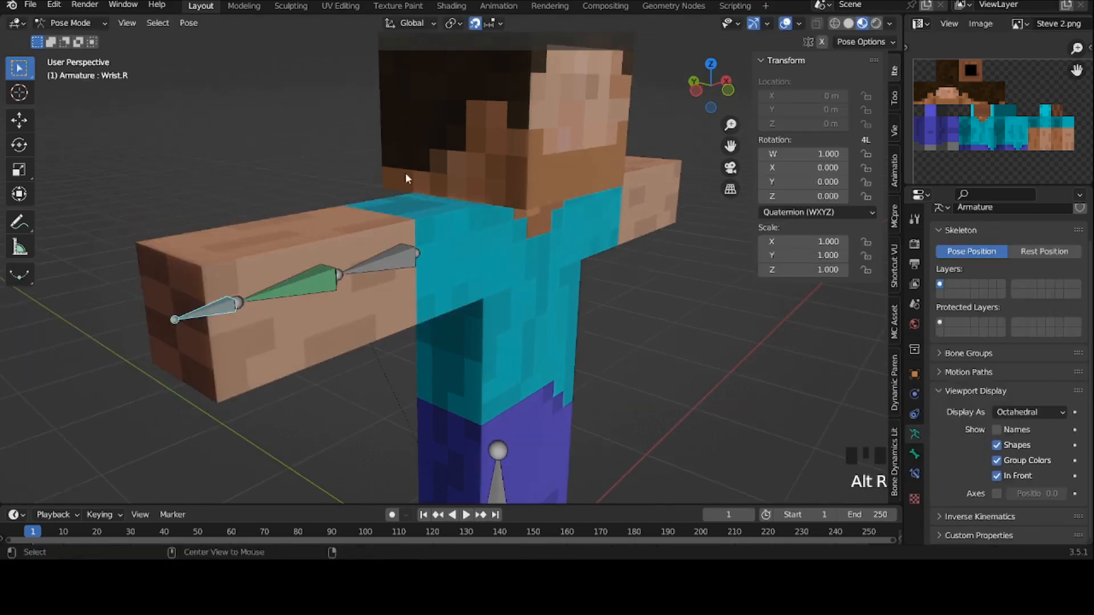
left_click(728, 90)
key("r")
left_click(365, 210)
key("ctrl+Tab")
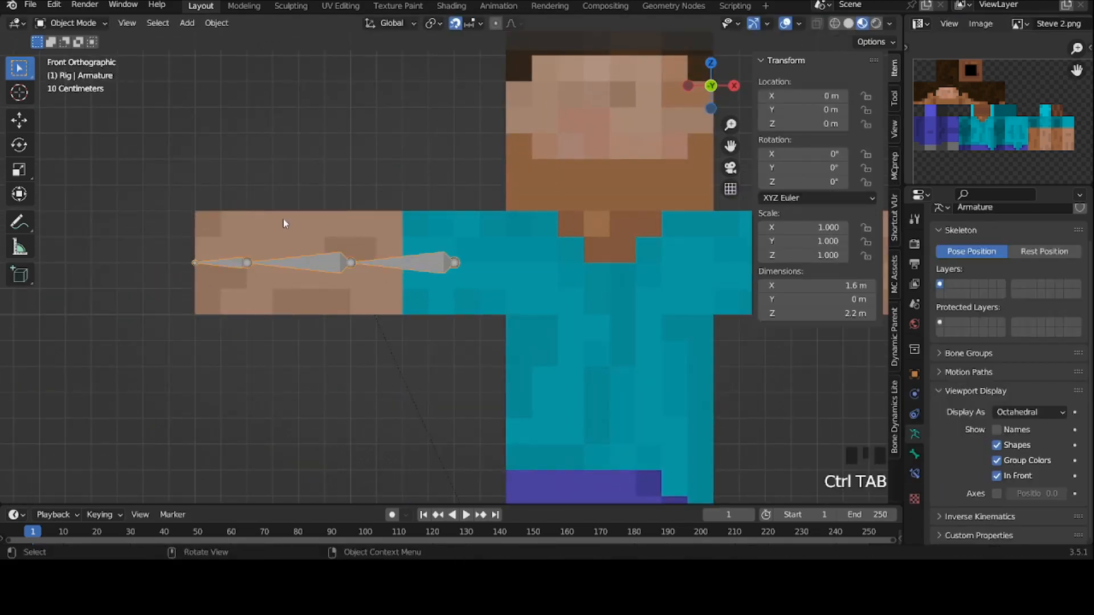
Step: Enter Edit Mode on the arm, select all forearm vertices with X-Ray on, and remove them from the Arm Bottom.R vertex group
left_click(282, 218)
key("Tab")
left_click(200, 209)
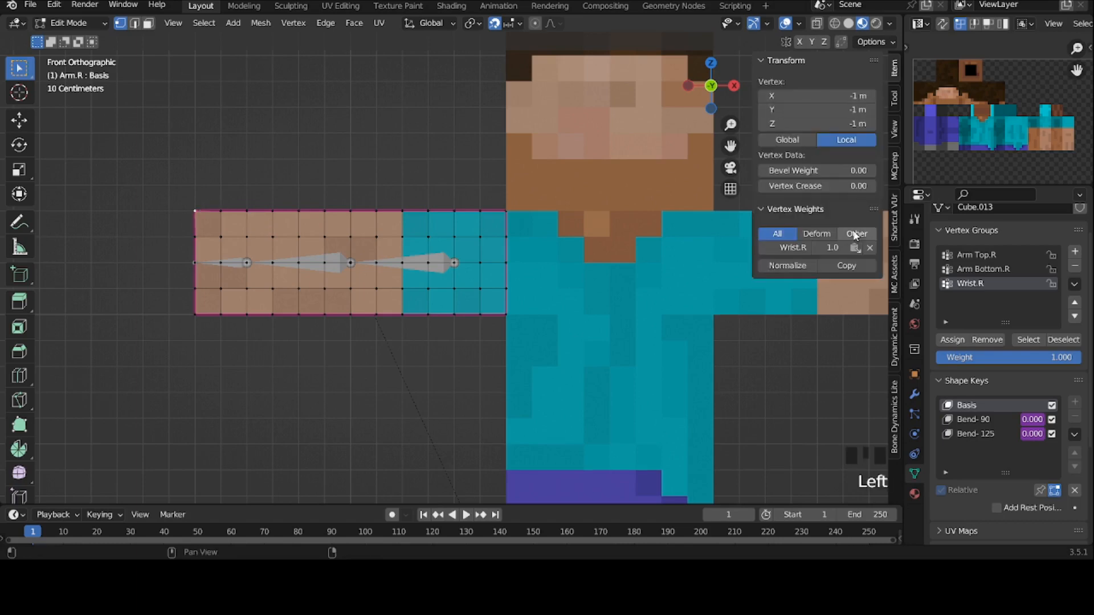
left_click(818, 23)
left_click_drag(97, 157, 340, 360)
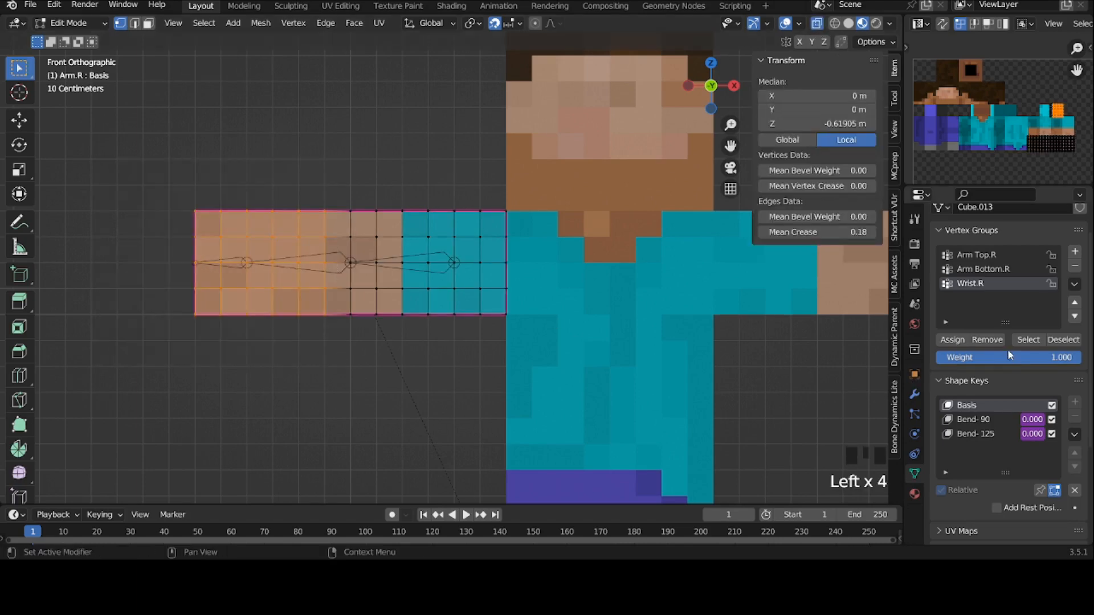
left_click(992, 270)
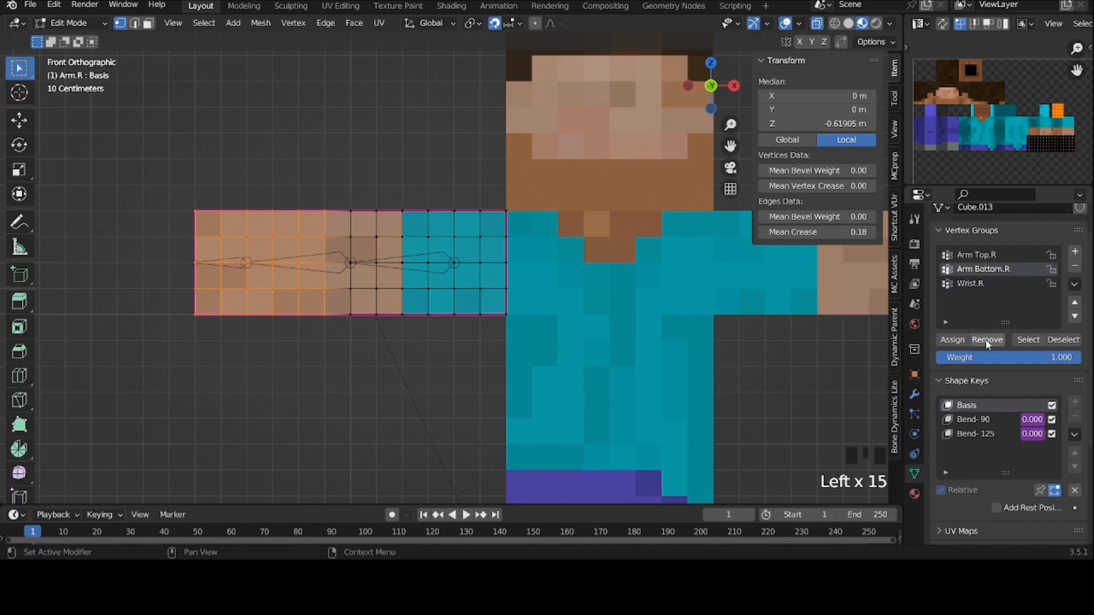
left_click(987, 342)
left_click(986, 342)
left_click(987, 341)
left_click(987, 342)
left_click(986, 342)
left_click(987, 342)
Step: Select the hand's end-face vertices and assign them to the Wrist.R vertex group with weight 1.000
left_click_drag(135, 156, 211, 348)
left_click(967, 285)
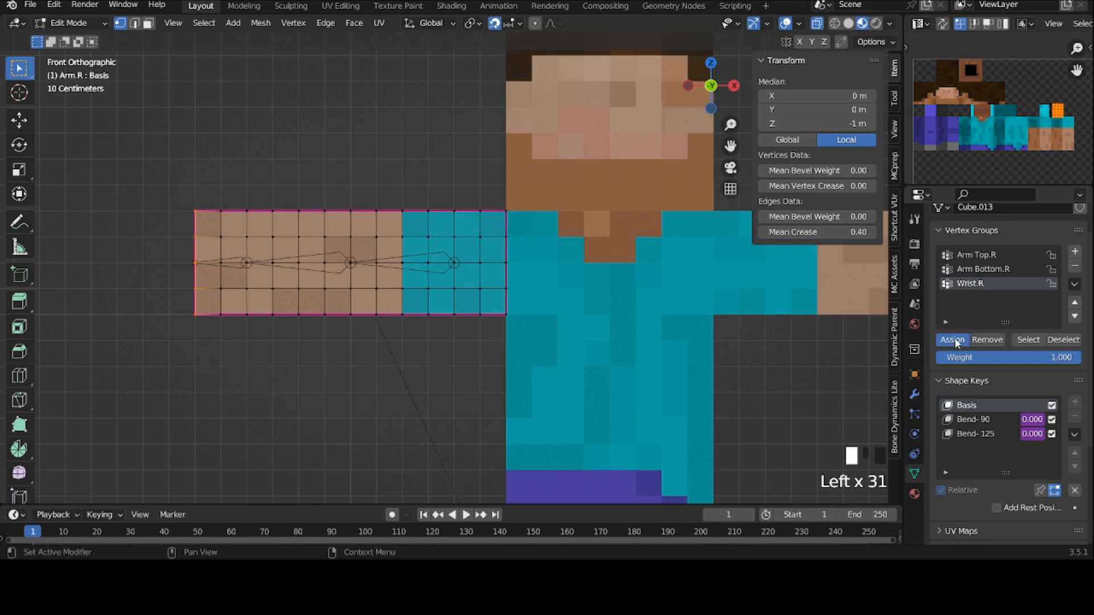
Step: Move the joint between the Arm Bottom.R and Wrist.R bones to X -1.3 m in the armature's Edit Mode
left_click(230, 262)
left_click(273, 257)
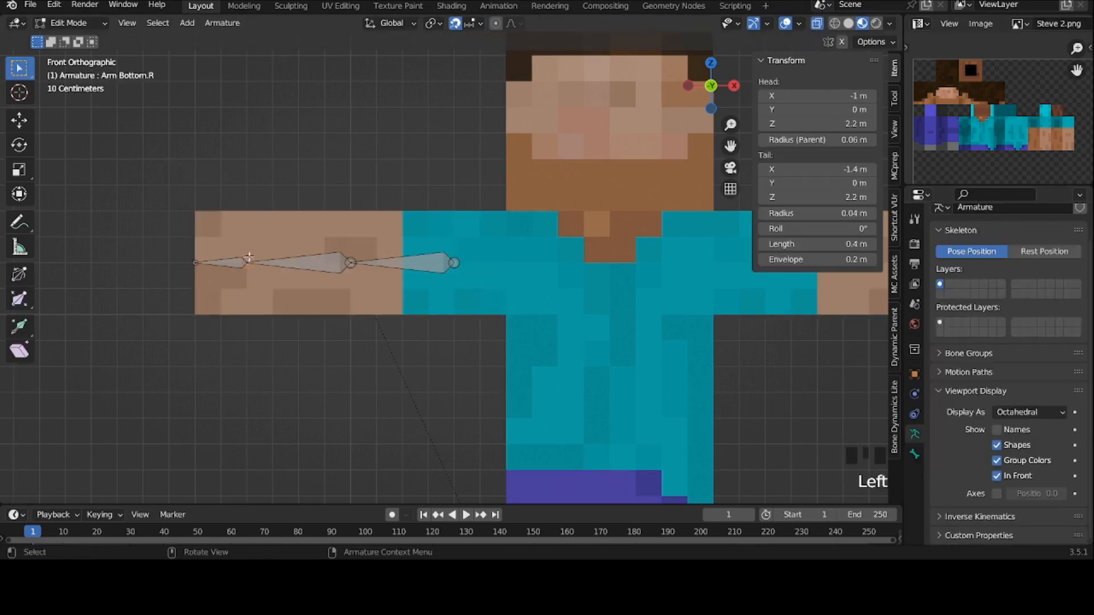
key("g")
key("Tab")
Step: Test-rotate the Wrist.R bone around its moved joint in Pose Mode and clear the rotation
key("ctrl+Tab")
left_click(255, 258)
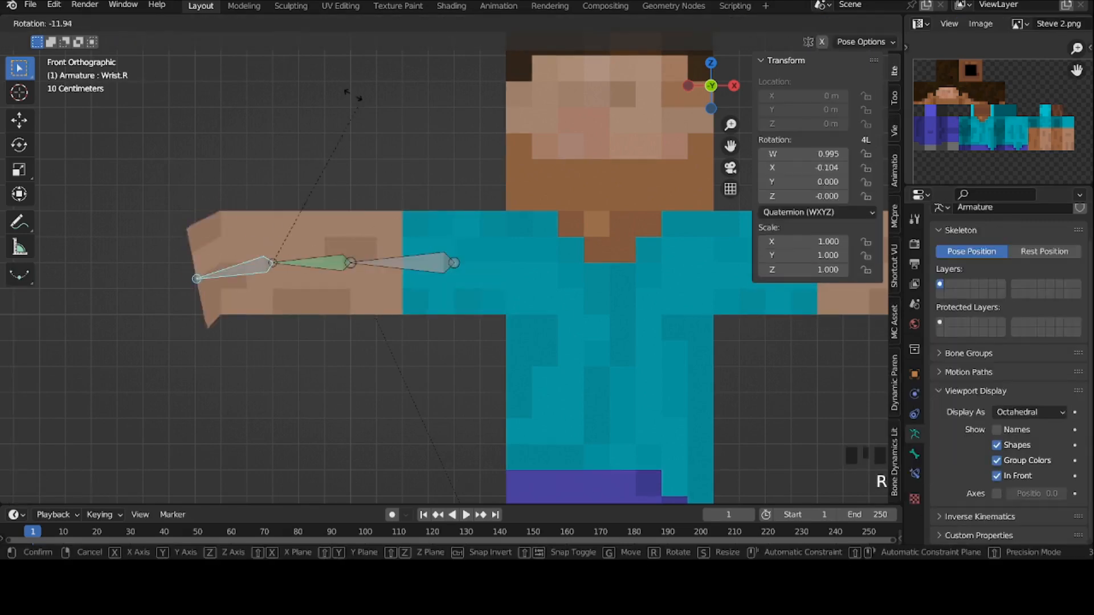
key("alt+r")
key("ctrl+Tab")
Step: Duplicate the Arm Bottom.R and Wrist.R bones in place, move the copies to the second bone layer, and display that layer
key("Tab")
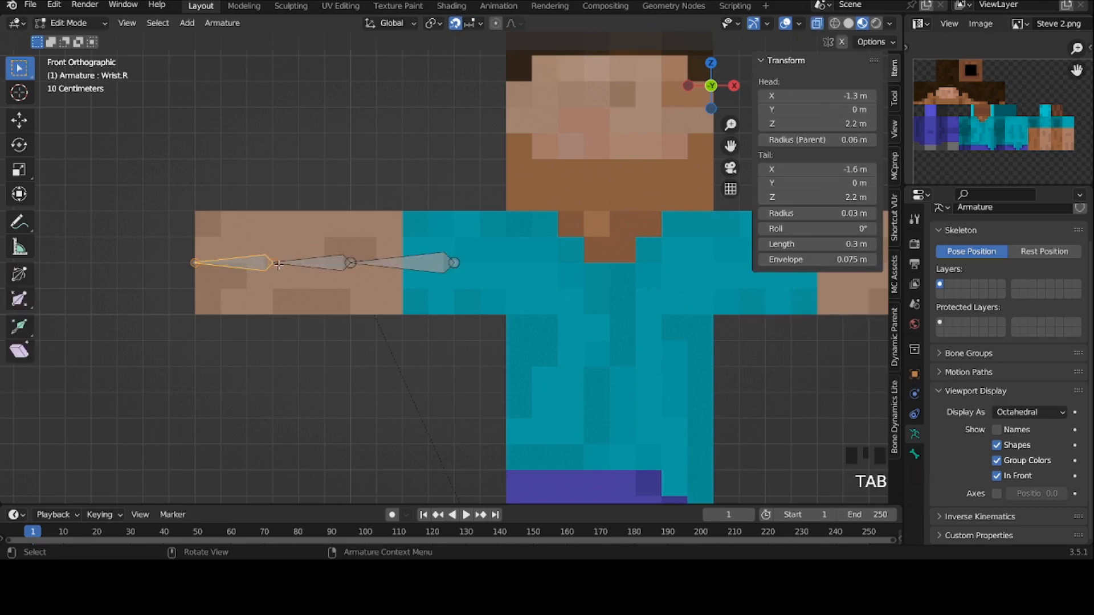
left_click(311, 265, "shift")
left_click(311, 264)
key("shift+d")
right_click(315, 290)
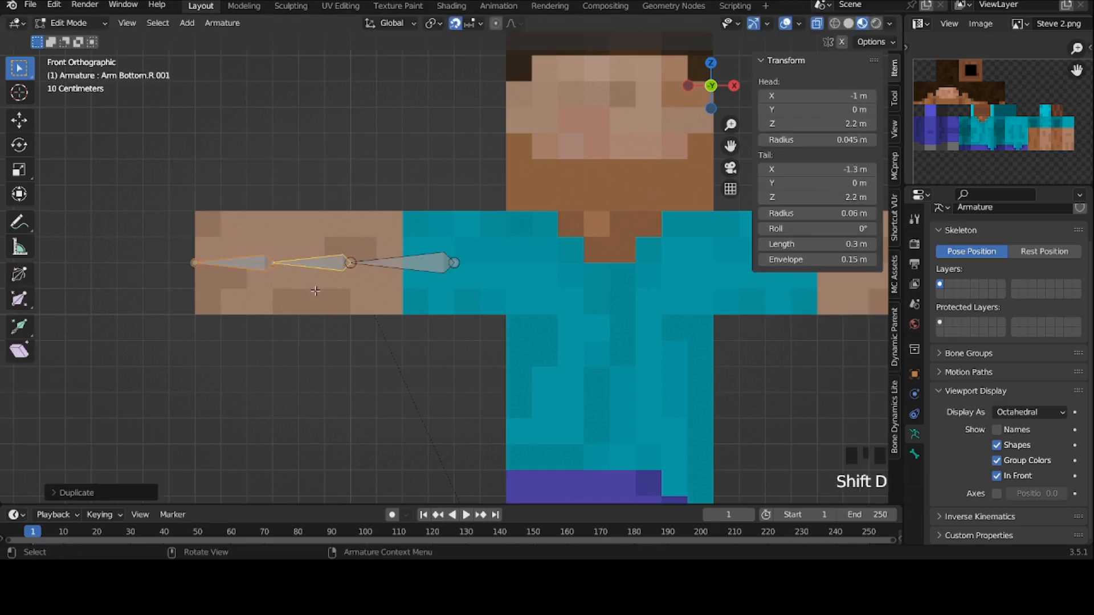
key("m")
left_click(329, 320)
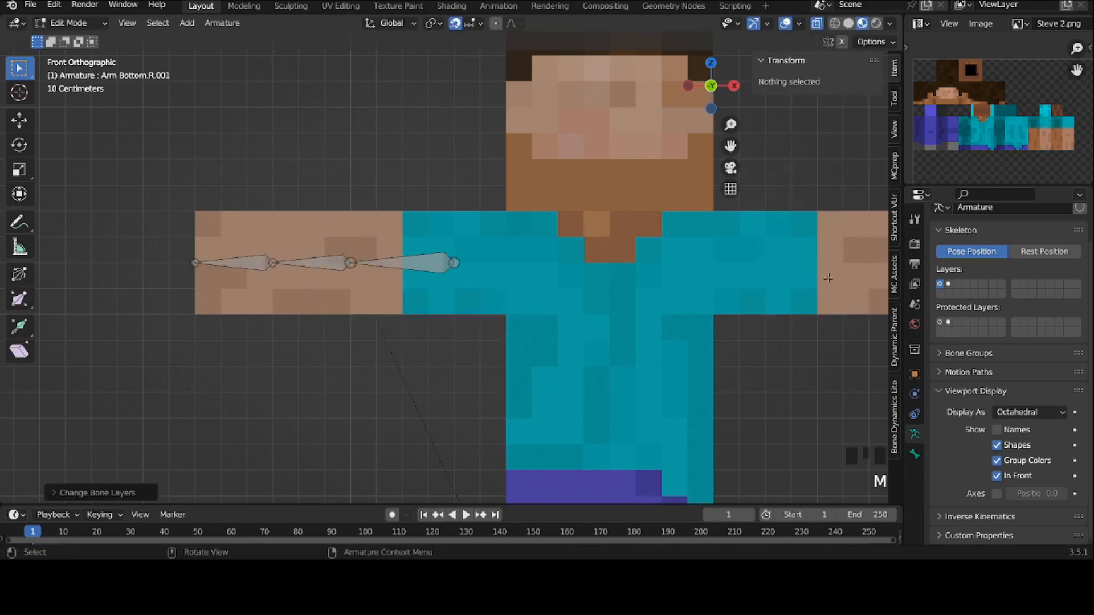
left_click(948, 284)
Step: Move the duplicated bones outward along the arm, placing the lower arm copy's head at X -1.1 m and tail at X -1.5 m
left_click(288, 260)
key("g")
key("g")
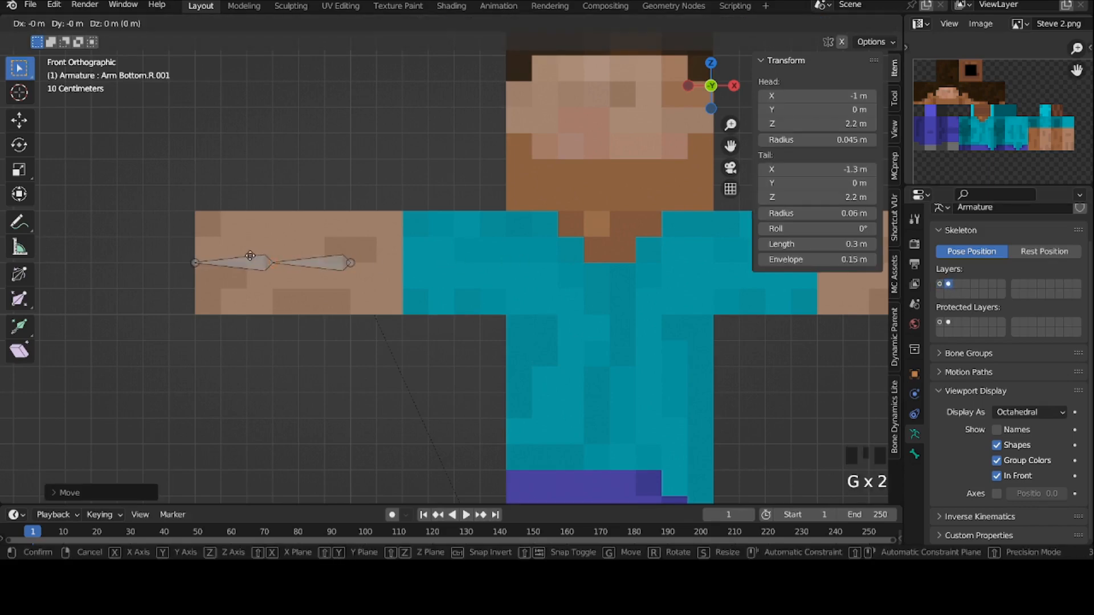
left_click(223, 260)
left_click(294, 259, "shift")
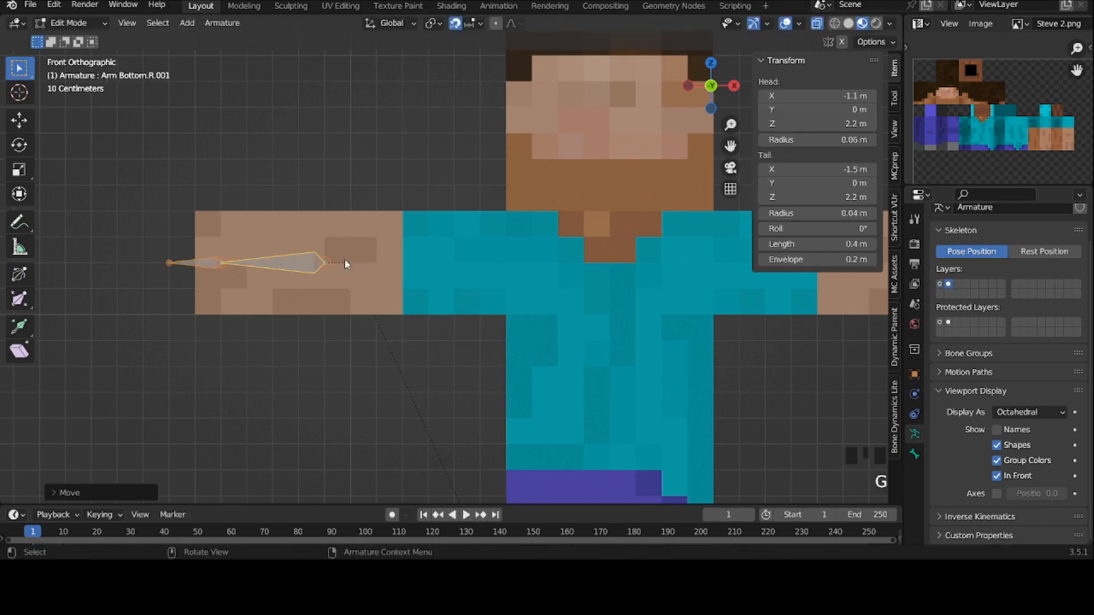
Step: Remove the Limit Rotation constraint from the duplicated lower arm bone Arm Bottom.R.001 in Pose Mode
key("Tab")
left_click(217, 261)
key("r")
left_click(302, 255)
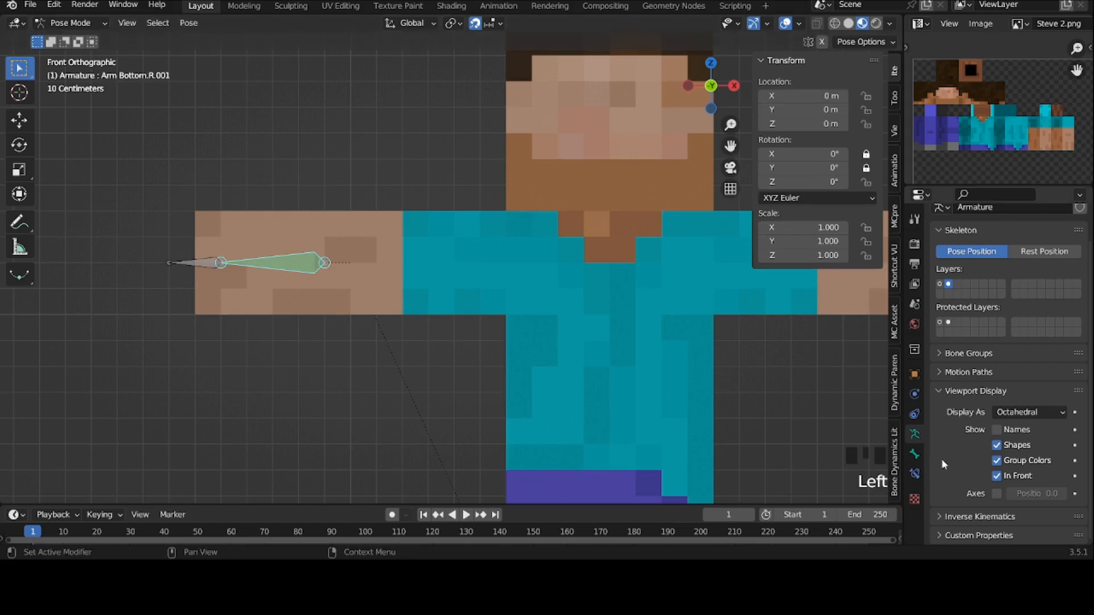
left_click(914, 454)
left_click(914, 473)
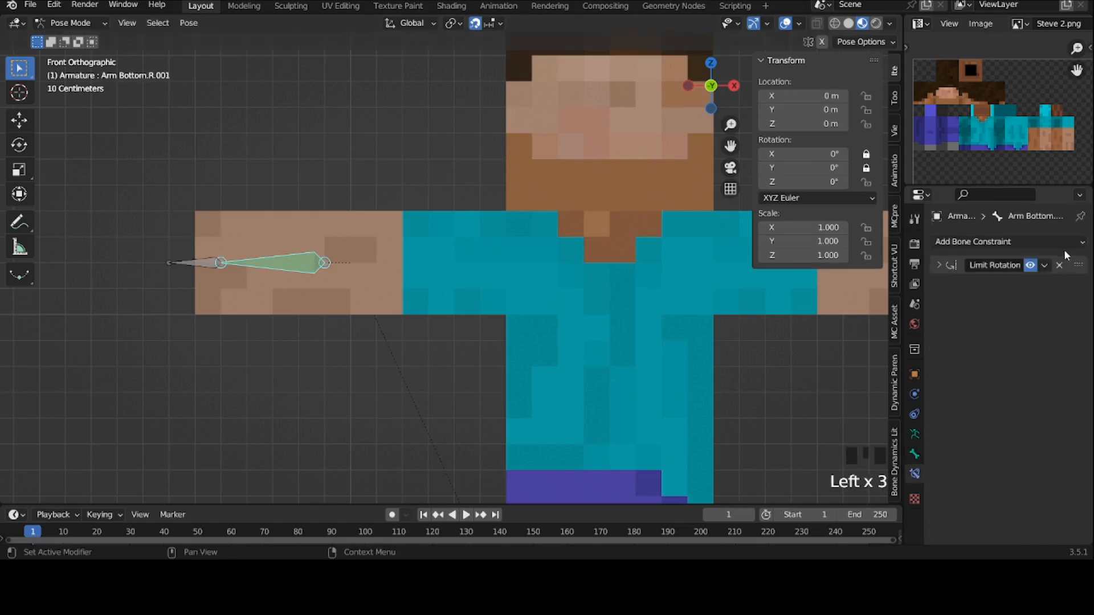
left_click(947, 415)
Step: Display both bone layers and parent Wrist.R.001 to Wrist.R with Keep Offset in the armature's Edit Mode
left_click(914, 434)
left_click(940, 320, "shift")
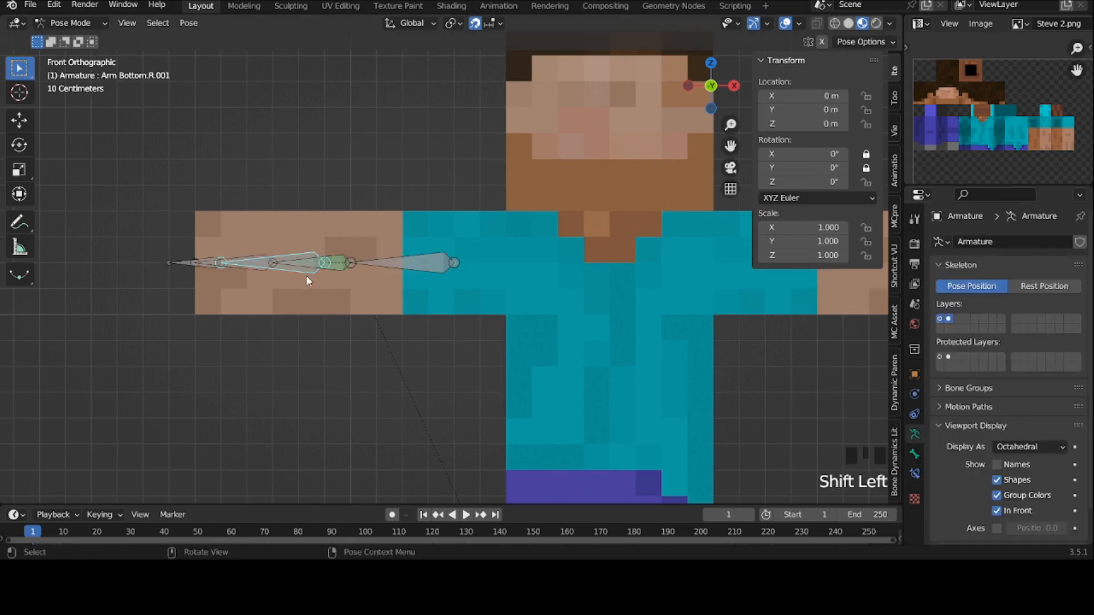
left_click(199, 259)
scroll(158, 245, "up", 1)
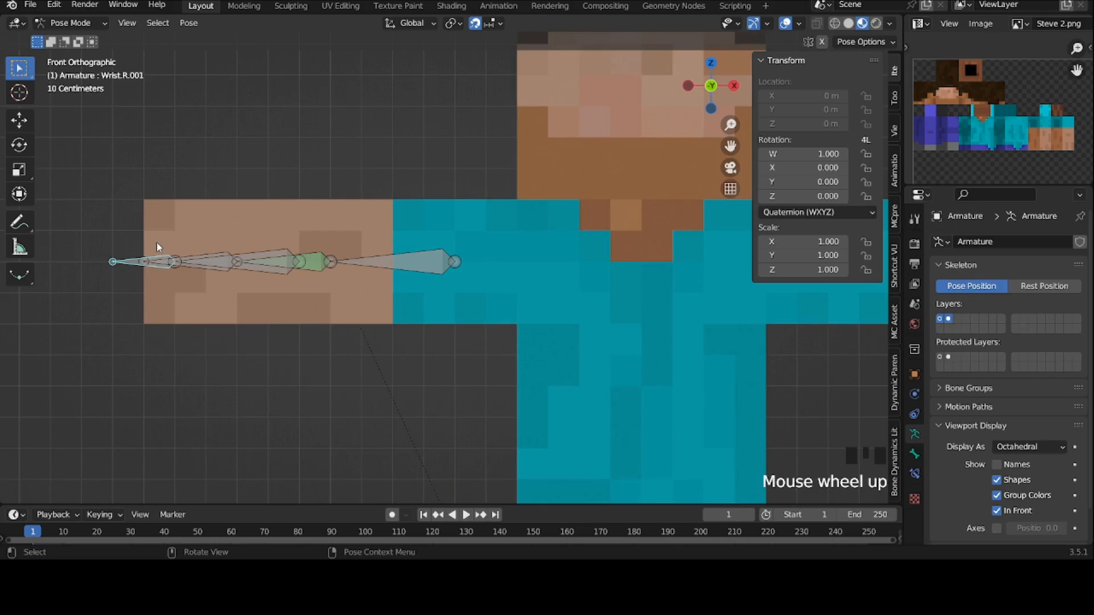
left_click(201, 254, "shift")
key("Tab")
key("ctrl+p")
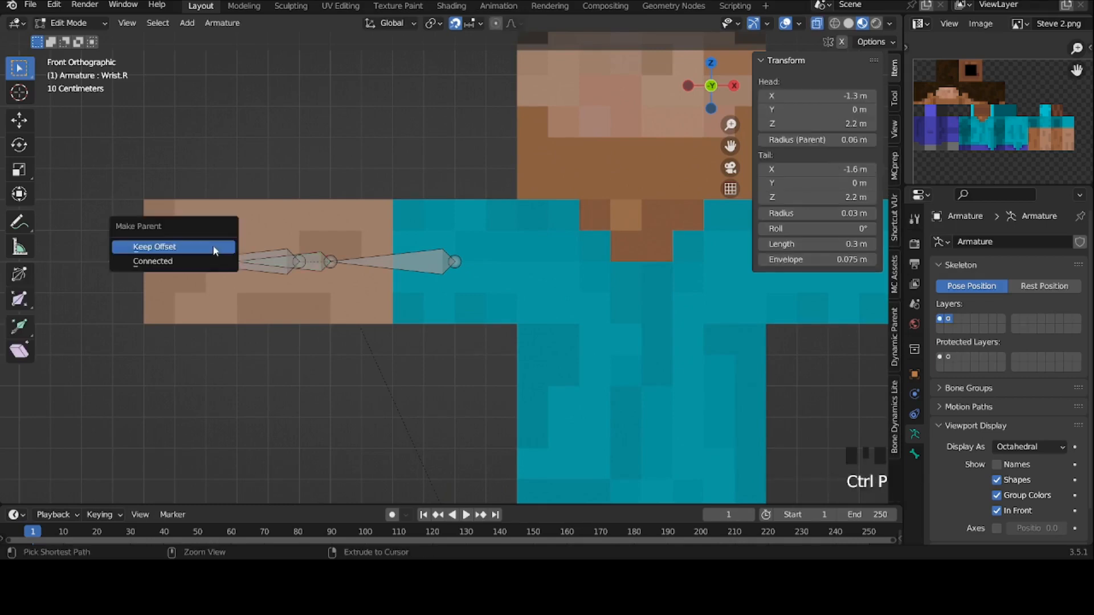
left_click(213, 246)
key("Tab")
Step: Parent the Arm Bottom.R.001 bone to Arm Bottom.R with Keep Offset
left_click(267, 242)
left_click(275, 250)
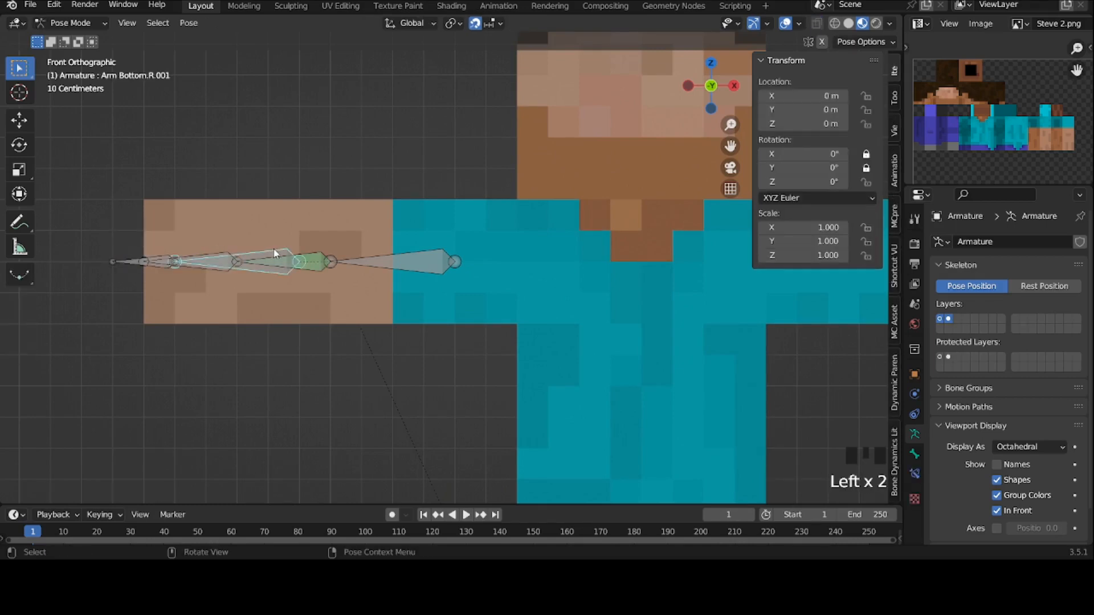
key("Tab")
left_click(319, 254, "shift")
key("ctrl+p")
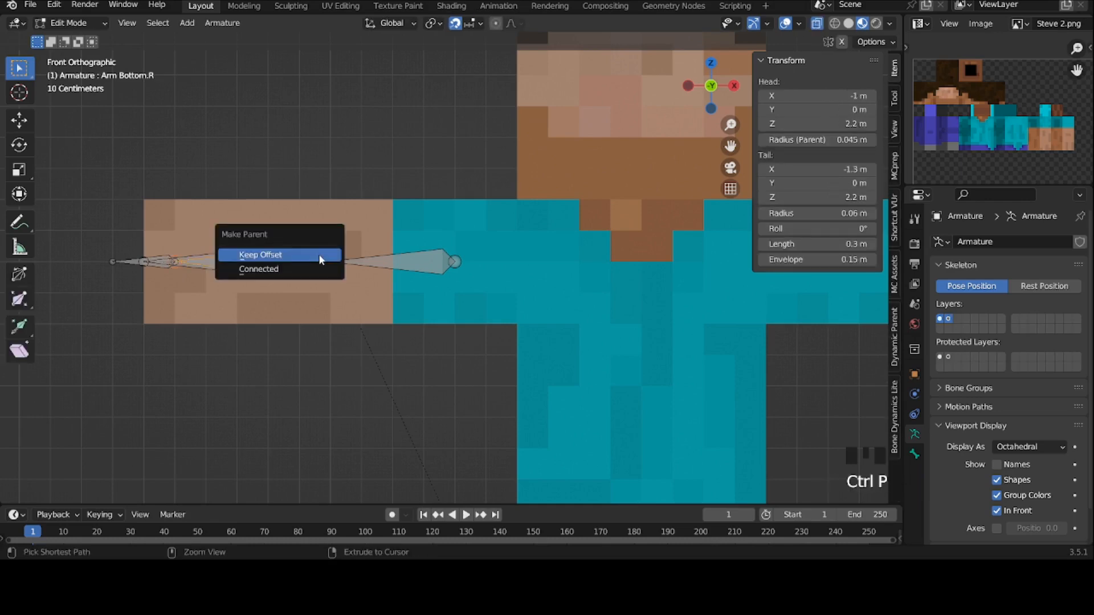
left_click(320, 253)
Step: Test-move the head of the Arm Bottom.R.001 bone in Edit Mode and undo the move
left_click(302, 258)
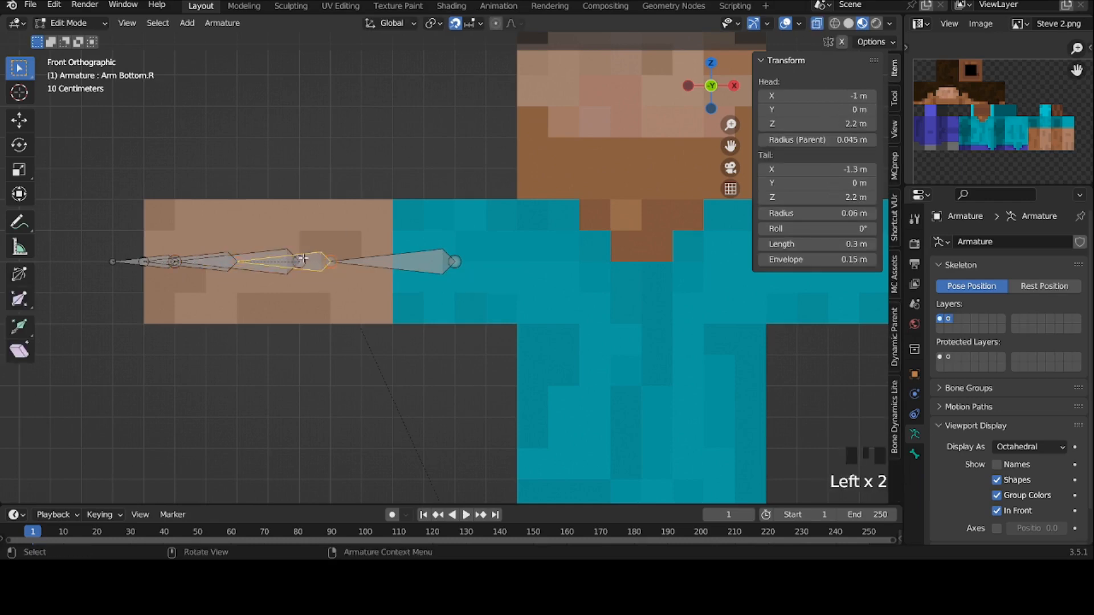
left_click(303, 259)
key("g")
left_click(326, 254)
key("ctrl+z")
Step: Display only the second bone layer in Pose Mode and give Arm Bottom.R.001 a Stretch To constraint targeting Wrist.R.001
key("Tab")
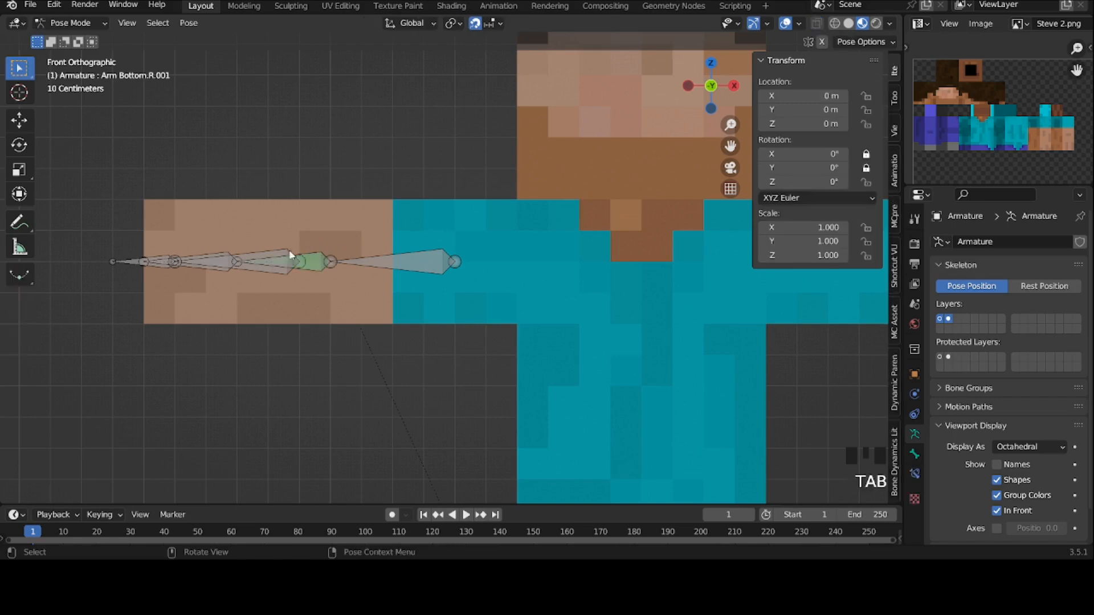
left_click(206, 257)
left_click(947, 319)
left_click(283, 236)
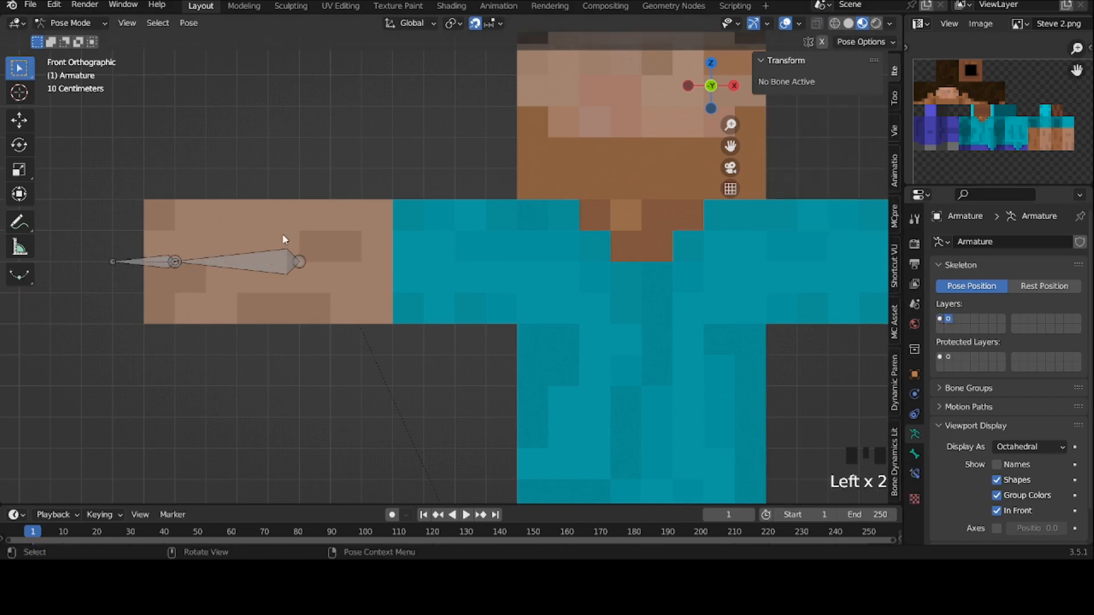
left_click(147, 258)
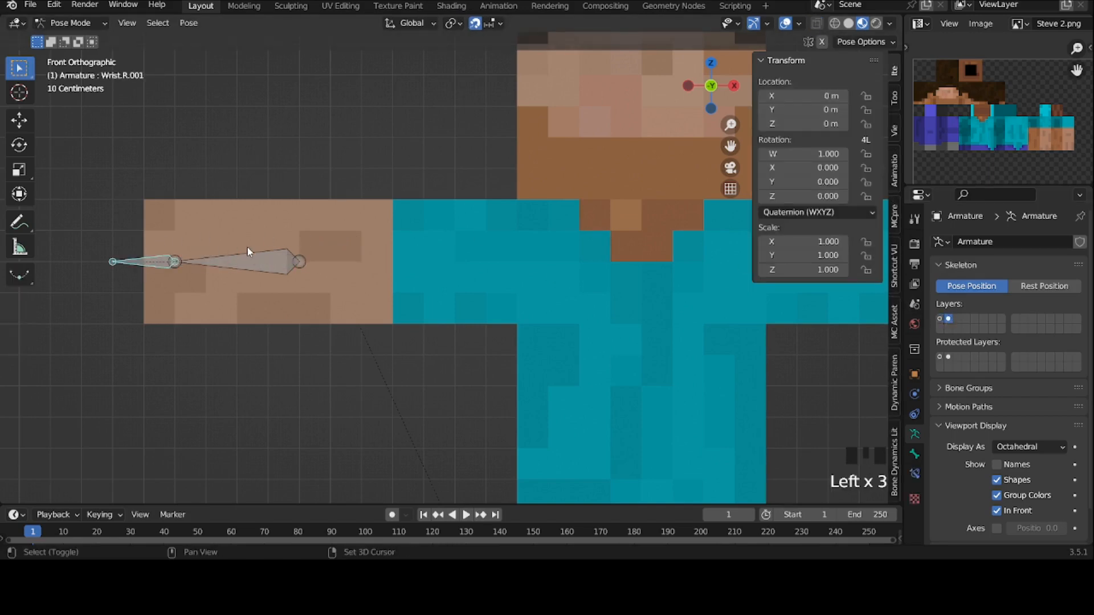
left_click(268, 258, "shift")
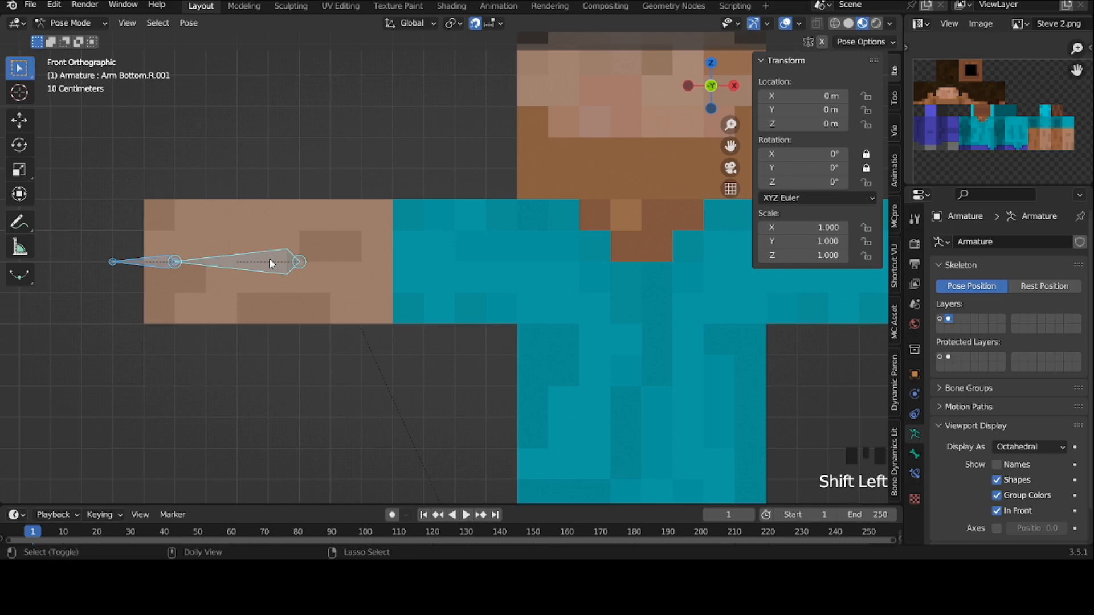
key("ctrl+shift+c")
left_click(331, 358)
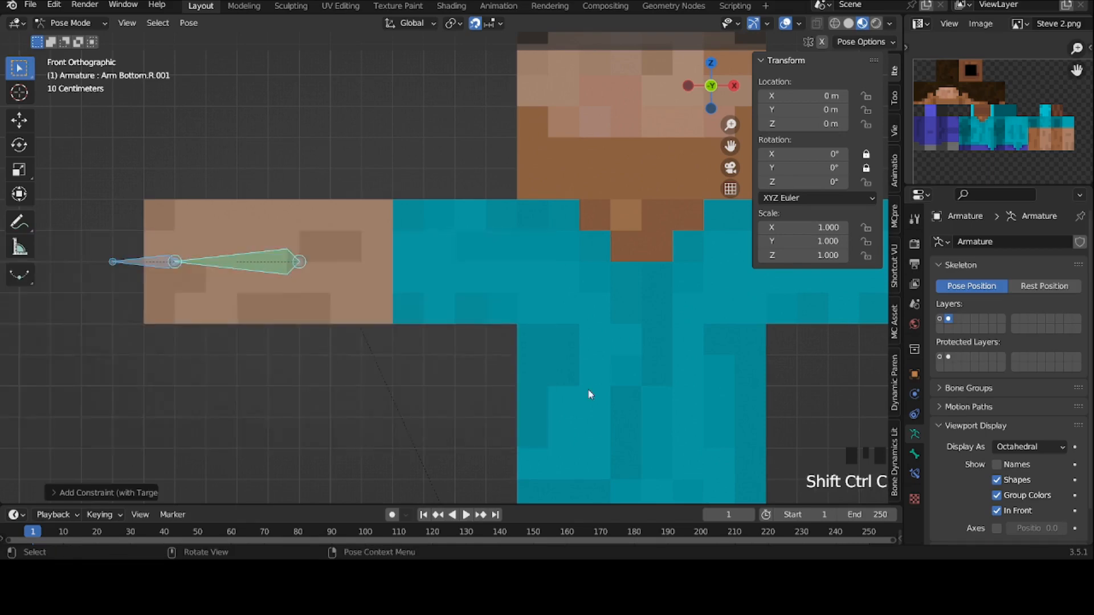
Step: Reset the Stretch To constraint's original length, set its volume variation to 0 and its rotation to XZ
left_click(911, 473)
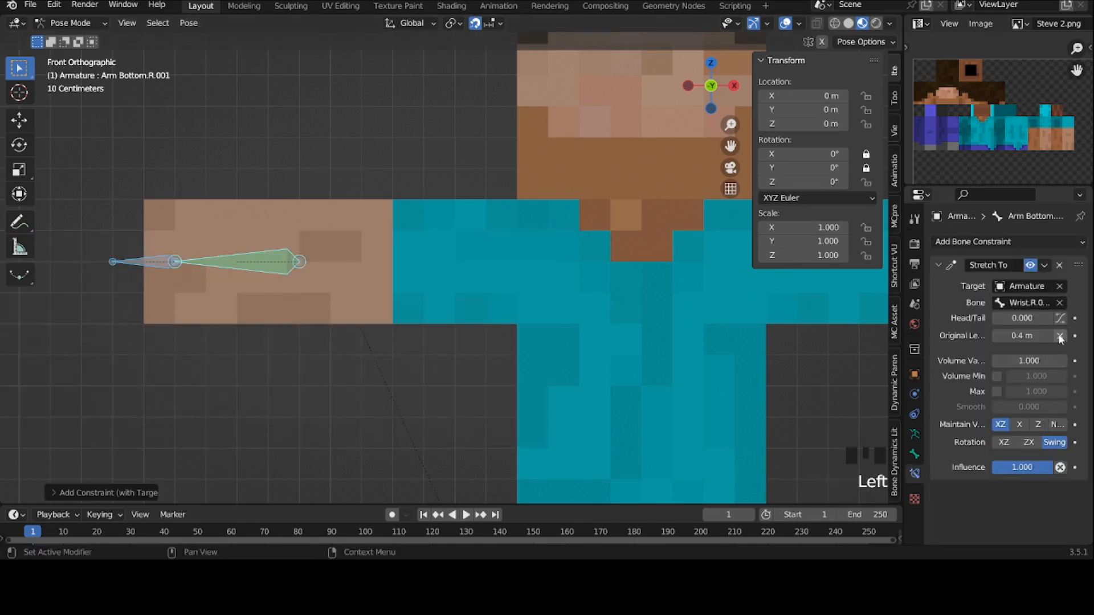
left_click(1059, 337)
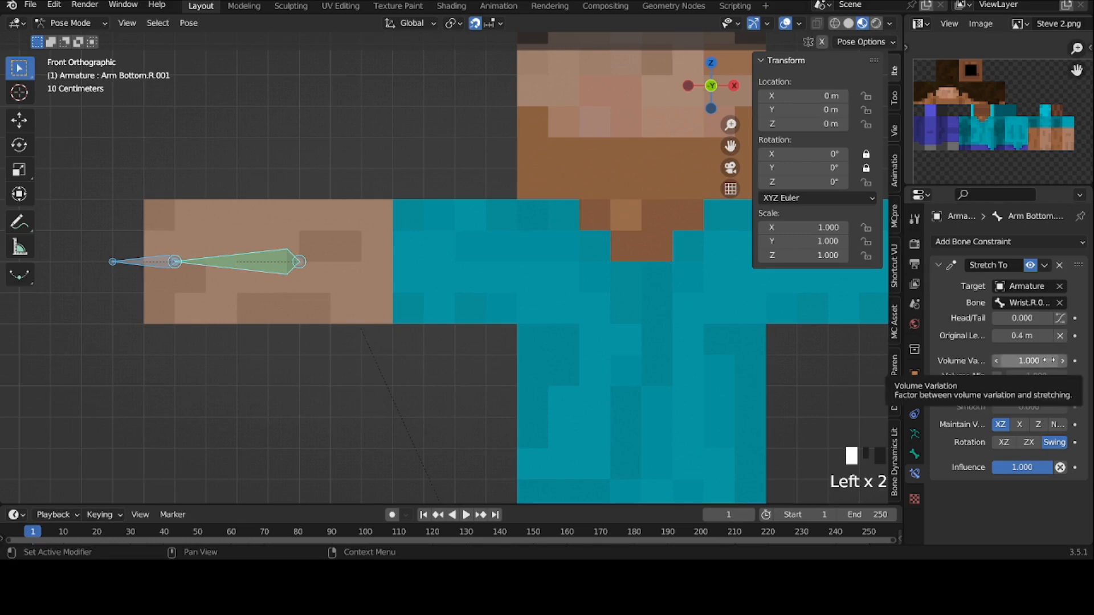
left_click_drag(1028, 361, 997, 361)
left_click(1004, 443)
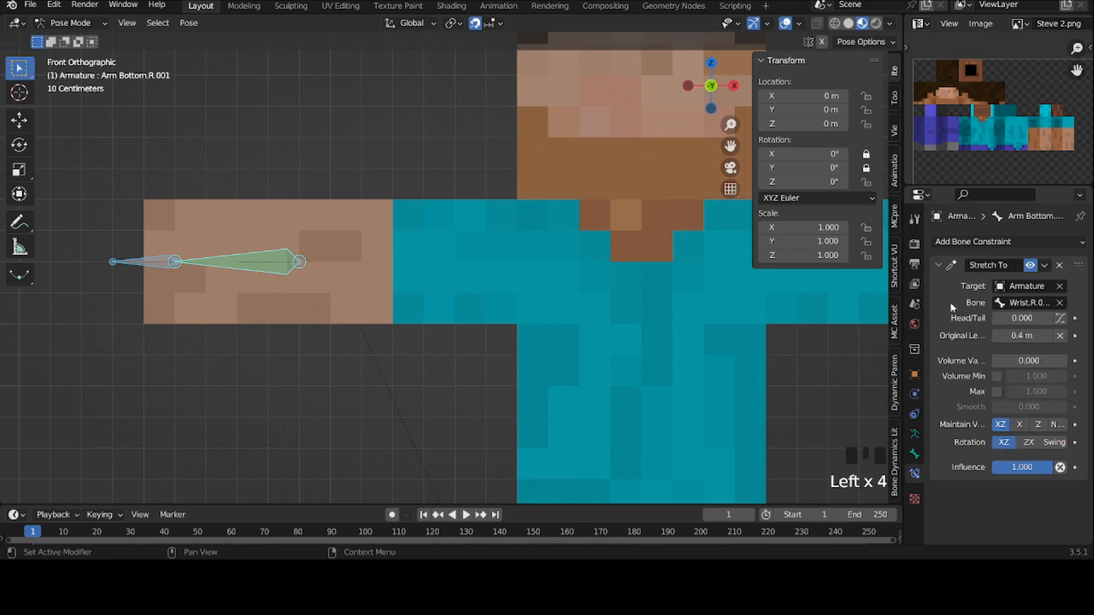
left_click(938, 264)
Step: Display only the first bone layer and test-rotate the Wrist.R bone slightly upward
left_click(914, 434)
left_click(938, 320)
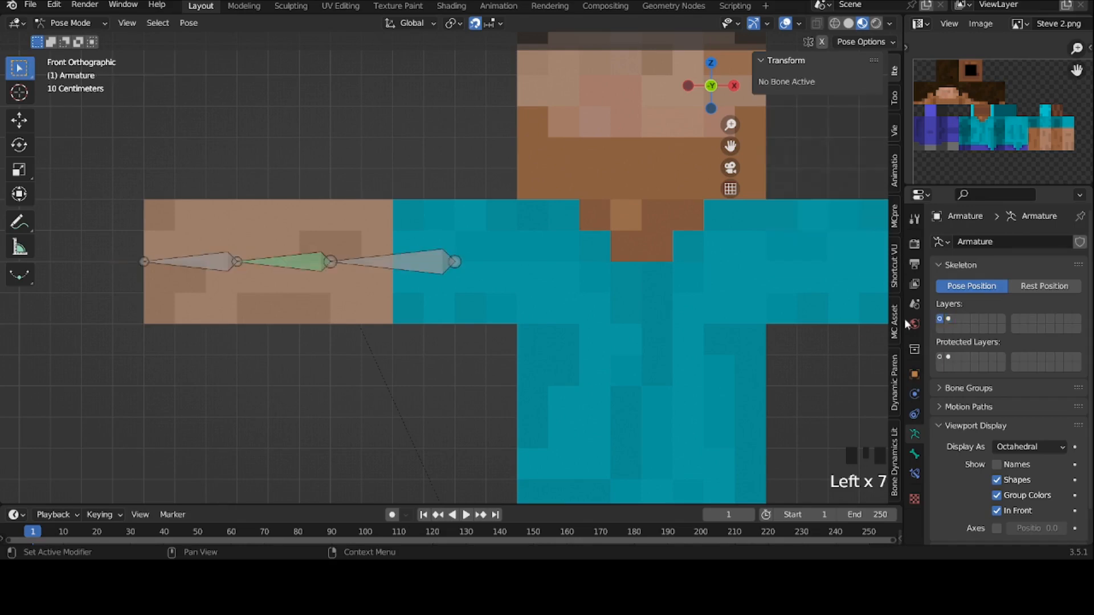
left_click(195, 267)
key("r")
left_click(531, 221)
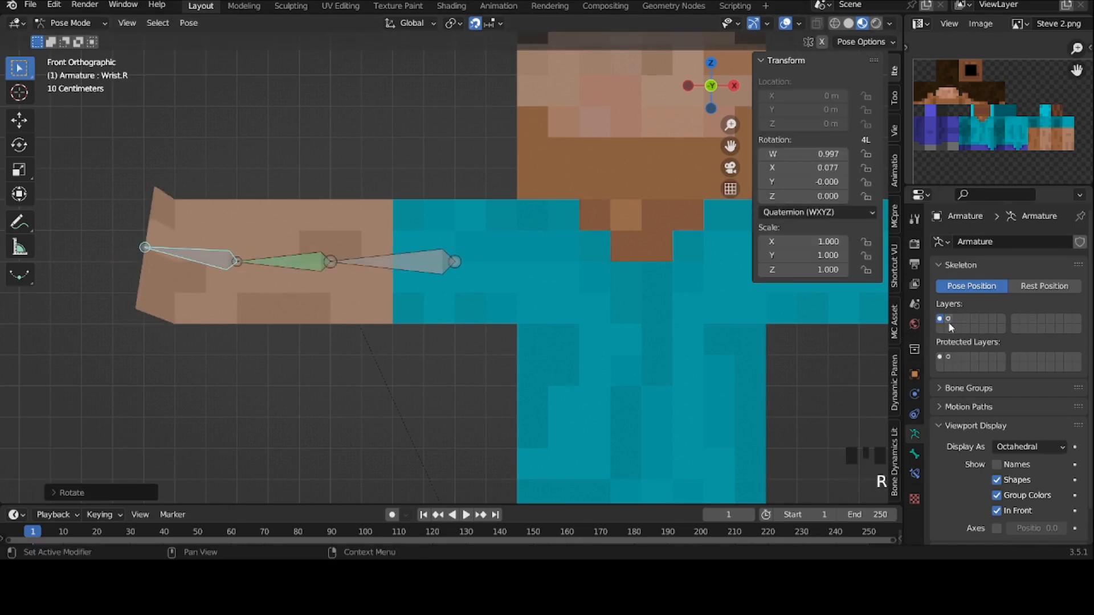
Step: Add a vertex group named Arm Bottom.R.001 to the Arm.R mesh and place it above the Wrist.R group
left_click(948, 320)
left_click(939, 318, "shift")
key("ctrl+Tab")
key("ctrl+Tab")
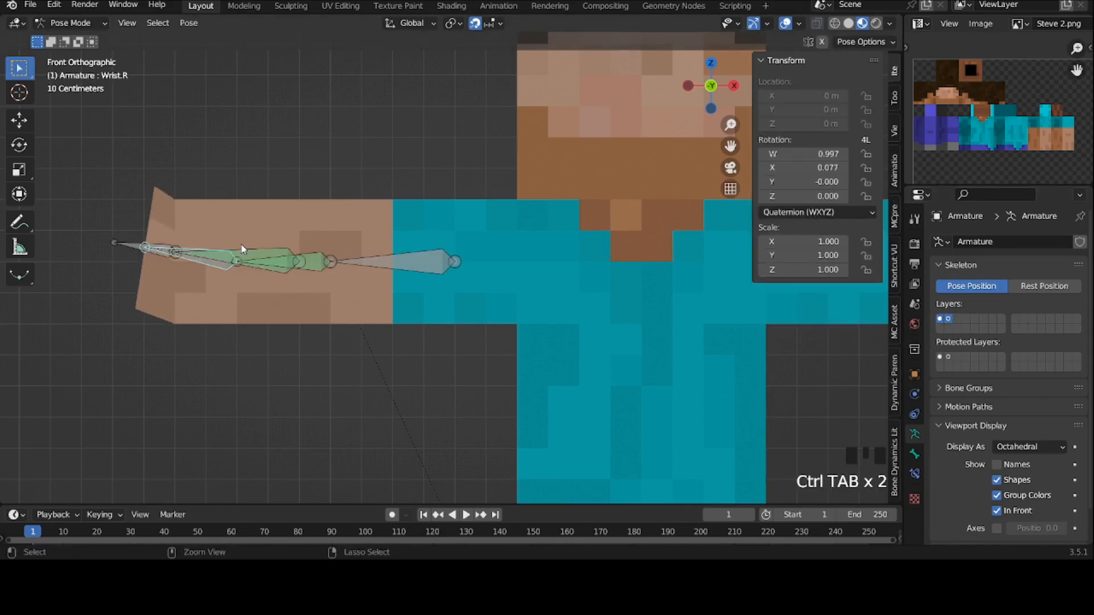
left_click(242, 250)
key("ctrl+Tab")
left_click(306, 270)
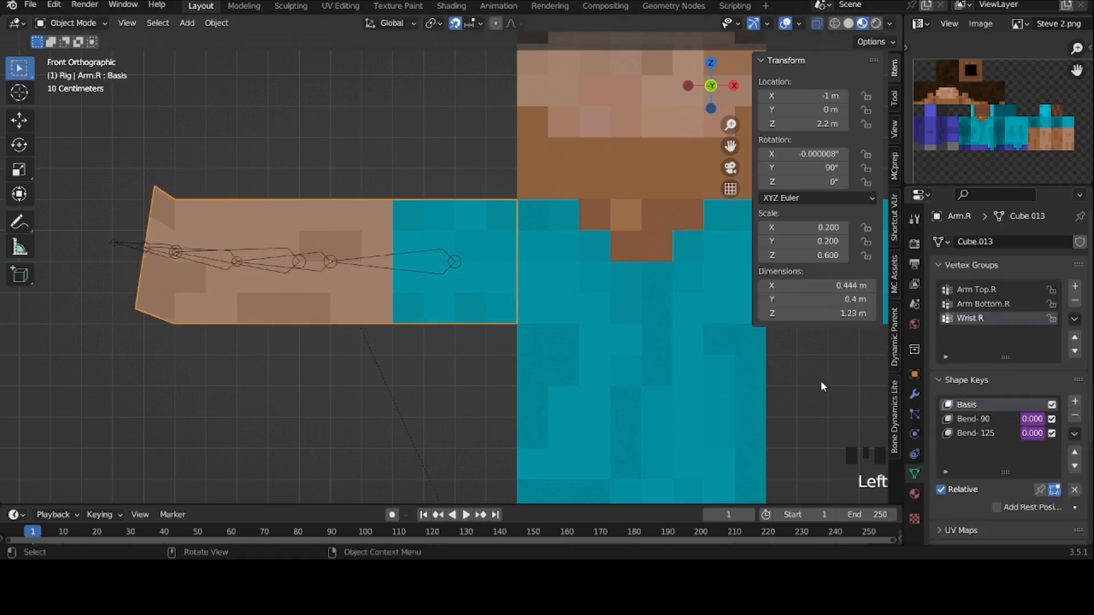
key("ctrl+c")
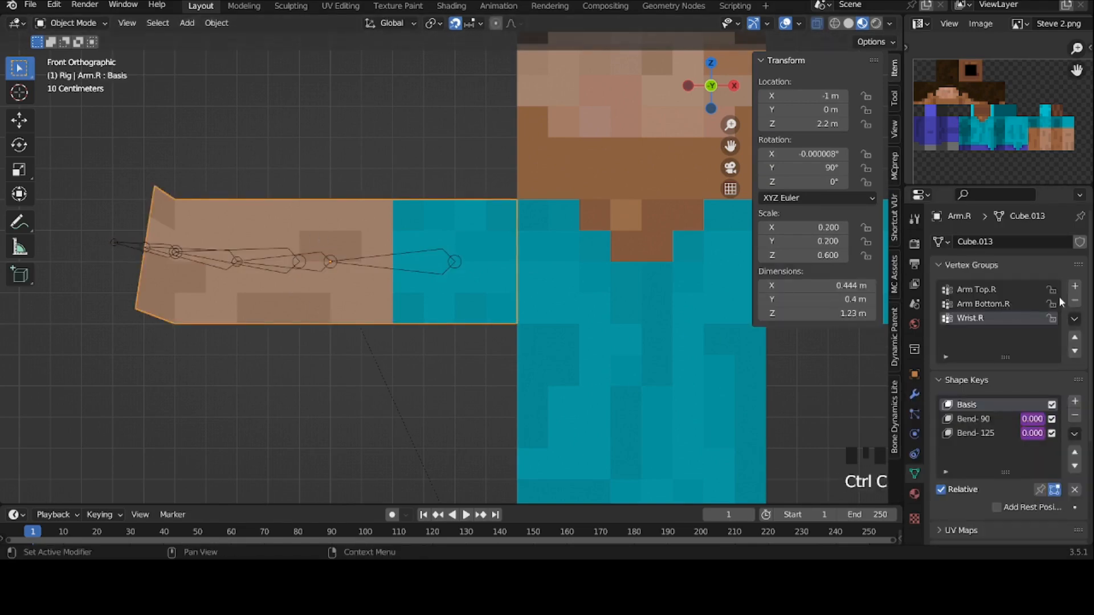
left_click(1074, 286)
key("ctrl+v")
left_click(1074, 338)
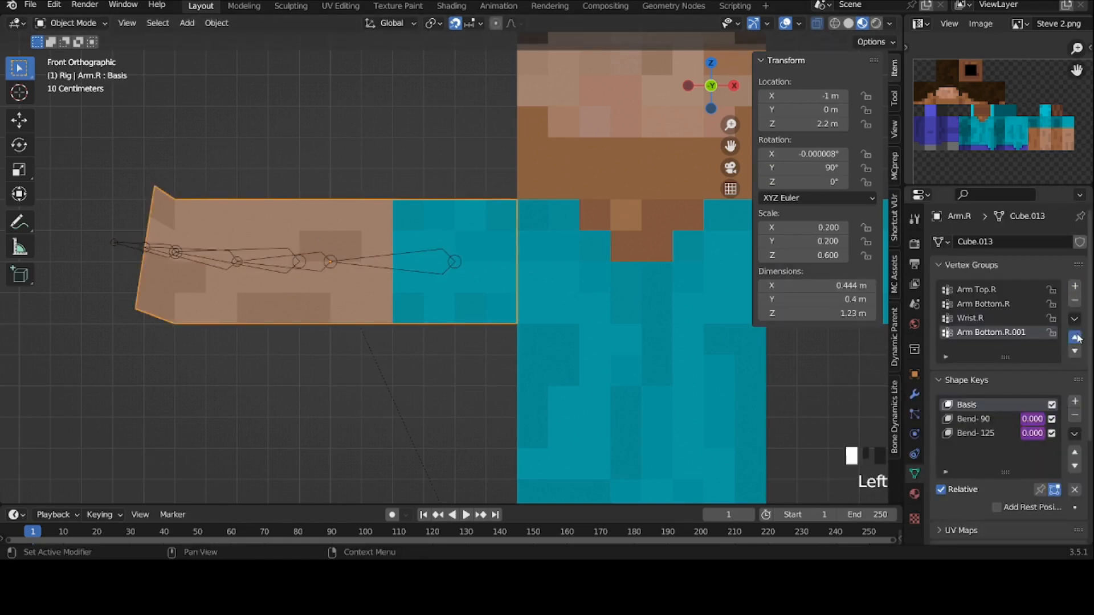
Step: Assign the forearm vertices between the wrist end and the elbow to the Arm Bottom.R.001 group at weight 1.000
key("Tab")
left_click_drag(164, 181, 322, 359)
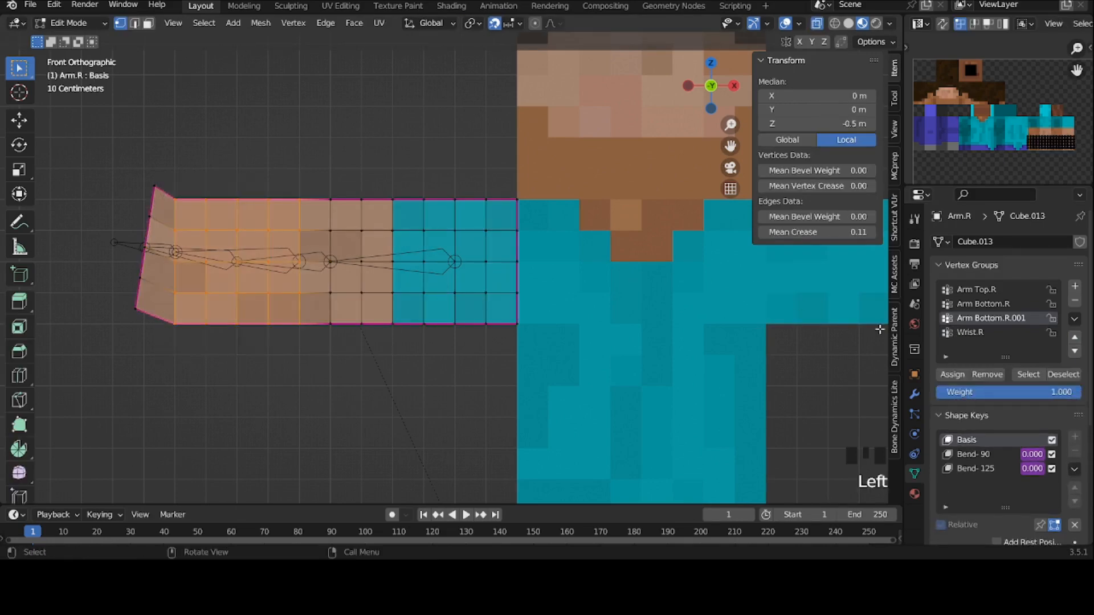
left_click(943, 374)
double_click(937, 373)
left_click(420, 88)
key("Tab")
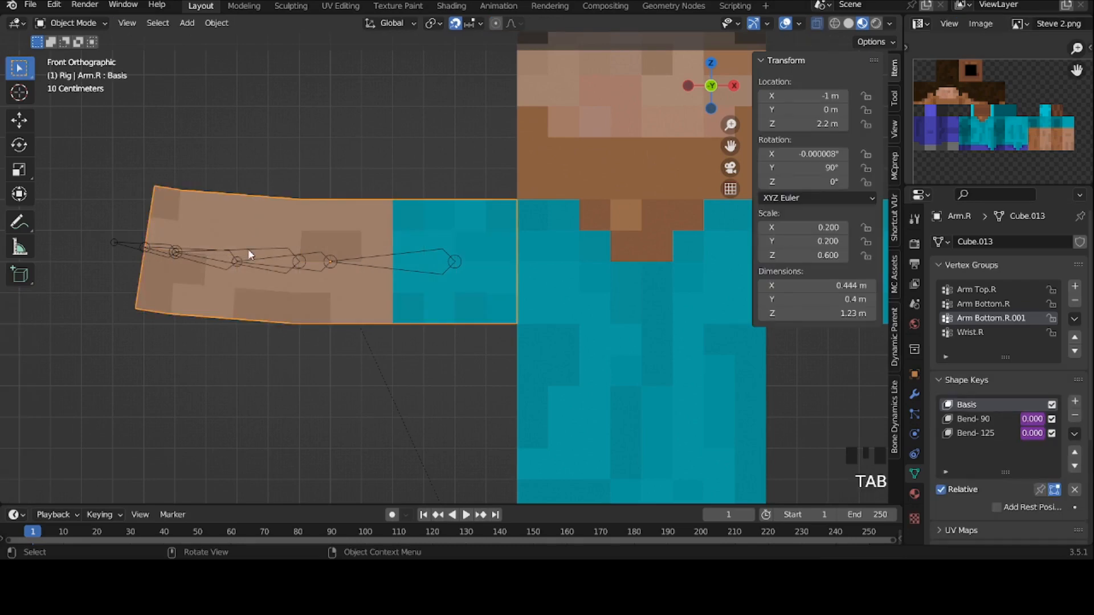
Step: Clear the Wrist.R bone's rotation in Pose Mode and rotate it further upward to test the forearm deformation
left_click(248, 248)
key("ctrl+Tab")
left_click(191, 253)
key("alt+r")
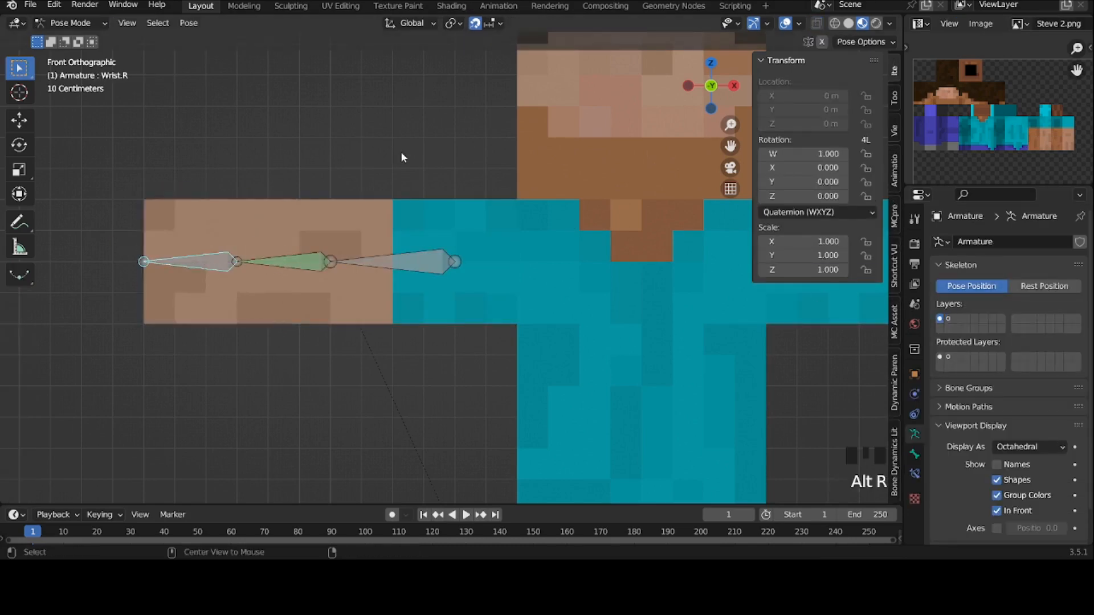
key("r")
left_click(438, 268)
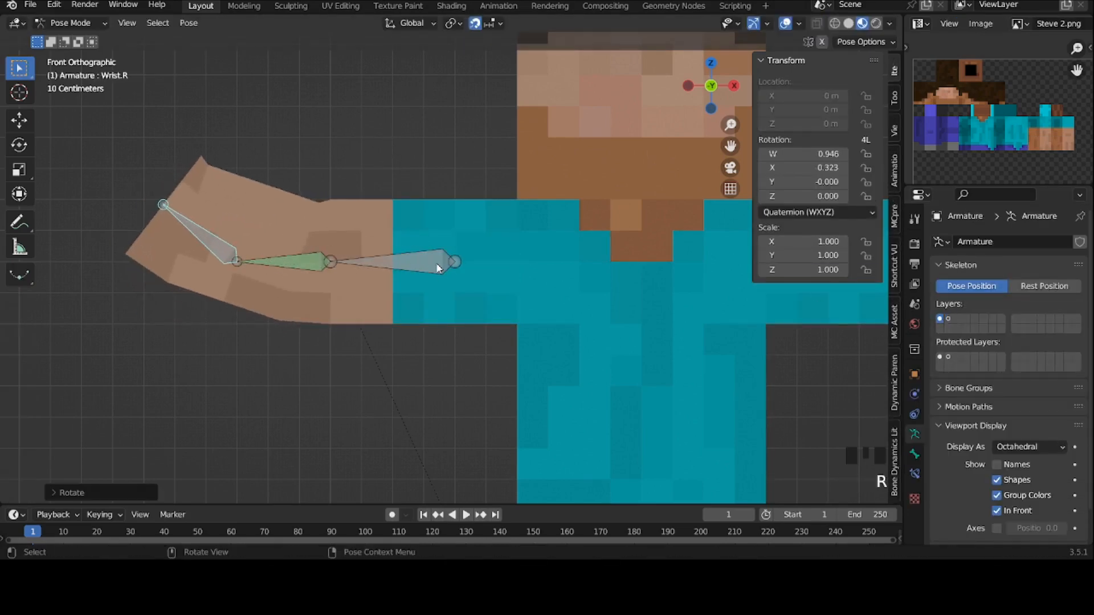
Step: Display the second bone layer and set the Arm Bottom.R.001 bone's Bendy Bones segments to 32
left_click(946, 320)
left_click(304, 257)
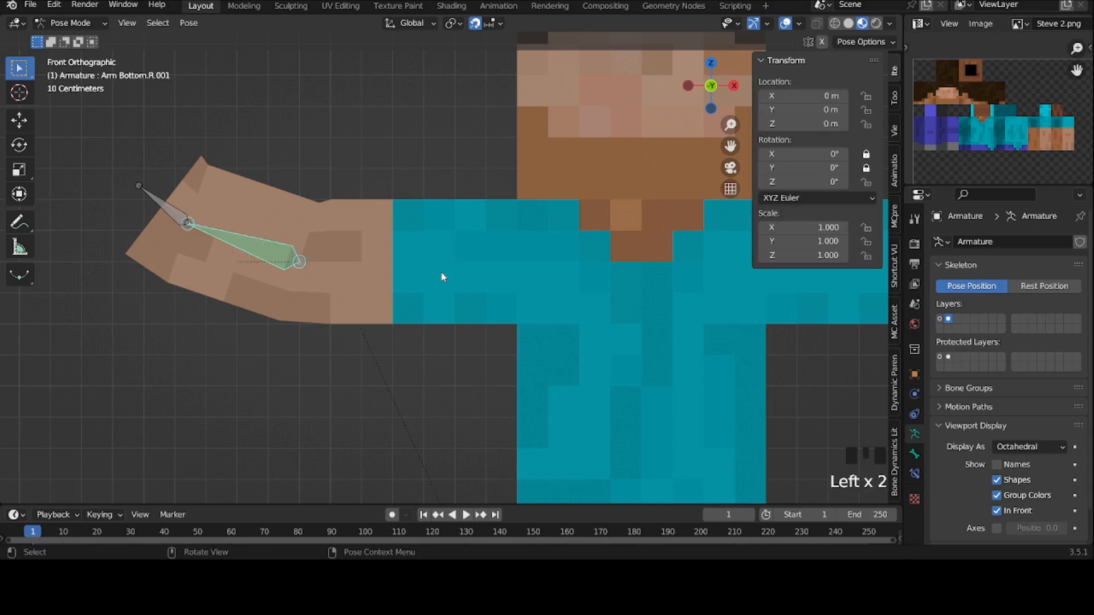
left_click(915, 454)
left_click(970, 448)
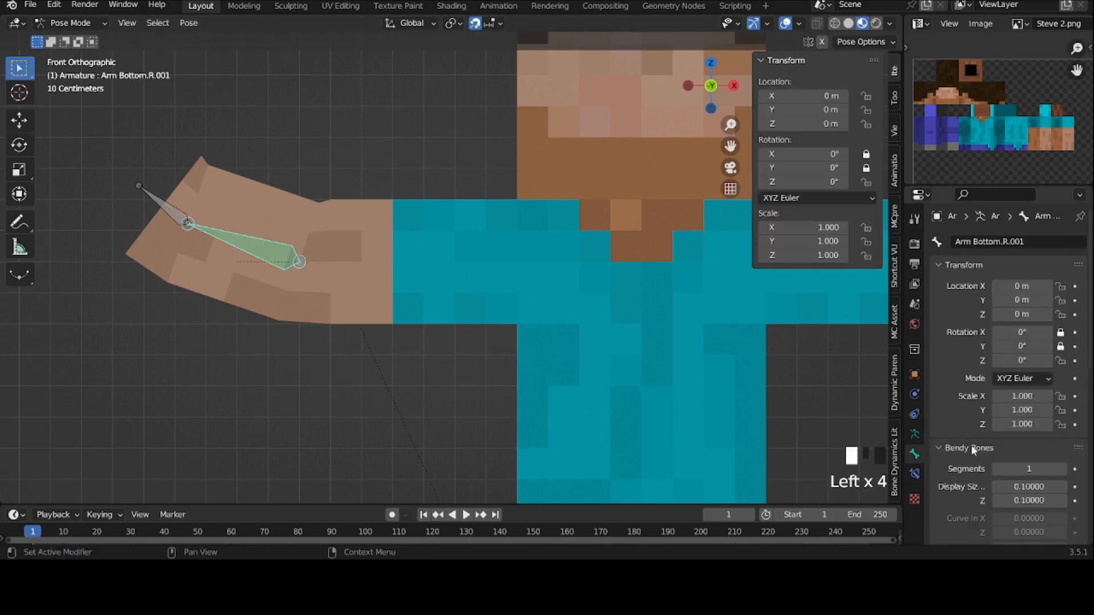
scroll(971, 444, "down", 3)
left_click_drag(1008, 401, 1022, 399)
scroll(1022, 399, "down", 11)
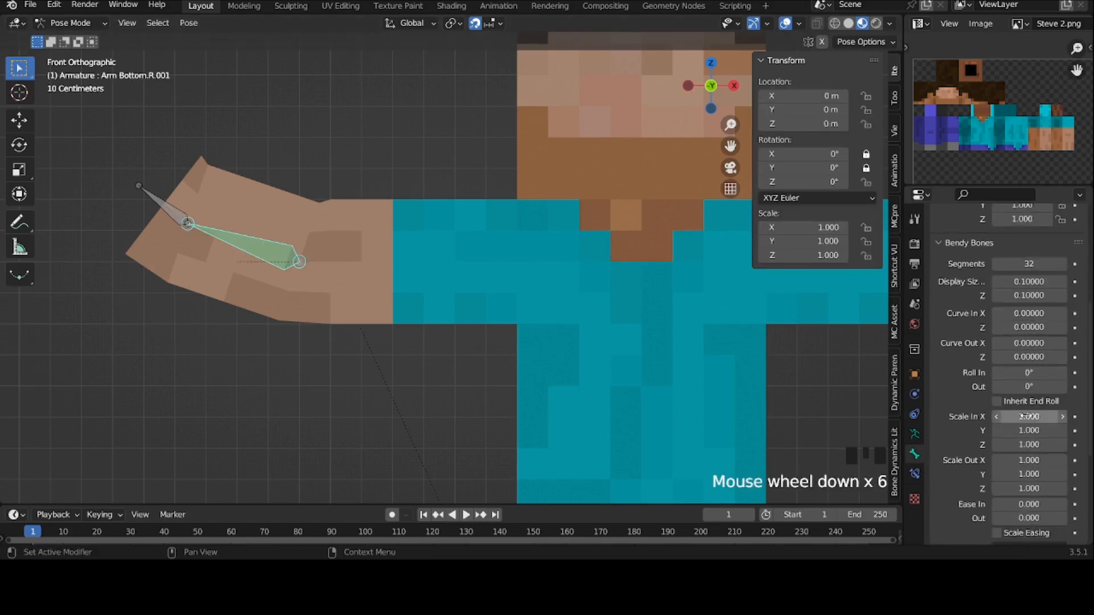
Step: Set both bendy bone handles of Arm Bottom.R.001 to Absolute, with Arm Bottom.R as custom start handle and Wrist.R as custom end handle
left_click(1015, 435)
left_click(996, 466)
left_click(1011, 477)
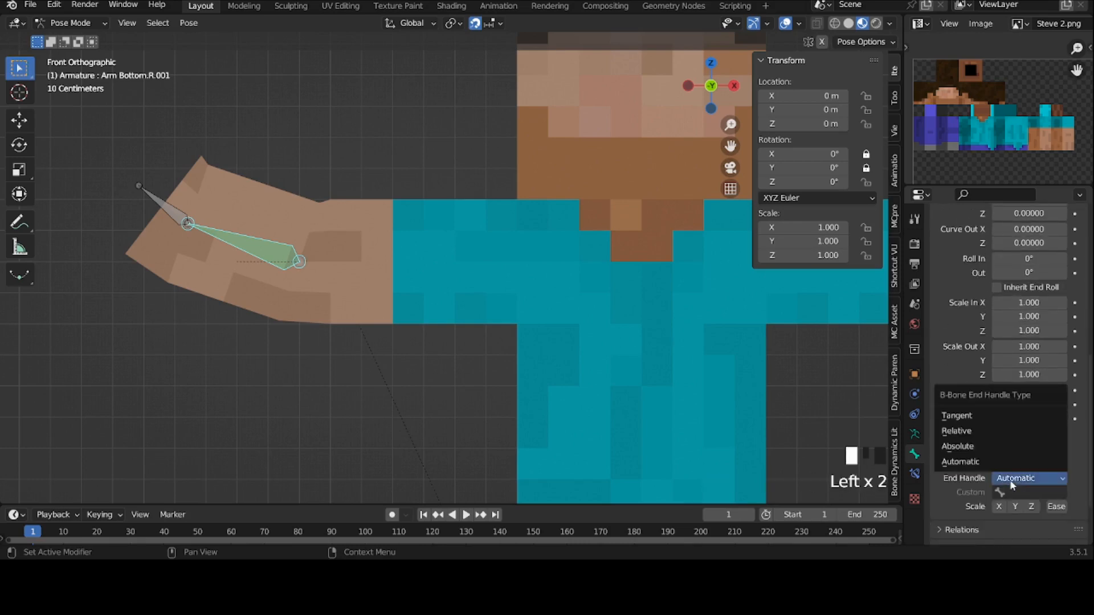
left_click(980, 447)
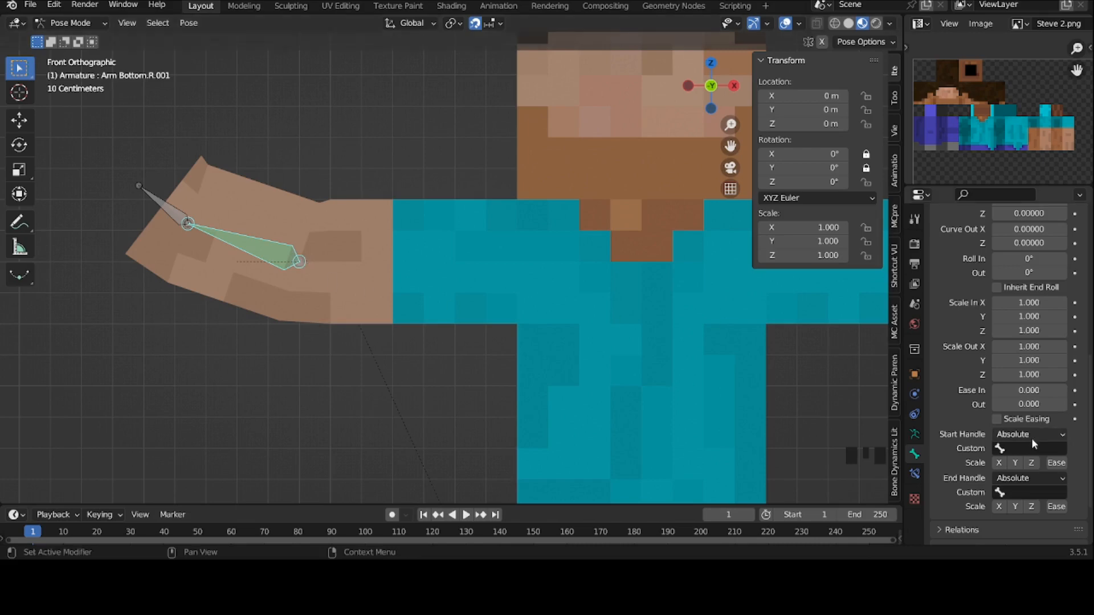
left_click(1034, 448)
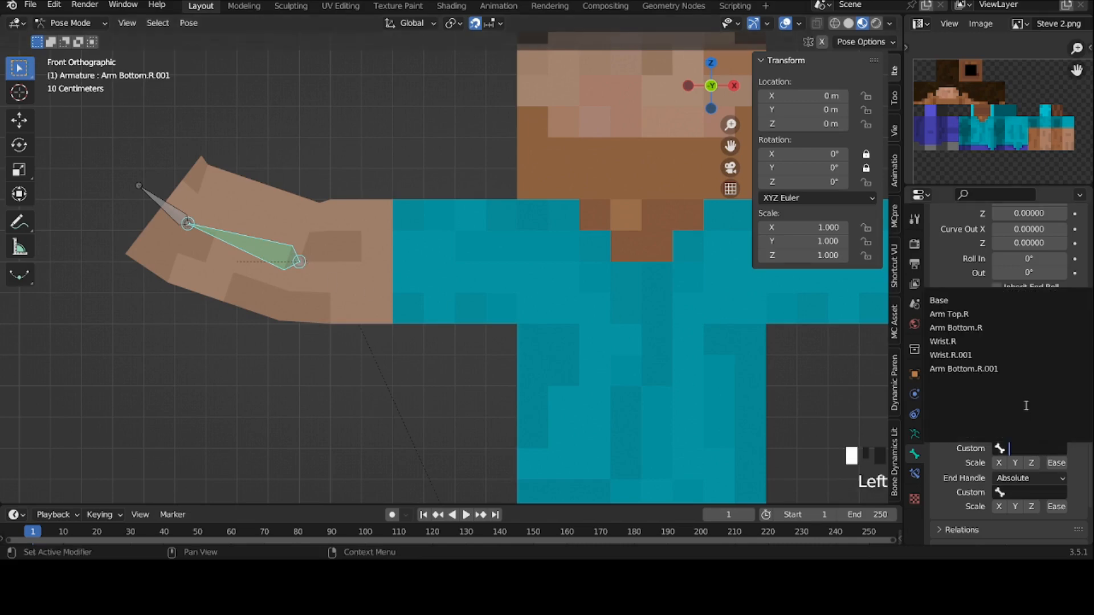
left_click(1020, 327)
left_click(1020, 489)
type("wr")
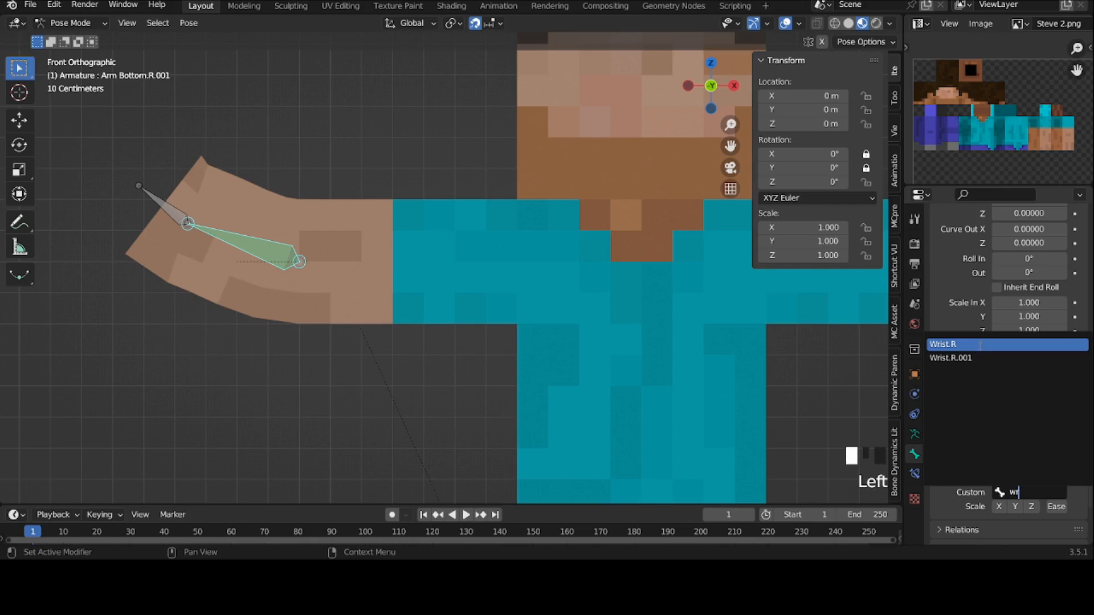
left_click(977, 345)
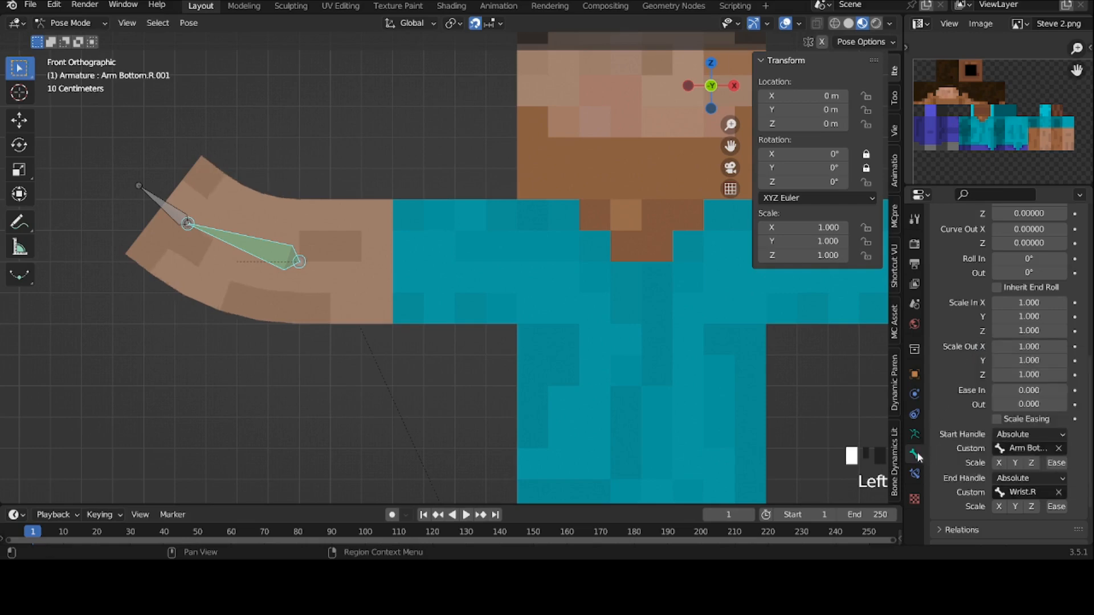
Step: Display only the first bone layer and clear the Wrist.R bone's rotation
scroll(917, 452, "up", 2)
left_click(939, 316)
left_click(224, 245)
key("alt+r")
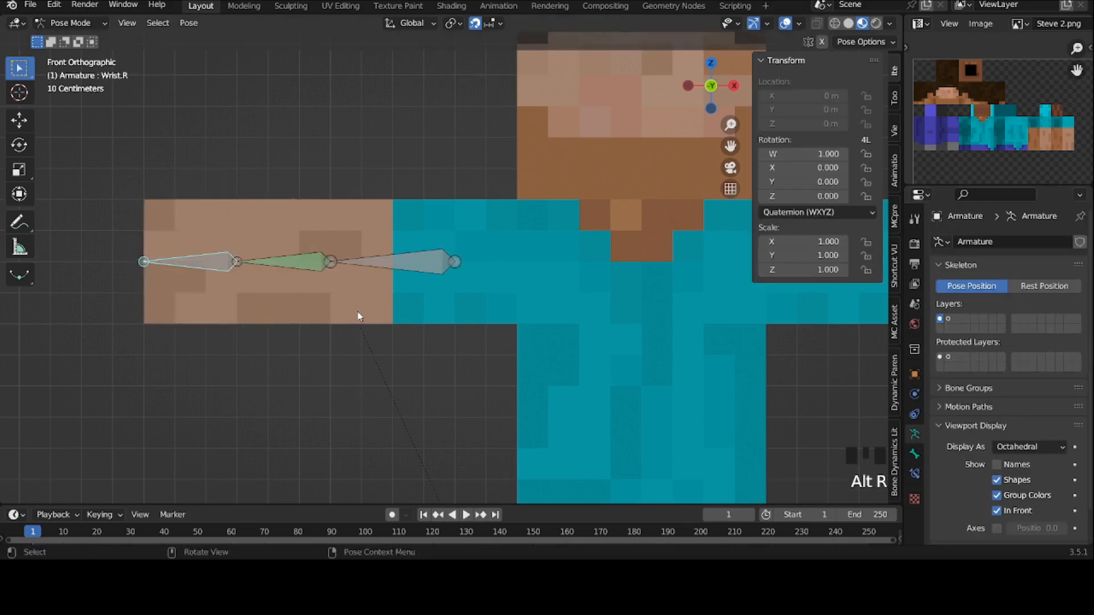
Step: Try a rotation on the Wrist.R bone and clear it again
key("r")
left_click(309, 319)
key("alt+r")
middle_click_drag(311, 319, 375, 337)
key("alt+r")
Step: Rotate the Arm Top.R bone in the front view so the arm hangs diagonally downward
left_click(399, 258)
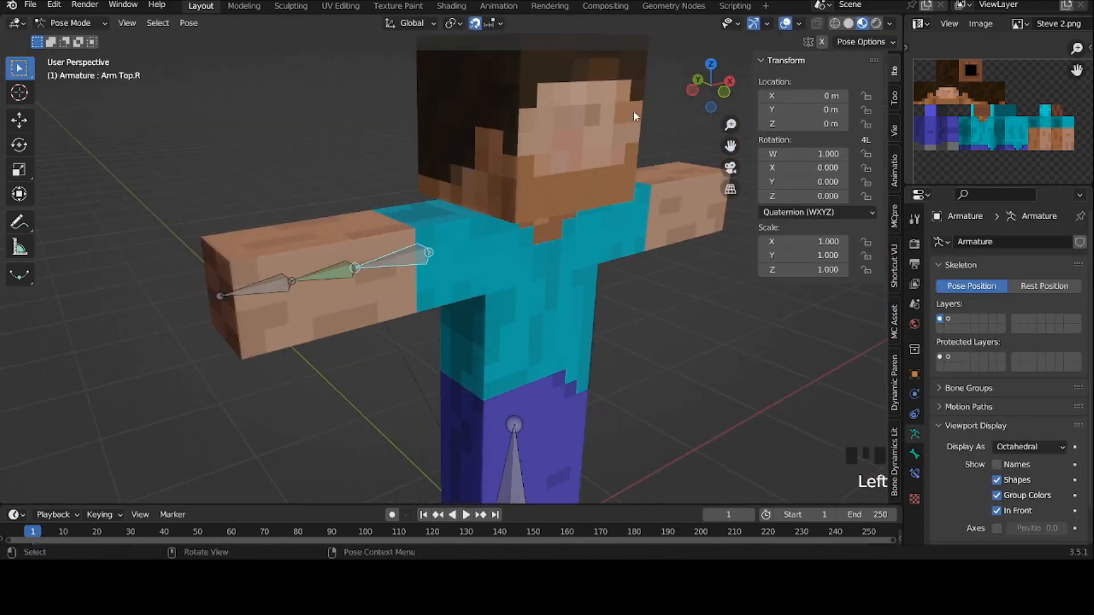
left_click(720, 90)
key("r")
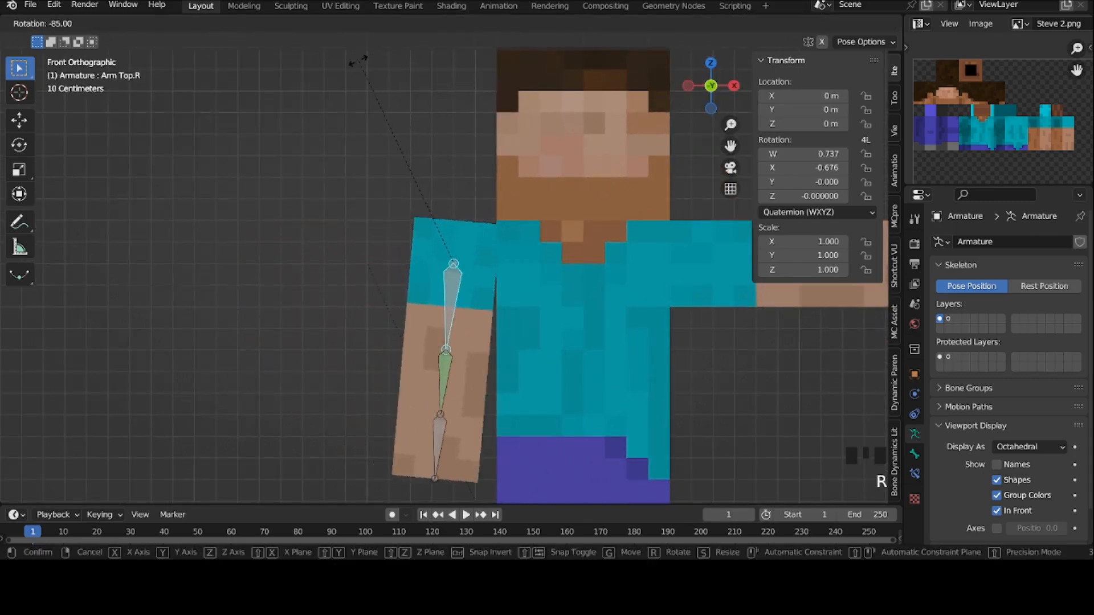
left_click(405, 153)
key("alt+r")
key("r")
left_click(480, 229)
key("r")
left_click(482, 360)
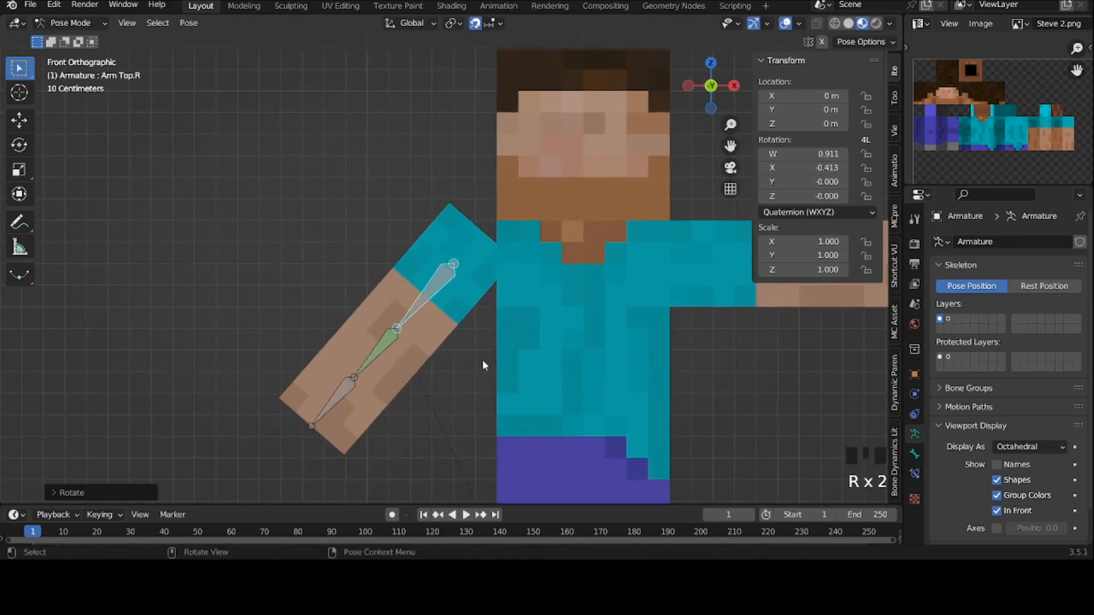
Step: Bend the elbow by rotating the Arm Bottom.R bone to about 62.7° on Z
key("r")
key("r")
left_click(405, 343)
middle_click_drag(405, 343, 387, 196)
key("r")
left_click(458, 354)
key("r")
left_click(451, 294)
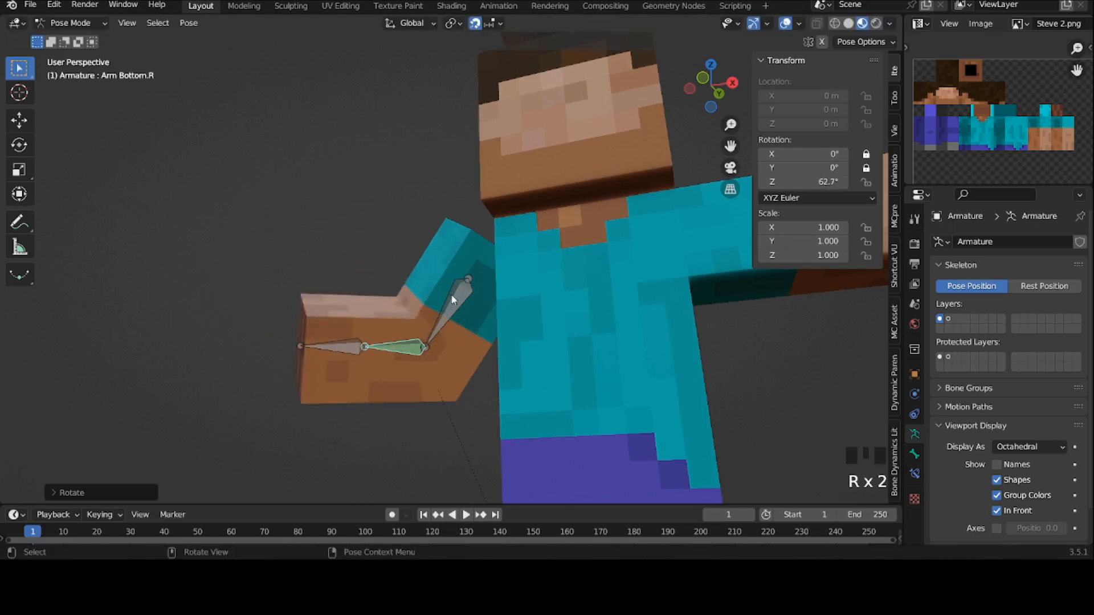
Step: Rotate the Wrist.R bone downward to test the forearm's curved bend
left_click(362, 342)
key("r")
left_click(397, 230)
key("r")
key("r")
Step: Switch to Object Mode and add a Subdivision Surface modifier to the Arm.R mesh
key("ctrl+Tab")
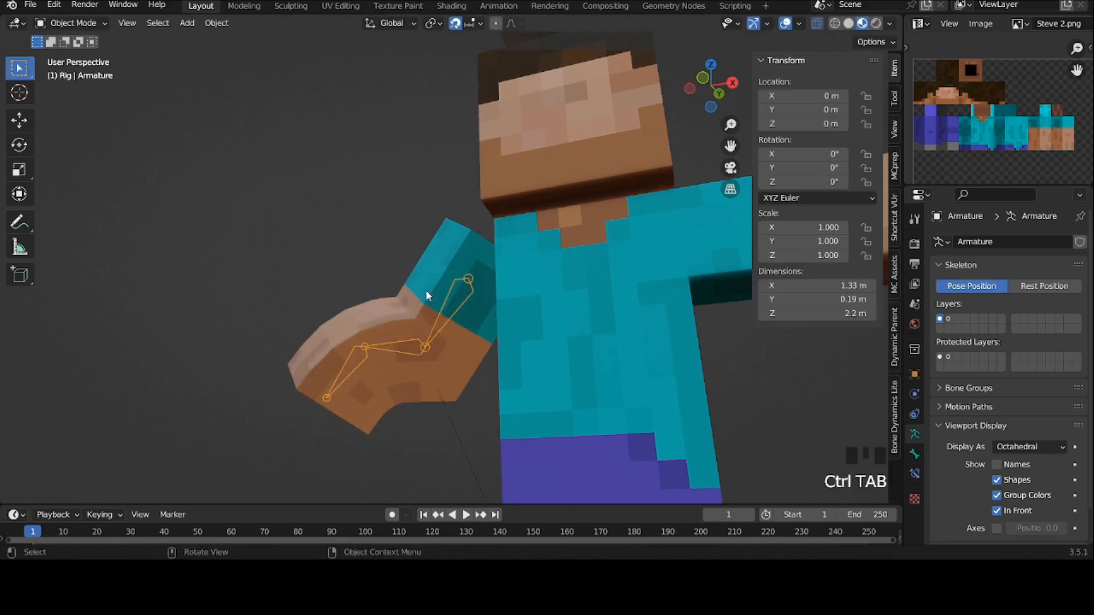
left_click(425, 289)
left_click(913, 393)
left_click(963, 242)
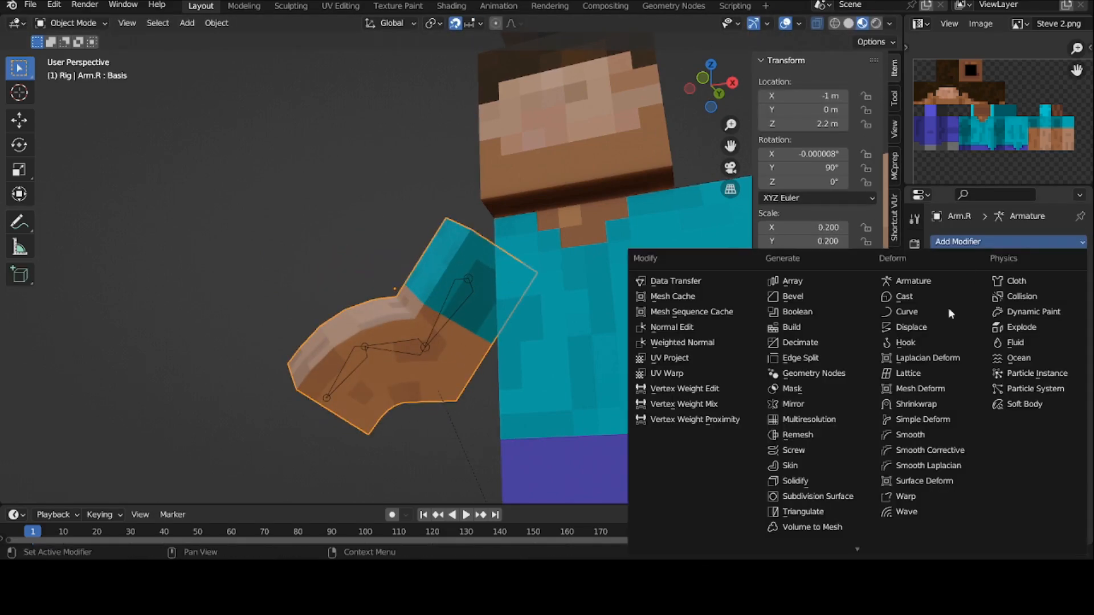
left_click(841, 493)
middle_click_drag(857, 411, 837, 393)
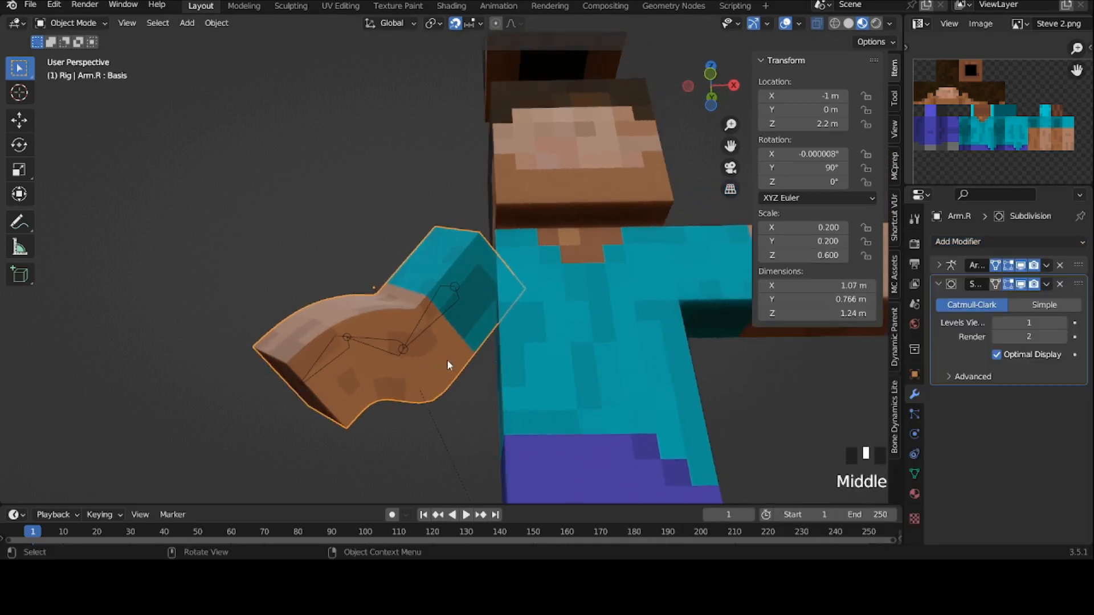
Step: Set the Subdivision modifier's render level to 3, enable its on-cage display and collapse its settings
scroll(838, 393, "up", 2)
left_click(1063, 337)
left_click(996, 285)
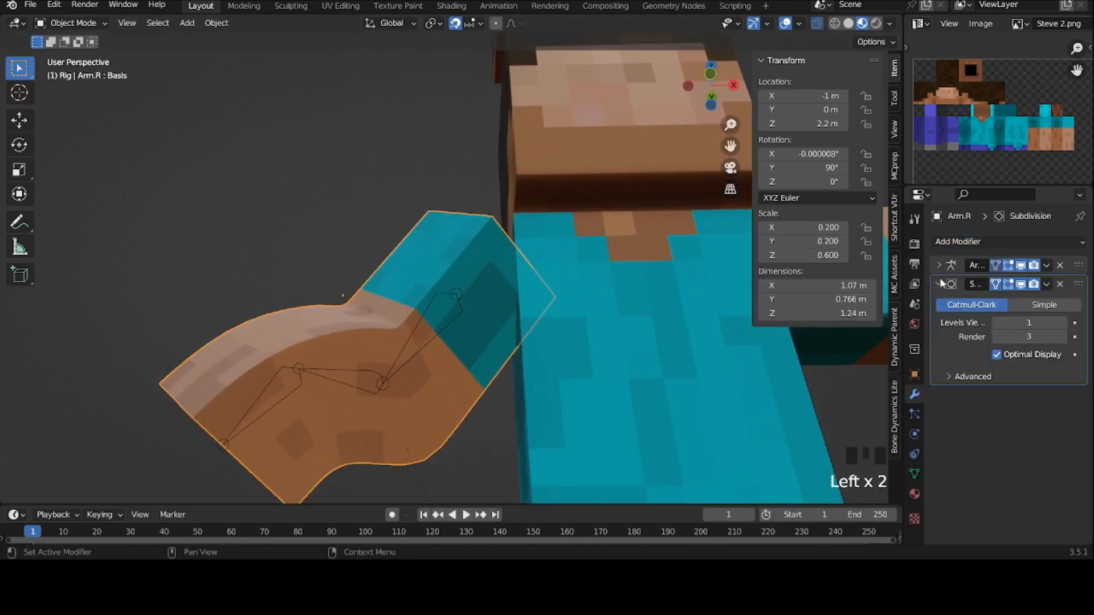
left_click(938, 284)
Step: Test-rotate the Wrist.R bone upward in Pose Mode, and clear the wrist and Arm Top.R rotations
left_click(297, 372)
key("ctrl+Tab")
key("alt+r")
key("r")
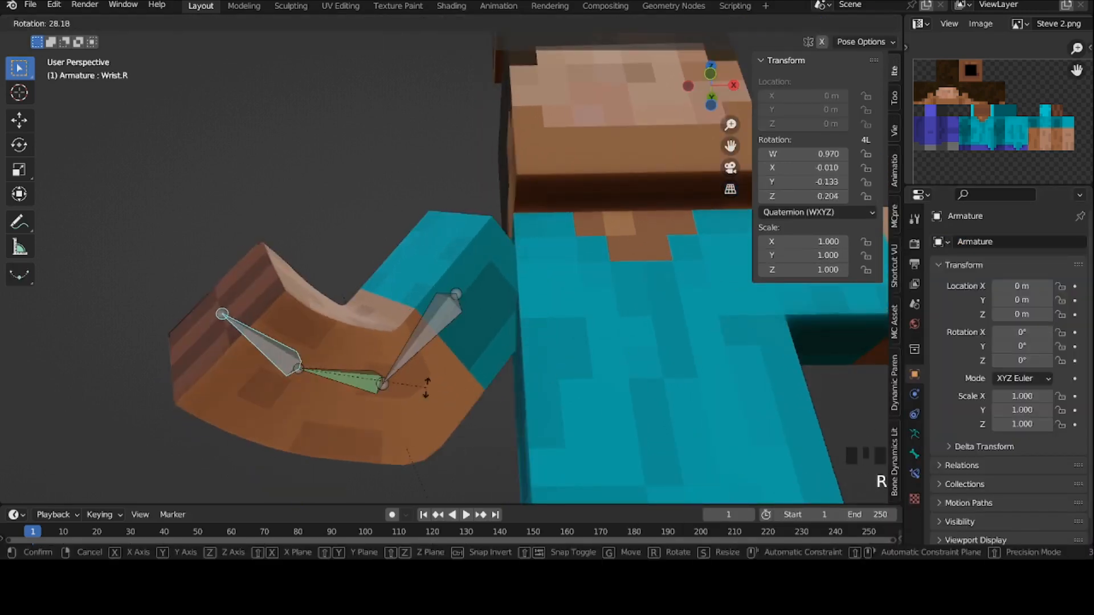
left_click(377, 376)
key("alt+r")
left_click(414, 326)
key("alt+r")
Step: Bend the Arm Bottom.R bone around the Z axis to test the subdivided elbow
middle_click_drag(412, 326, 328, 156)
left_click(351, 240)
scroll(350, 240, "up", 2)
key("r")
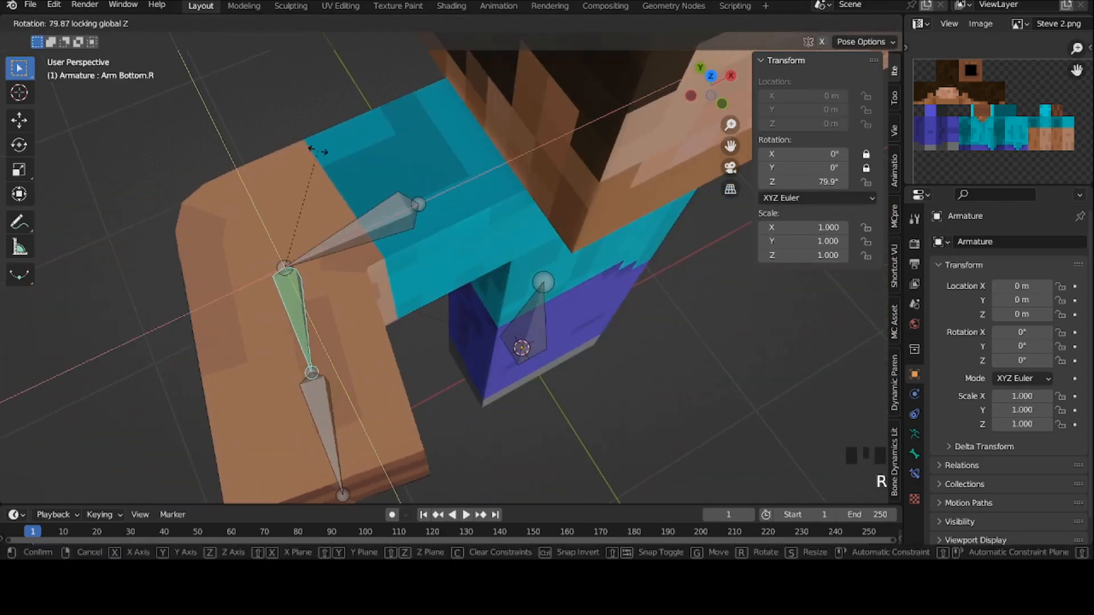
left_click(267, 205)
Step: Open the Arm.R mesh in Edit Mode and turn off X-ray
key("ctrl+Tab")
left_click(266, 205)
key("Tab")
left_click(816, 23)
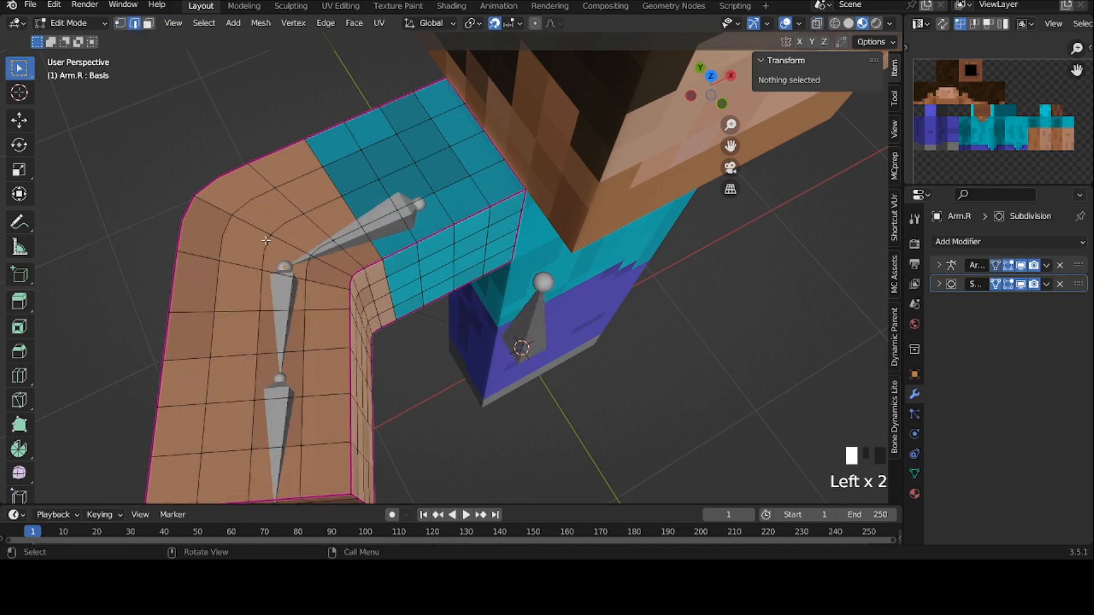
Step: Set the mean crease of the elbow's edge loop to 1.00 and leave Edit Mode
left_click(257, 224, "alt")
left_click_drag(808, 232, 860, 231)
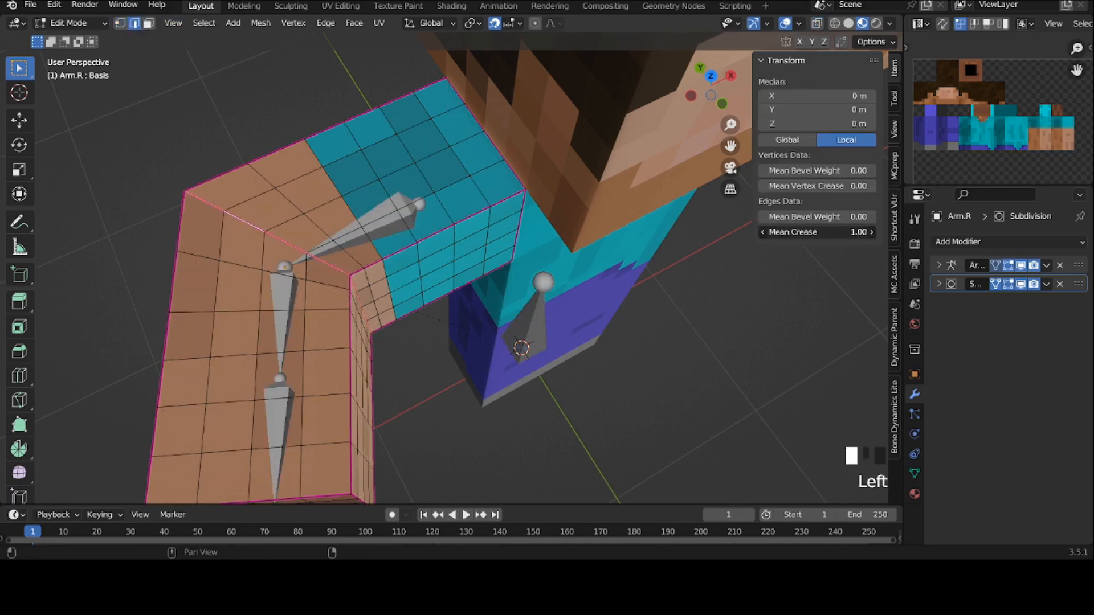
key("Tab")
Step: Rotate the Arm Bottom.R bone further around global Z in Pose Mode to test the creased elbow
key("ctrl+Tab")
key("ctrl+Tab")
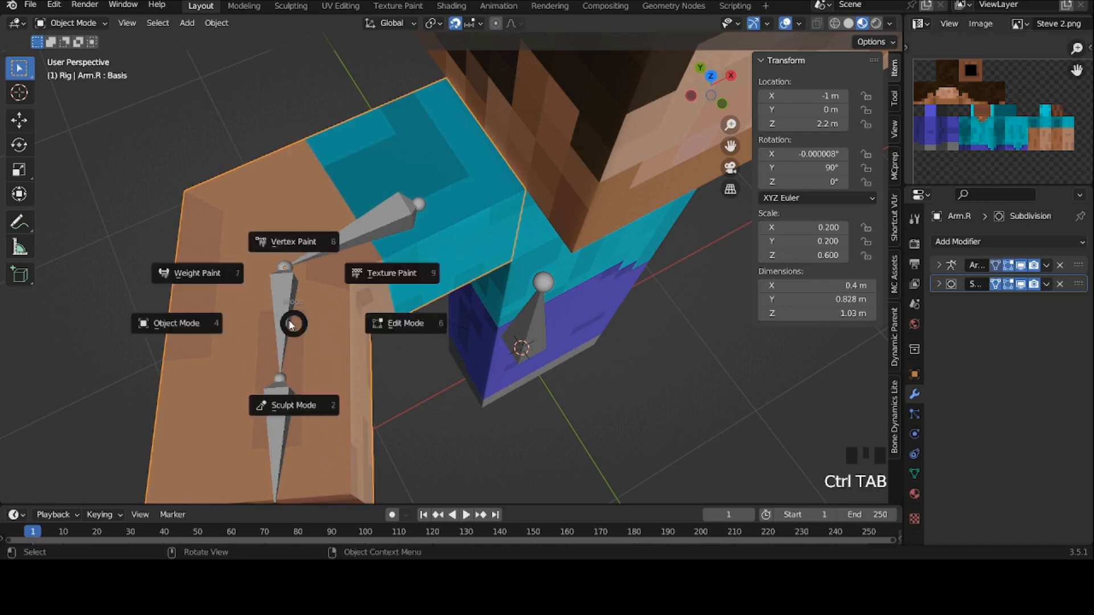
left_click(290, 325)
left_click(288, 319)
key("r")
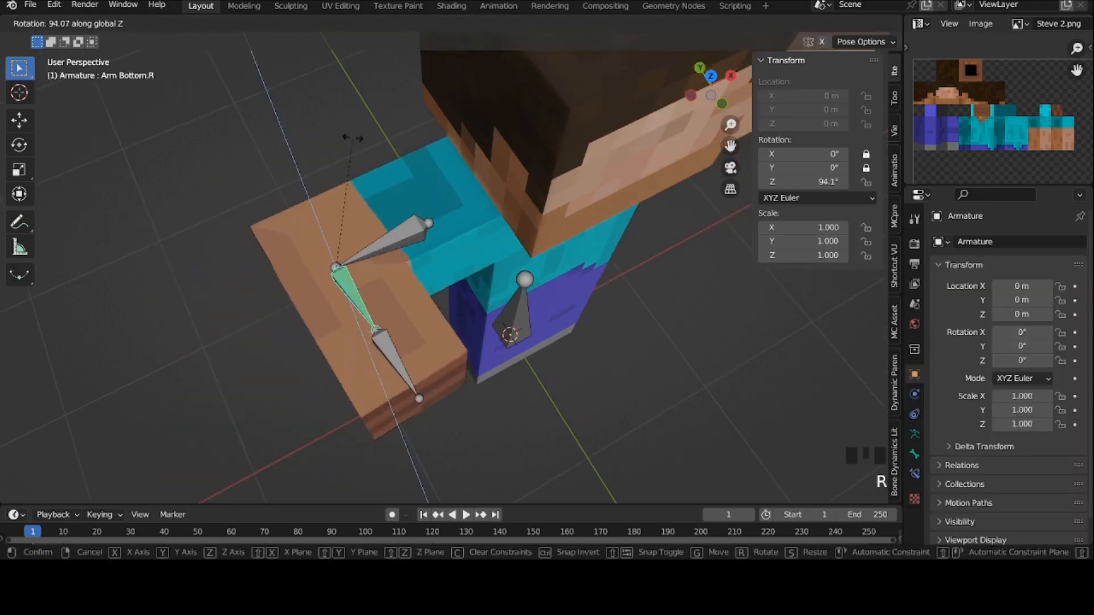
left_click(351, 138)
Step: Reset the mean crease of the Arm.R elbow edge loop to 0.00 in Edit Mode
key("ctrl+Tab")
left_click(285, 250)
key("Tab")
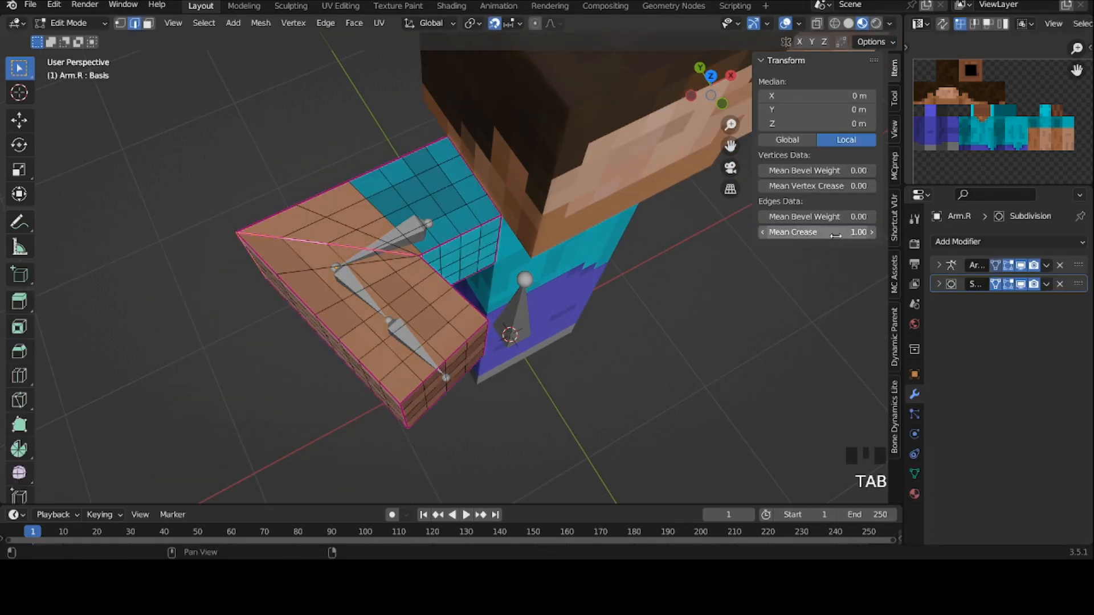
left_click_drag(832, 235, 760, 235)
key("Tab")
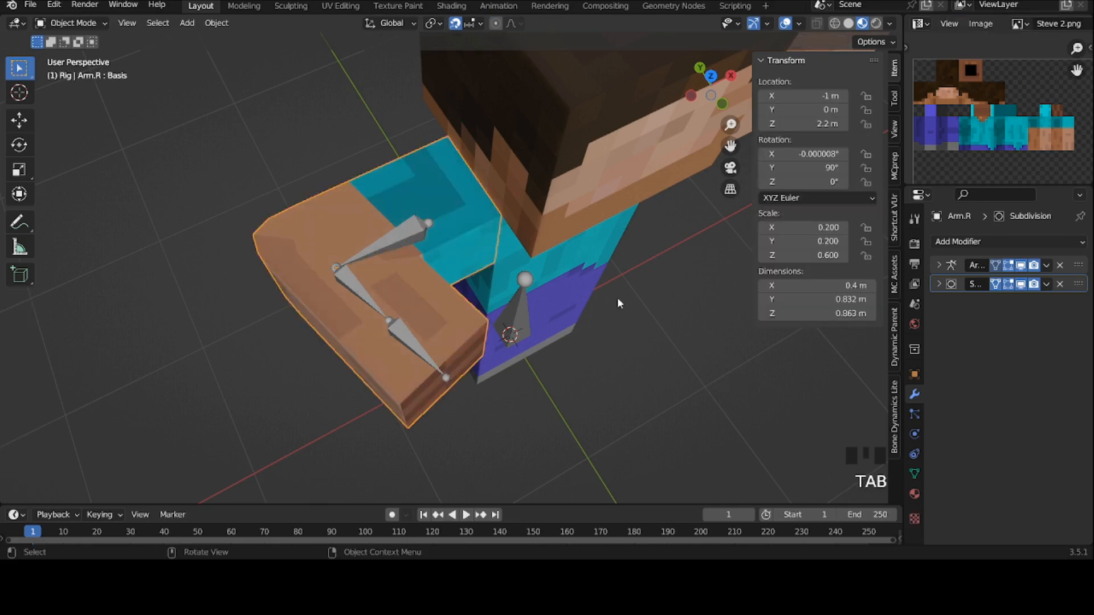
Step: Add a Bevel modifier to Arm.R and place it between the Armature and Subdivision modifiers
left_click(1003, 242)
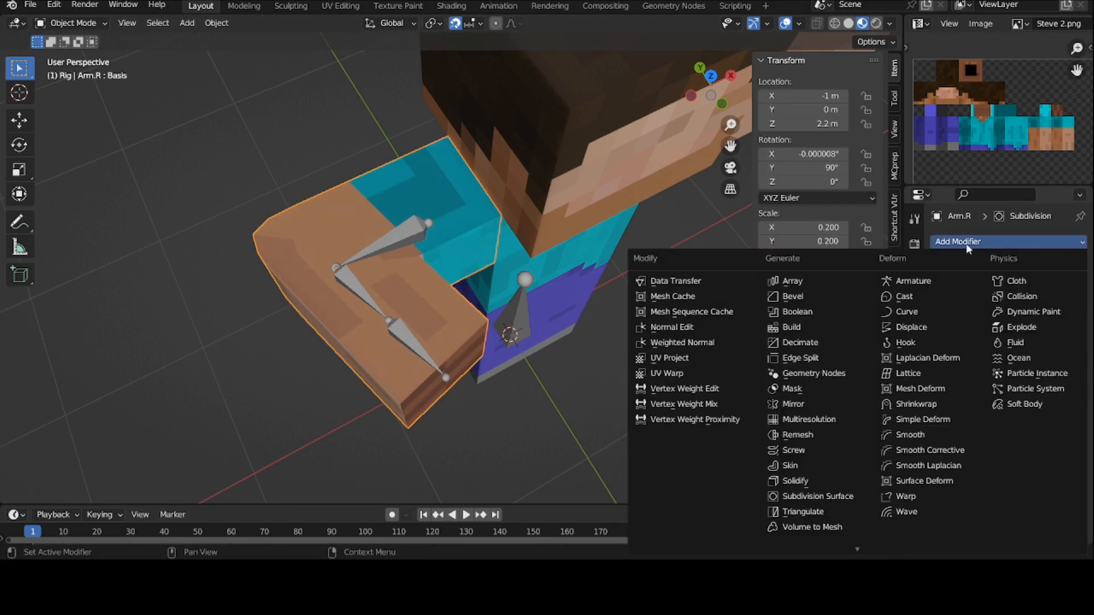
left_click(840, 296)
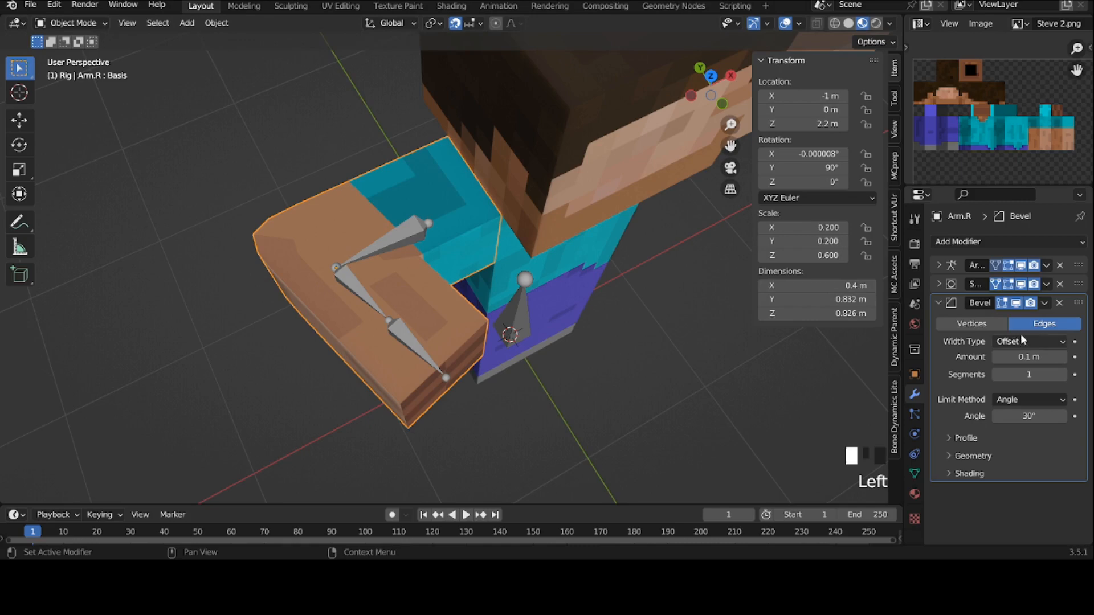
left_click_drag(1078, 302, 1078, 283)
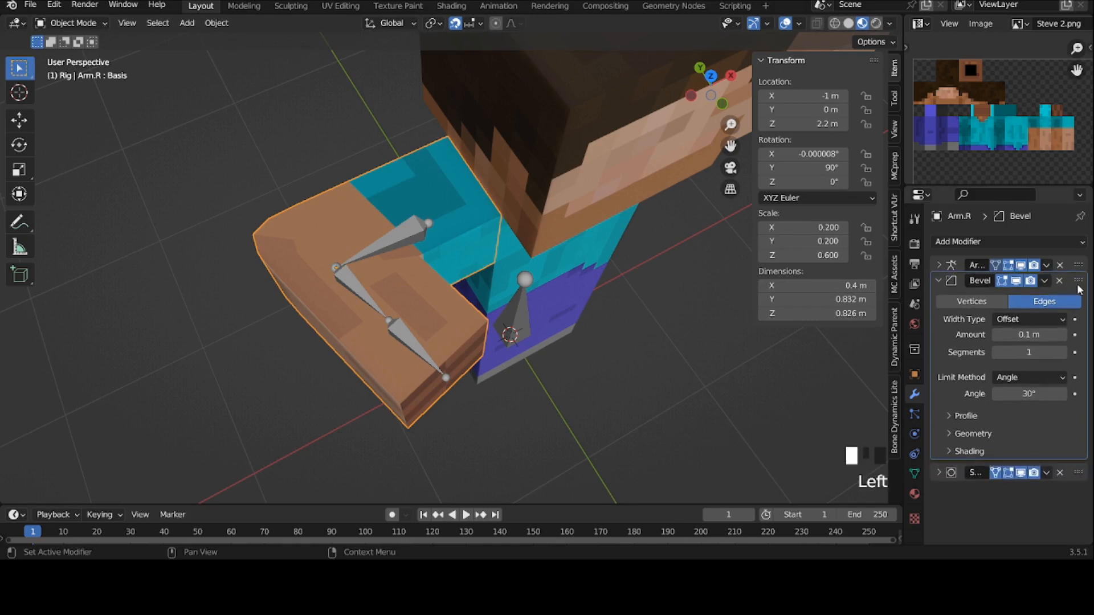
Step: Set the Bevel modifier's amount to 0.001 m and its segments to 2
double_click(1040, 339)
type(".001")
key("Return")
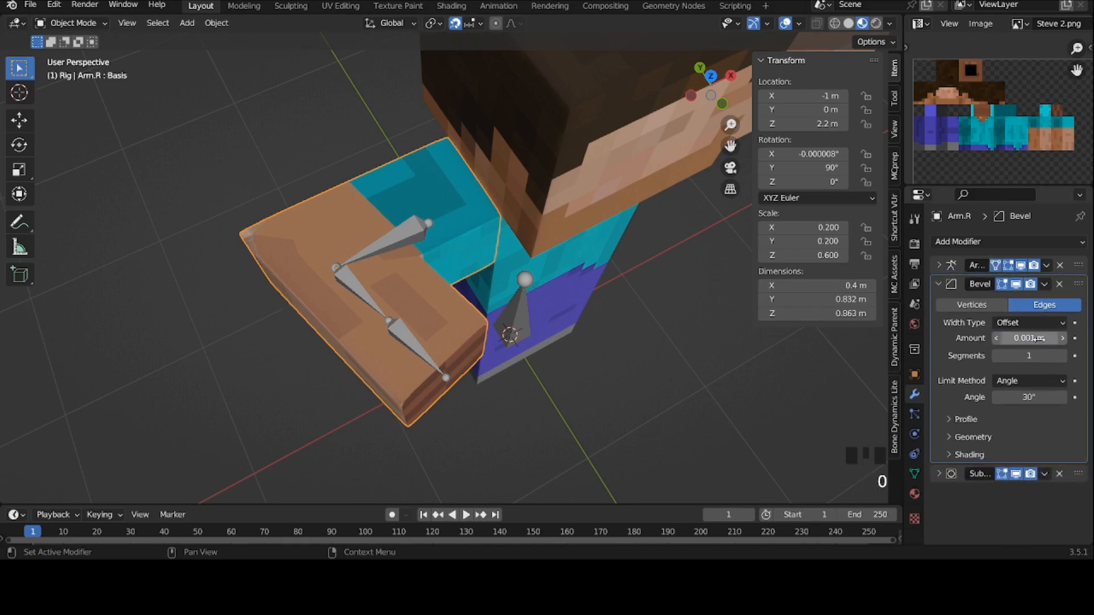
double_click(1032, 356)
type("2")
key("Return")
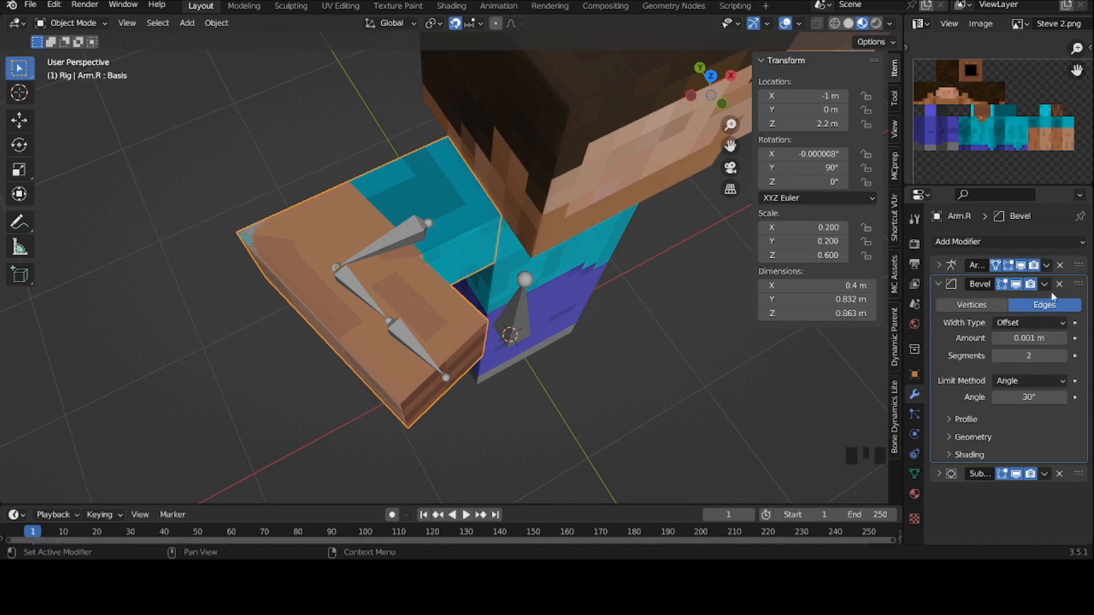
Step: Try the Bevel modifier below Subdivision, move it back above, and inspect the elbow mesh
left_click_drag(1078, 284, 1068, 491)
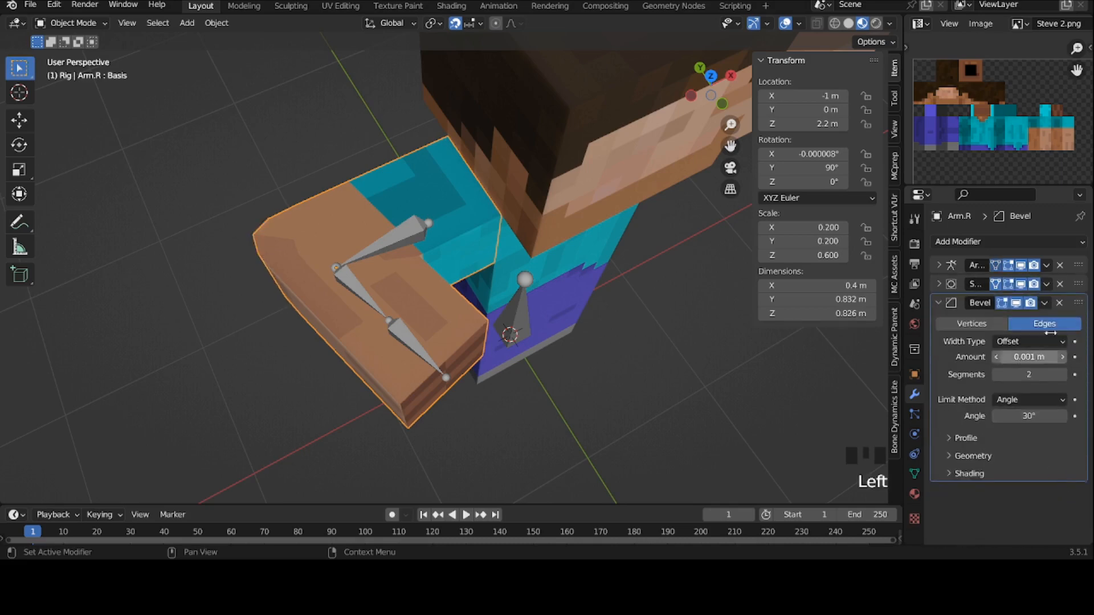
left_click_drag(1079, 307, 1080, 281)
key("Tab")
middle_click_drag(370, 292, 606, 283)
key("Tab")
left_click_drag(730, 147, 550, 137)
Step: Clear the Arm Bottom.R bone's rotation in Pose Mode and bend it sharply around Z to test the bevelled elbow
left_click(400, 296)
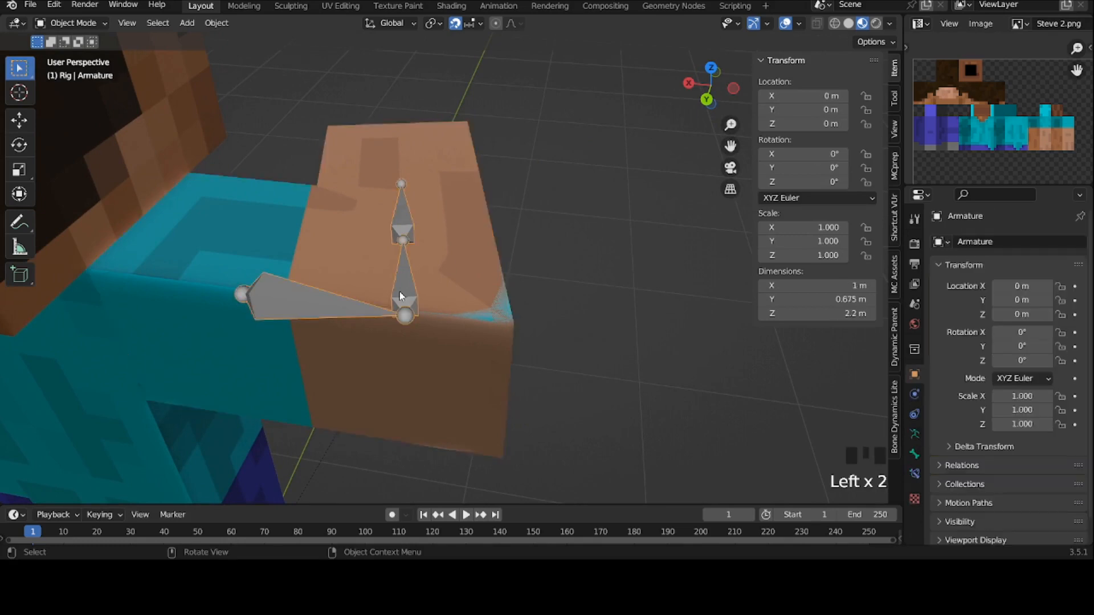
key("ctrl+Tab")
left_click(399, 291)
key("alt+r")
middle_click_drag(574, 265, 595, 320)
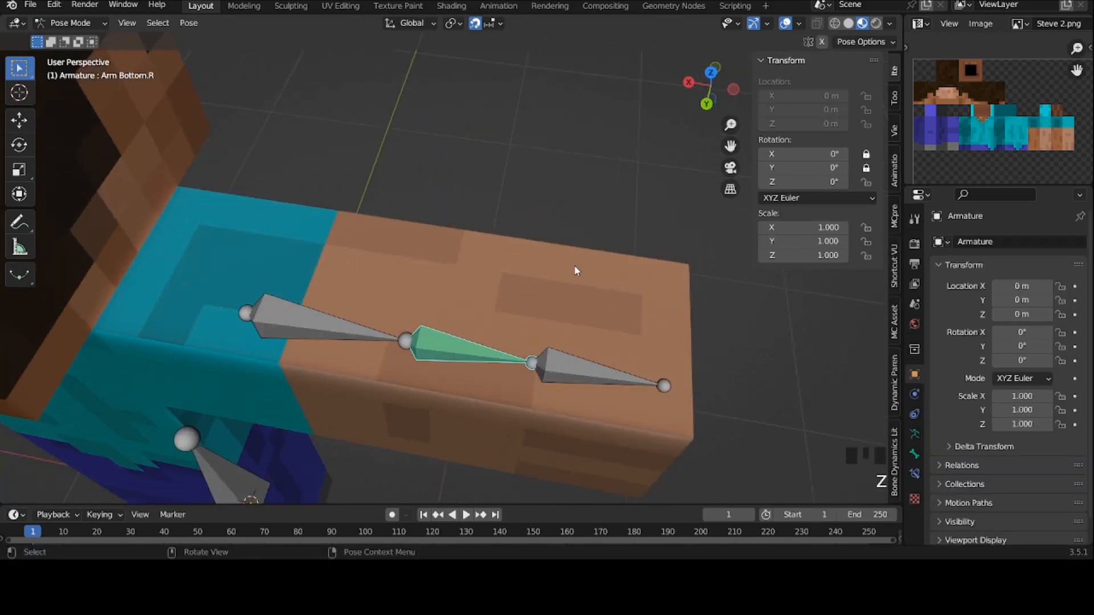
key("r")
key("z")
left_click(327, 199)
Step: Inspect the Arm.R mesh in Edit Mode and set its Bevel modifier's limit method to Vertex Group
key("ctrl+Tab")
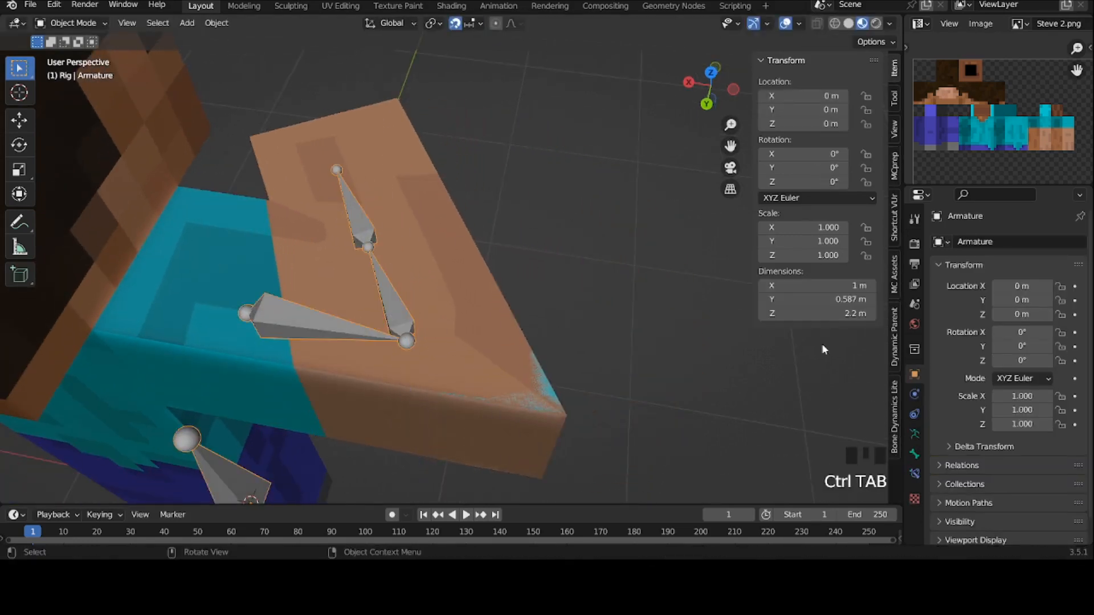
left_click(500, 338)
key("Tab")
key("Tab")
key("Tab")
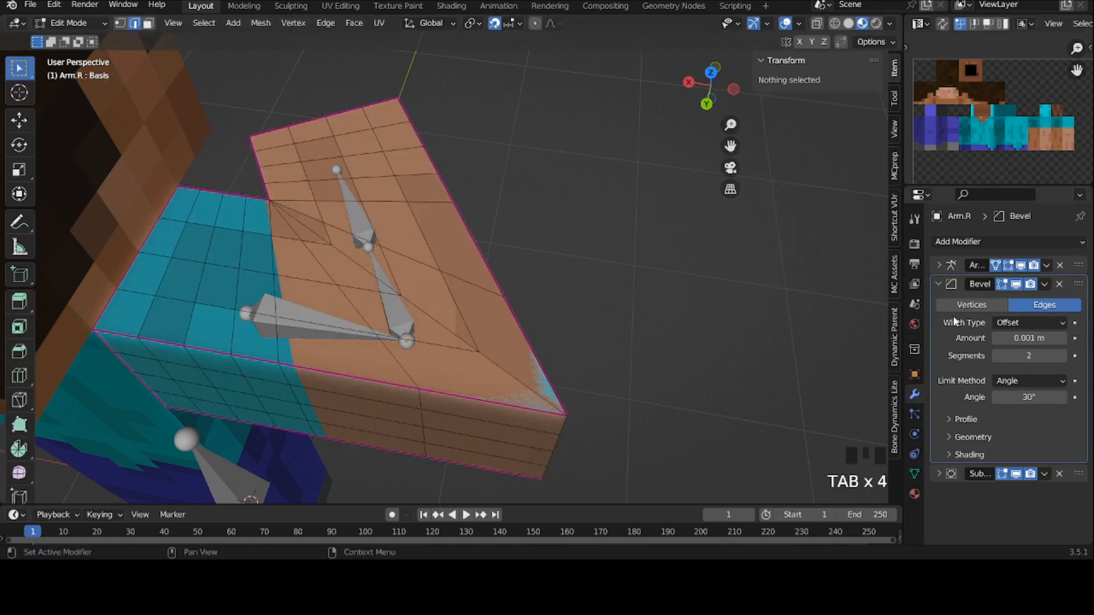
key("Tab")
left_click(1029, 380)
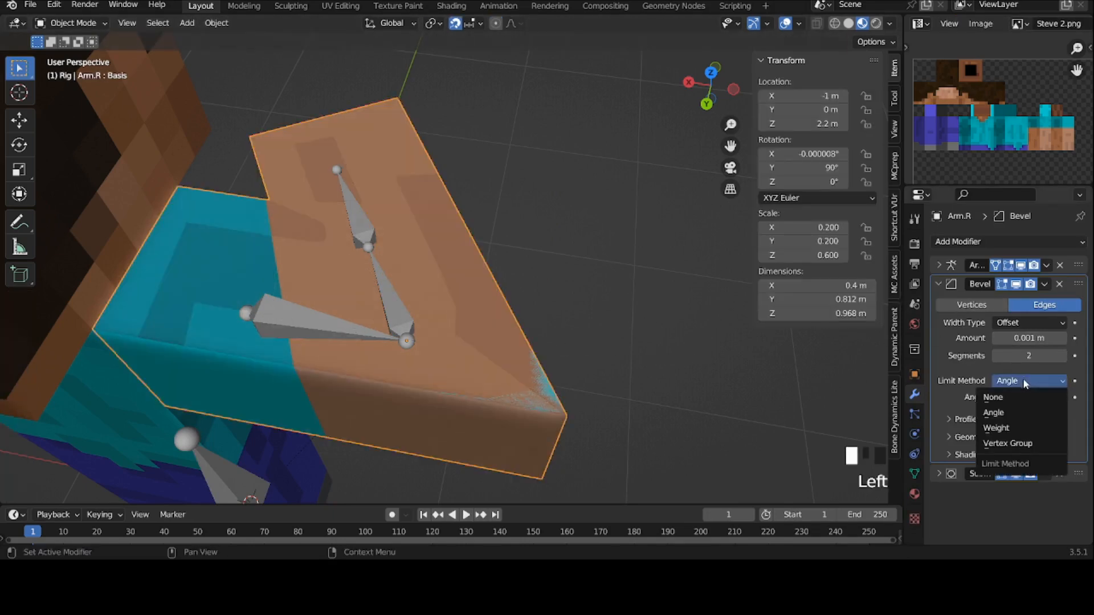
left_click(1020, 444)
Step: Create a vertex group named Sharp on Arm.R and use it as the Bevel modifier's vertex group
left_click(912, 473)
left_click(981, 347)
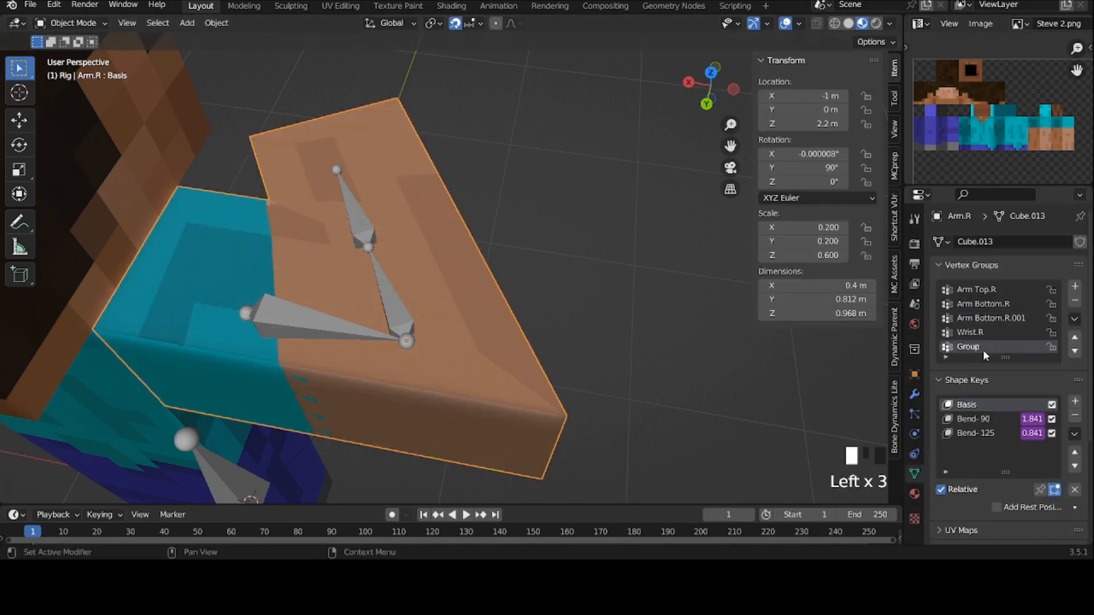
type("Sharp")
left_click(914, 394)
left_click(1025, 397)
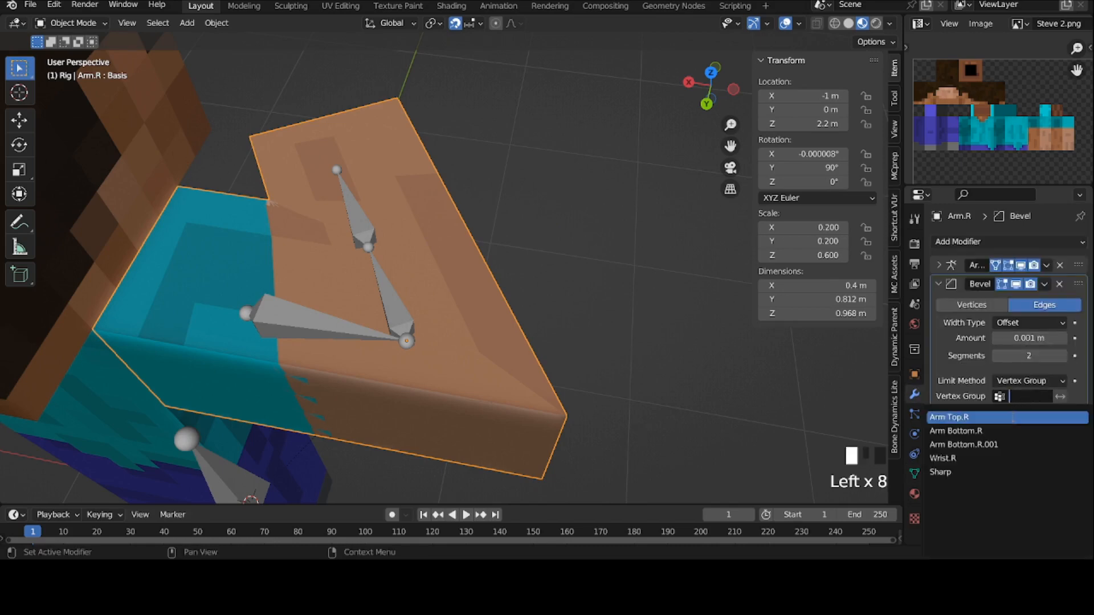
left_click(969, 471)
Step: Assign the elbow's edge loop to the Sharp vertex group with a weight of 1.000 in Edit Mode
key("Tab")
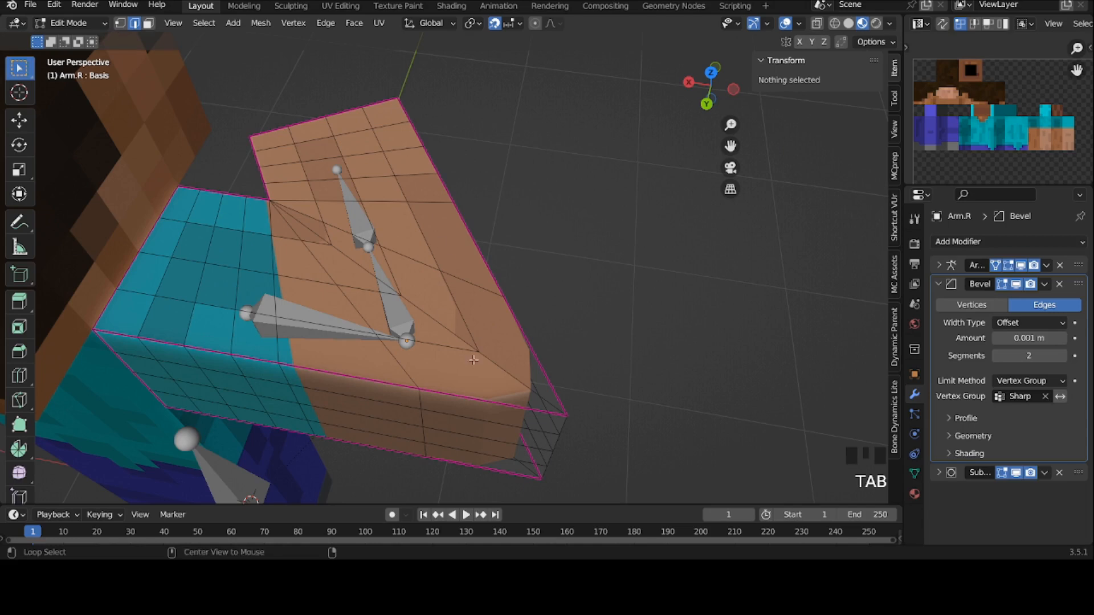
left_click(473, 360, "alt")
left_click(915, 473)
left_click(951, 374)
left_click(951, 374)
left_click(952, 374)
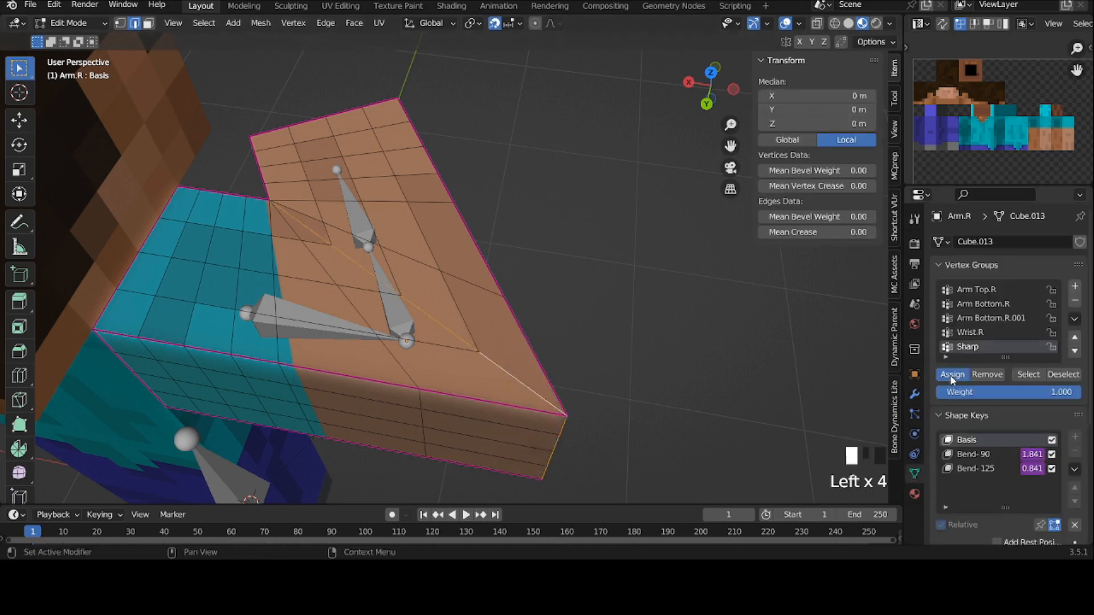
key("Tab")
Step: Deselect the arm mesh, return to Object Mode and collapse the Bevel modifier's settings
middle_click_drag(592, 319, 607, 326)
key("Tab")
left_click(607, 326)
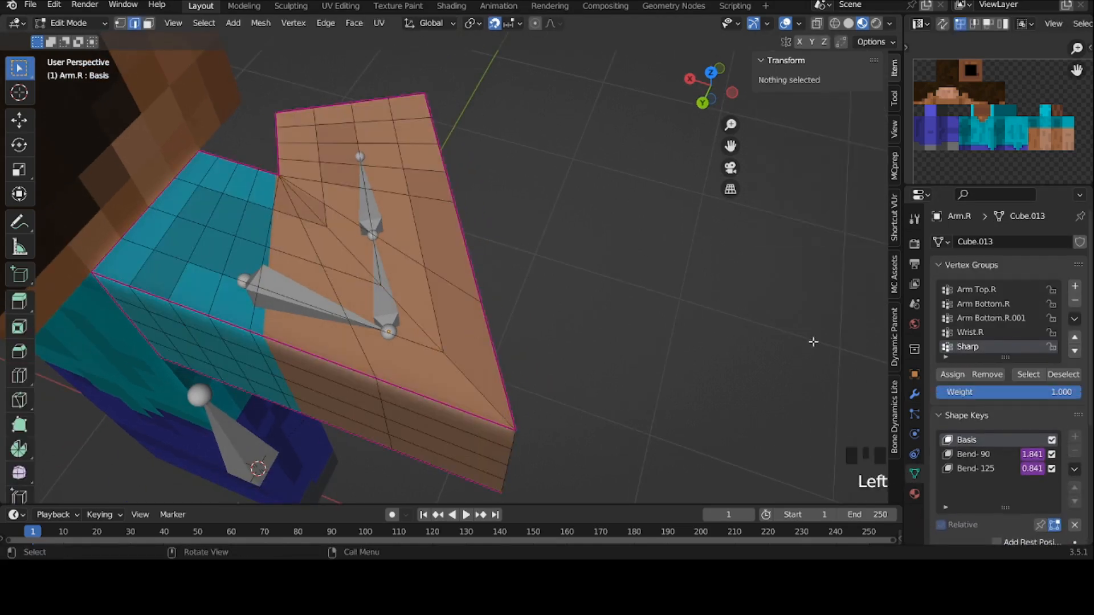
key("Tab")
left_click(915, 394)
left_click(938, 283)
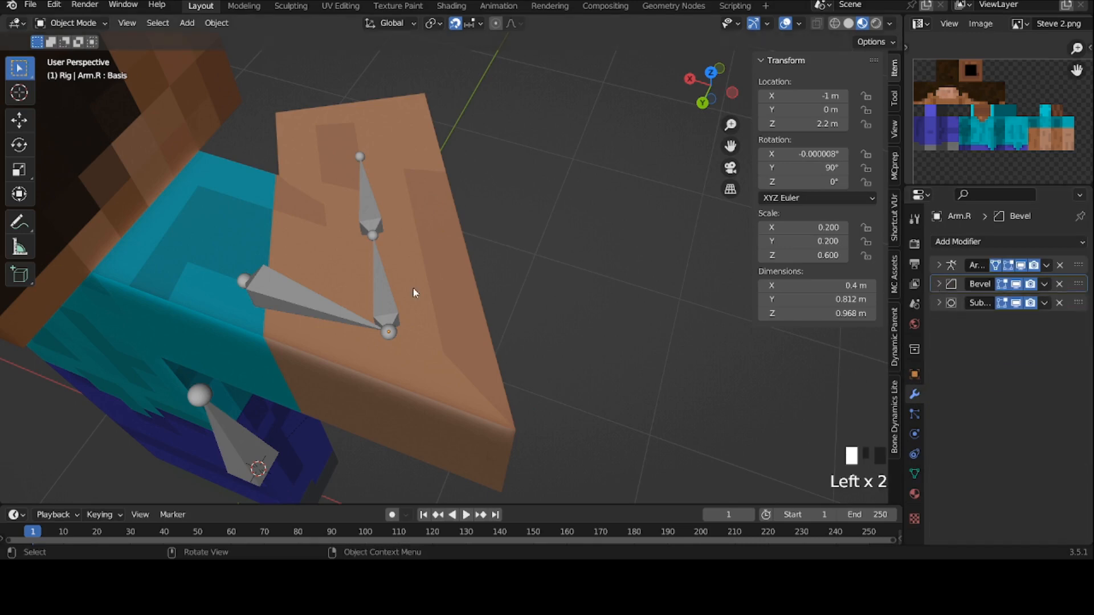
Step: Clear the Arm Bottom.R bone's rotation in Pose Mode and bend it to about 85.5° on Z
left_click(391, 296)
key("ctrl+Tab")
middle_click_drag(391, 295, 464, 302)
scroll(464, 302, "down", 4)
key("alt+r")
key("r")
left_click(470, 235)
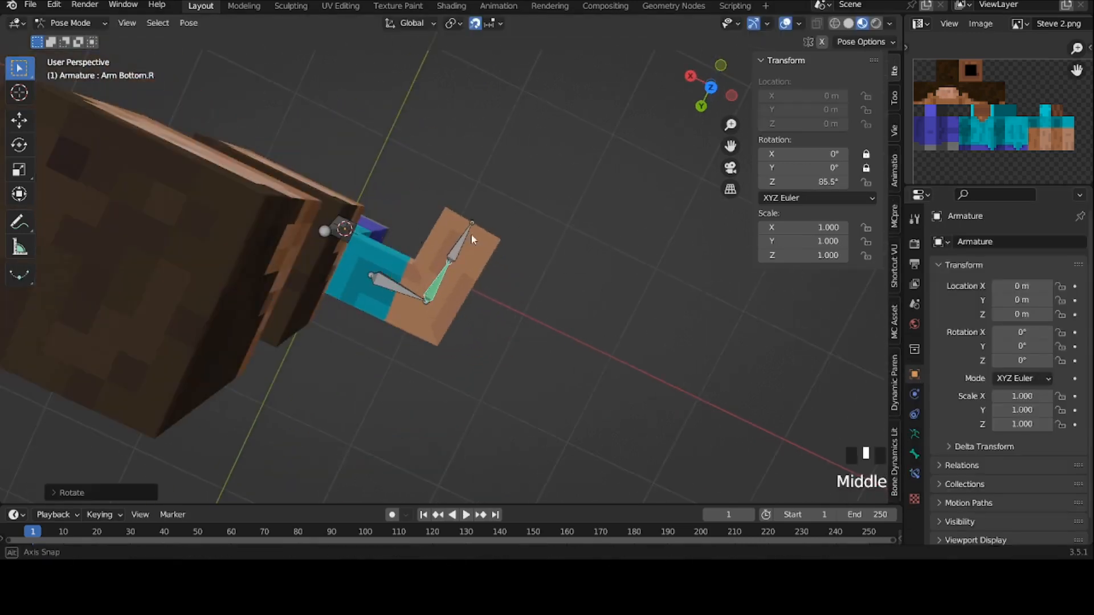
Step: Select the Arm.R mesh in Object Mode and turn off the Bevel modifier's viewport display
key("ctrl+Tab")
left_click(474, 273)
middle_click_drag(471, 235, 574, 264)
left_click(1018, 284)
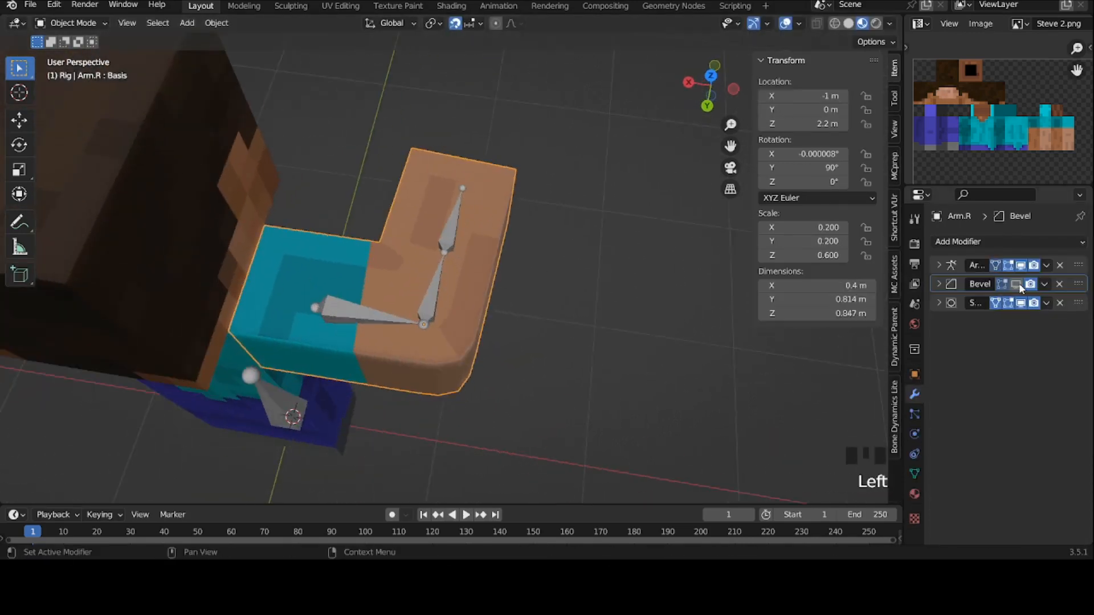
Step: Turn the Arm.R mesh's Bevel modifier viewport display back on and view the bent elbow
left_click(1018, 285)
left_click(1019, 285)
middle_click_drag(626, 268, 544, 269)
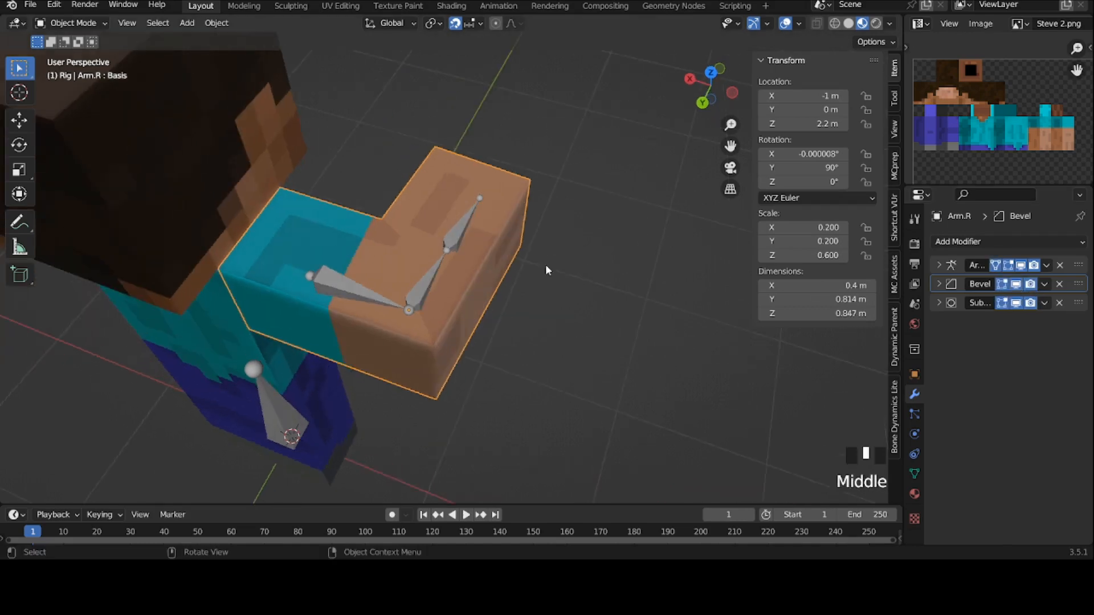
Step: Clear the Arm Bottom.R bone's rotation in Pose Mode and bend it to 125° on Z
left_click(391, 287)
key("ctrl+Tab")
middle_click_drag(390, 287, 228, 282)
key("alt+r")
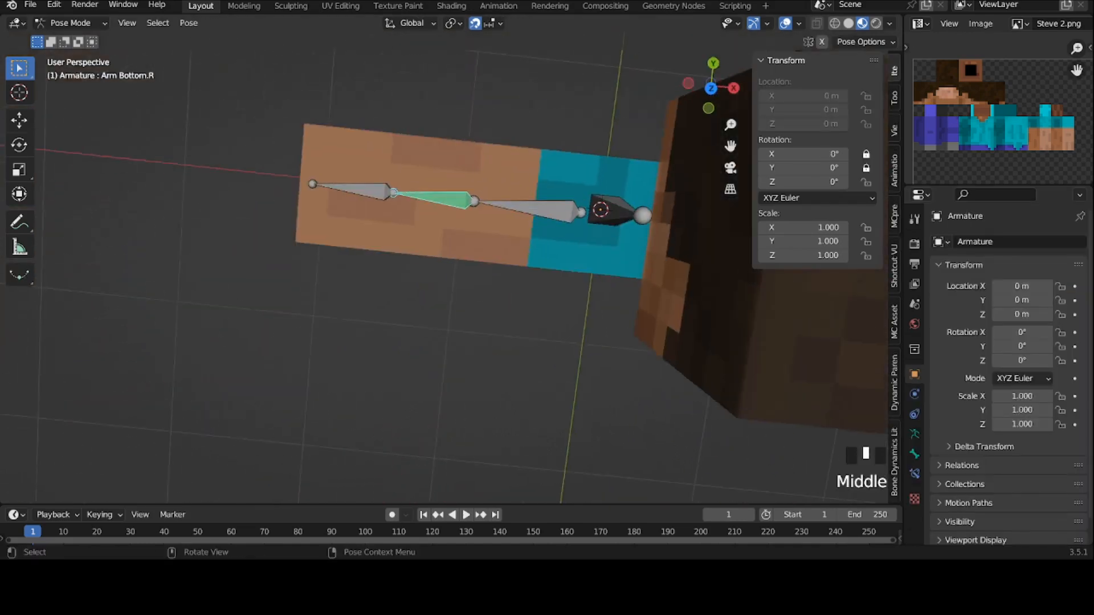
key("r")
left_click(509, 165)
middle_click_drag(510, 188, 504, 171)
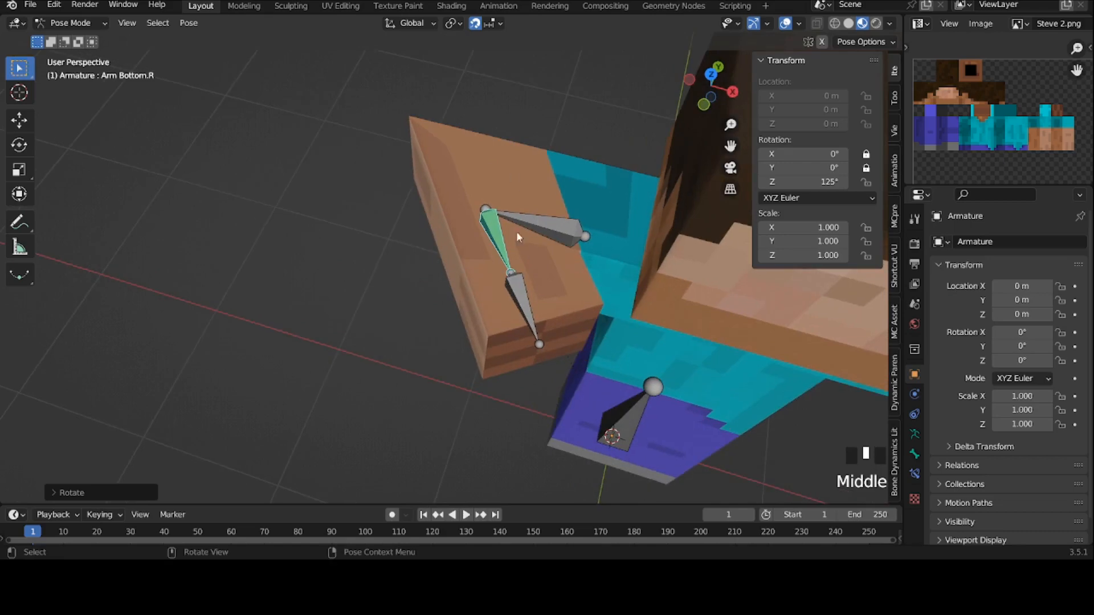
Step: Toggle the Arm.R mesh's Bevel modifier off and back on in viewport and render to compare the elbow at the 125° bend
key("ctrl+Tab")
left_click(503, 173)
left_click_drag(1019, 285, 1042, 284)
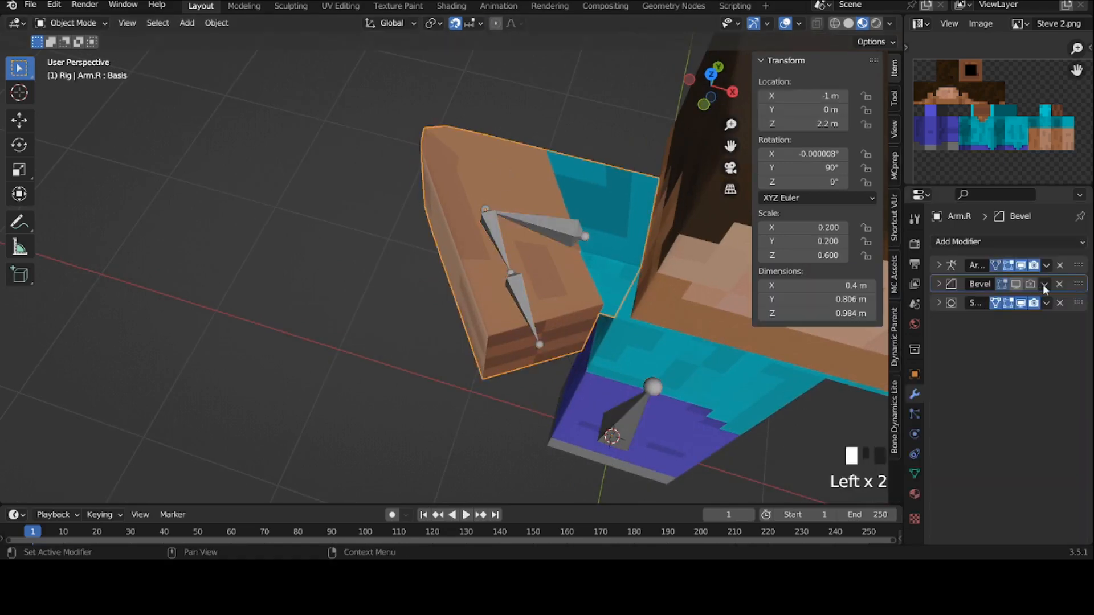
left_click(1012, 285)
key("Tab")
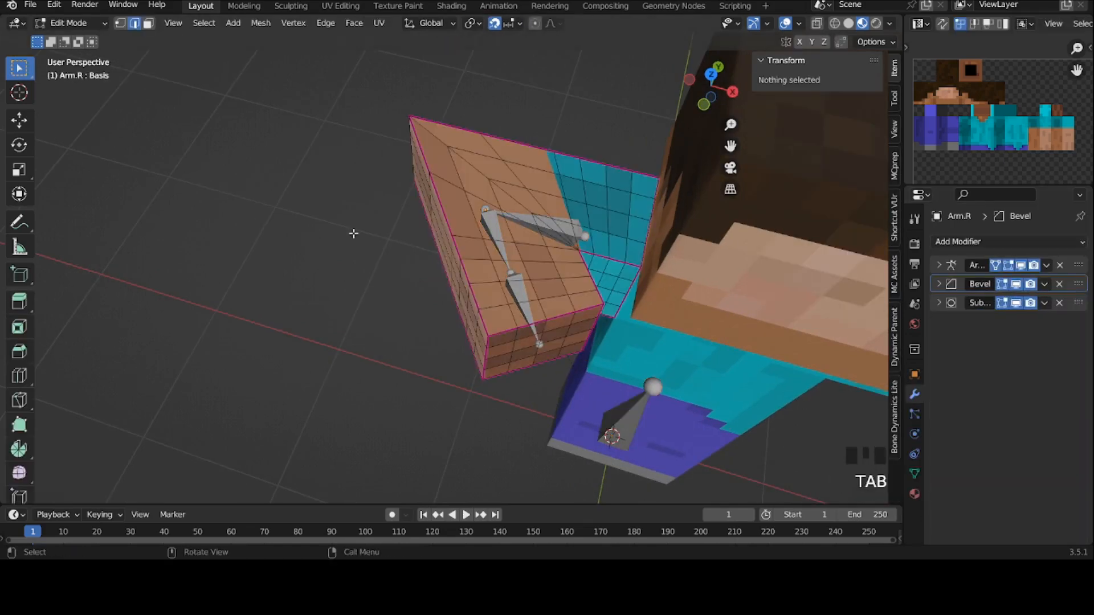
key("Tab")
Step: Rotate the Arm Bottom.R bone back to a slight elbow bend in Pose Mode
left_click(504, 244)
key("ctrl+Tab")
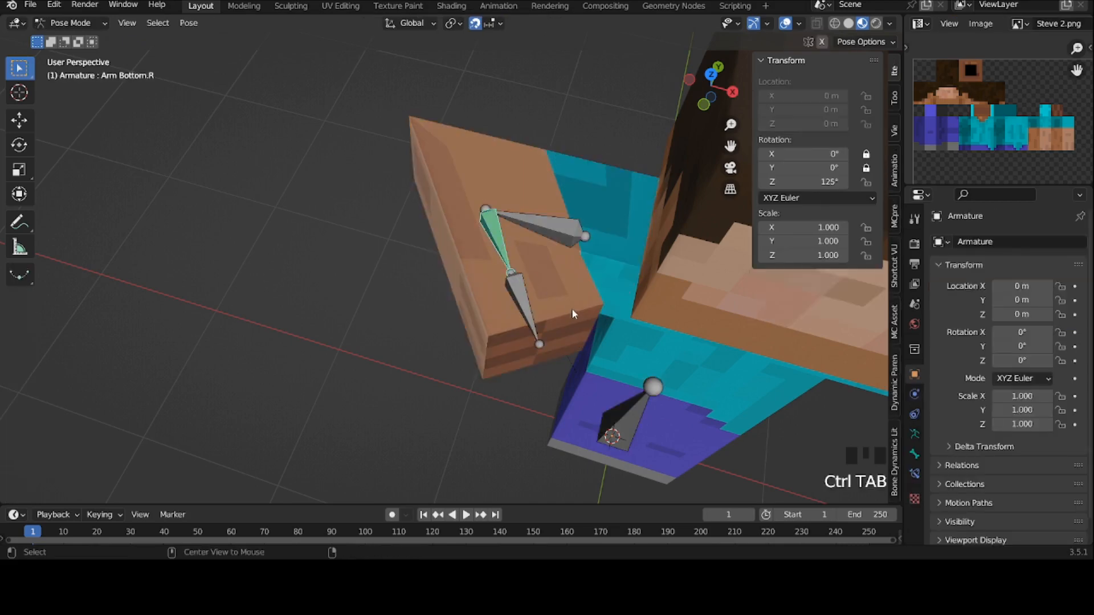
key("r")
left_click(538, 196)
Step: Select the Arm.R mesh in Object Mode and turn off the Bevel modifier's viewport and render display
key("ctrl+Tab")
left_click(564, 196)
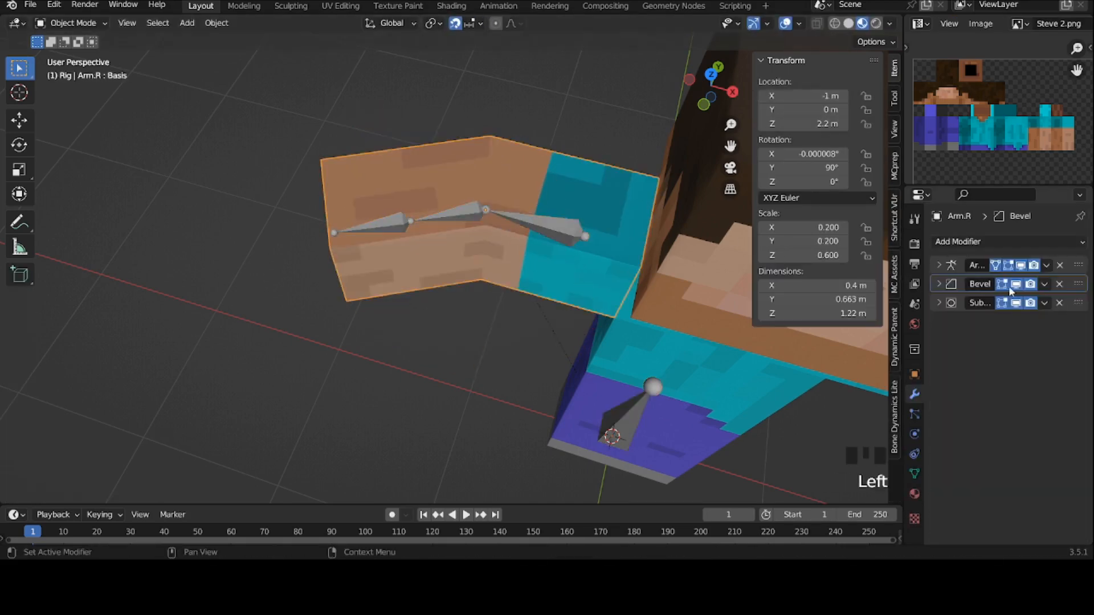
left_click(1016, 285)
left_click(947, 284)
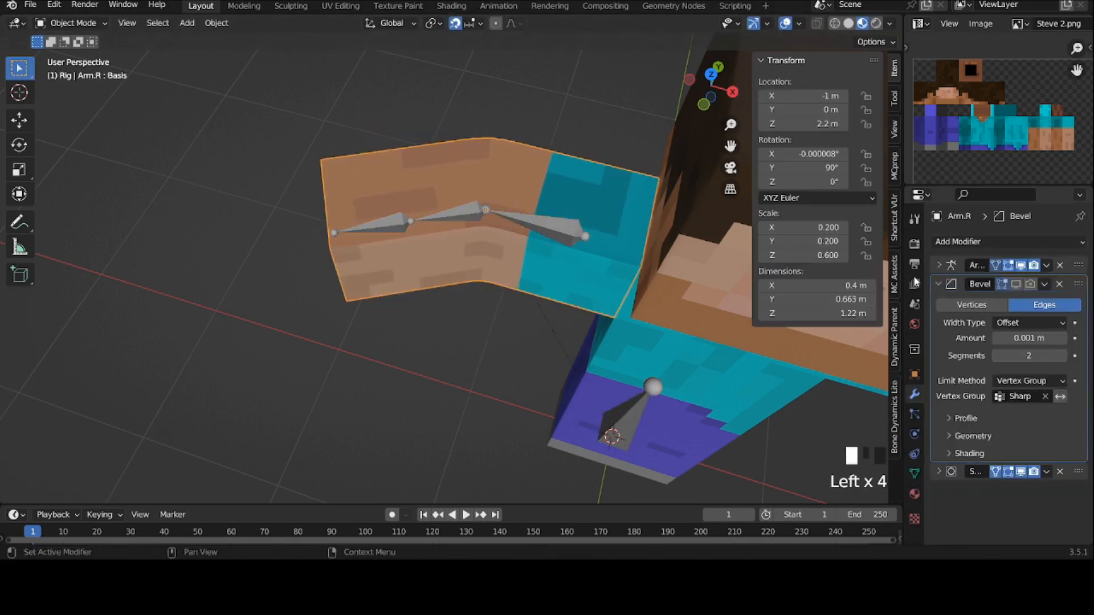
left_click(947, 284)
Step: Clear the Arm Bottom.R bone's rotation in Pose Mode and return the armature to Object Mode
left_click(454, 224)
key("ctrl+Tab")
key("alt+r")
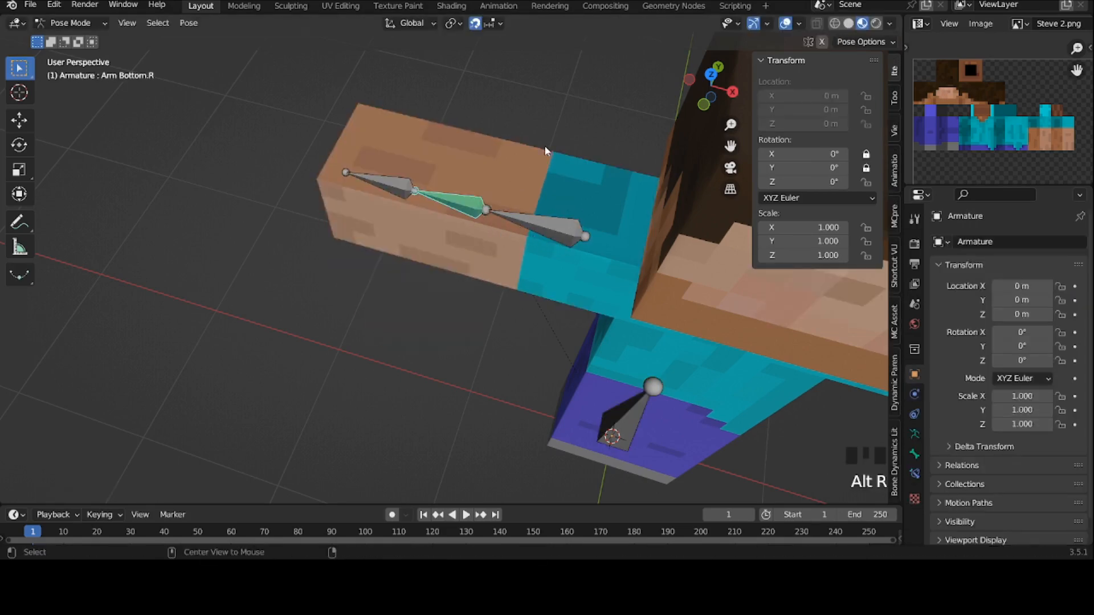
middle_click_drag(543, 152, 545, 237)
key("alt+r")
scroll(556, 151, "down", 3)
key("ctrl+Tab")
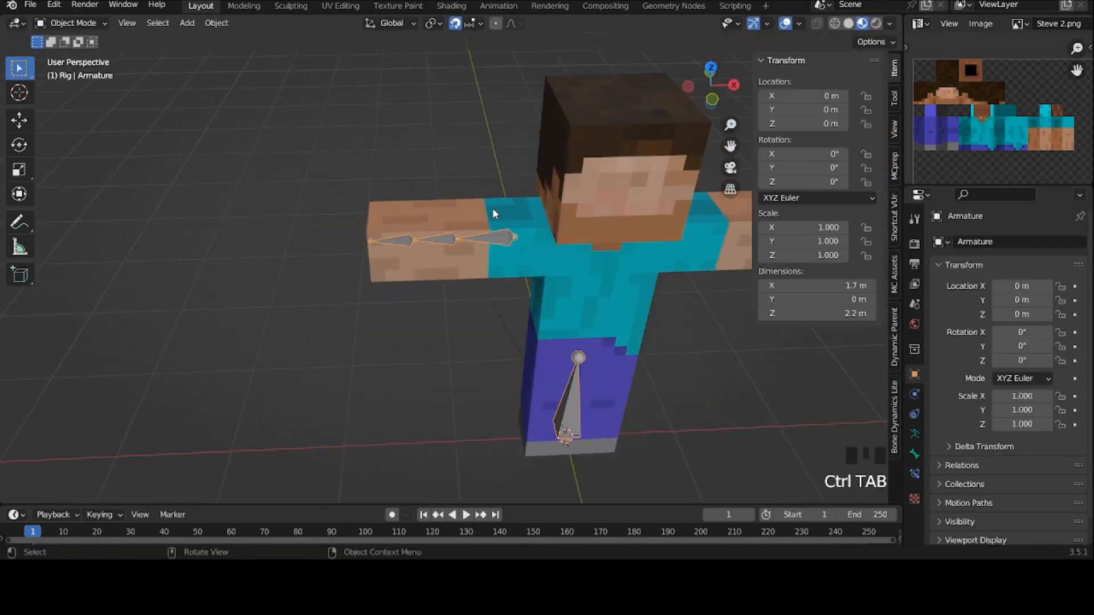
Step: Duplicate the Arm.R mesh in place in front view and scale the copy uniformly by 1.1
left_click(490, 210)
left_click(711, 103)
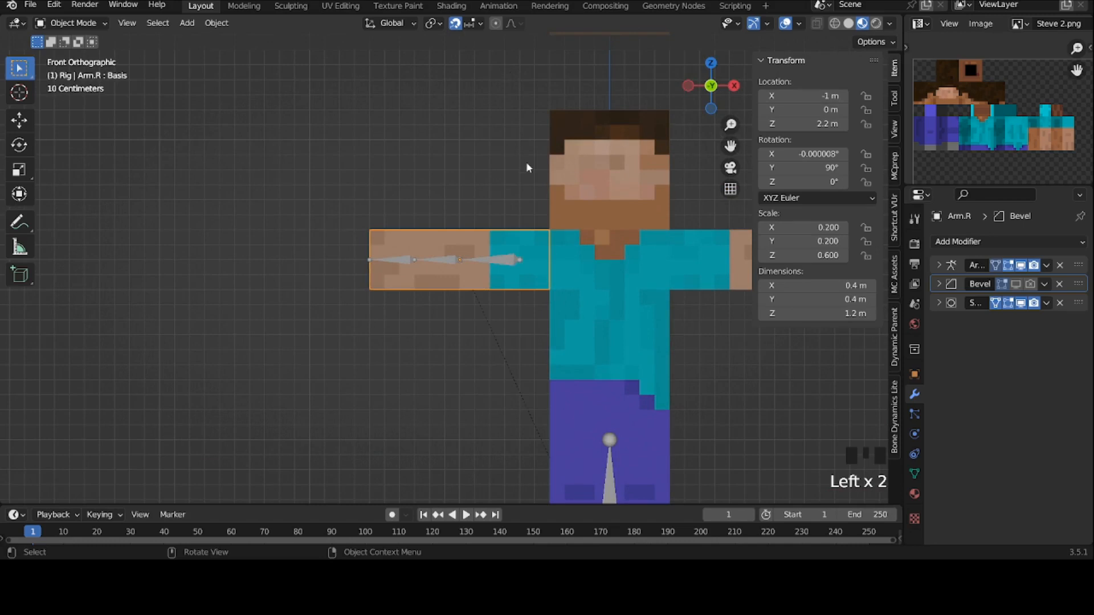
key("shift+d")
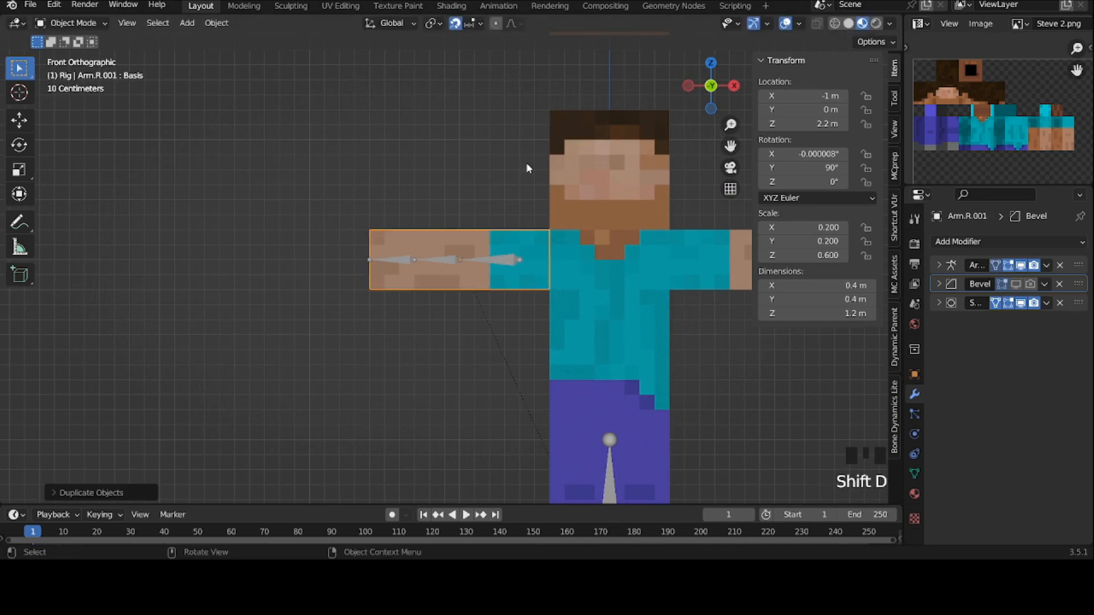
key("s")
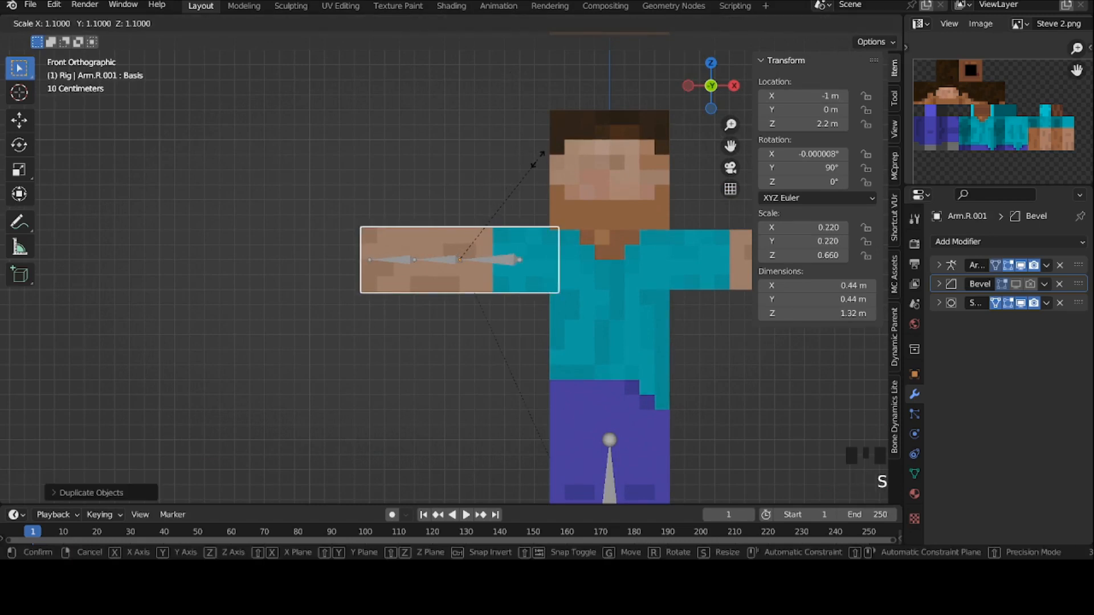
left_click(537, 159)
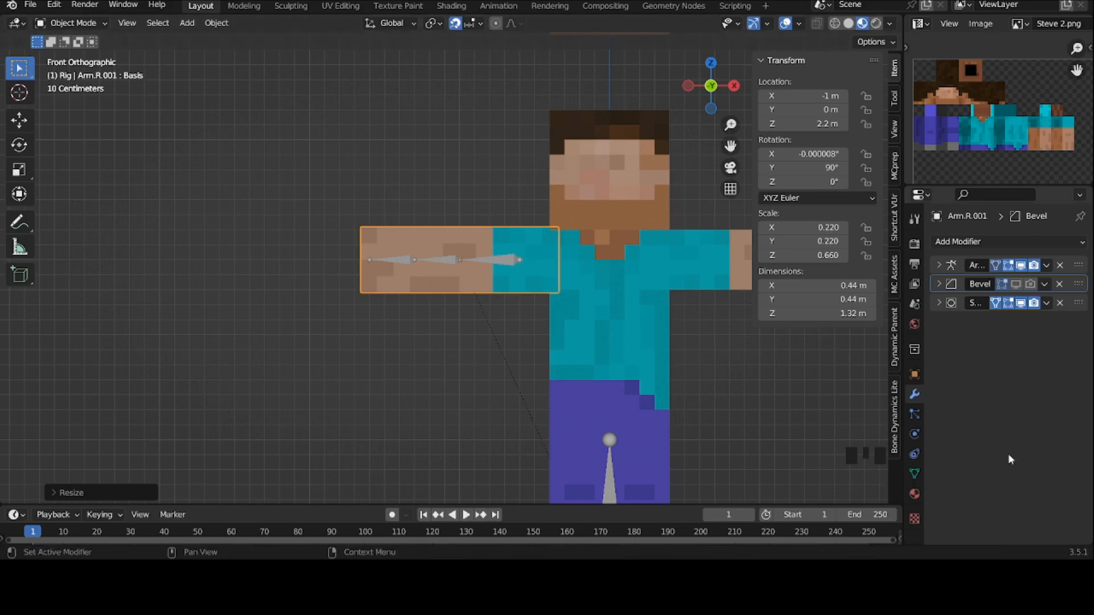
Step: Rename the enlarged arm duplicate as Arm Overlayer.R
left_click(915, 375)
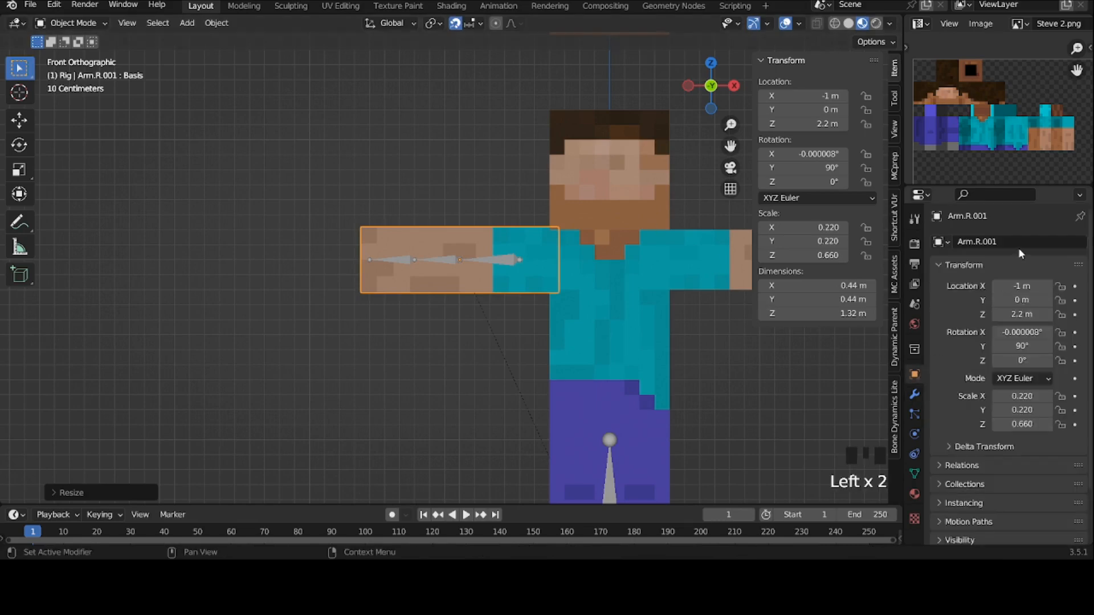
left_click(1024, 241)
type("Arm")
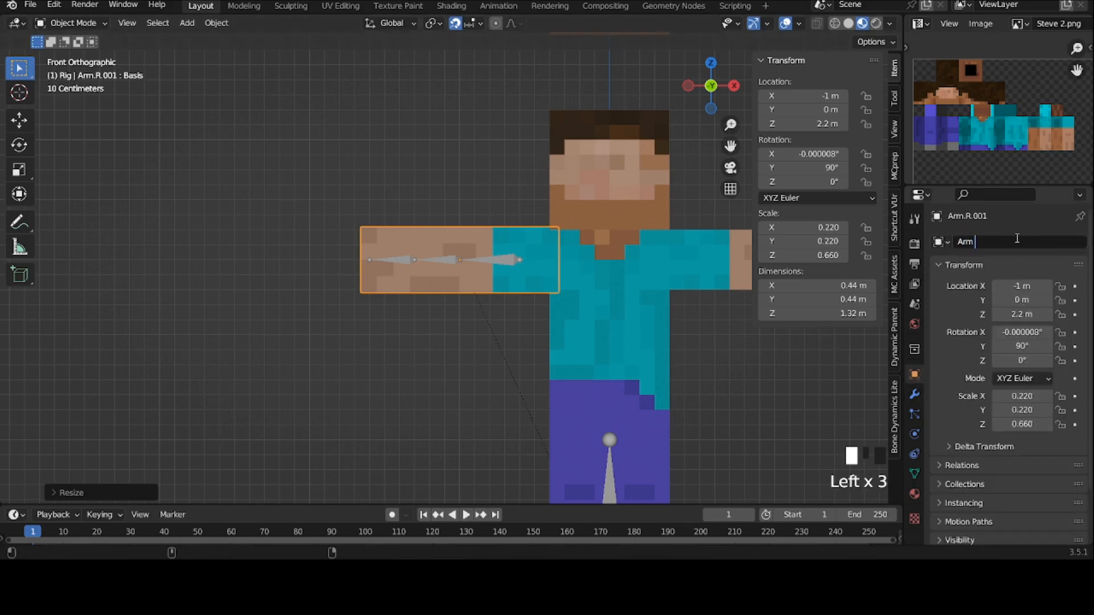
type(" Overlayer")
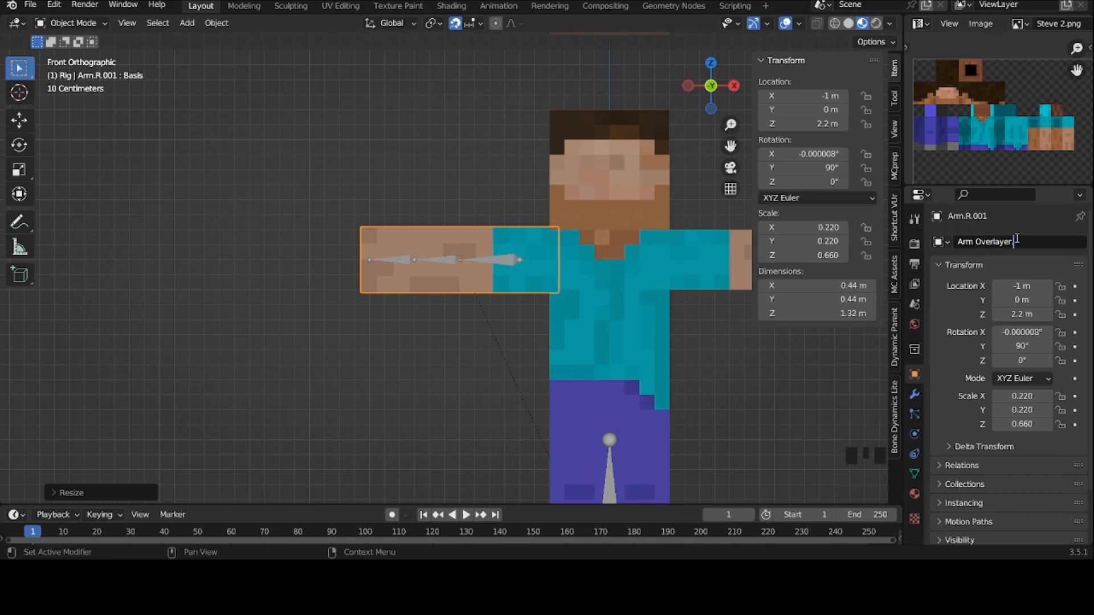
type(".R")
key("Return")
Step: Select all of Arm Overlayer.R in Edit Mode and move its UVs down by 0.25 onto the skin texture's overlay area
key("Tab")
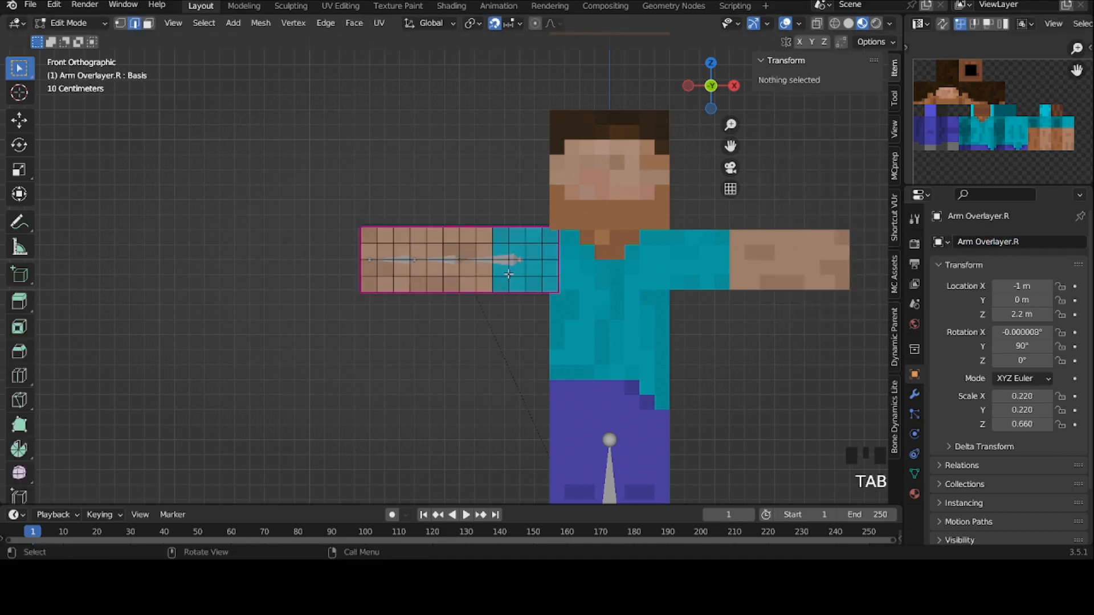
key("a")
key("a")
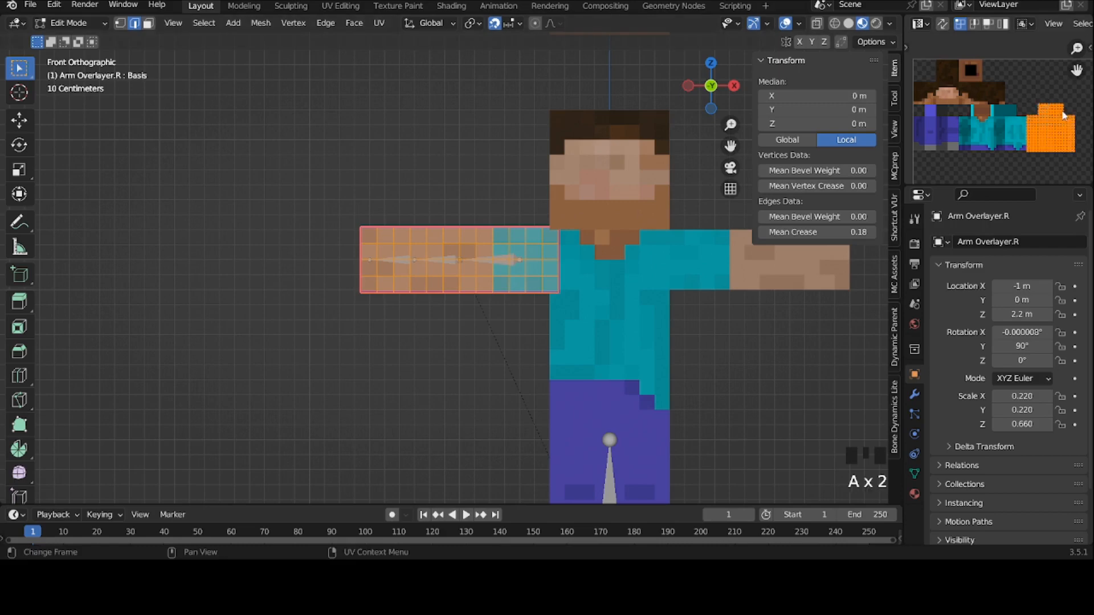
middle_click_drag(1051, 123, 1028, 75)
key("g")
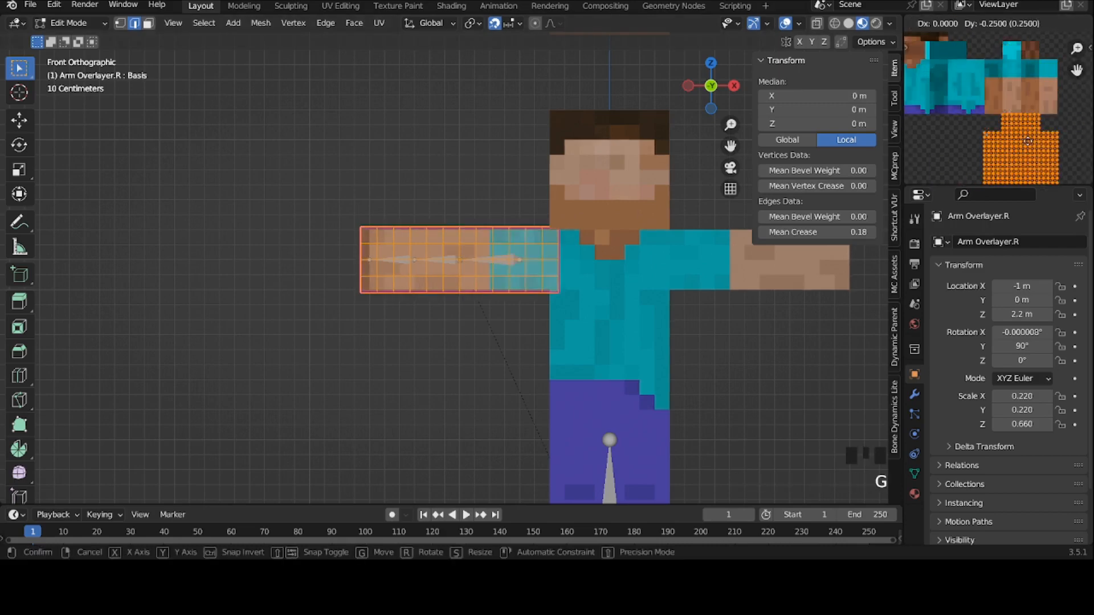
left_click(1028, 149)
key("Tab")
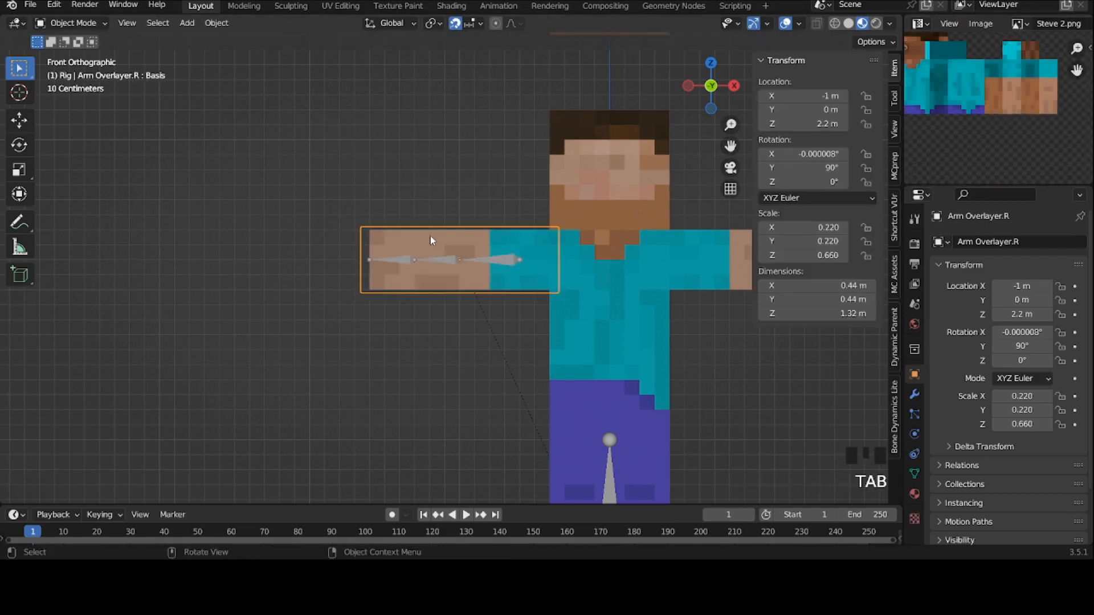
Step: Put the armature in Pose Mode and freely rotate the Arm Top.R bone to swing the arm down beside the body
left_click(386, 268, "shift")
key("ctrl+Tab")
left_click(441, 263)
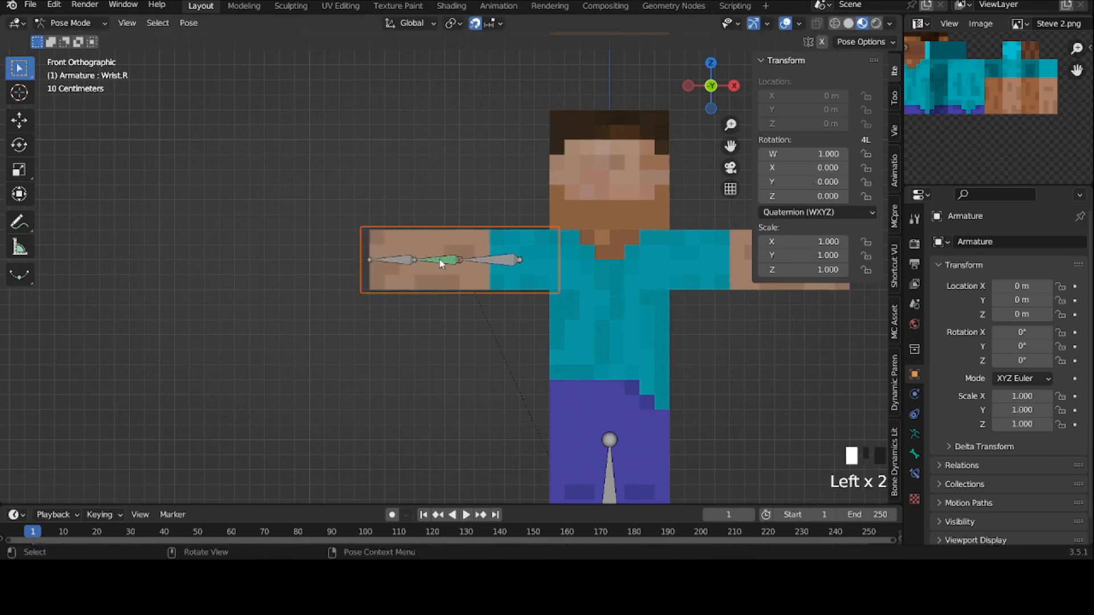
middle_click_drag(440, 263, 484, 250)
left_click(491, 249)
key("alt+r")
key("r")
key("r")
key("r")
key("r")
key("r")
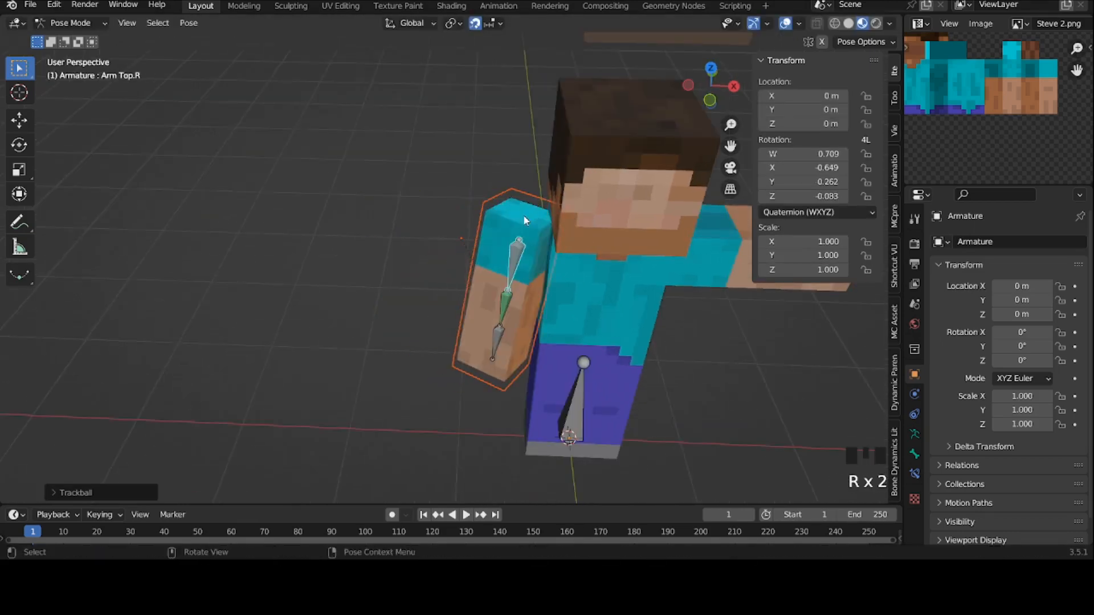
left_click(557, 274)
Step: Bend the elbow with the Arm Bottom.R bone and rotate the Arm Top.R bone to test the overlay's deformation
left_click(498, 303)
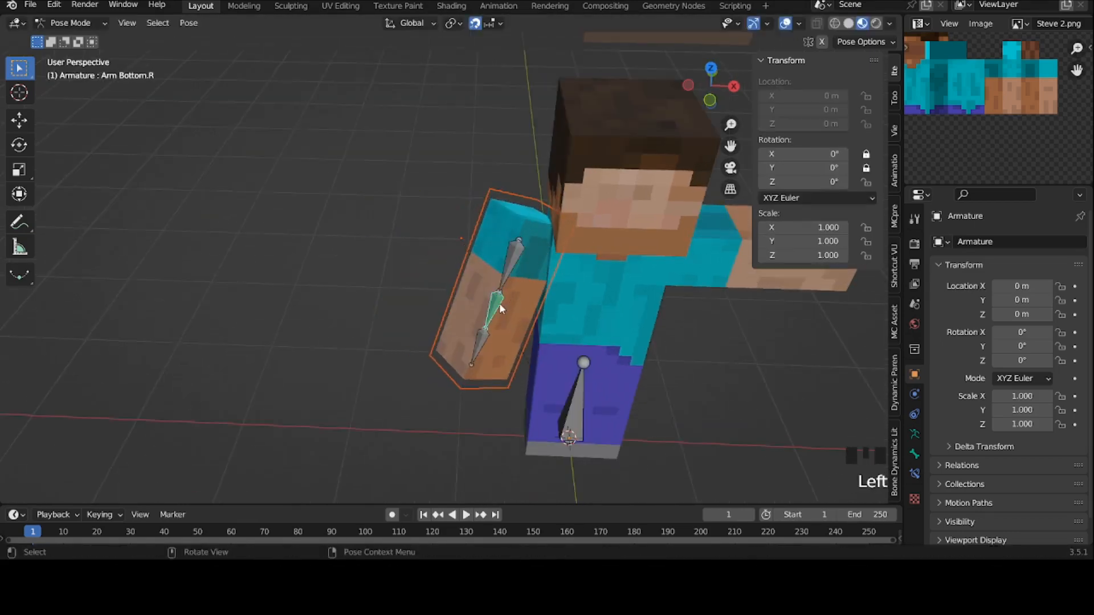
middle_click_drag(507, 304, 485, 275)
key("r")
left_click(548, 303)
left_click(521, 279)
key("r")
left_click(553, 304)
Step: Select the arm bones and clear their rotation and location
left_click_drag(357, 209, 618, 382)
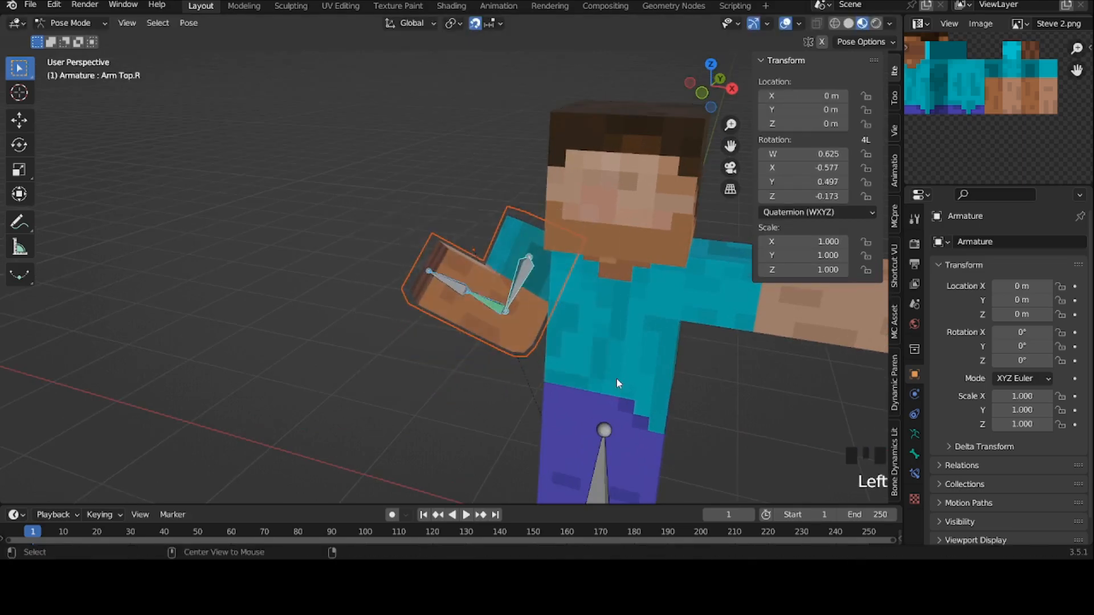
key("alt+r")
key("alt+g")
Step: Test-bend the Wrist.R bone from a perspective and the front view, clearing its rotation each time, and return to Object Mode
left_click(367, 219)
left_click(419, 240)
key("r")
left_click(544, 215)
key("alt+r")
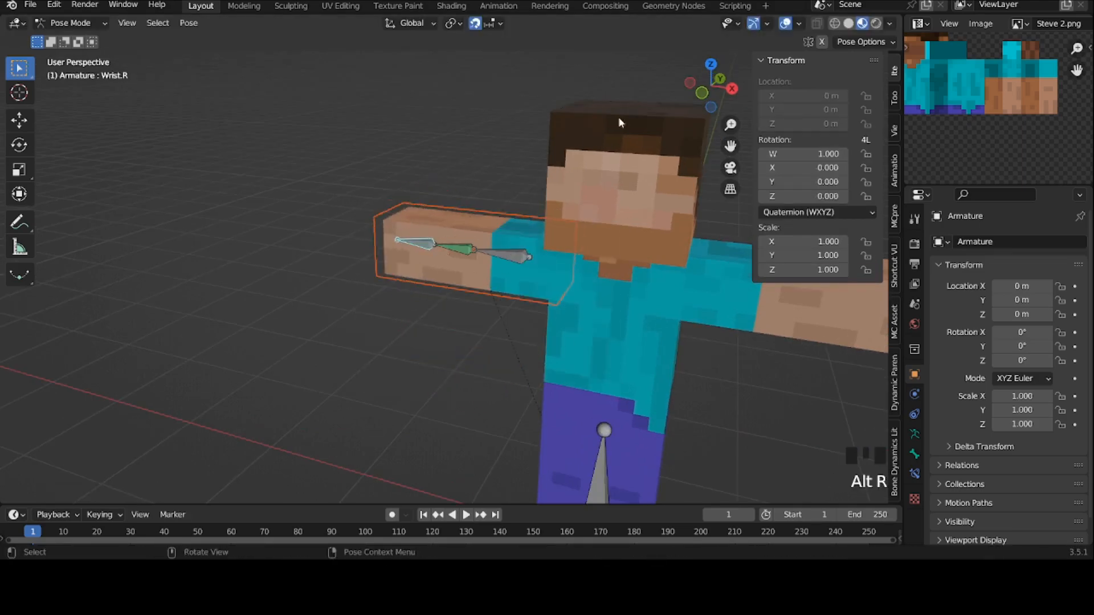
left_click(702, 92)
key("r")
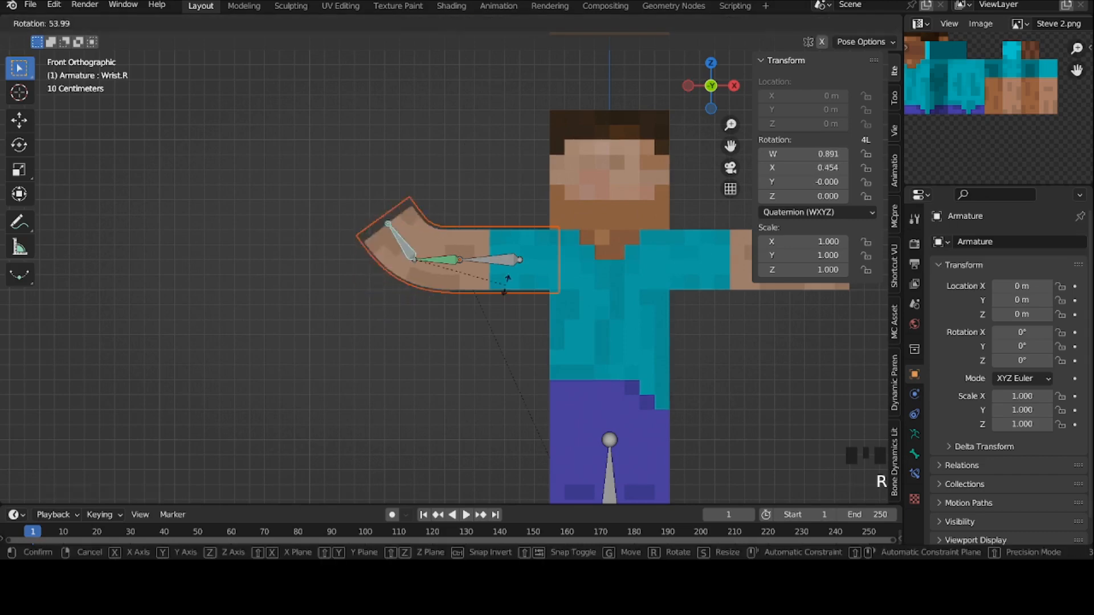
left_click(554, 237)
key("alt+r")
key("ctrl+Tab")
Step: Hide the Arm Overlayer.R mesh
left_click_drag(729, 146, 683, 161)
left_click(373, 260)
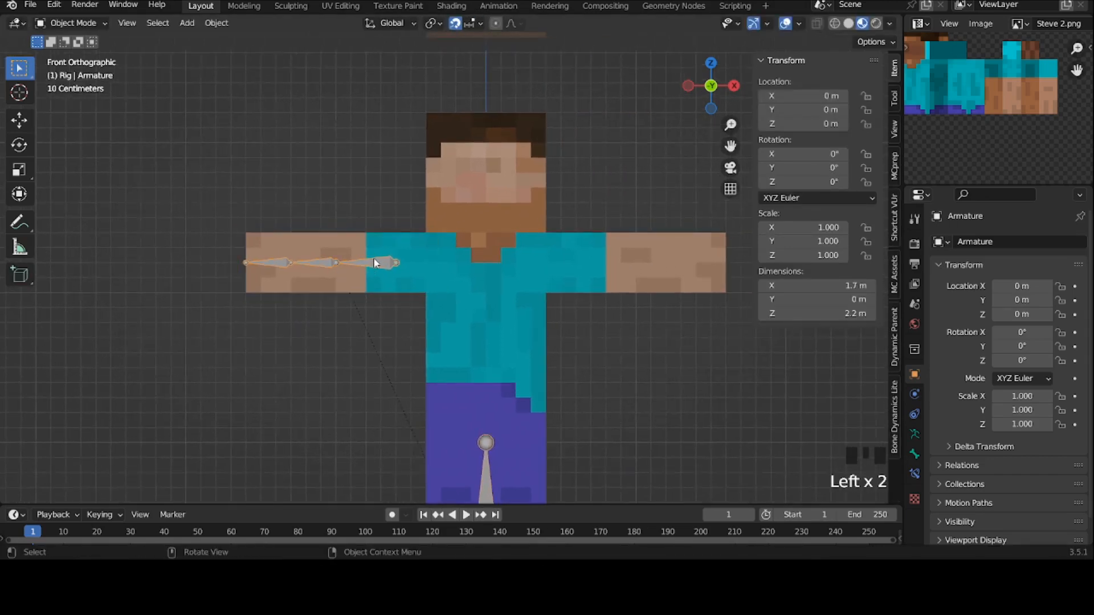
left_click(381, 232)
key("h")
Step: Select the armature and show its second bone layer together with the first
left_click(376, 262)
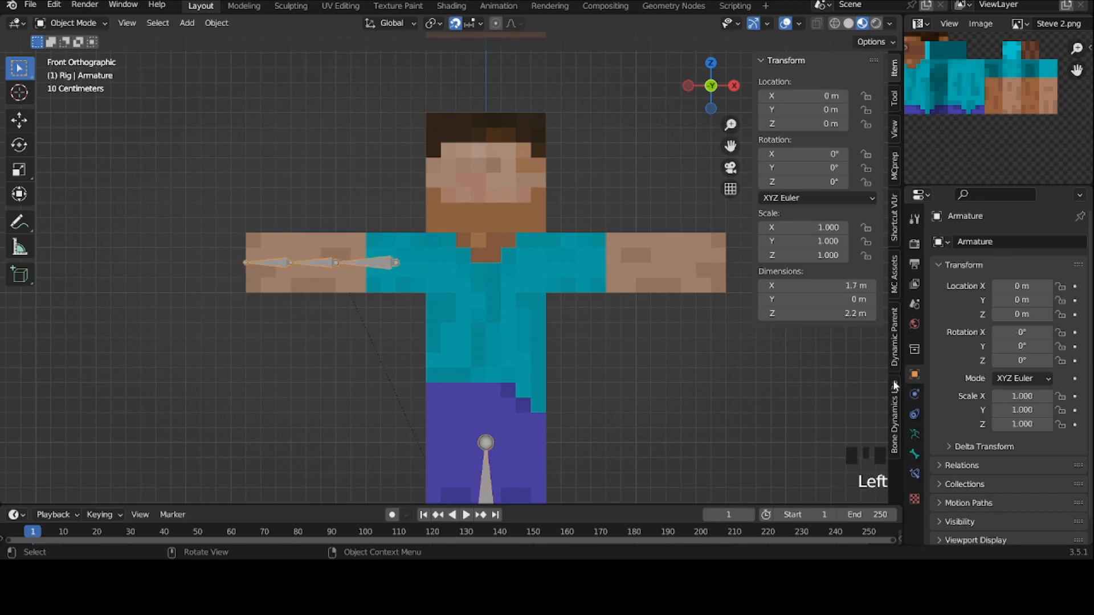
left_click(914, 434)
left_click(948, 318, "shift")
Step: Symmetrize the right arm's bones to the other arm in Edit Mode and return to Object Mode
key("Tab")
left_click_drag(158, 226, 393, 273)
left_click(222, 22)
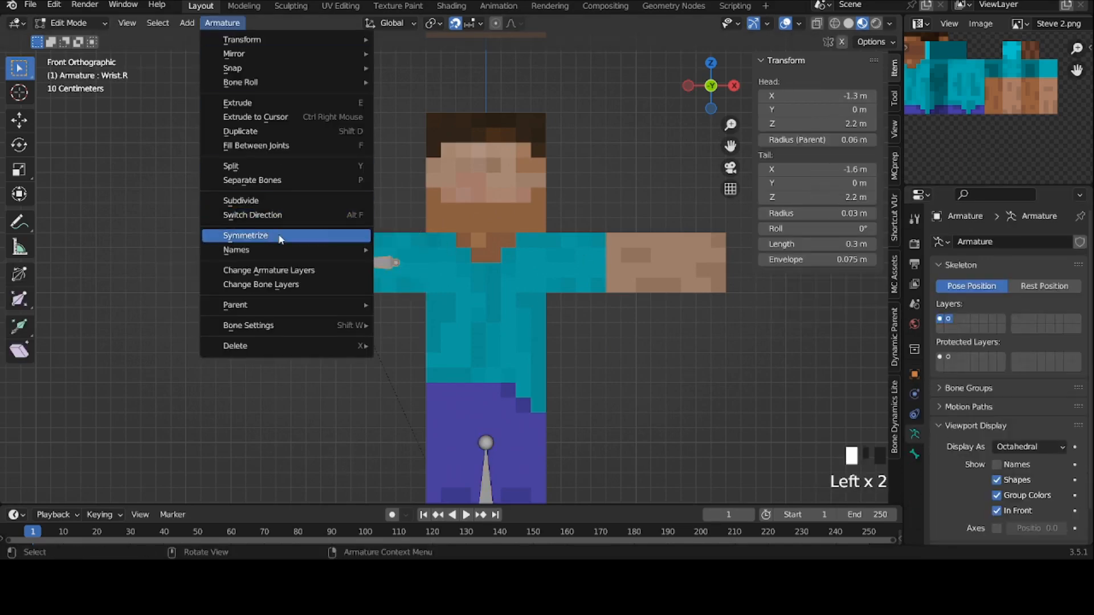
left_click(245, 234)
key("Tab")
left_click_drag(730, 145, 624, 167)
left_click(525, 228)
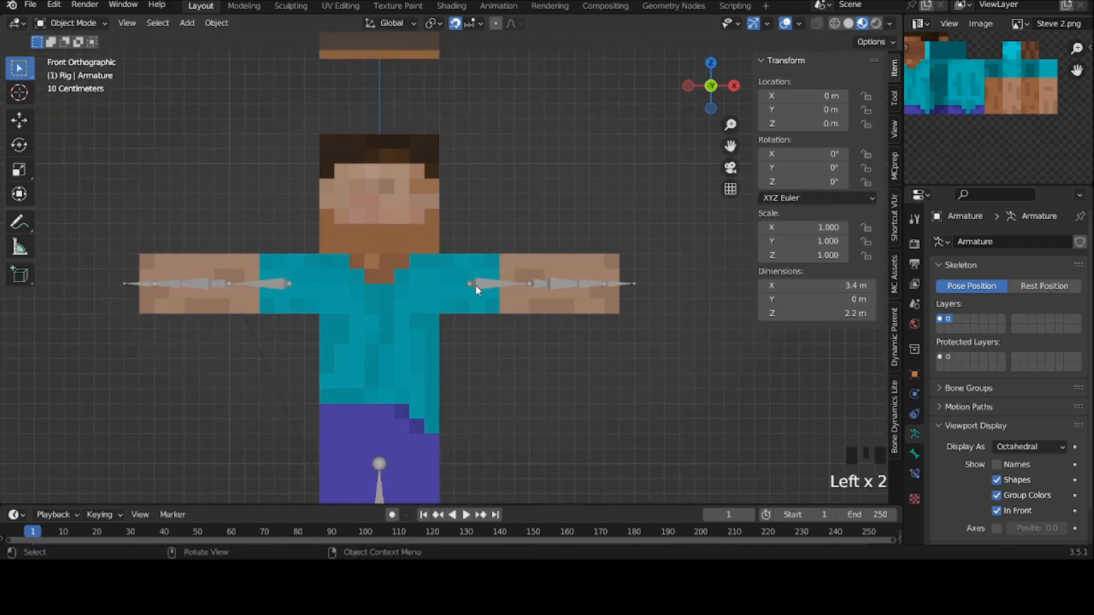
Step: Unhide the Arm Overlayer.R mesh
scroll(475, 286, "up", 2)
scroll(475, 286, "down", 2)
left_click(212, 266)
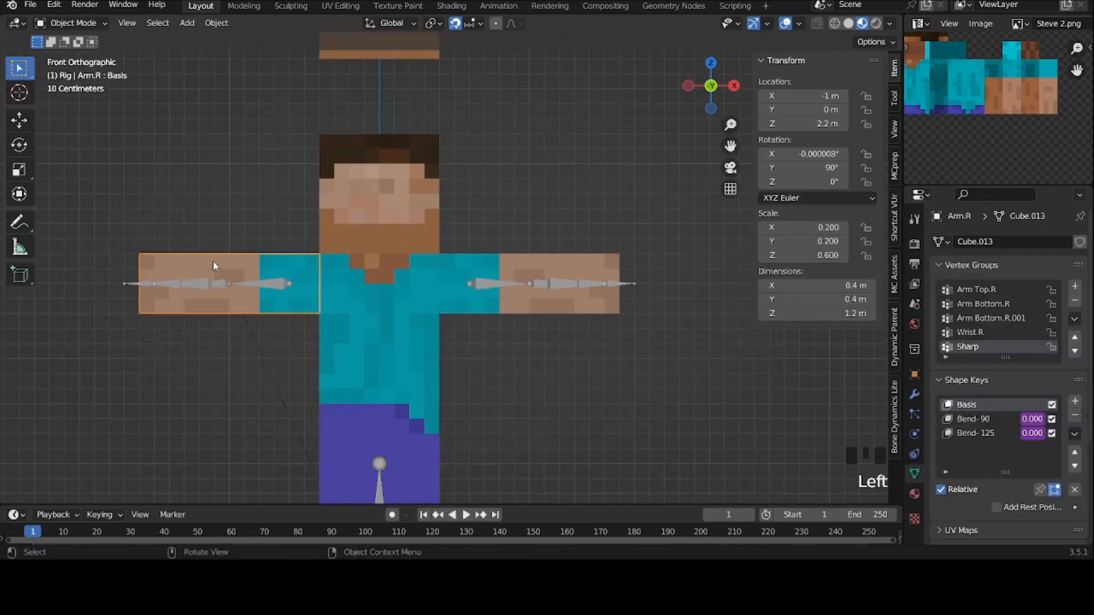
left_click(186, 99)
key("alt+h")
Step: Apply the scale of the Arm Overlayer.R and Arm.R meshes
left_click(285, 254)
left_click(292, 274)
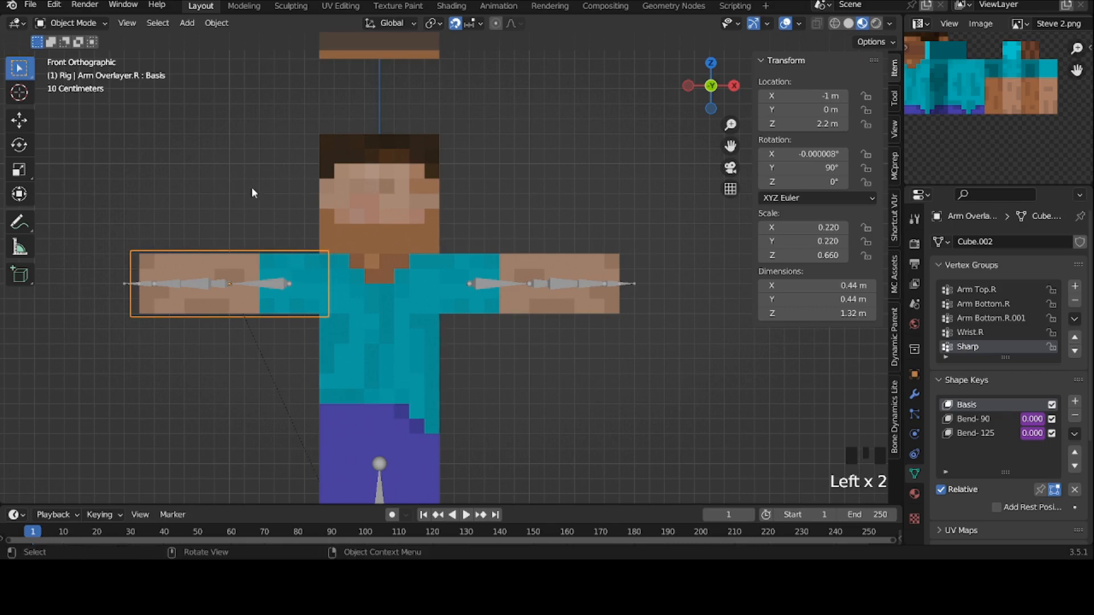
left_click(210, 23)
mouse_move(255, 96)
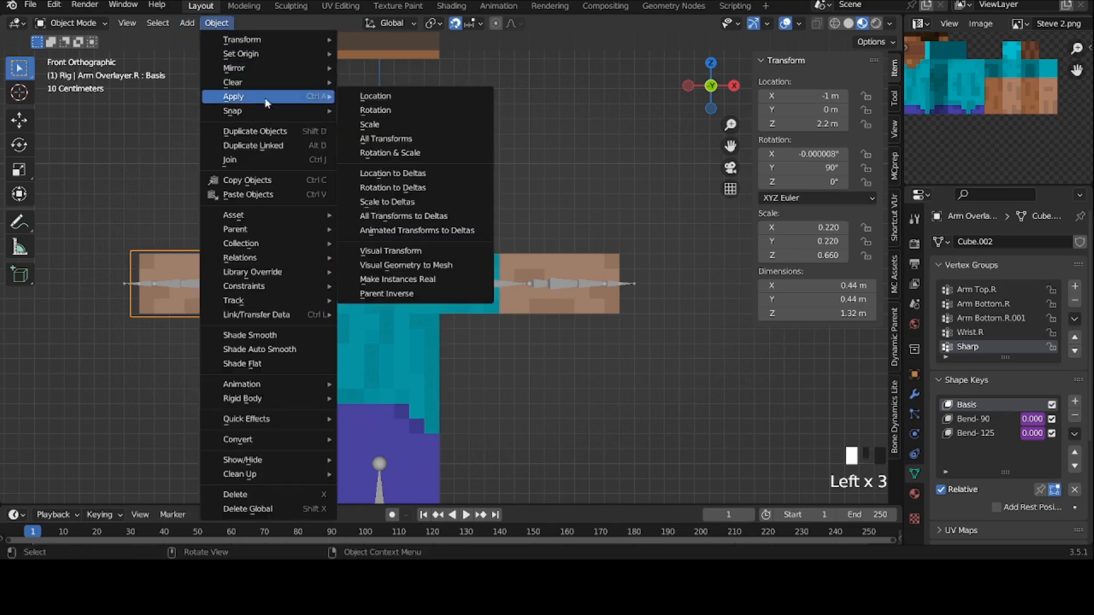
left_click(364, 125)
double_click(267, 270)
double_click(269, 269)
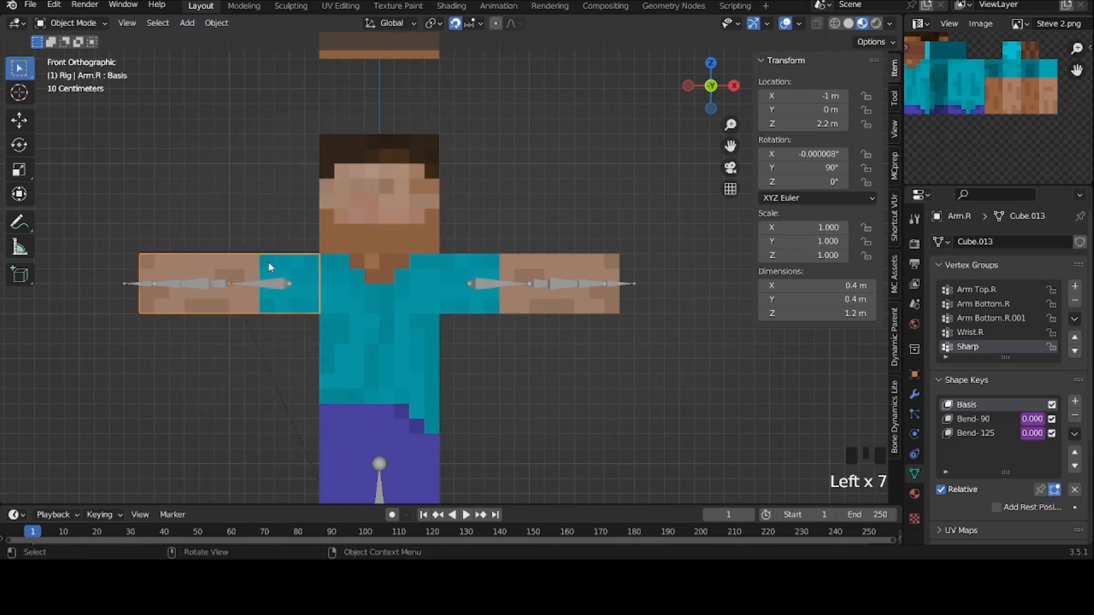
Step: Hide the Arm Overlayer.R mesh so only the base right arm remains
left_click(268, 268)
left_click(270, 268)
left_click(270, 267)
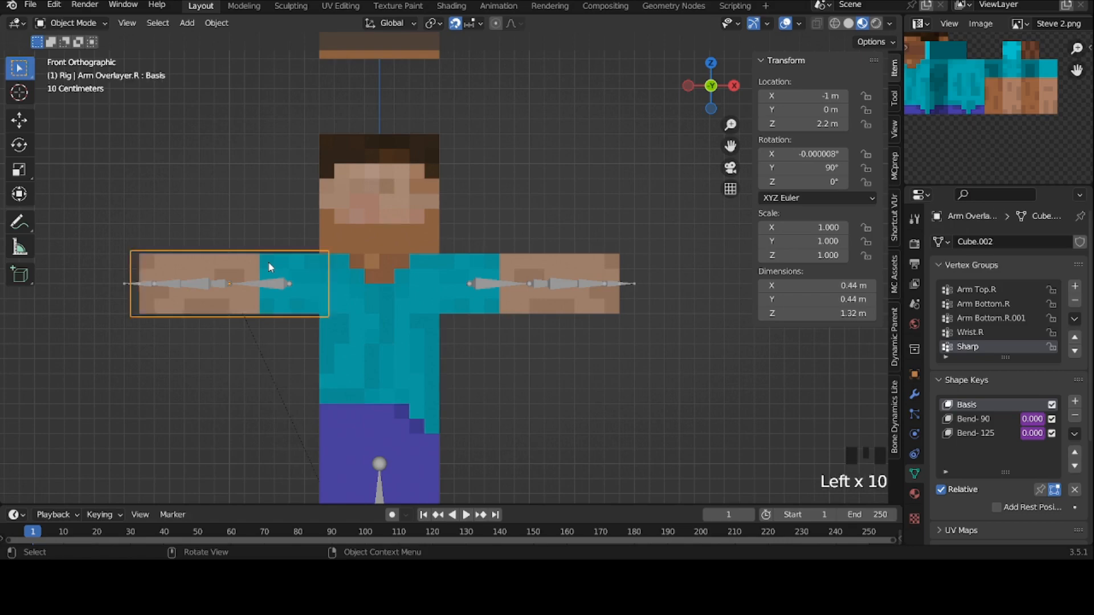
key("h")
Step: Try rotating a left arm bone in Pose Mode, undo the rotation and return to Object Mode
key("ctrl+Tab")
left_click(481, 285)
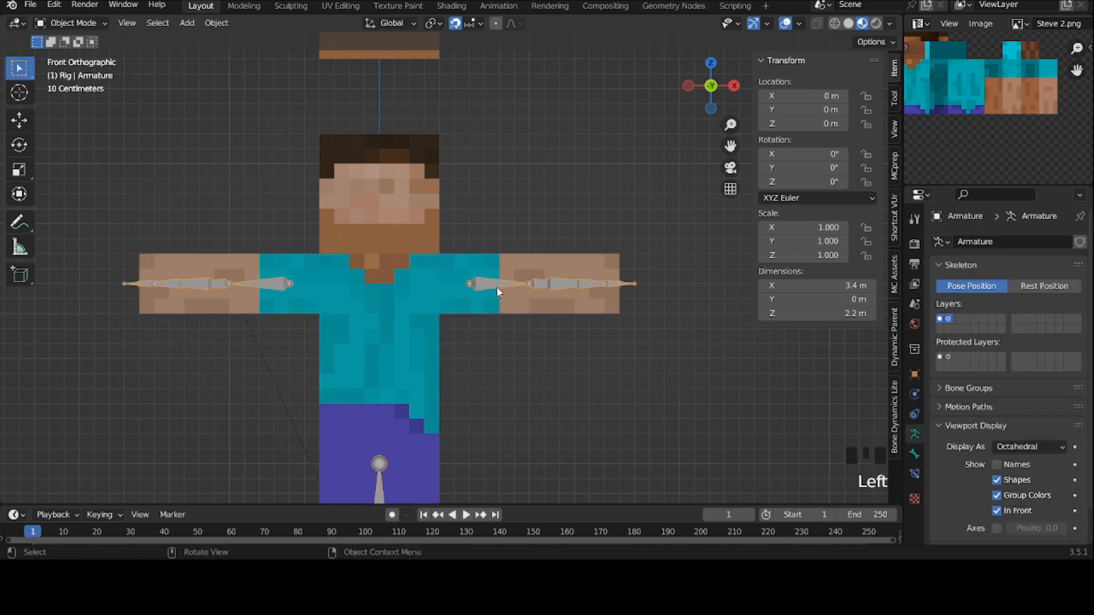
key("ctrl+Tab")
key("r")
left_click(581, 290)
key("ctrl+z")
key("ctrl+Tab")
Step: Hide the torso mesh and the Arm Overlayer.L mesh
left_click(488, 264)
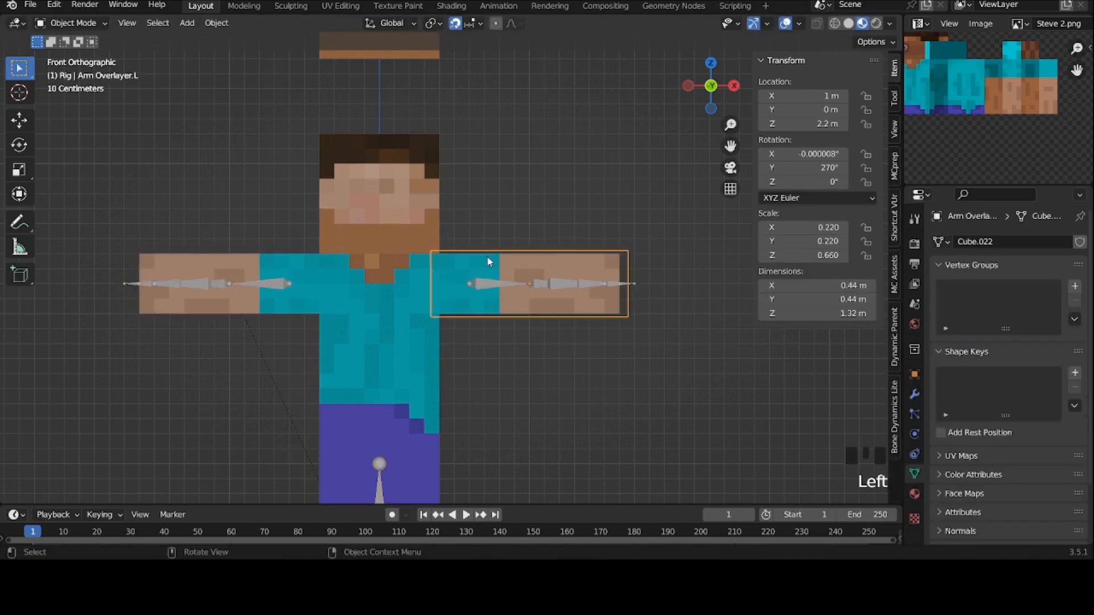
left_click(392, 313)
key("h")
left_click(501, 254)
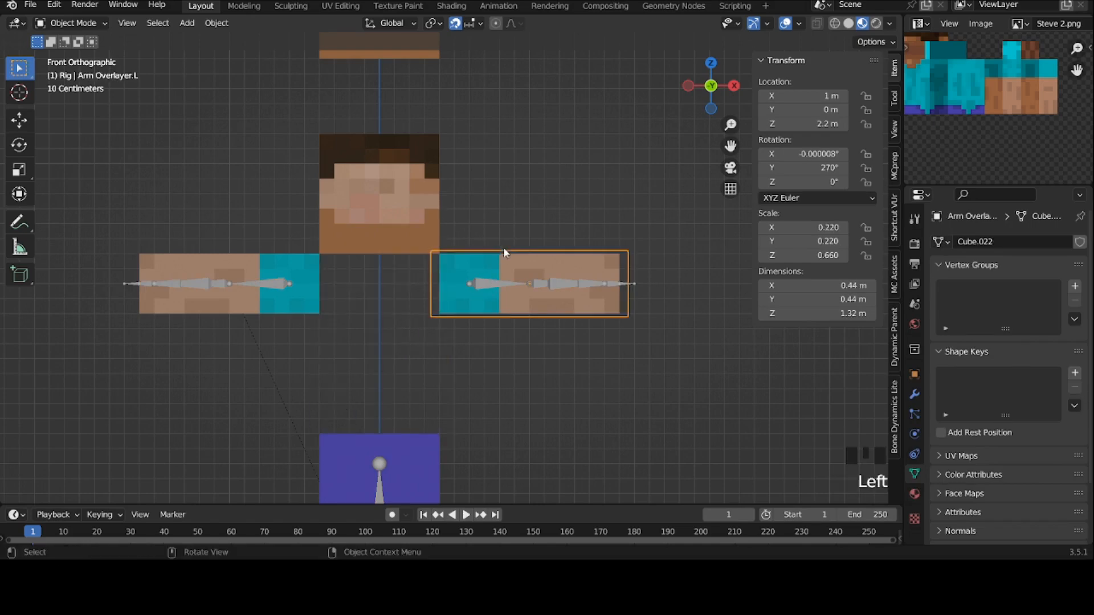
key("h")
Step: Duplicate the Arm.R mesh, place the copy at X 1 m, Z 2.6 m above the left arm and rotate it 180°
left_click(208, 291)
left_click(213, 259)
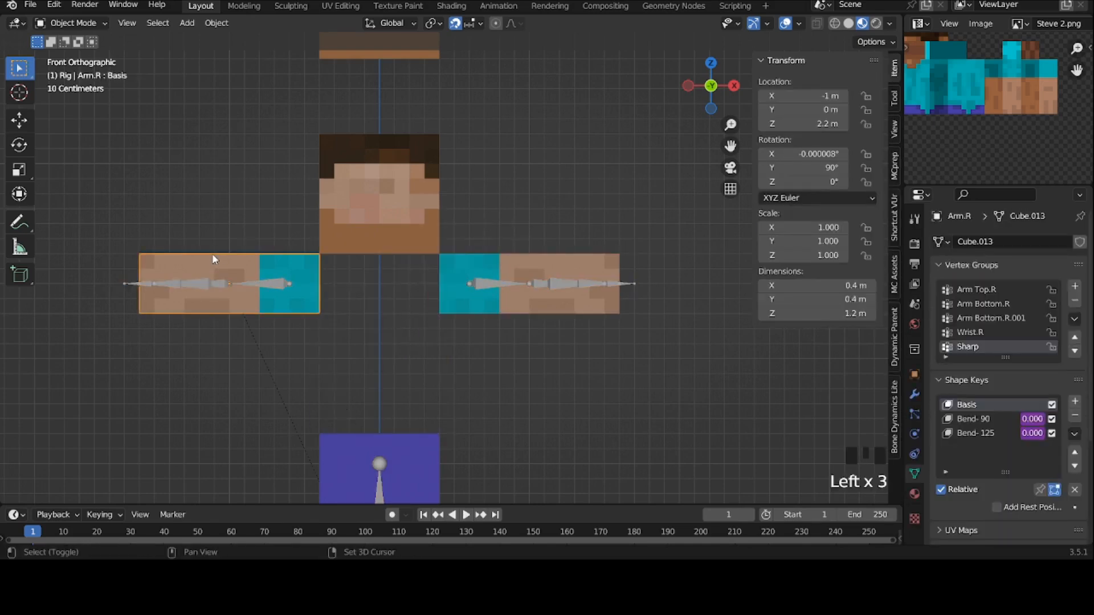
key("shift+d")
left_click(519, 197)
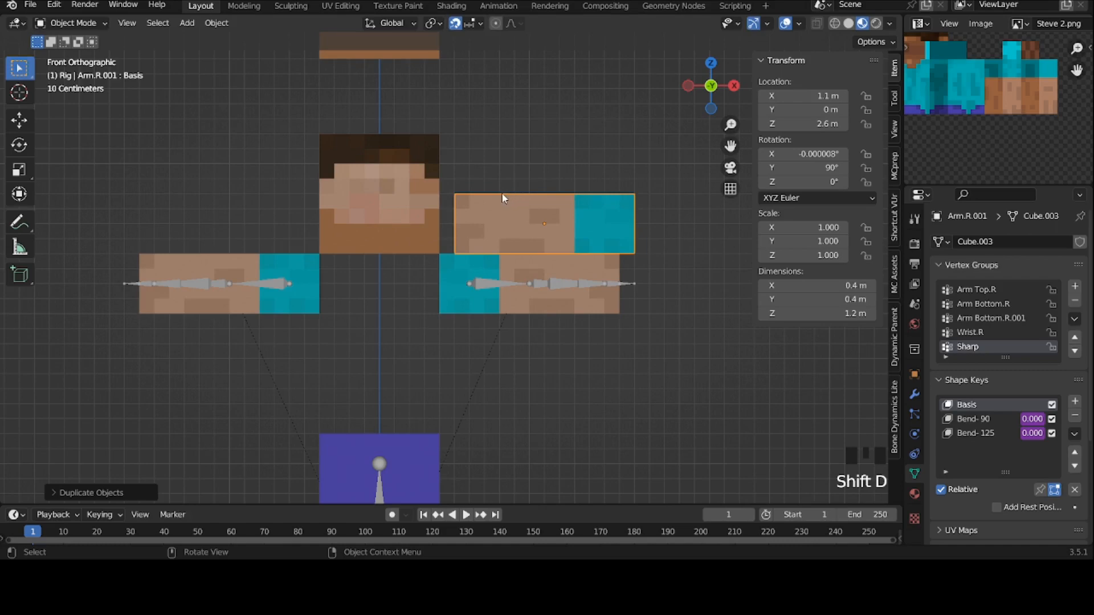
key("g")
left_click(490, 197)
key("r")
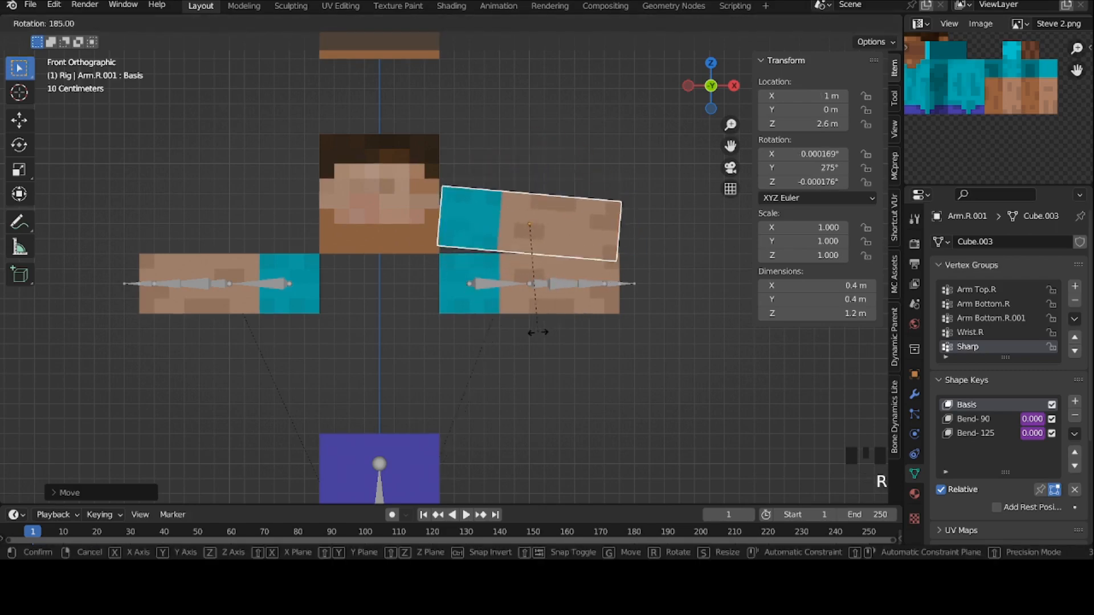
left_click(550, 331)
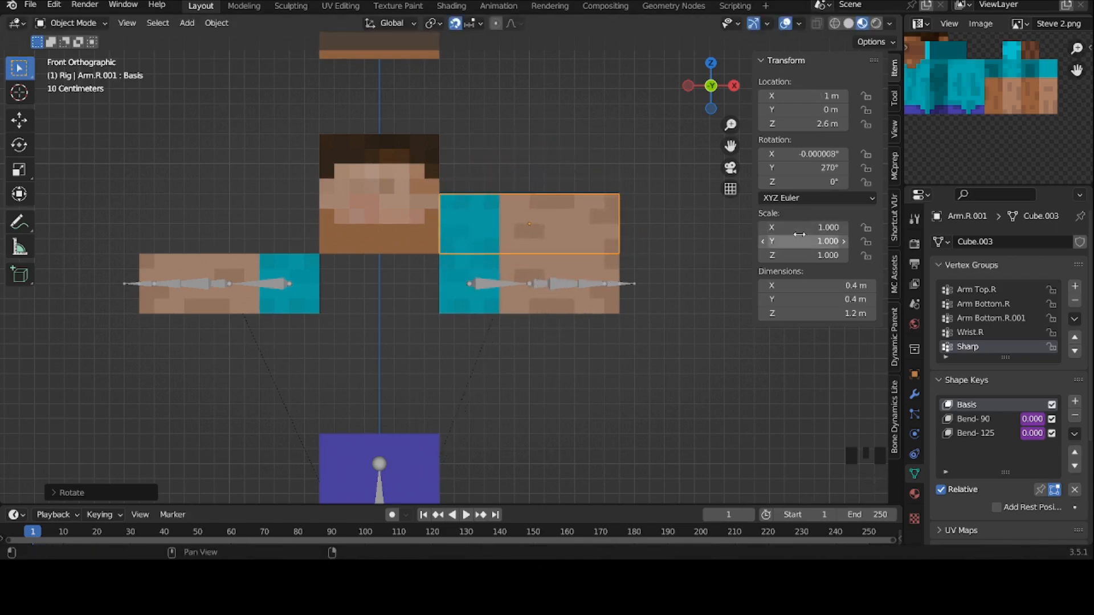
Step: Mirror the duplicated arm by scaling it -1 along global Z and apply its scale
type("sz")
type("-1")
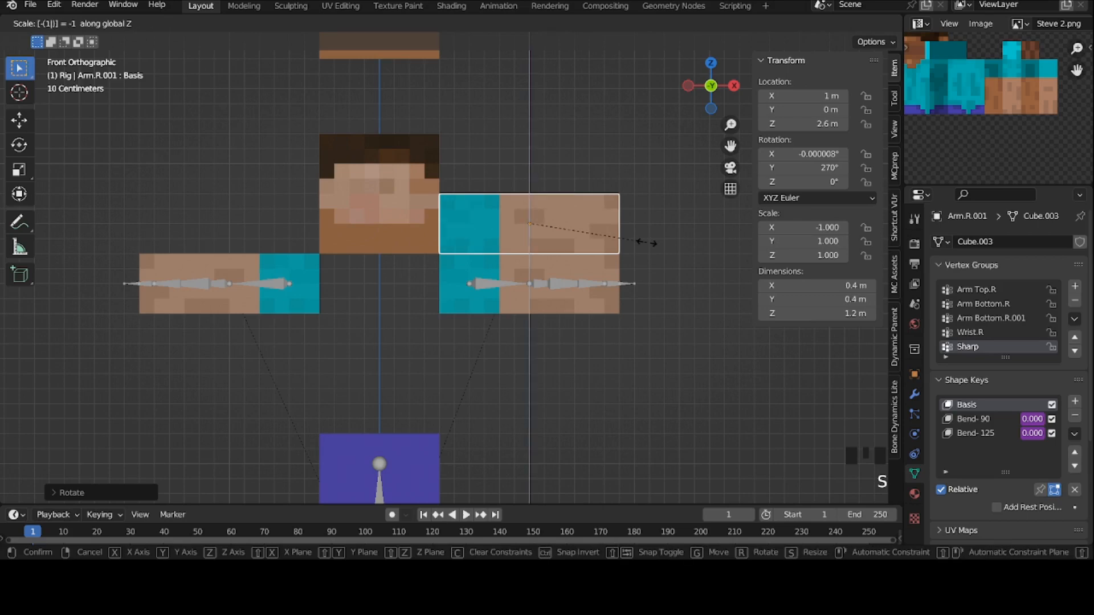
key("Return")
left_click(216, 23)
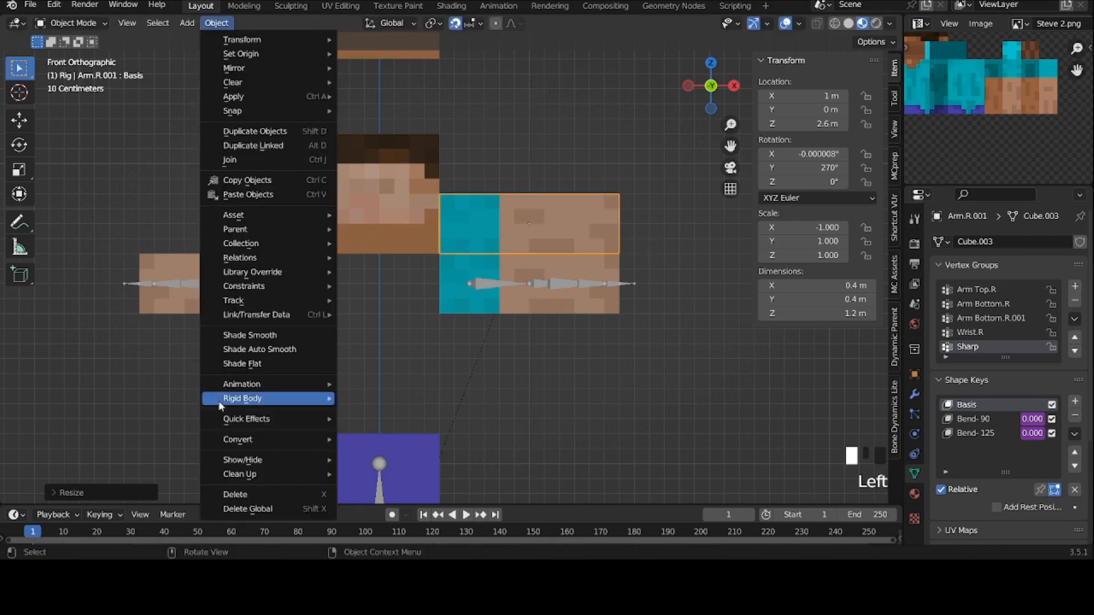
mouse_move(268, 98)
left_click(362, 125)
Step: Move all of the duplicated arm's UVs onto the left arm area of the skin texture
key("Tab")
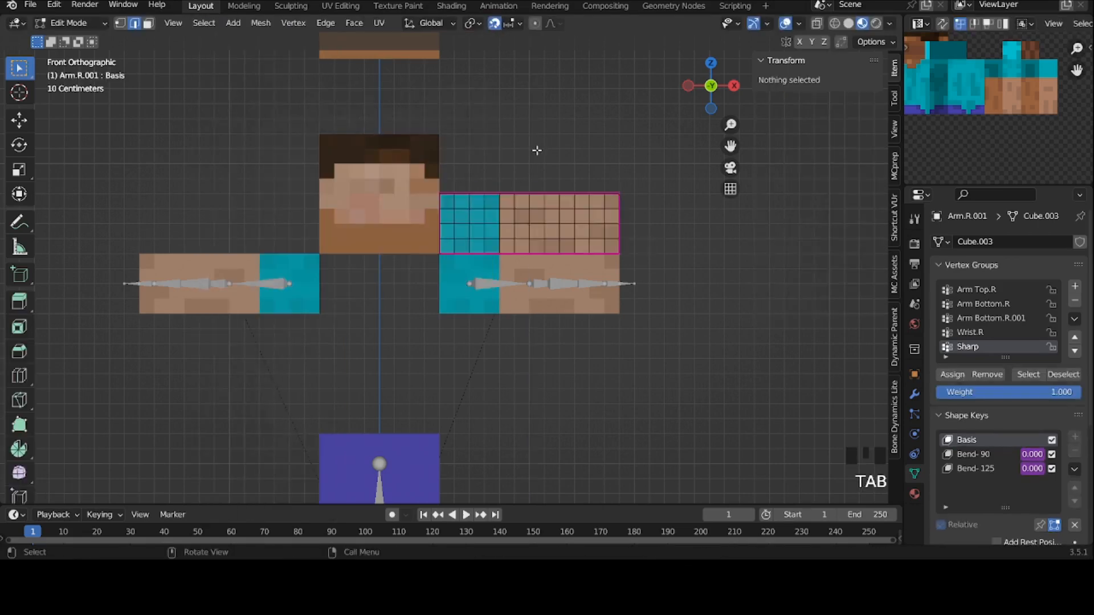
key("a")
scroll(1017, 124, "down", 4)
middle_click_drag(1016, 124, 1002, 97)
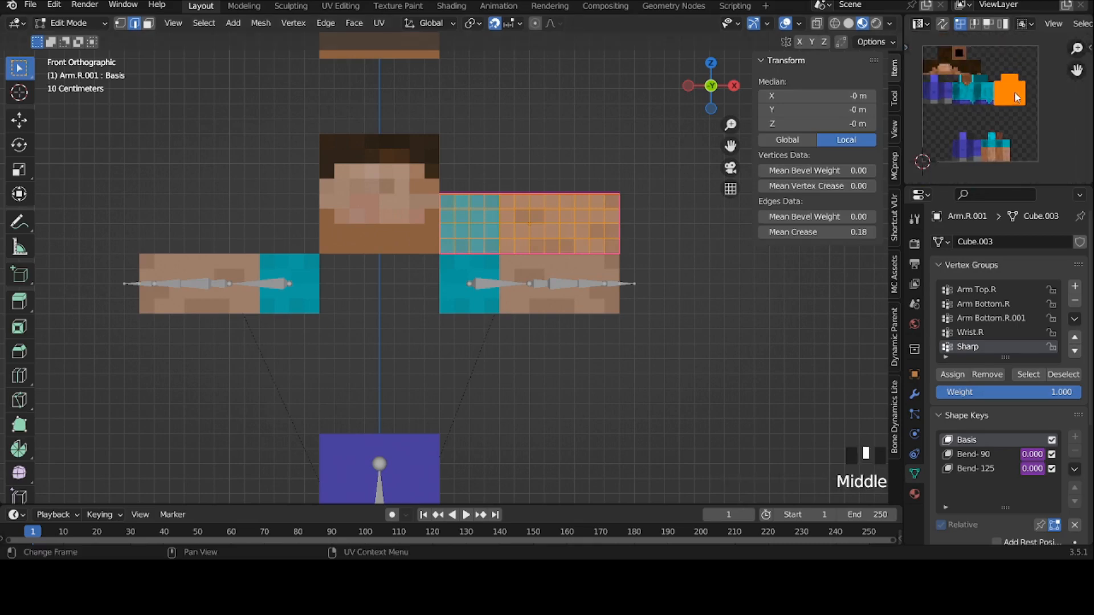
key("g")
left_click(994, 36)
key("Tab")
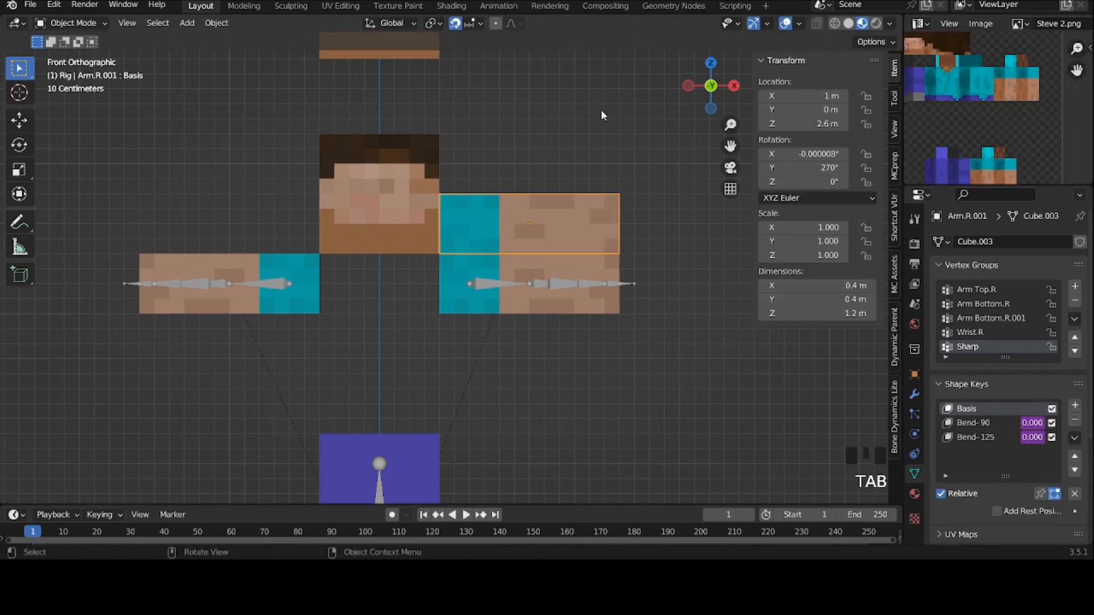
Step: Examine the duplicated arm's faces and texture in Edit Mode and from a rotated view
left_click(602, 108)
scroll(590, 214, "up", 1)
left_click(589, 220)
key("Tab")
left_click_drag(730, 146, 612, 162)
scroll(512, 120, "up", 1)
left_click(148, 24)
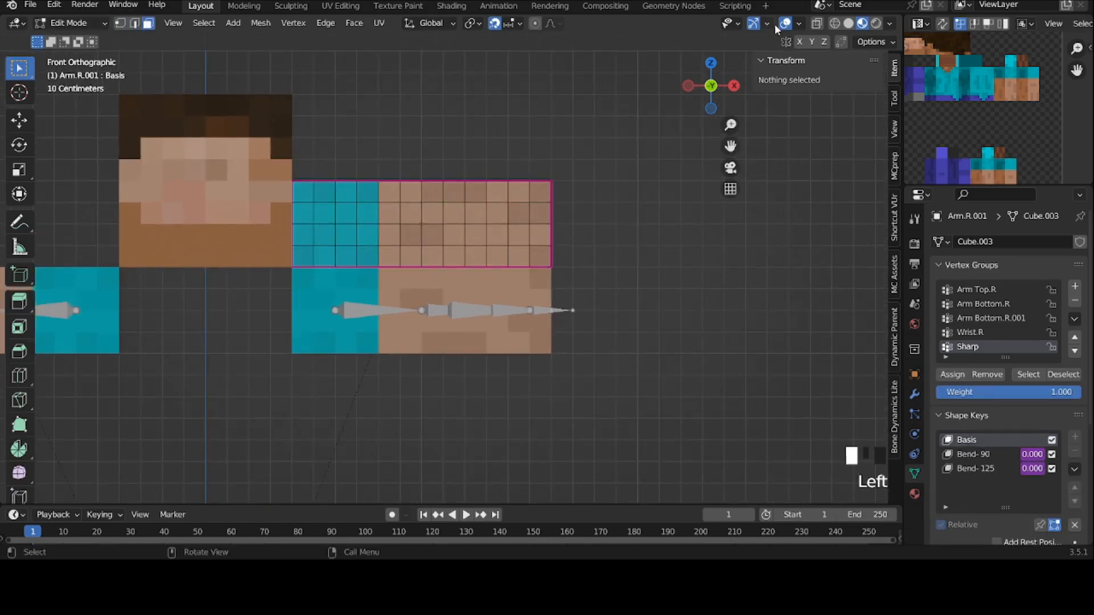
middle_click_drag(404, 192, 356, 214)
key("Tab")
middle_click_drag(535, 181, 625, 175)
left_click(717, 90)
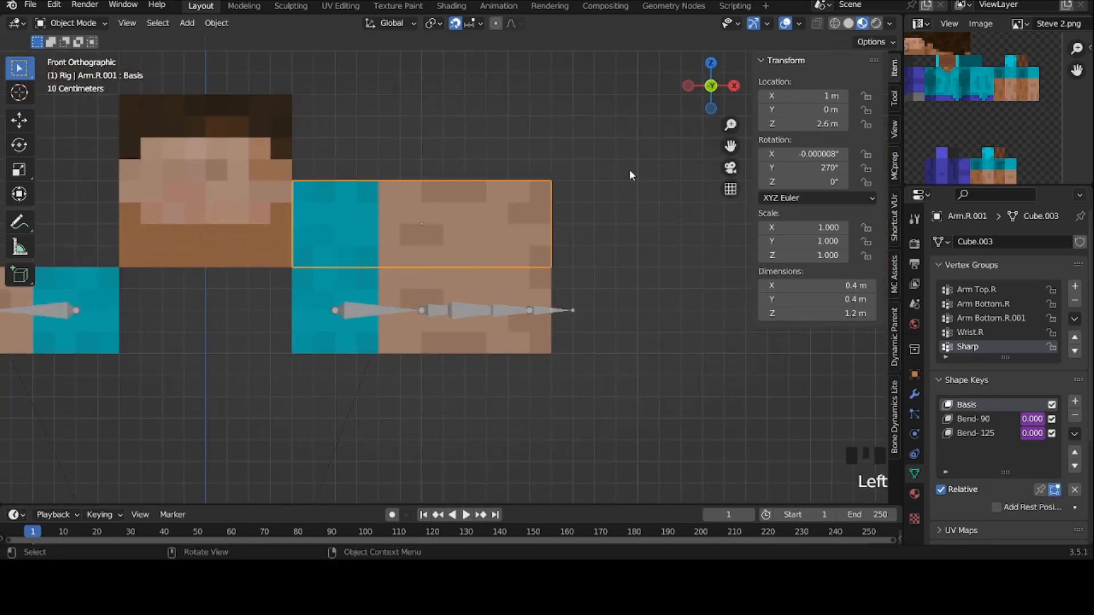
Step: Mirror the duplicated arm again with an X scale of -1 and apply the scale
type("sx-1")
key("Return")
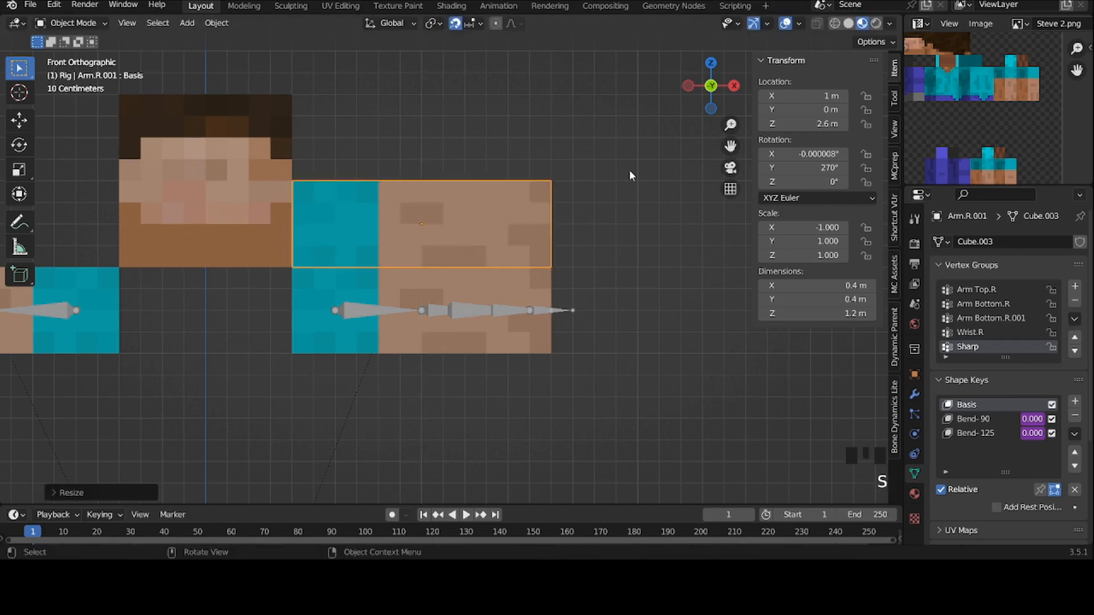
left_click(217, 22)
mouse_move(256, 97)
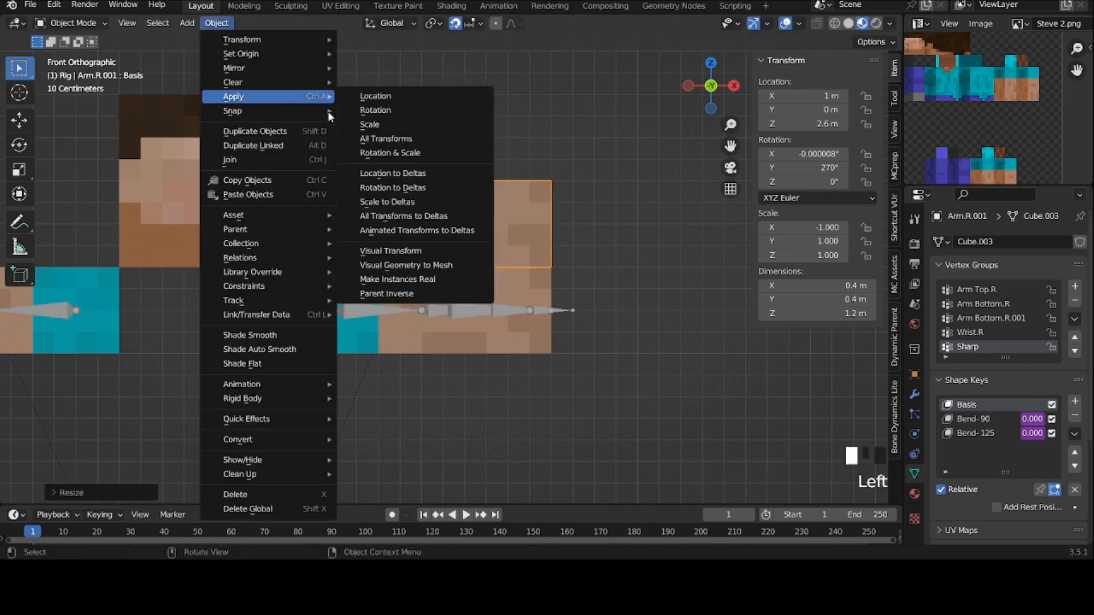
left_click(425, 123)
Step: Delete the old left arm mesh beneath the duplicated arm
middle_click_drag(425, 126, 364, 130)
scroll(363, 129, "up", 1)
key("Tab")
middle_click_drag(575, 249, 622, 253)
key("Tab")
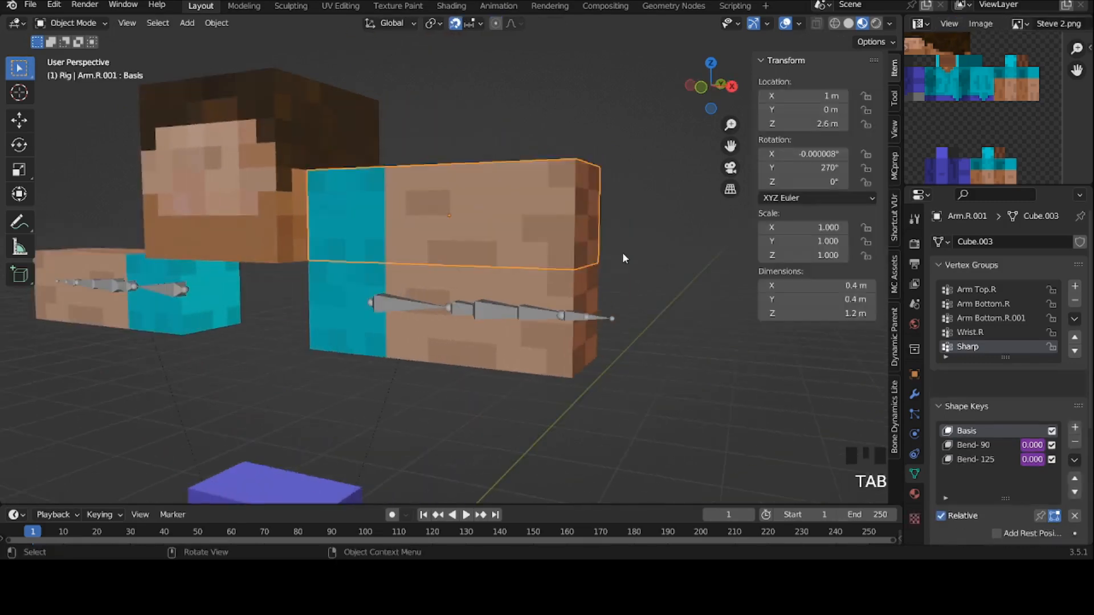
left_click(497, 294)
key("x")
left_click(497, 291)
Step: Move the duplicated arm down to Z 2.2 m so it sits over the left arm bones
left_click(538, 233)
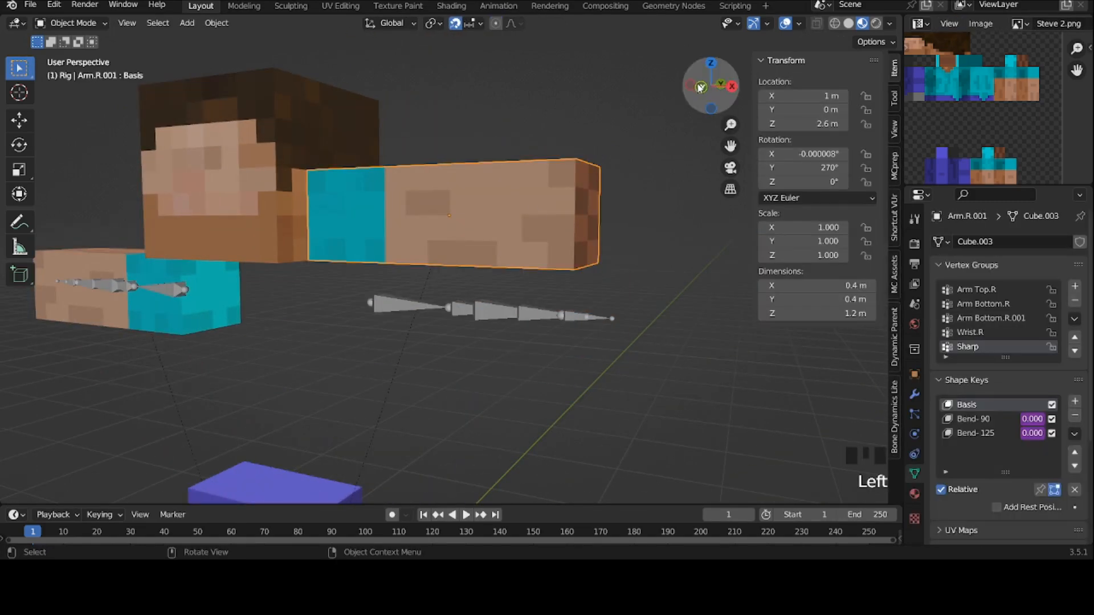
left_click(700, 87)
key("g")
left_click(628, 264)
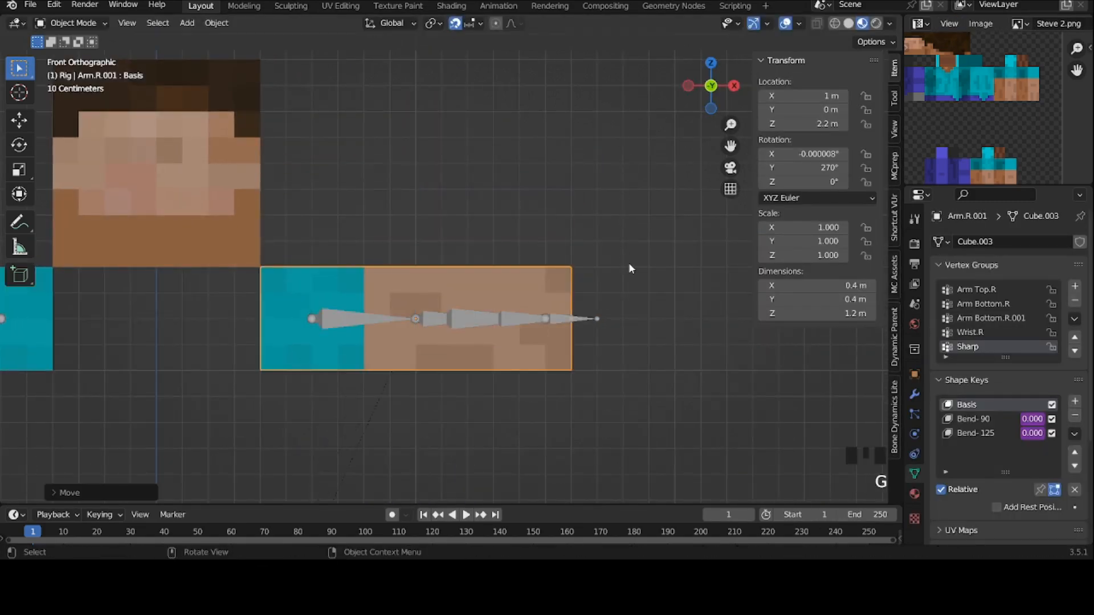
Step: Rename the duplicated arm object as Arm.L
left_click(916, 374)
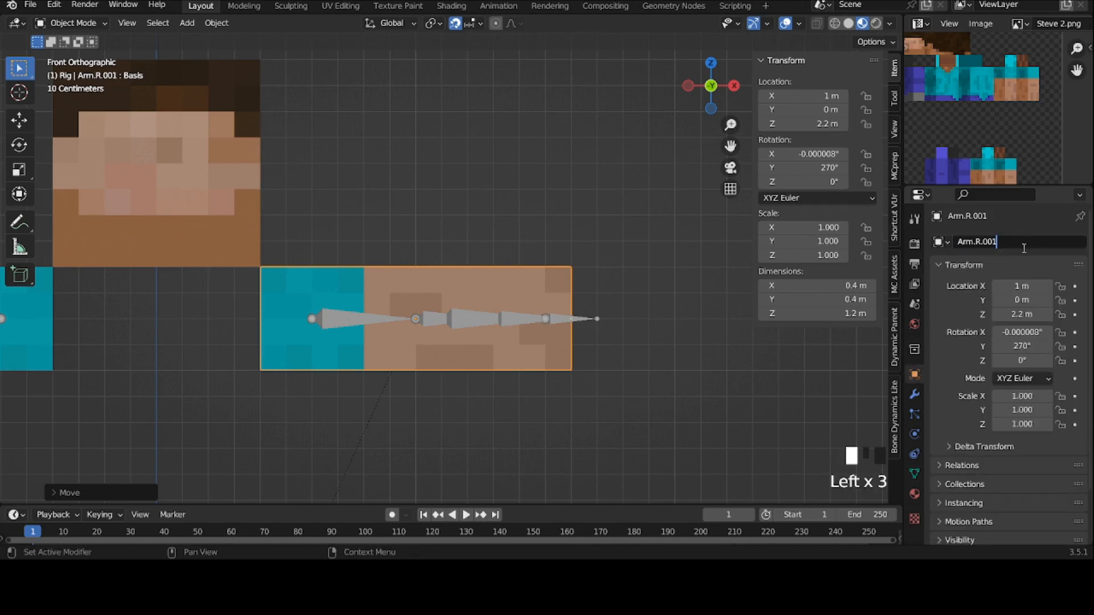
key("BackSpace")
key("BackSpace")
key("BackSpace")
key("BackSpace")
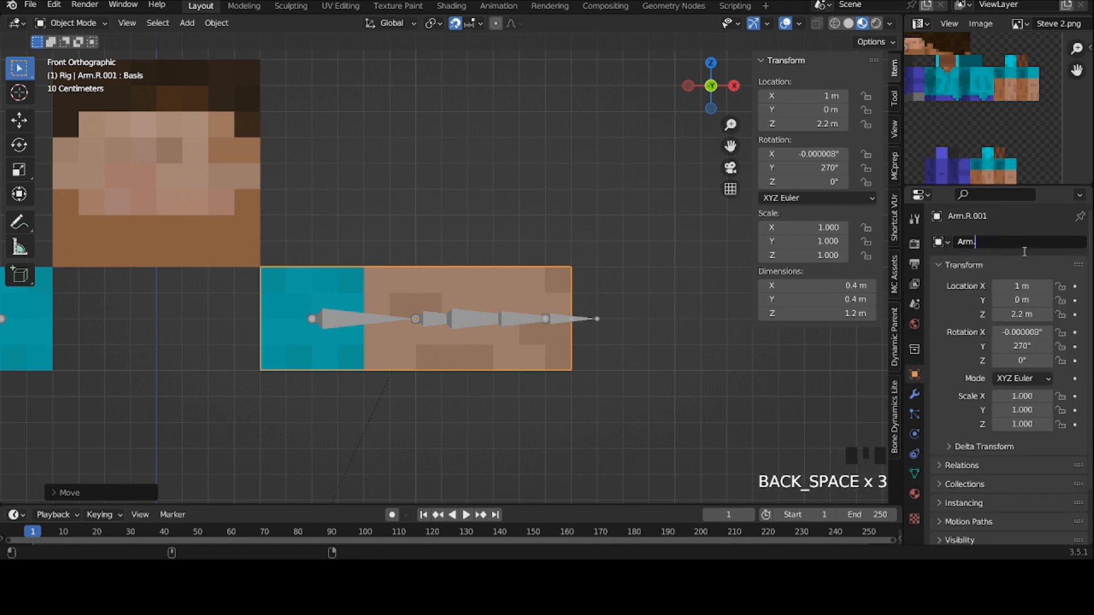
type("L")
key("Return")
Step: Rotate the armature's Arm Bottom.L bone about -55° on Z in Pose Mode and return to Object Mode
left_click(431, 324)
key("ctrl+Tab")
left_click(456, 320)
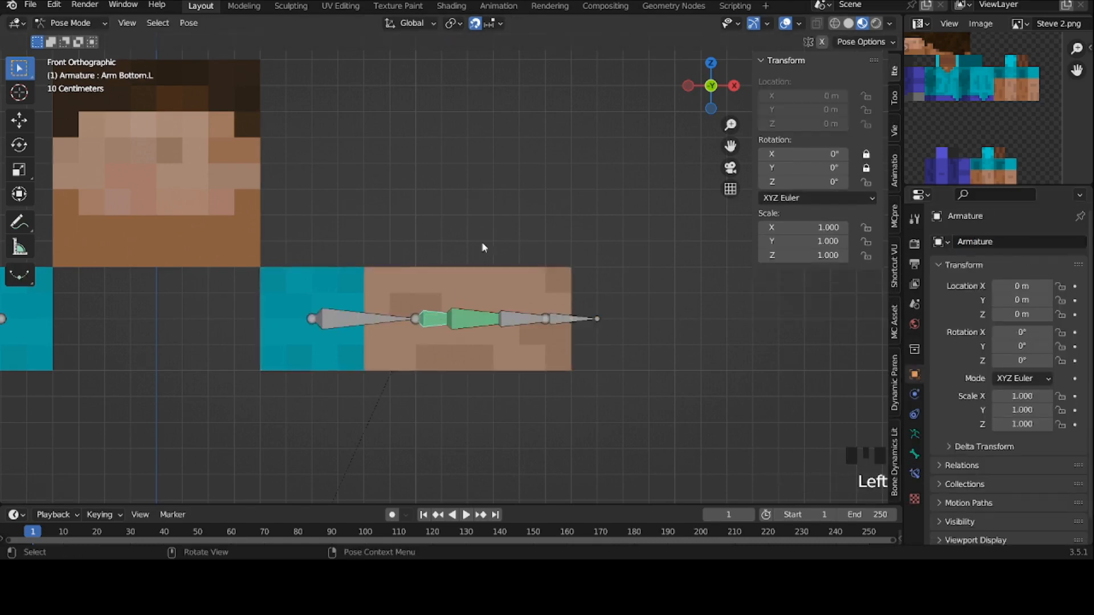
middle_click_drag(481, 243, 472, 319)
key("r")
left_click(494, 251)
key("ctrl+Tab")
Step: Rename Arm.L's first two vertex groups as Arm Top.L and Arm Bottom.L
left_click(489, 218)
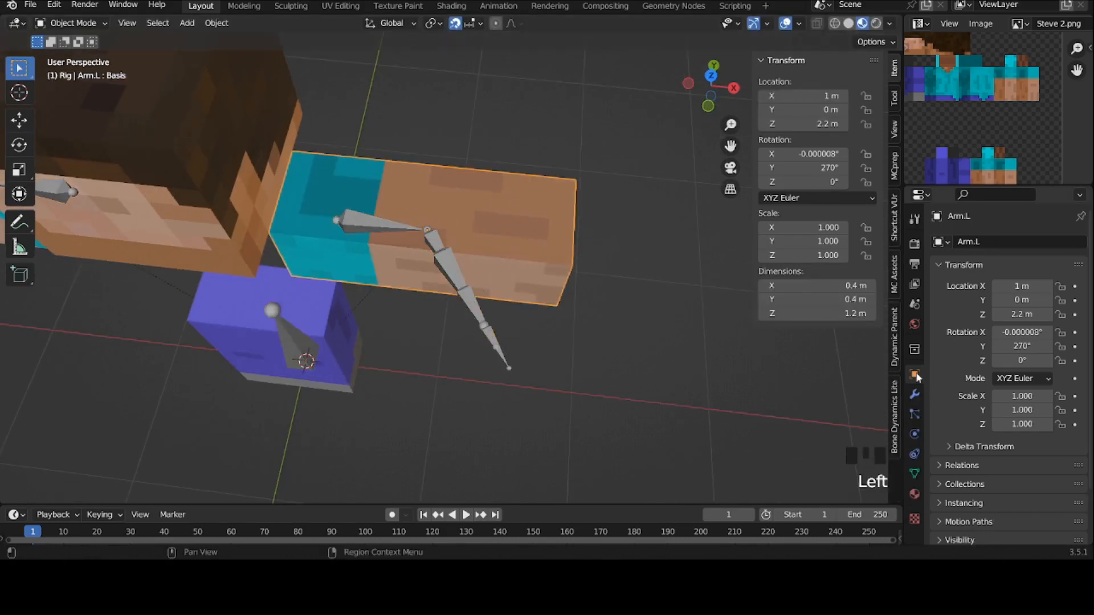
left_click(914, 473)
double_click(1010, 290)
left_click(1010, 289)
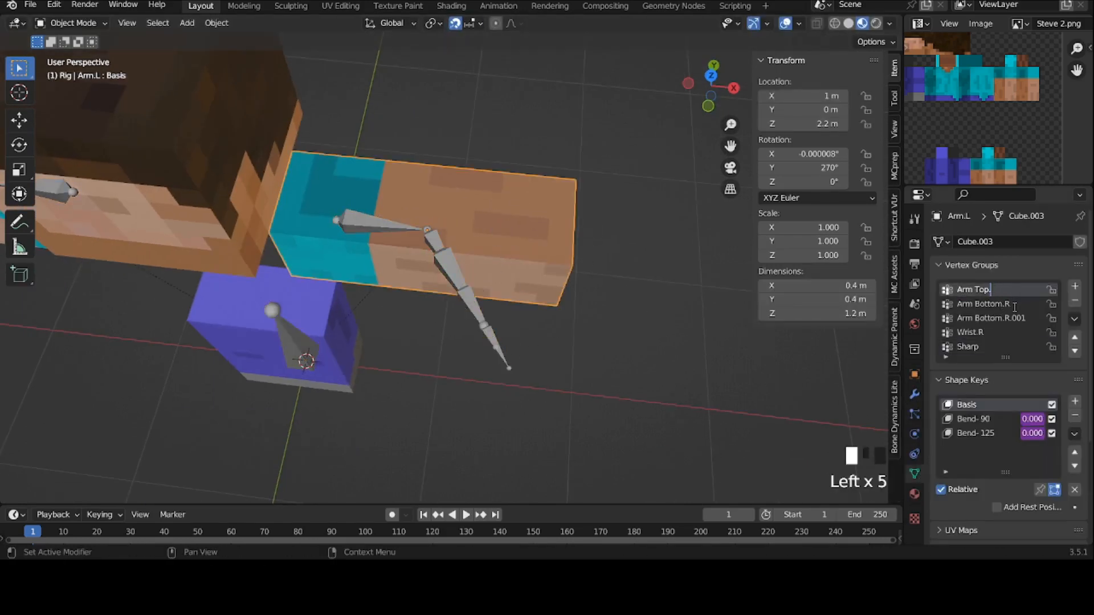
type("L")
left_click(1017, 305)
double_click(1017, 306)
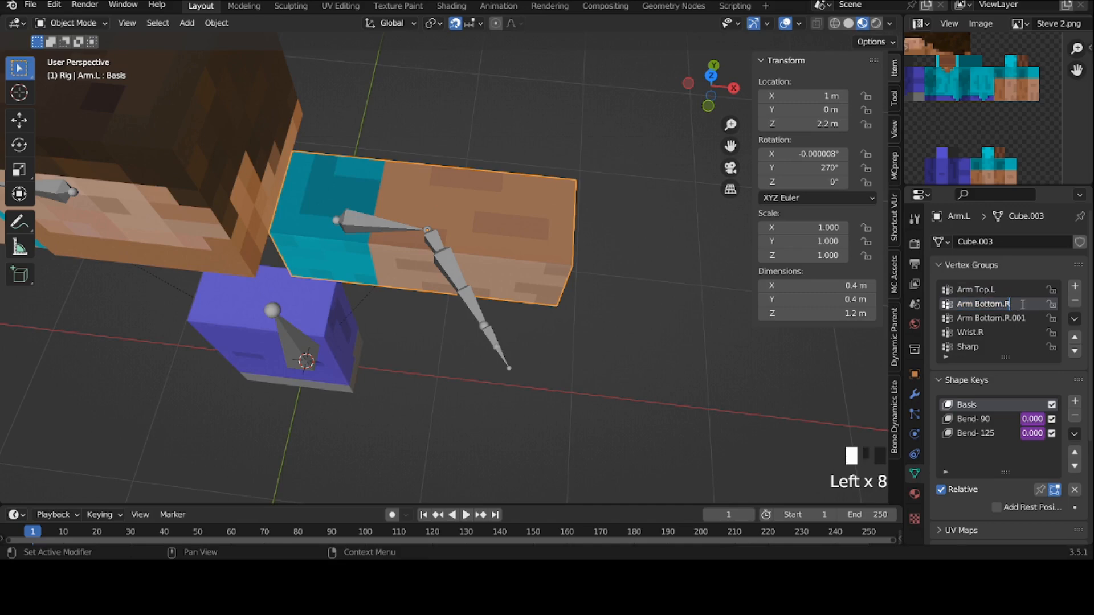
key("BackSpace")
type("L")
key("Return")
Step: Rename Arm.L's third and fourth vertex groups as Arm Bottom.L.001 and Wrist.L
left_click(1023, 318)
double_click(1023, 318)
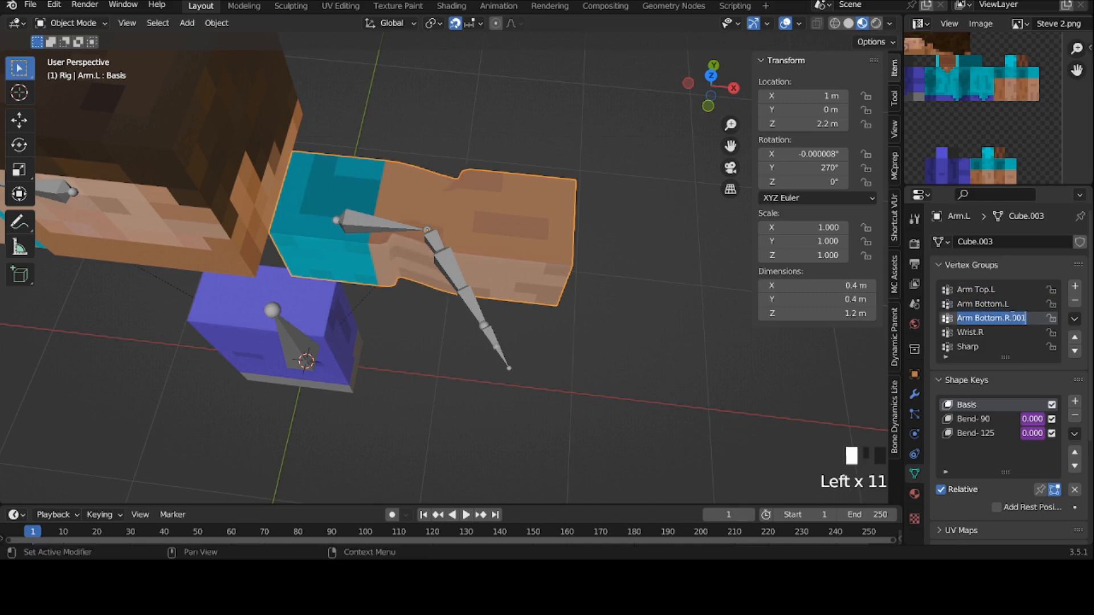
left_click(1004, 318)
type("L")
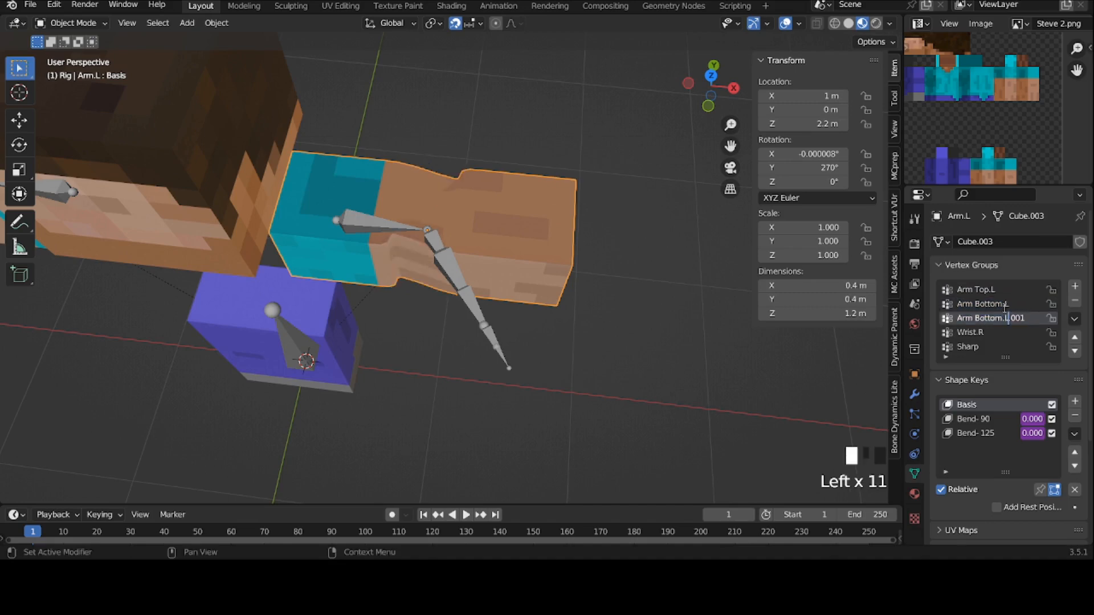
key("Return")
left_click(986, 334)
double_click(986, 334)
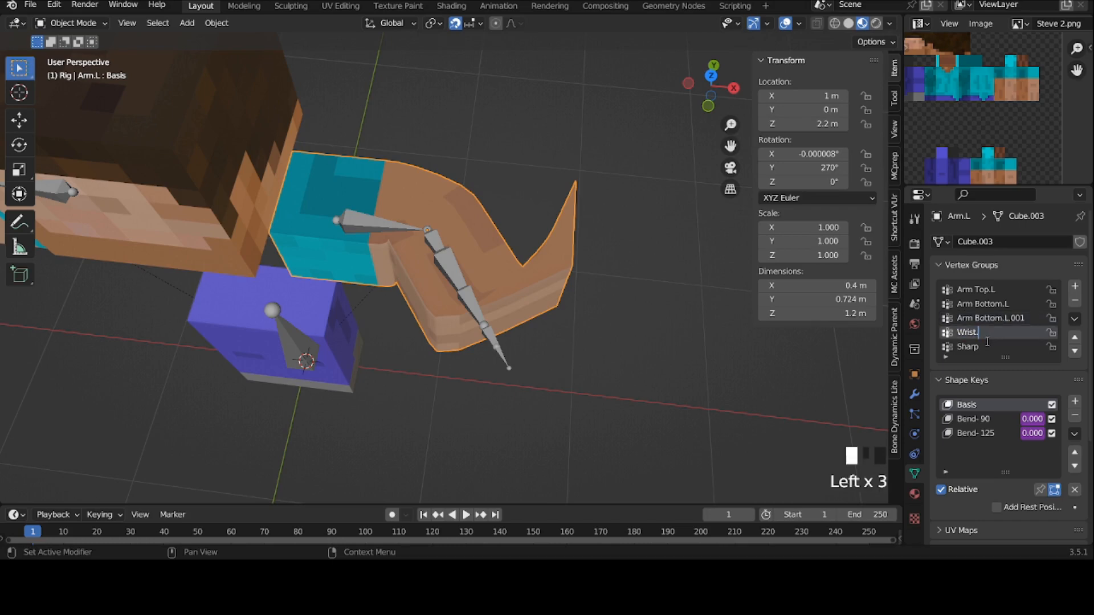
type("L")
key("Return")
Step: In Arm.L's Bend- 90 shape key driver, set the bone to Arm Bottom.L and negate the tan(var/2) expression
right_click(1041, 430)
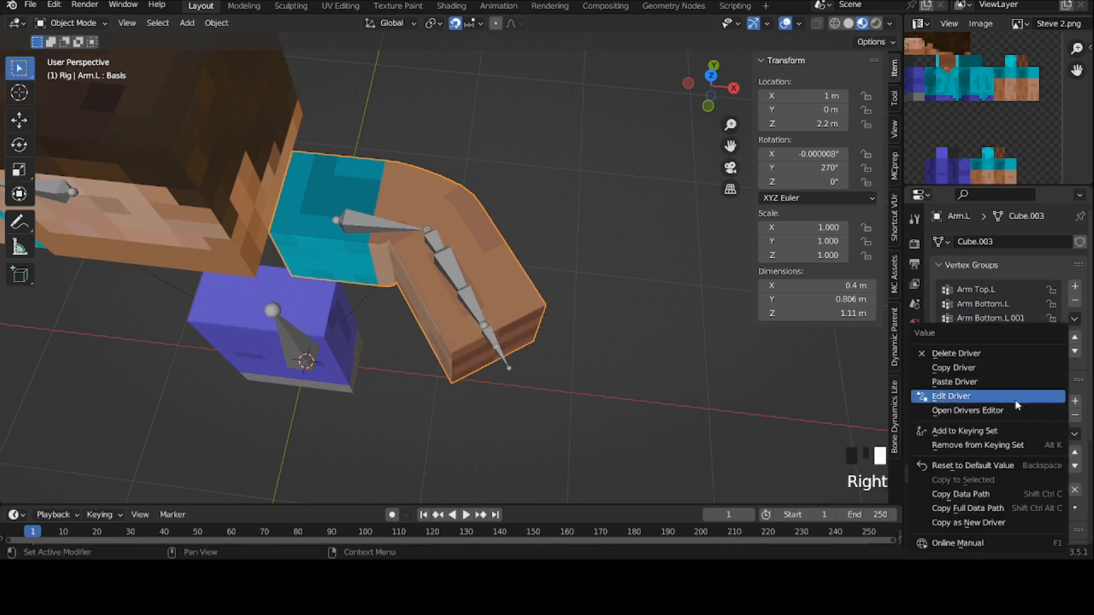
left_click(1011, 398)
left_click(1007, 416)
double_click(1014, 419)
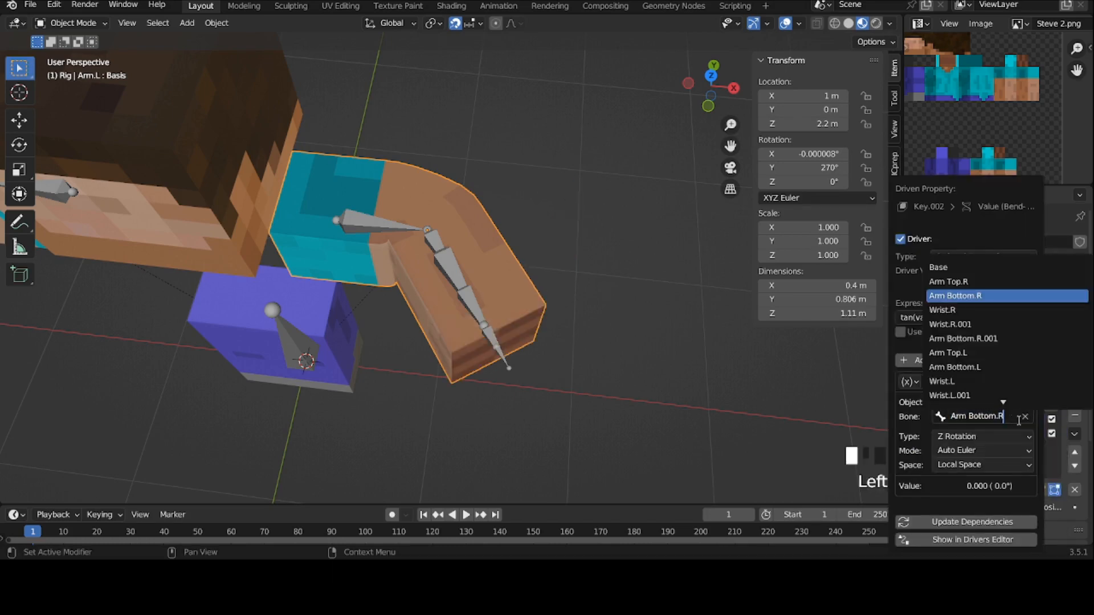
key("BackSpace")
type("L")
key("Return")
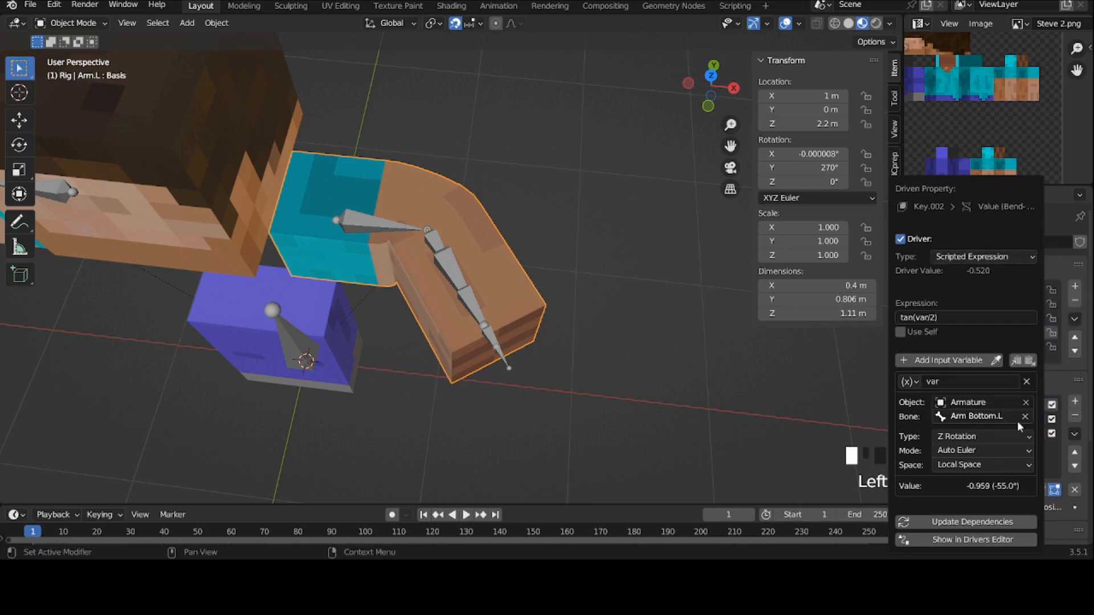
double_click(898, 317)
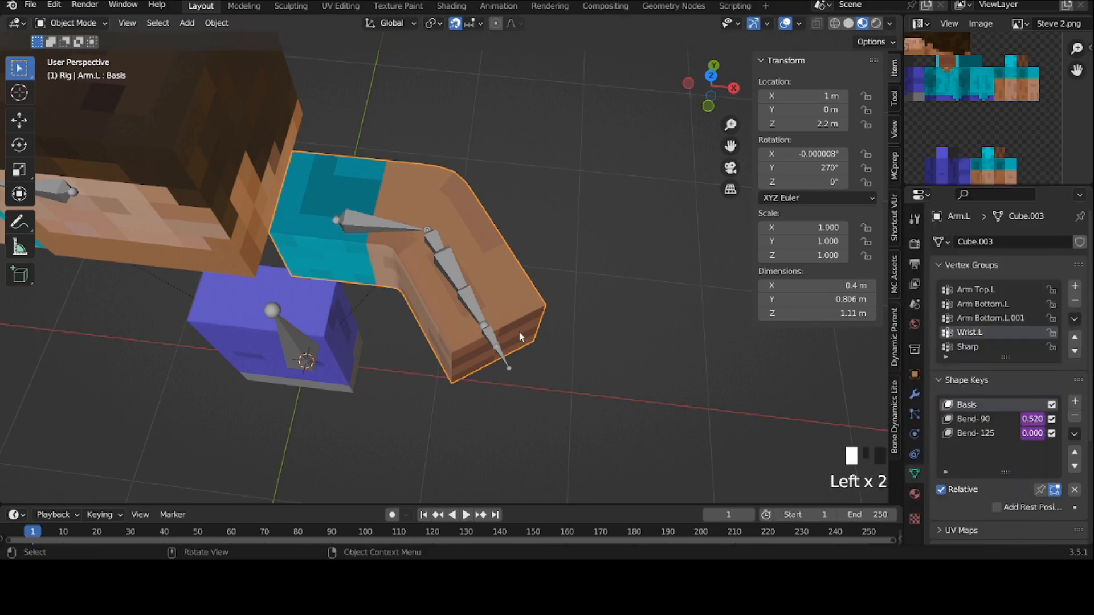
Step: Open Arm.L's Bend- 125 shape key driver for editing and change its expression to -tan(var/2)-1
right_click(1039, 434)
left_click(994, 397)
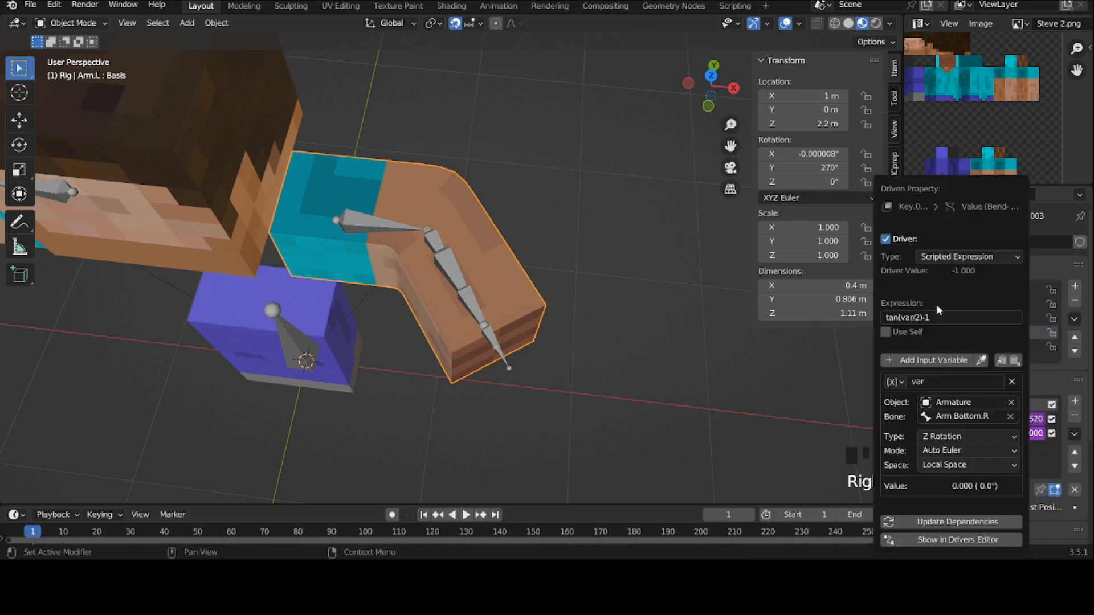
double_click(887, 317)
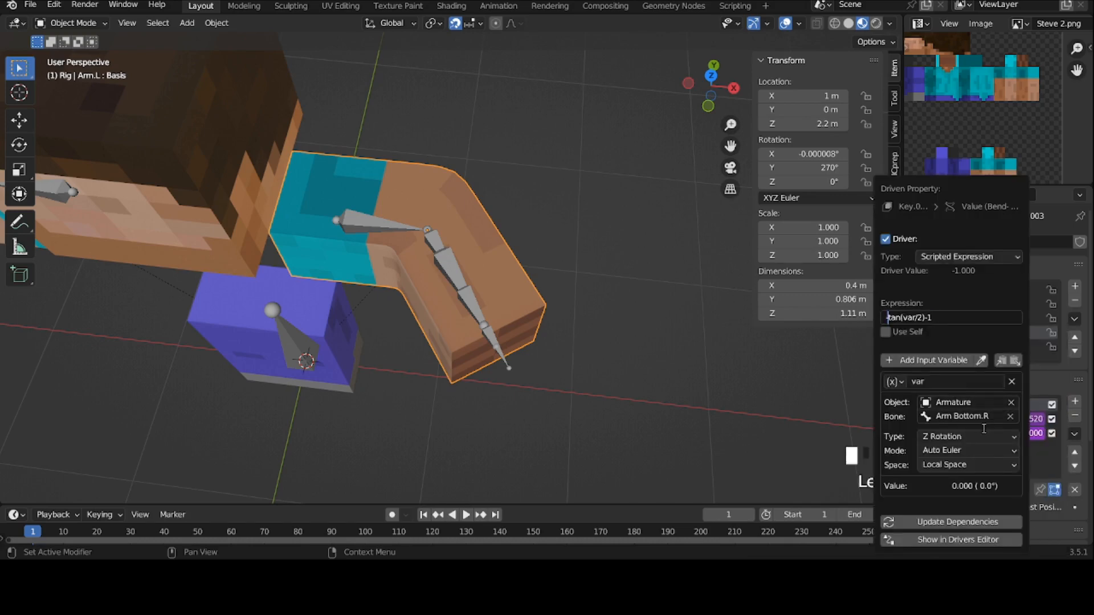
left_click(946, 370)
Step: Set the bone of the Bend- 125 driver's input variable to Arm Bottom.L
left_click(981, 417)
left_click(994, 417)
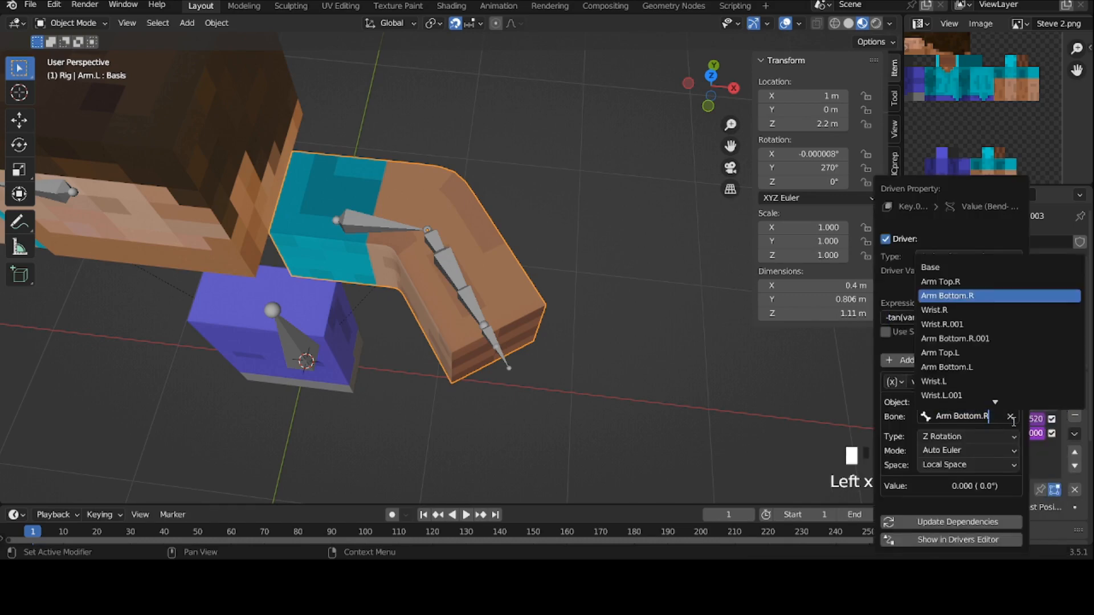
key("BackSpace")
key("ctrl+a")
key("BackSpace")
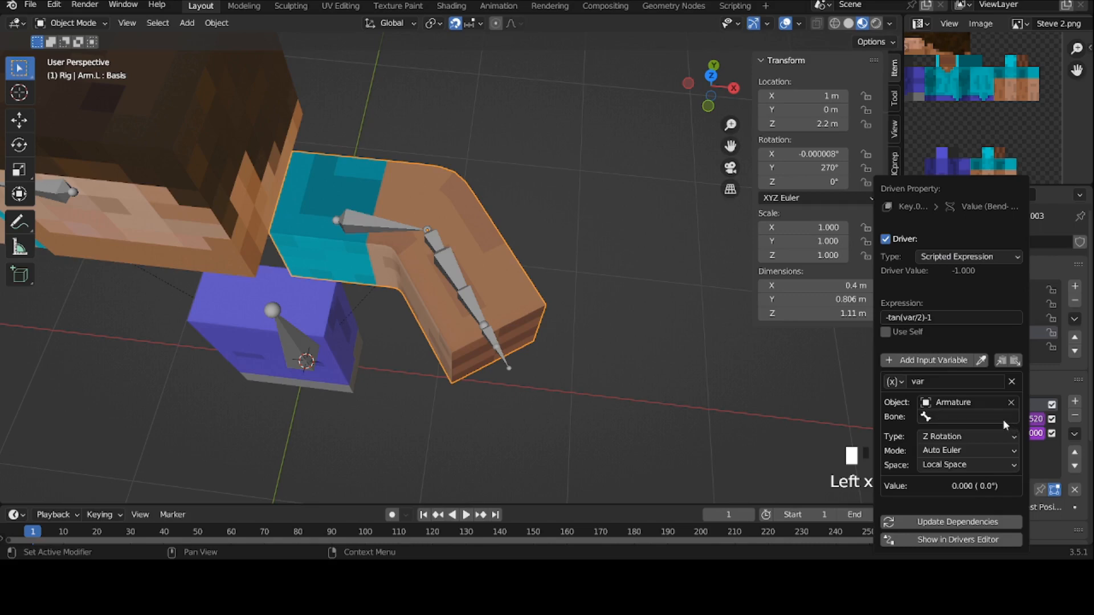
type("ar")
left_click(978, 300)
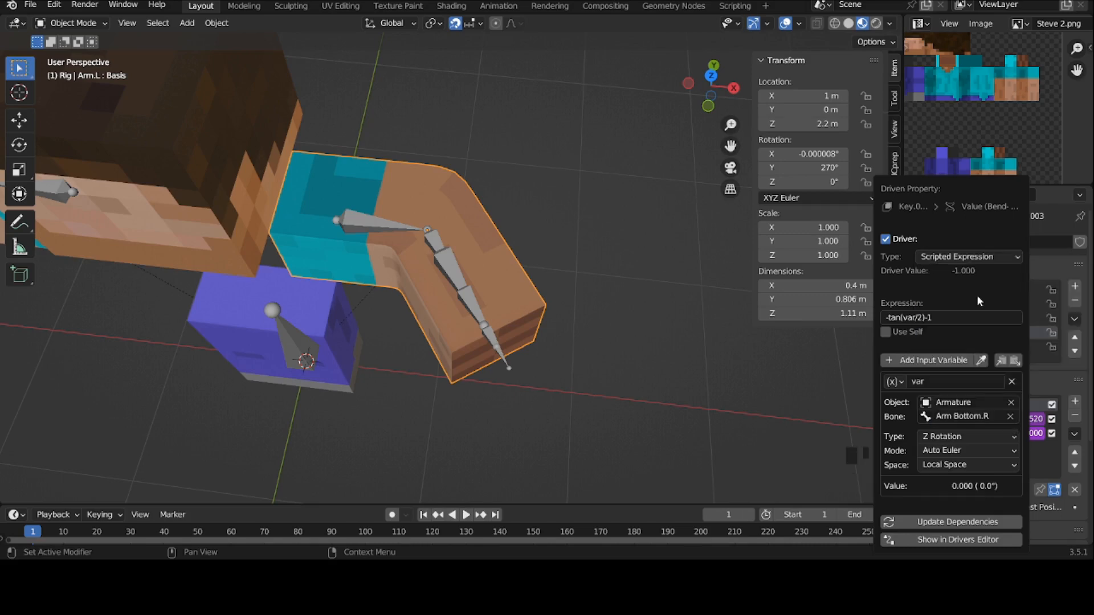
left_click(995, 416)
left_click(996, 417)
key("BackSpace")
type("L")
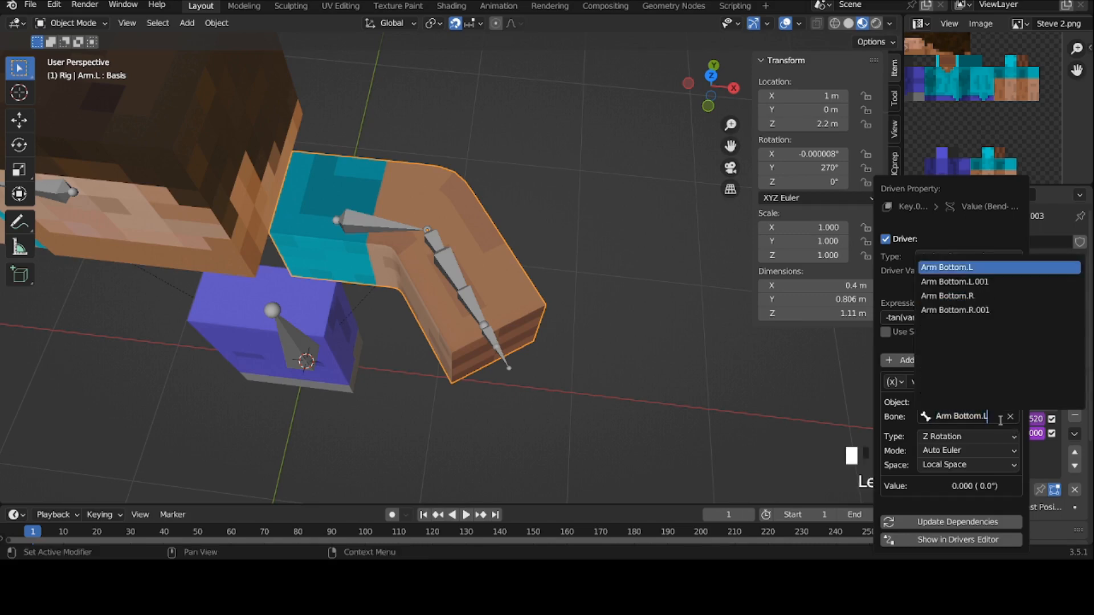
key("Return")
Step: In Pose Mode, show only the armature's first bone layer and clear the rotation of Arm Bottom.L
left_click(433, 240)
key("ctrl+Tab")
left_click(432, 239)
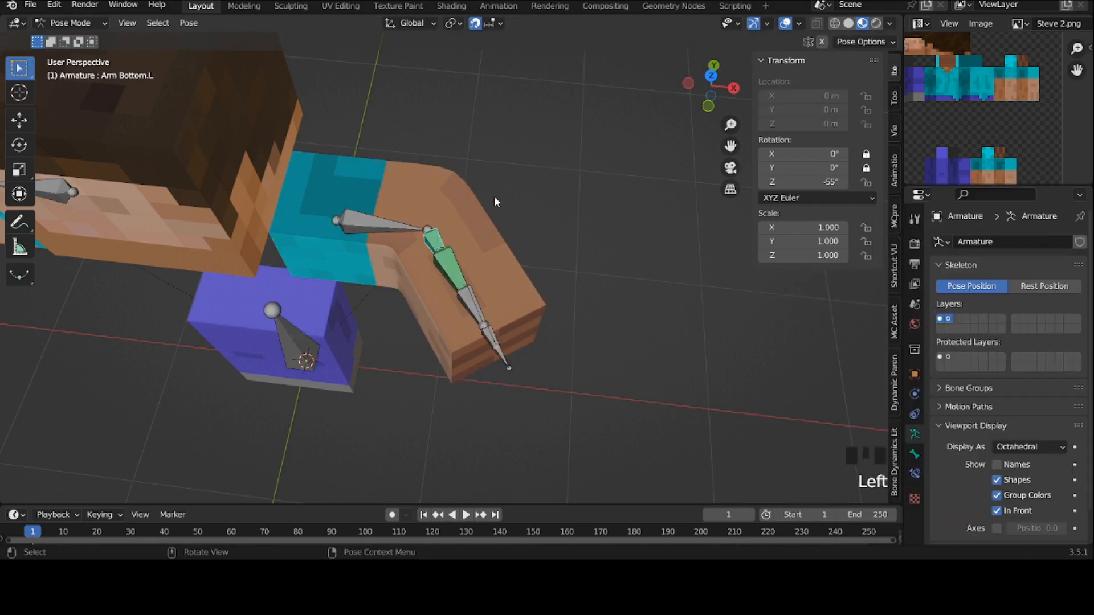
left_click(940, 319)
key("alt+r")
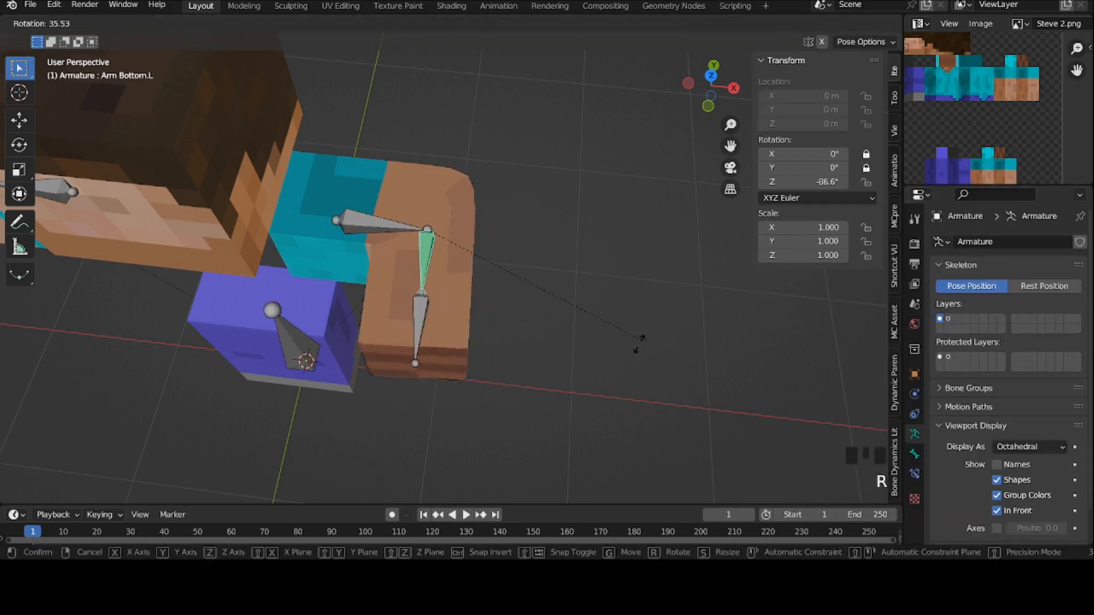
Step: Return the armature to Object Mode and unhide all hidden objects
key("ctrl+Tab")
scroll(576, 158, "up", 2)
key("alt+h")
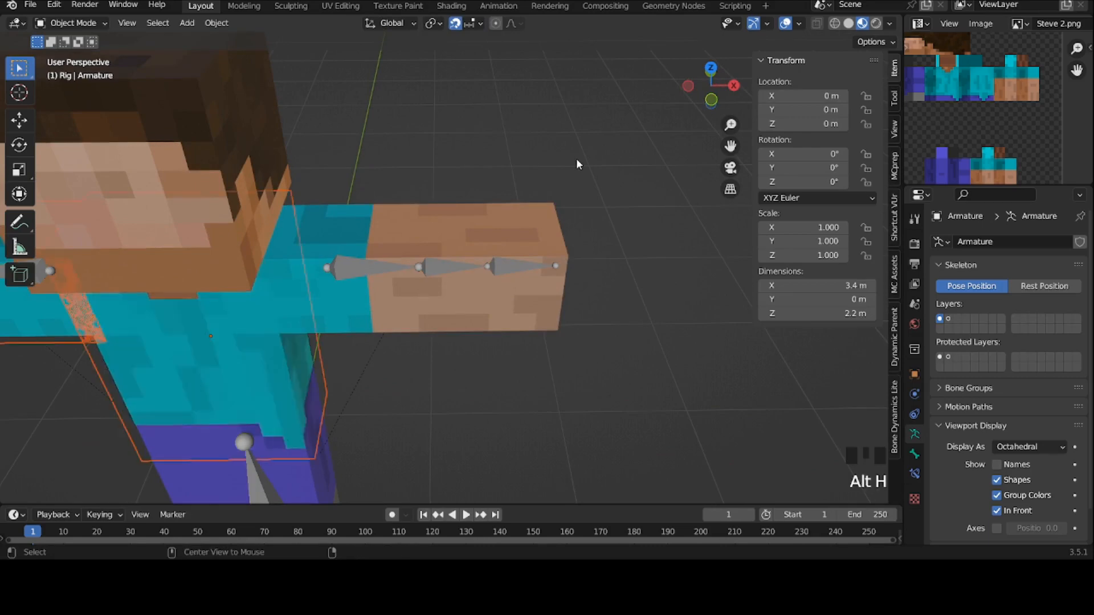
Step: Duplicate Arm.L in place and scale the copy to 1.1
left_click(417, 275)
left_click(712, 98)
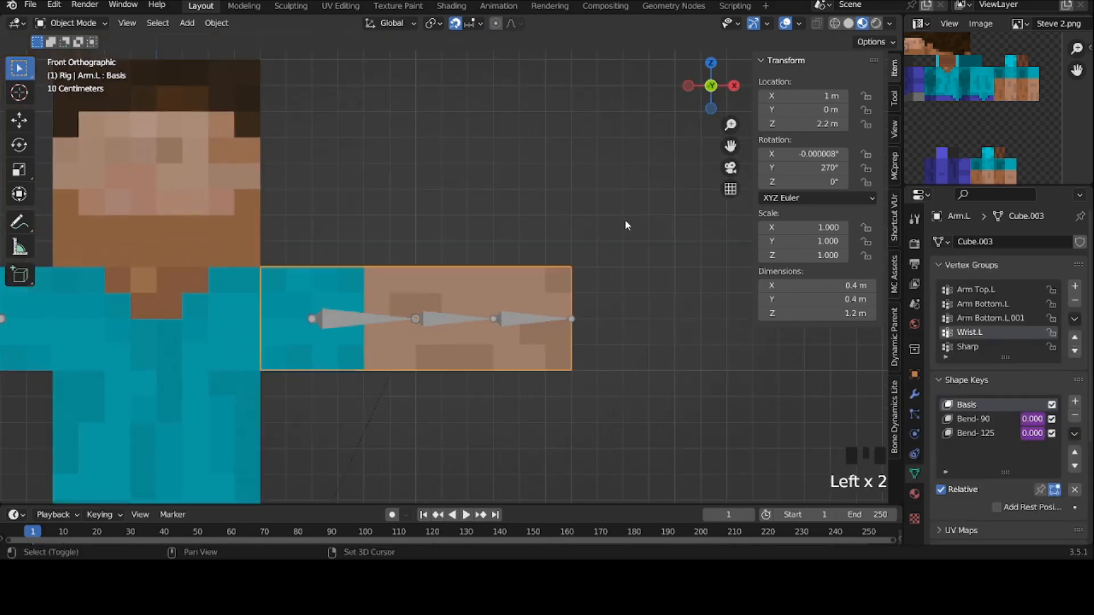
key("shift+d")
key("s")
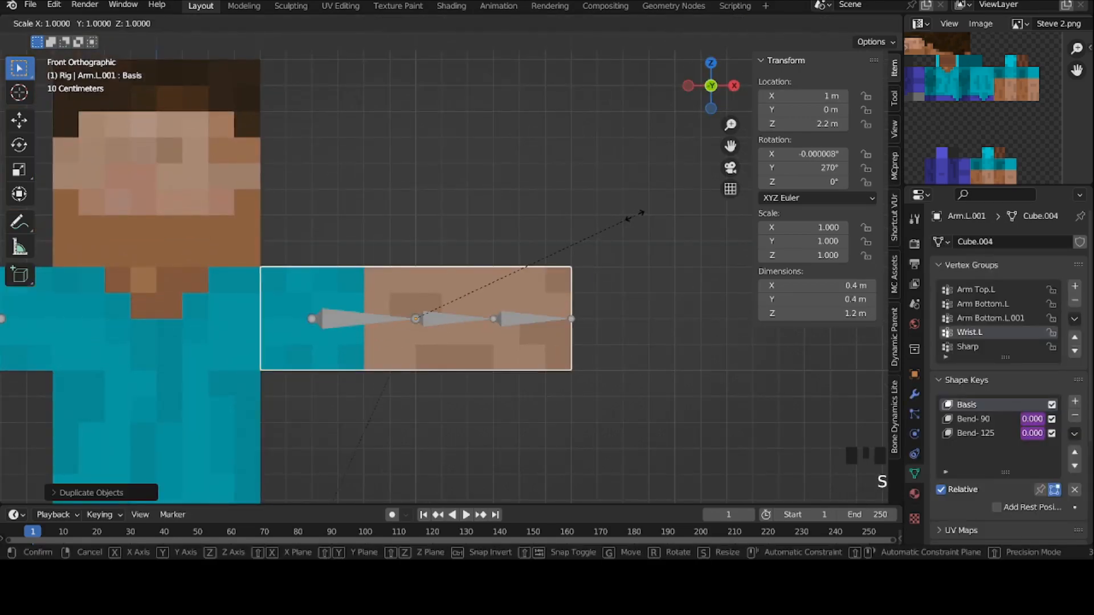
left_click(657, 206)
Step: Rename the enlarged left arm copy as Arm Overlayer.L, following the name of the right arm's overlay
scroll(342, 258, "down", 2)
left_click(138, 275)
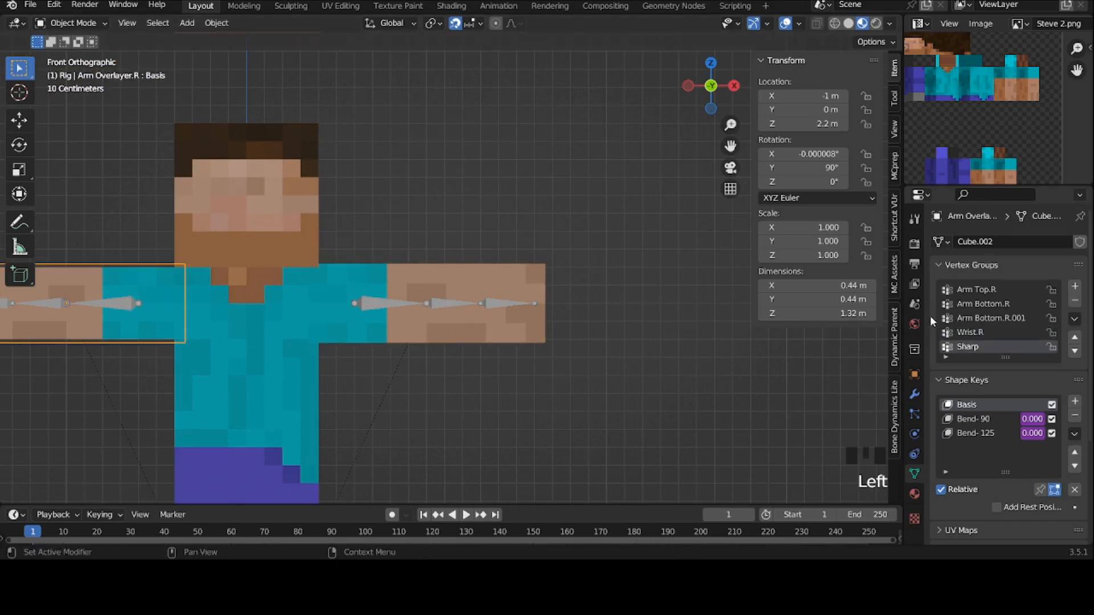
left_click(915, 394)
left_click(985, 245)
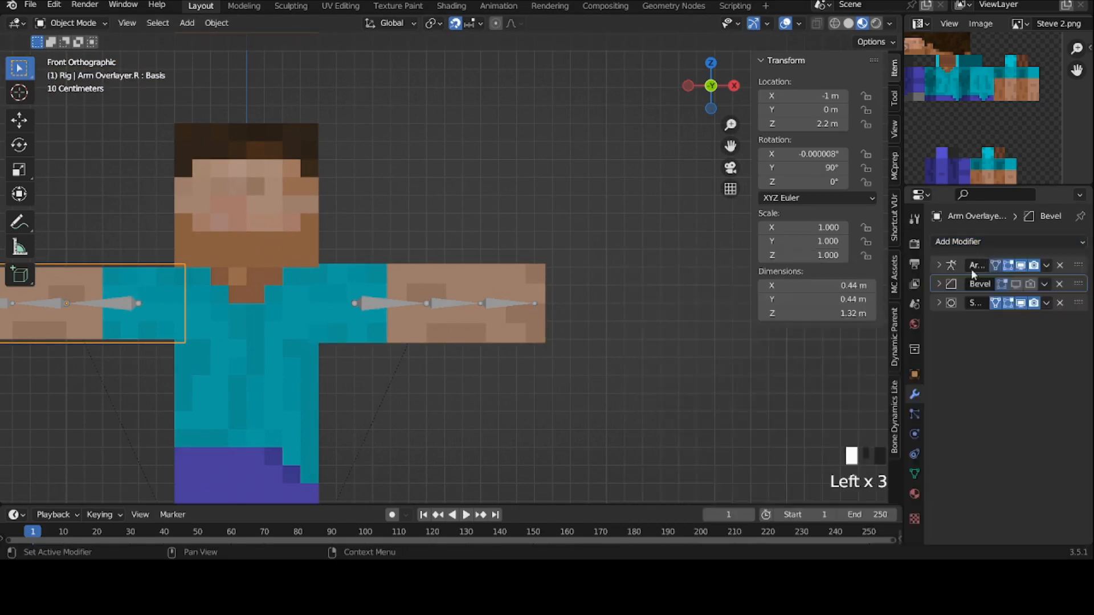
left_click(914, 374)
left_click(976, 242)
left_click(514, 272)
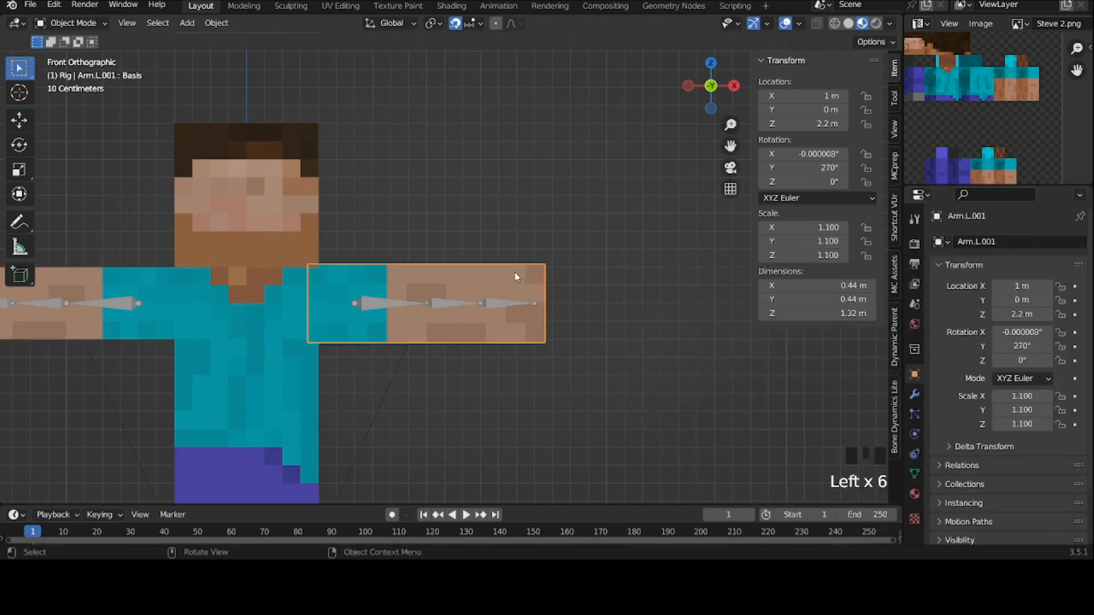
left_click(977, 244)
type("Arm Overlayer.")
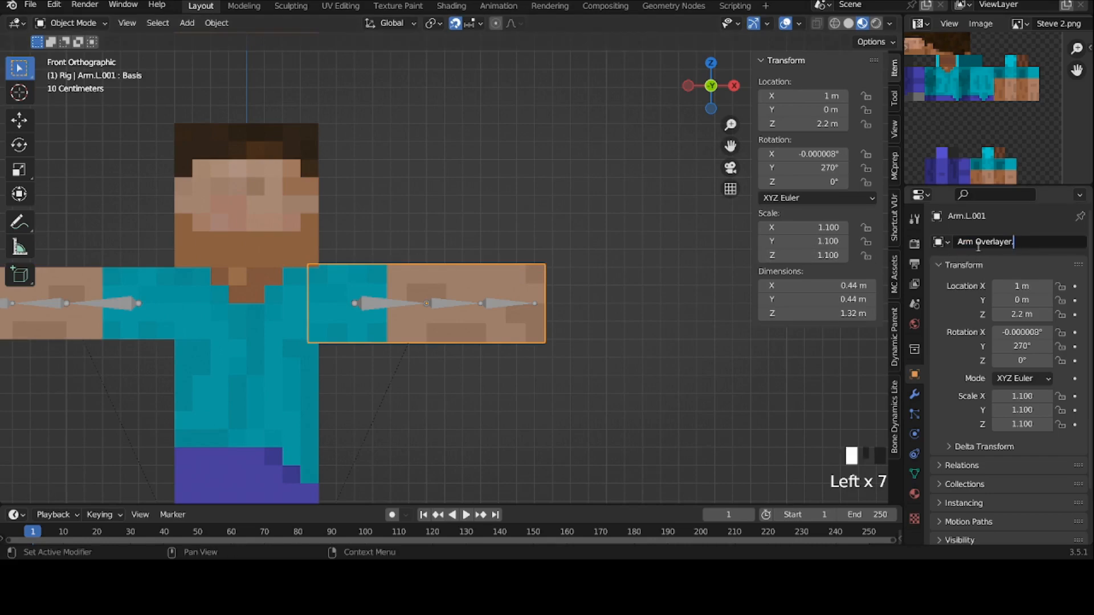
type("RL")
key("Return")
Step: Move all of Arm Overlayer.L's UVs onto the blank overlay area beside the left arm's skin texture, and return to Object Mode
key("Tab")
key("a")
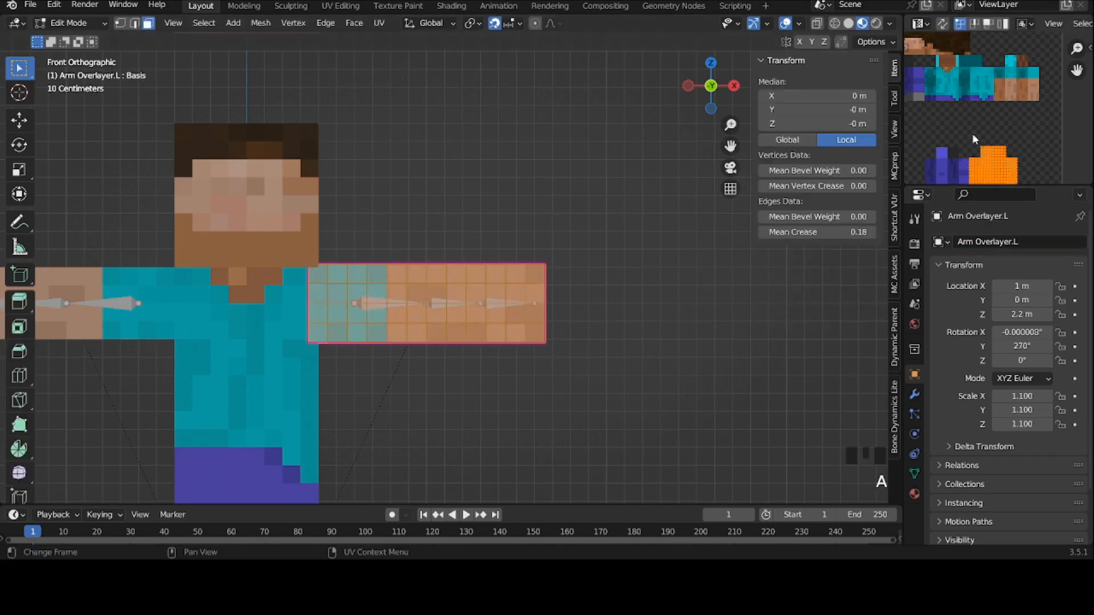
middle_click_drag(1022, 135, 983, 154)
scroll(983, 154, "up", 3)
key("g")
left_click(1031, 28)
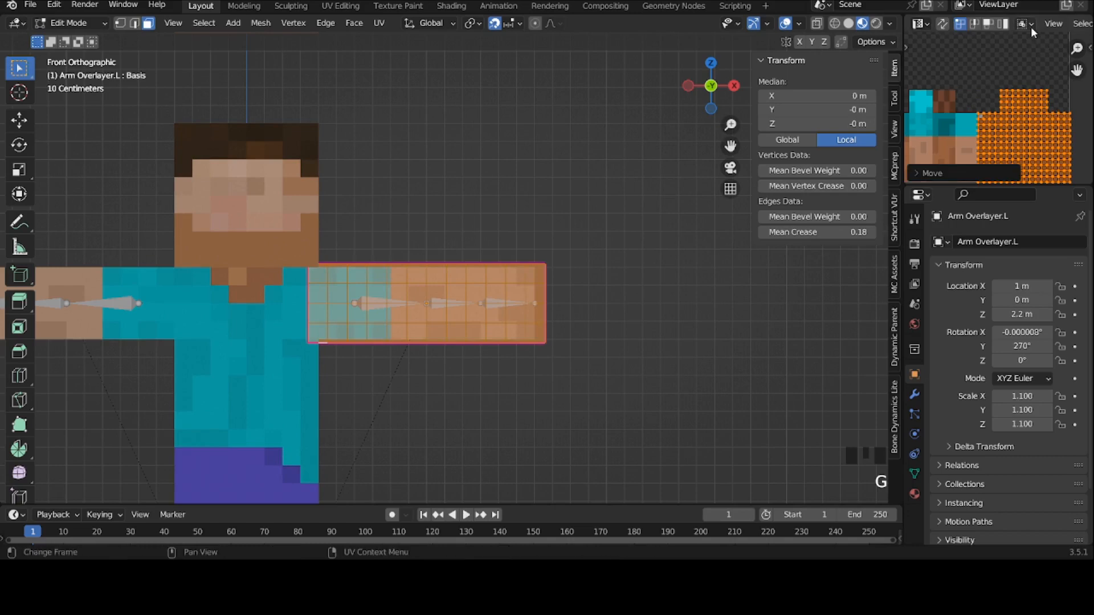
middle_click_drag(1030, 26, 1013, 40)
left_click(538, 251)
key("Tab")
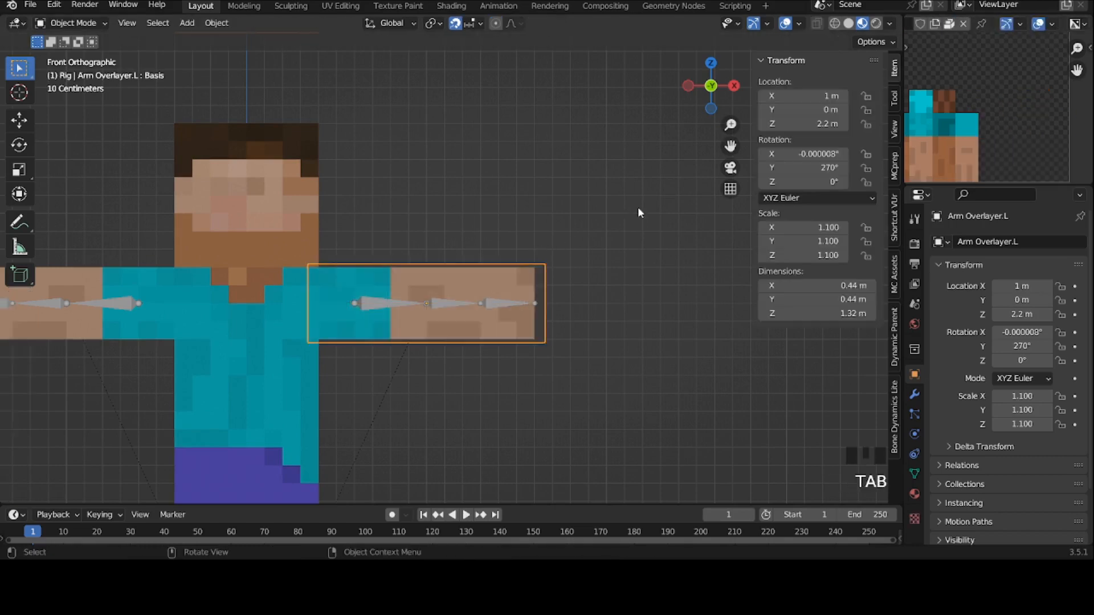
Step: Test-rotate the Wrist.L bone in Pose Mode and clear its rotation
left_click(479, 305)
left_click(514, 302, "shift")
key("ctrl+Tab")
left_click(521, 303)
key("r")
key("alt+r")
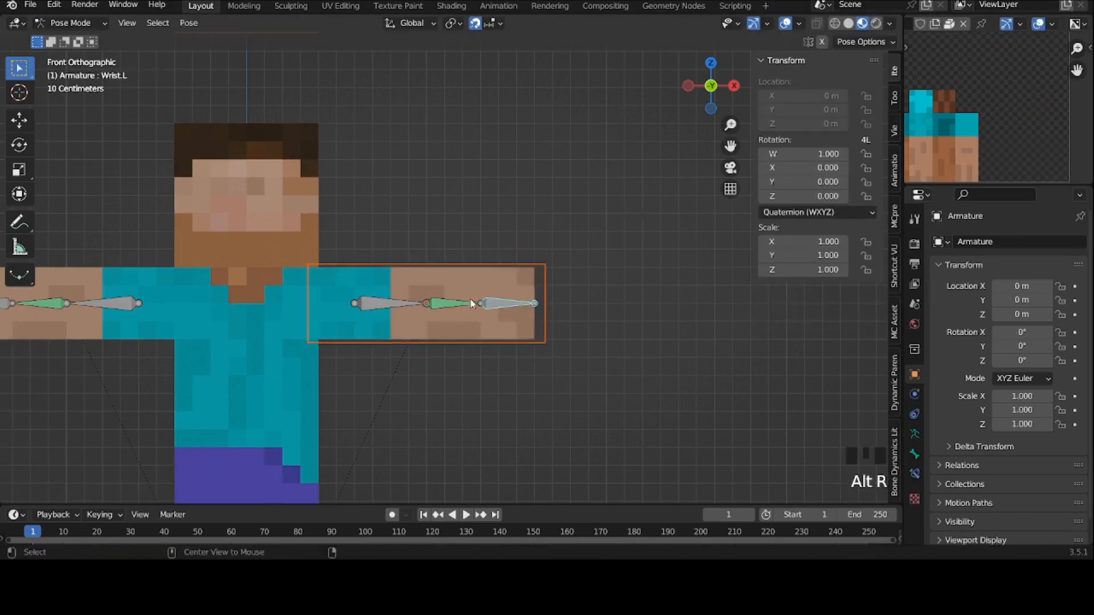
Step: Test-rotate the left arm's upper bones to check the overlay's deformation, and clear their rotations
left_click(393, 305)
key("r")
left_click(430, 361)
left_click(432, 365)
left_click_drag(534, 219, 399, 310, "alt")
middle_click_drag(398, 311, 509, 209)
Step: In the armature's Edit Mode, duplicate Arm Top.R into the torso as a 0.2 m bone spanning X -0.2 m to -0.4 m
left_click(707, 91)
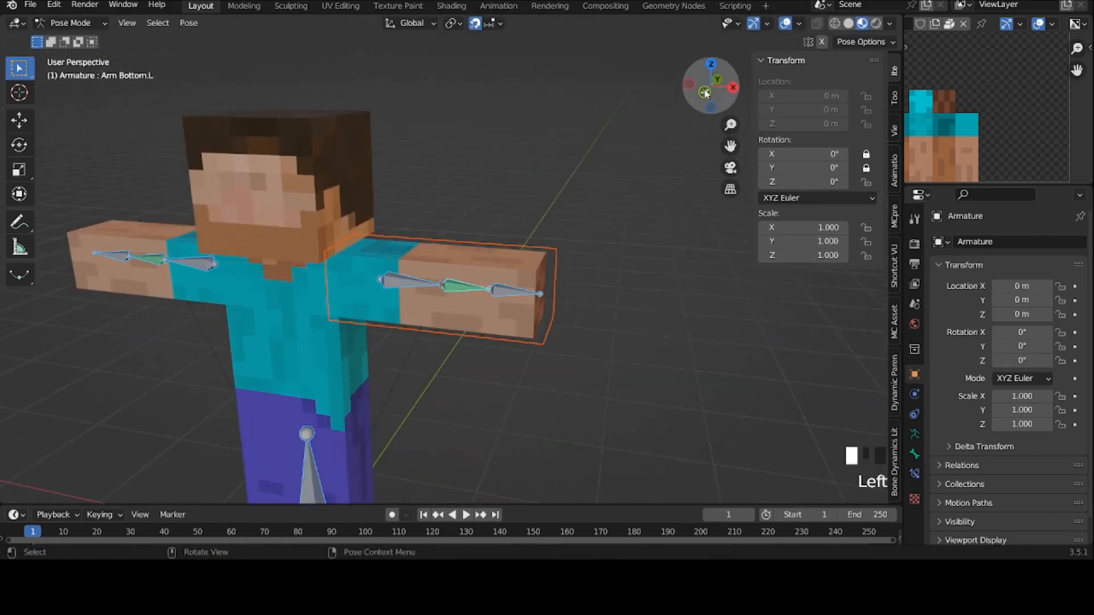
left_click_drag(730, 146, 882, 92)
key("ctrl+Tab")
key("Tab")
left_click(269, 252)
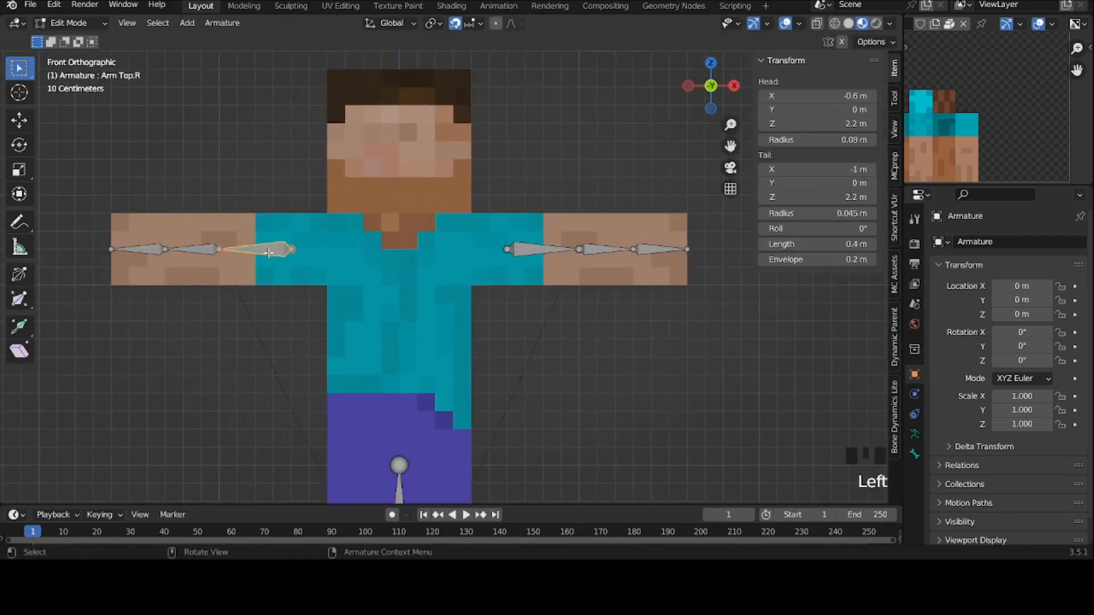
key("shift+d")
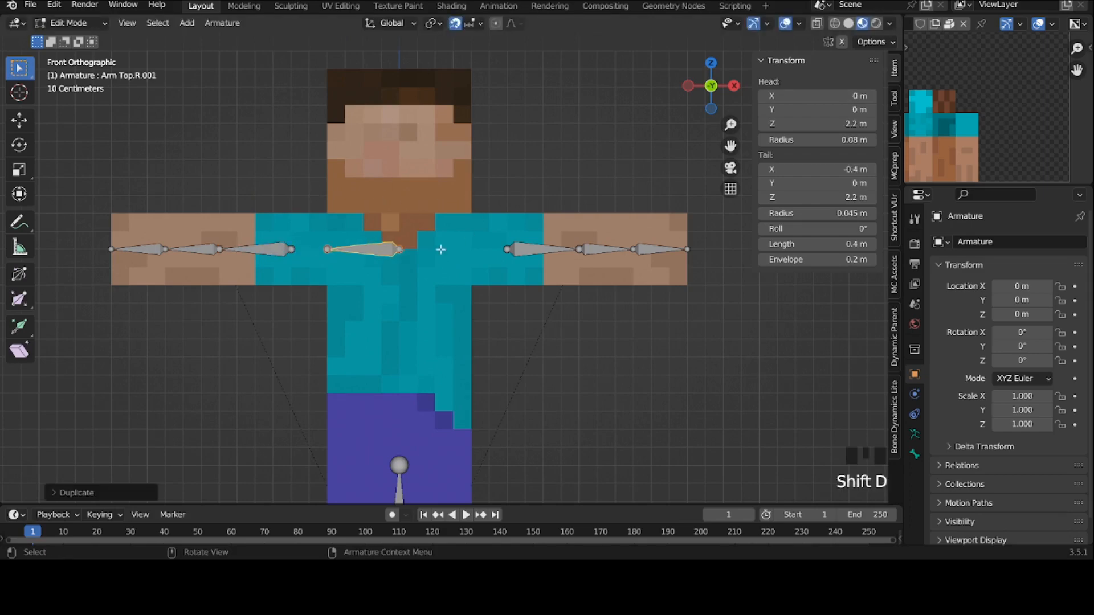
left_click(398, 253)
key("s")
left_click(505, 263)
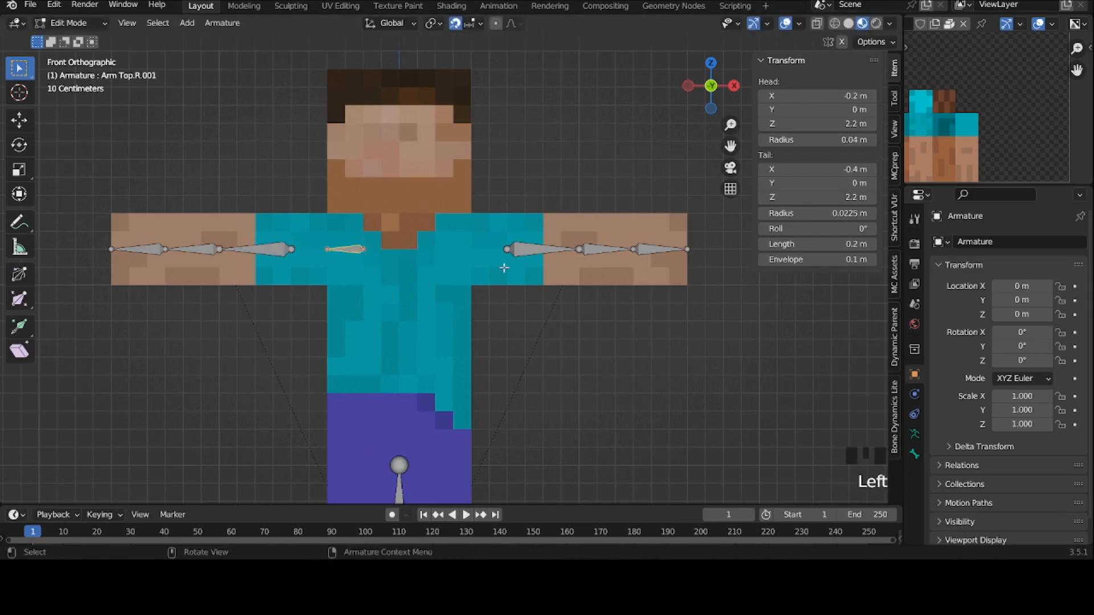
Step: Rename the new torso bone as Shoulder.R
left_click(914, 454)
double_click(1006, 247)
type("Sho")
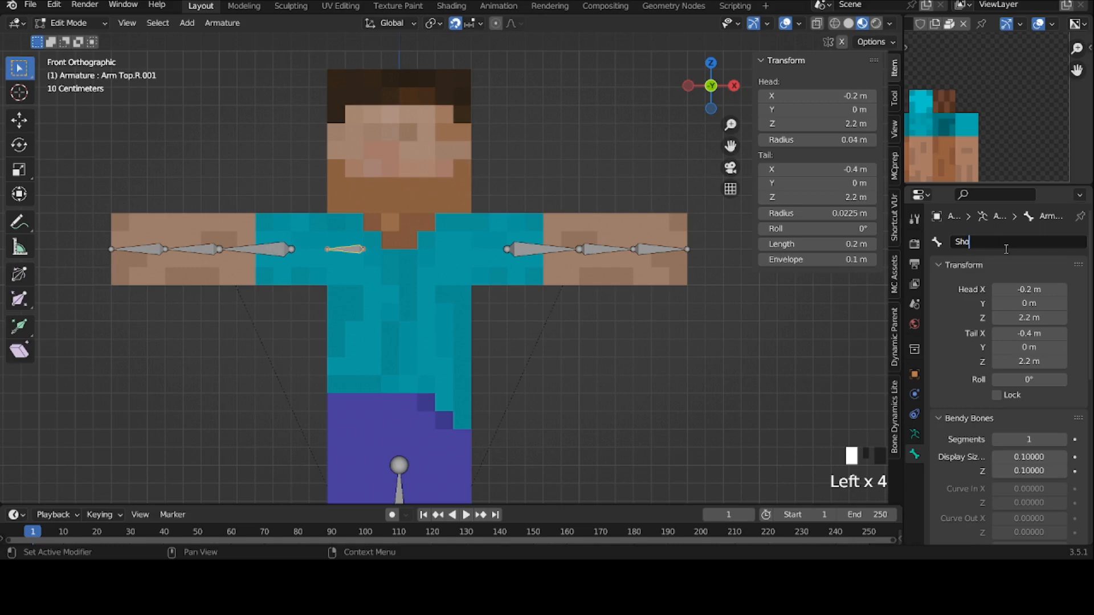
type("ulder.R")
key("Return")
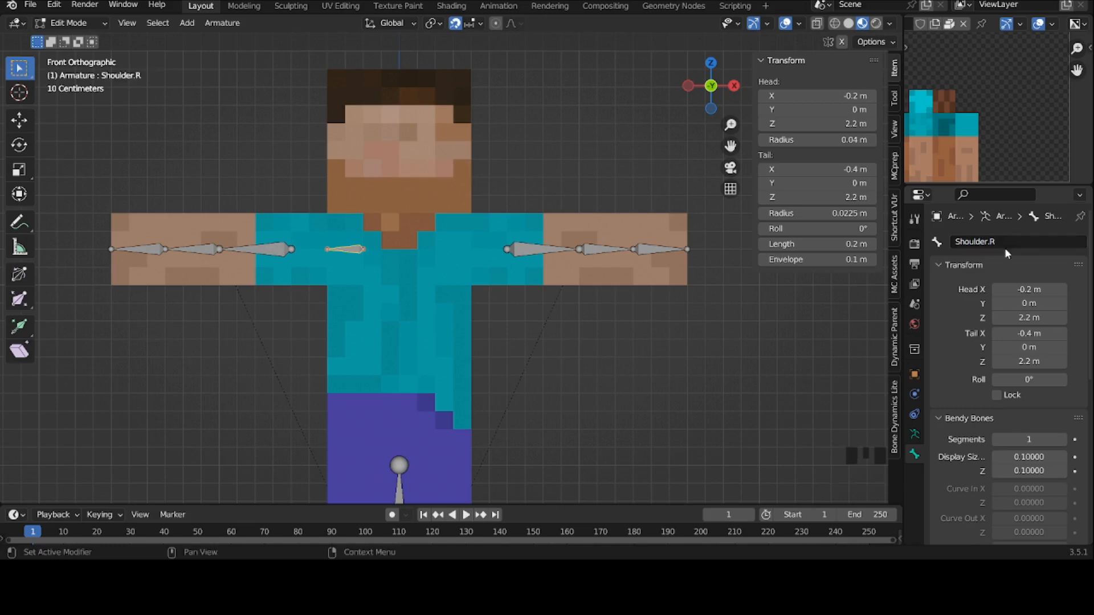
Step: Parent Arm Top.R to Shoulder.R with Keep Offset
left_click(279, 251)
left_click(347, 251, "shift")
key("ctrl+p")
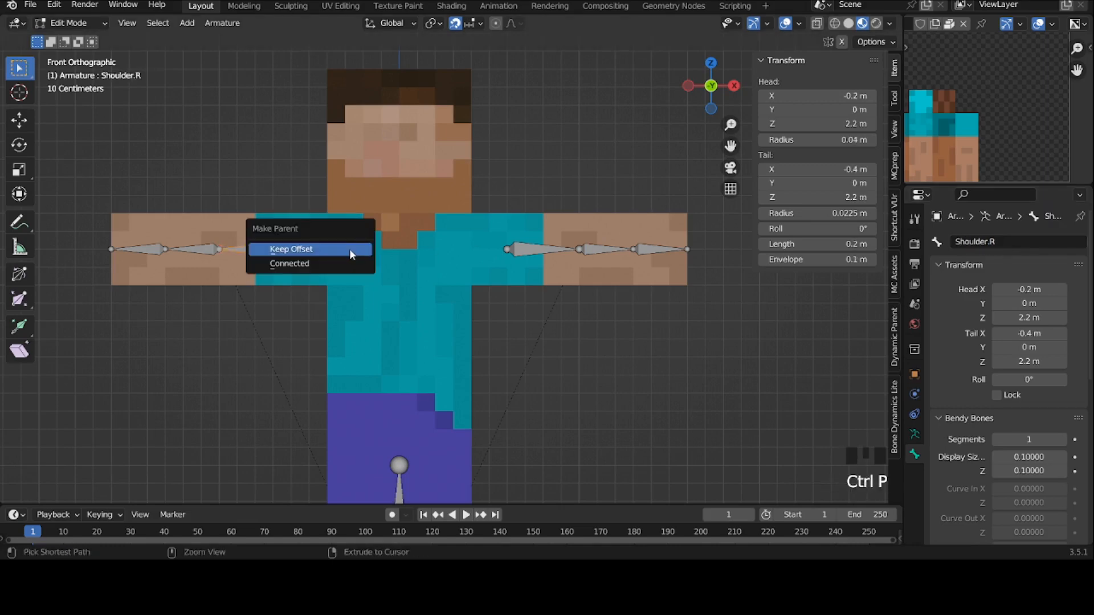
left_click(351, 253)
Step: Symmetrize the selected Shoulder.R and Arm Top.R bones to the left side and return to Object Mode
left_click(271, 253, "shift")
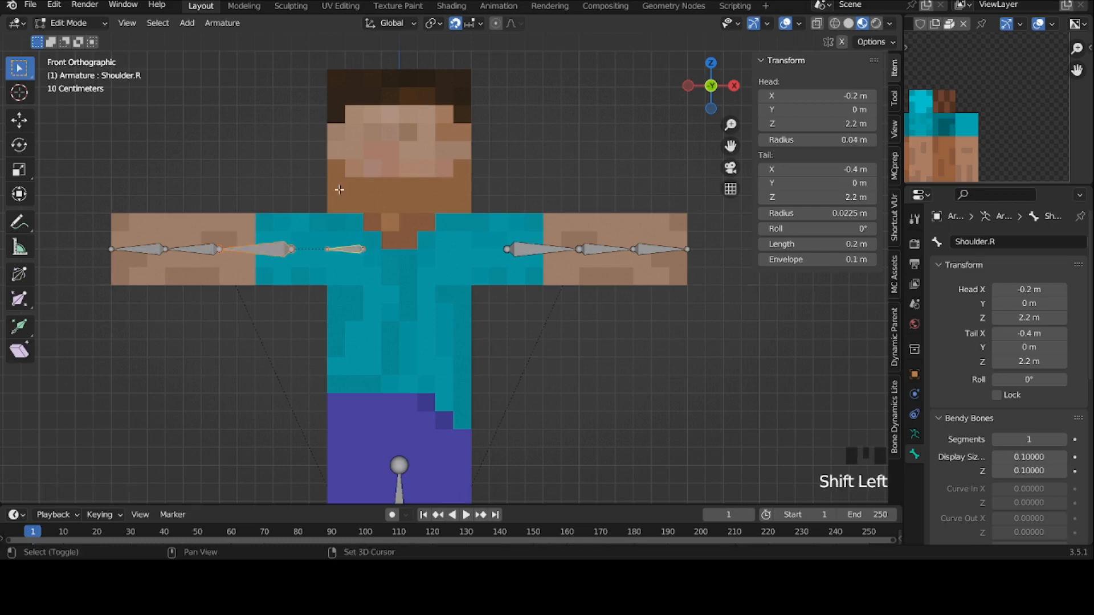
left_click(222, 23)
left_click(274, 237)
key("Tab")
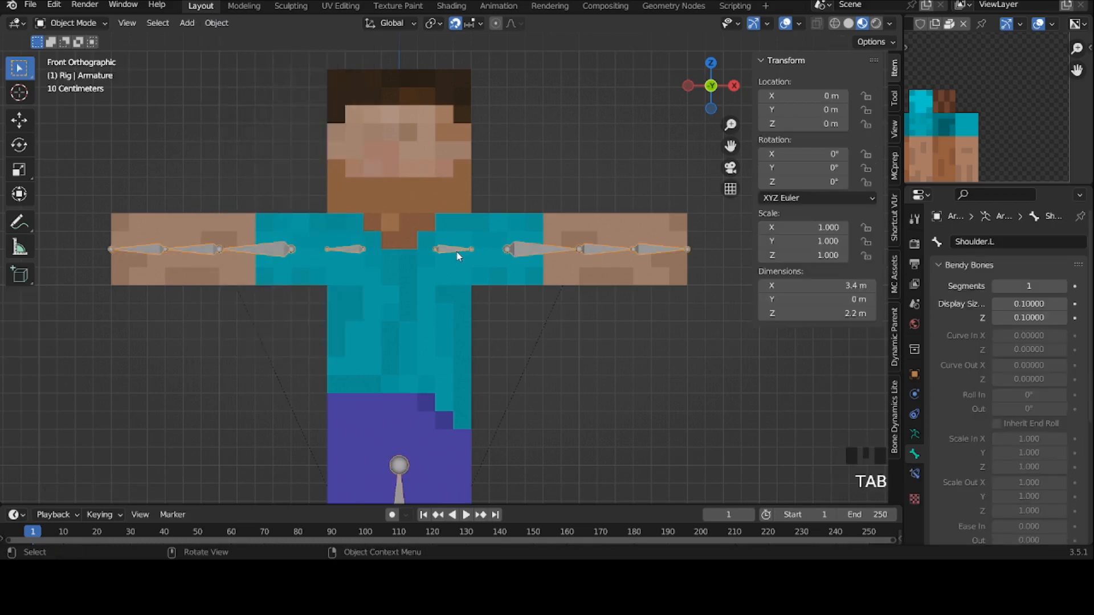
Step: Test-rotate and test-move the Shoulder.L bone in Pose Mode, restoring its rest pose
key("ctrl+Tab")
left_click(456, 249)
key("r")
left_click(514, 328)
key("alt+r")
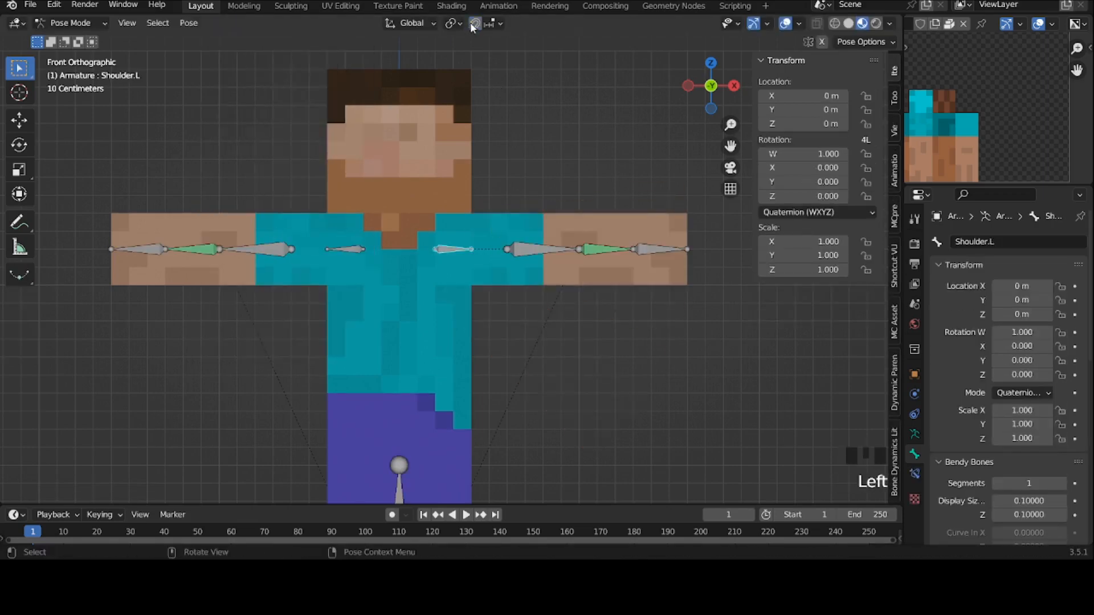
key("g")
key("Escape")
Step: Test-rotate the Arm Top.L bone and clear its rotation
left_click(515, 249)
key("r")
left_click(528, 395)
key("alt+r")
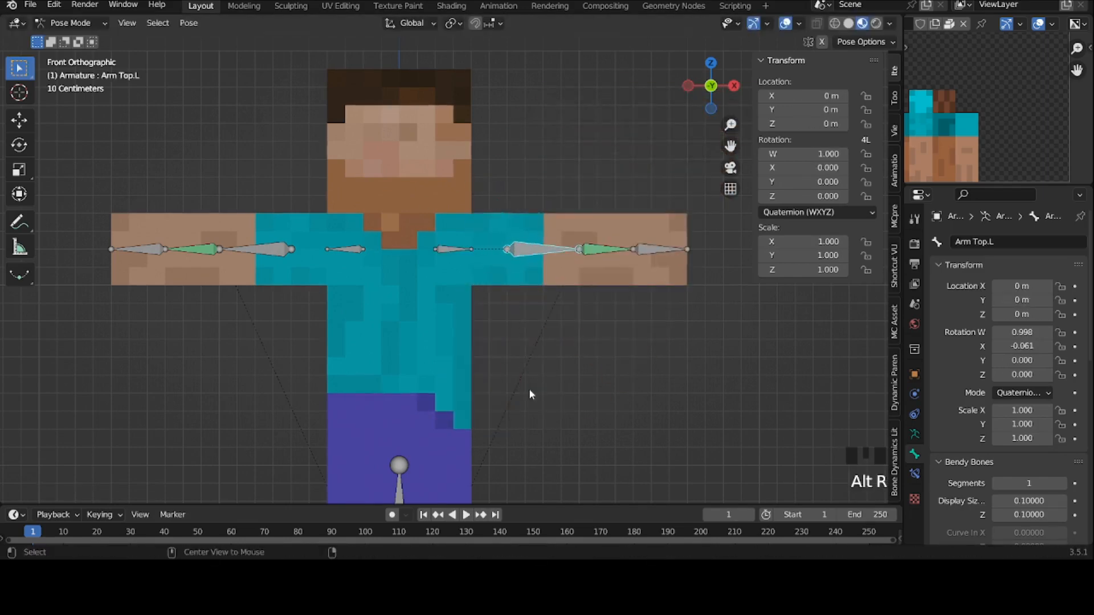
middle_click_drag(529, 394, 512, 323)
left_click(722, 83)
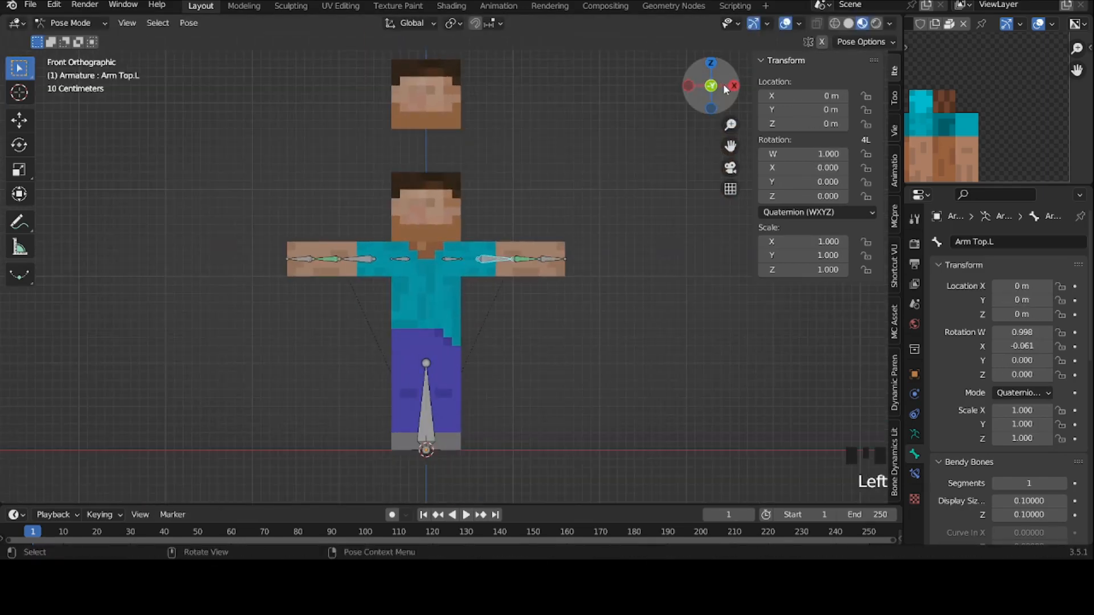
scroll(637, 146, "up", 1)
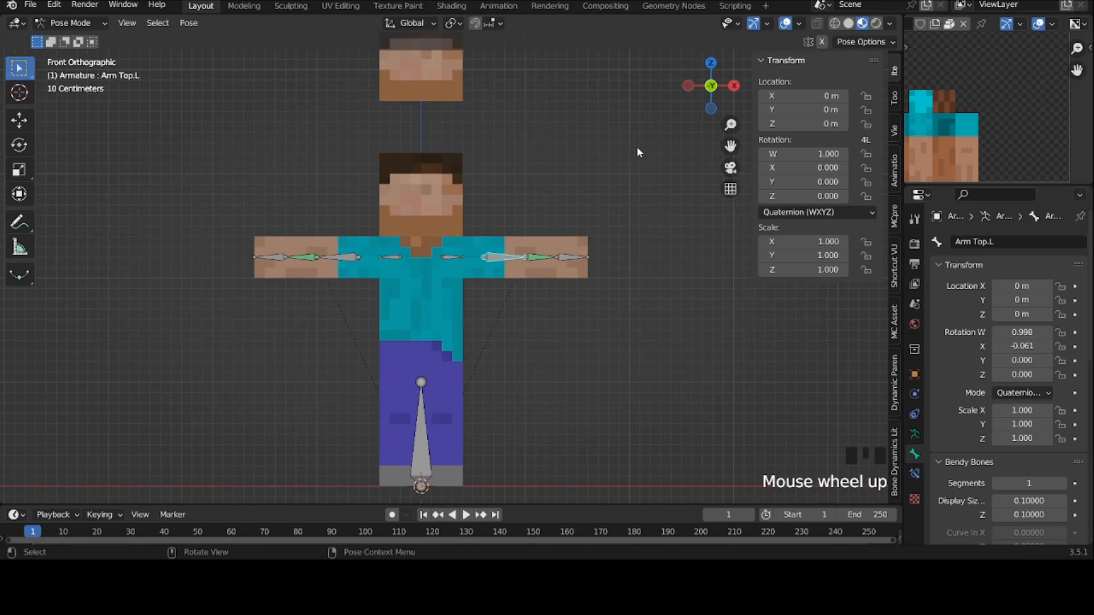